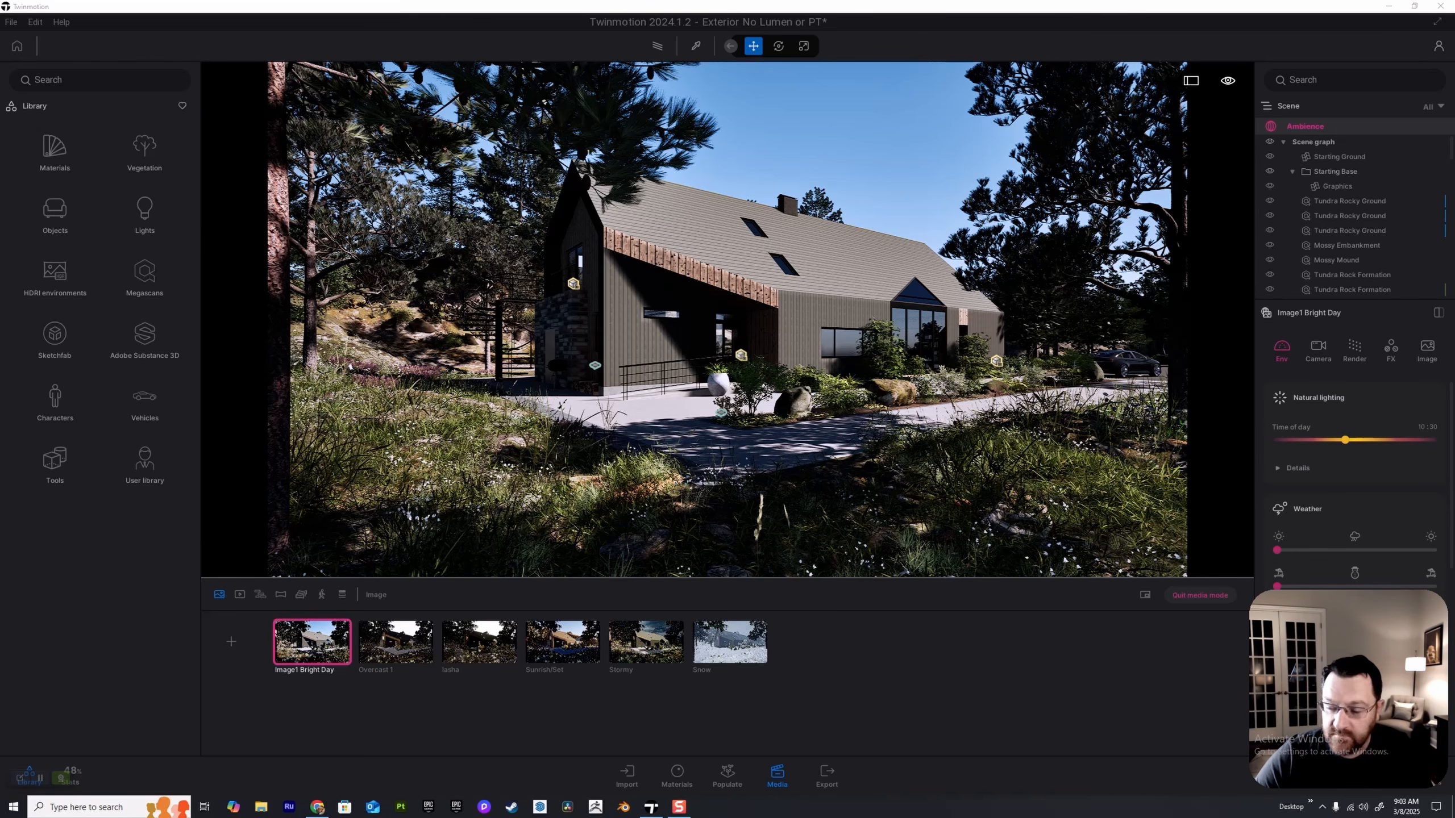
Step: Set the sun intensity to 70000 in the natural lighting details of the Image1 Bright Day image
scroll(1352, 516, down, 5)
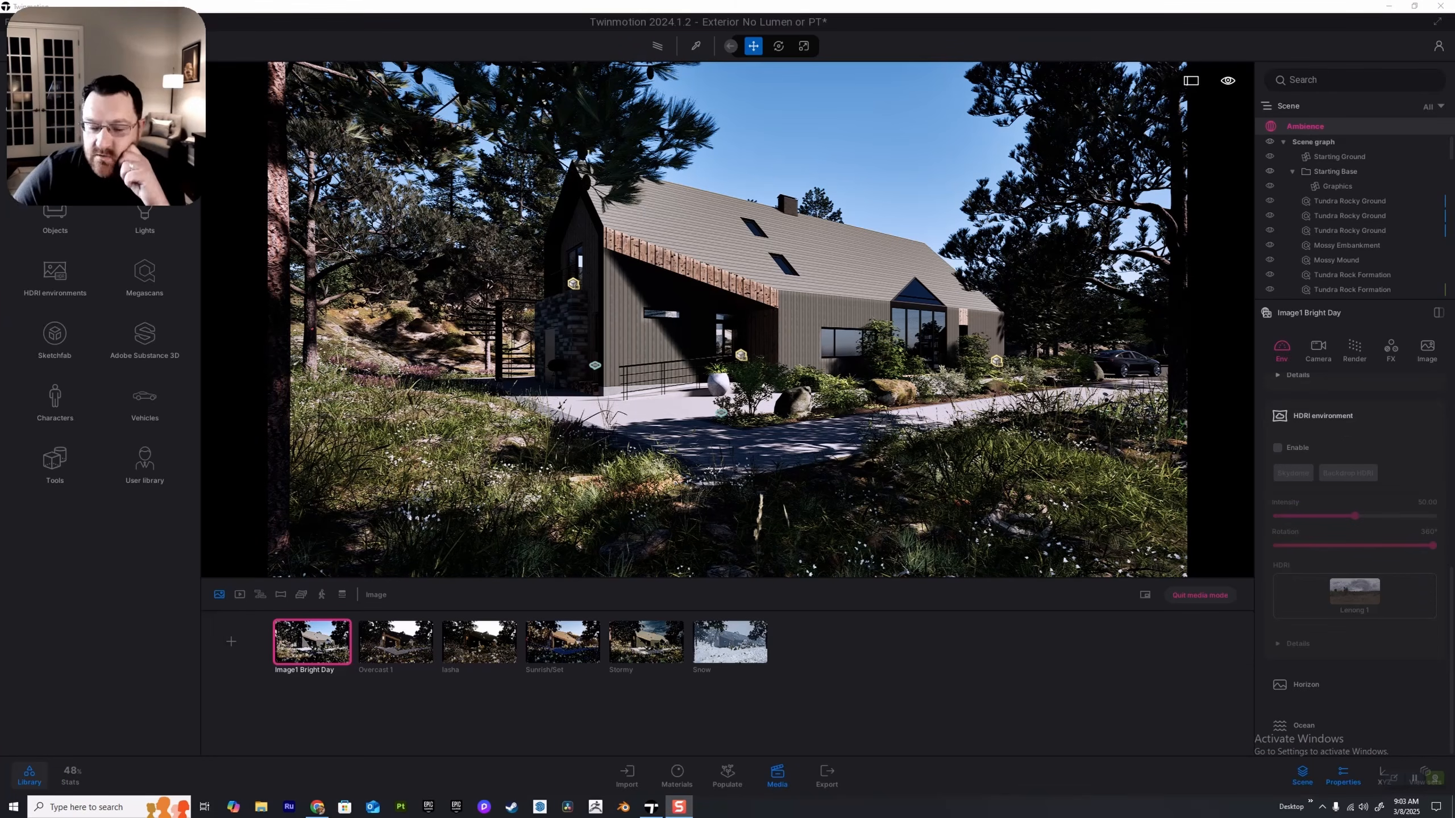
scroll(1352, 516, up, 5)
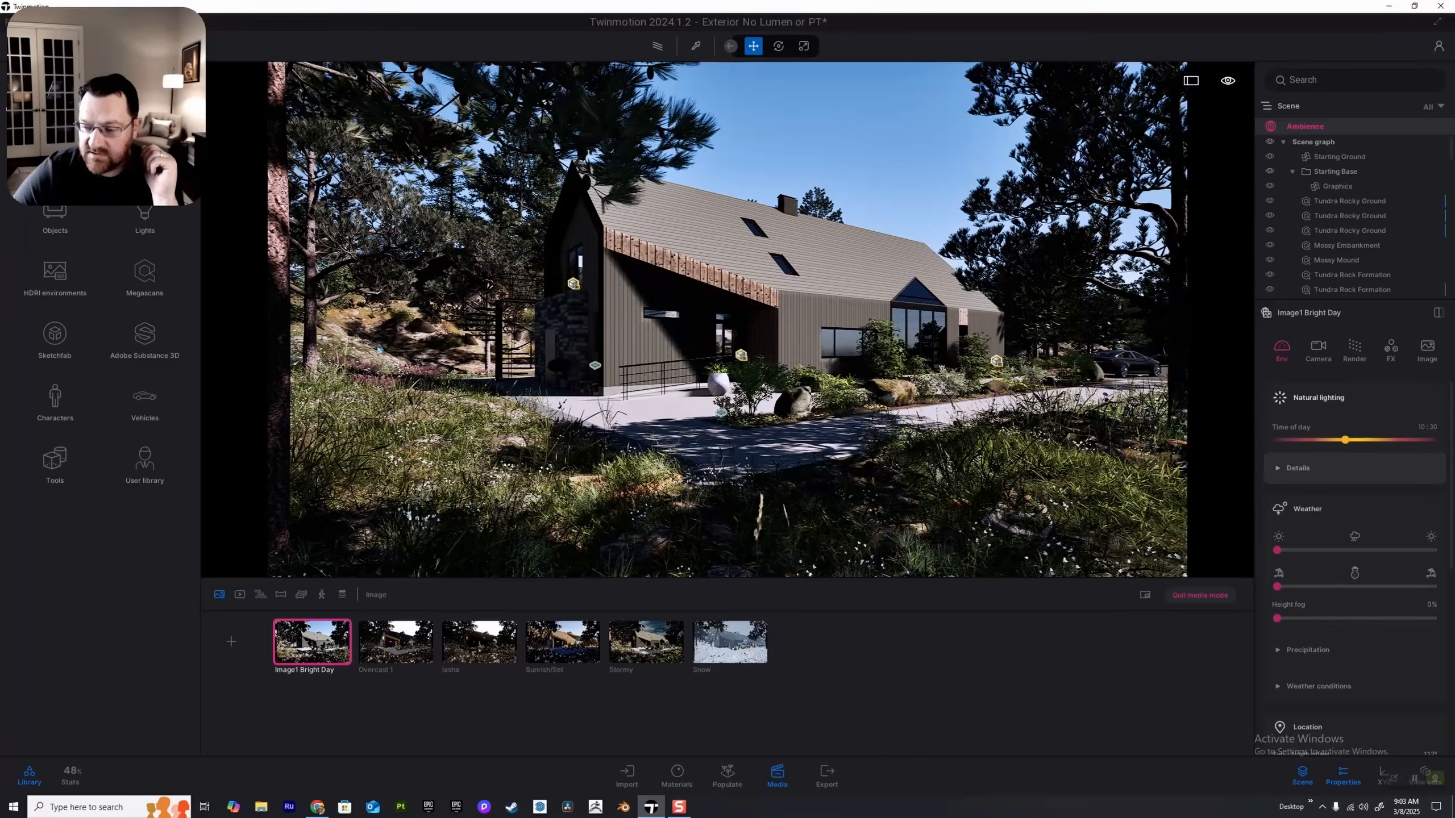
click(1297, 468)
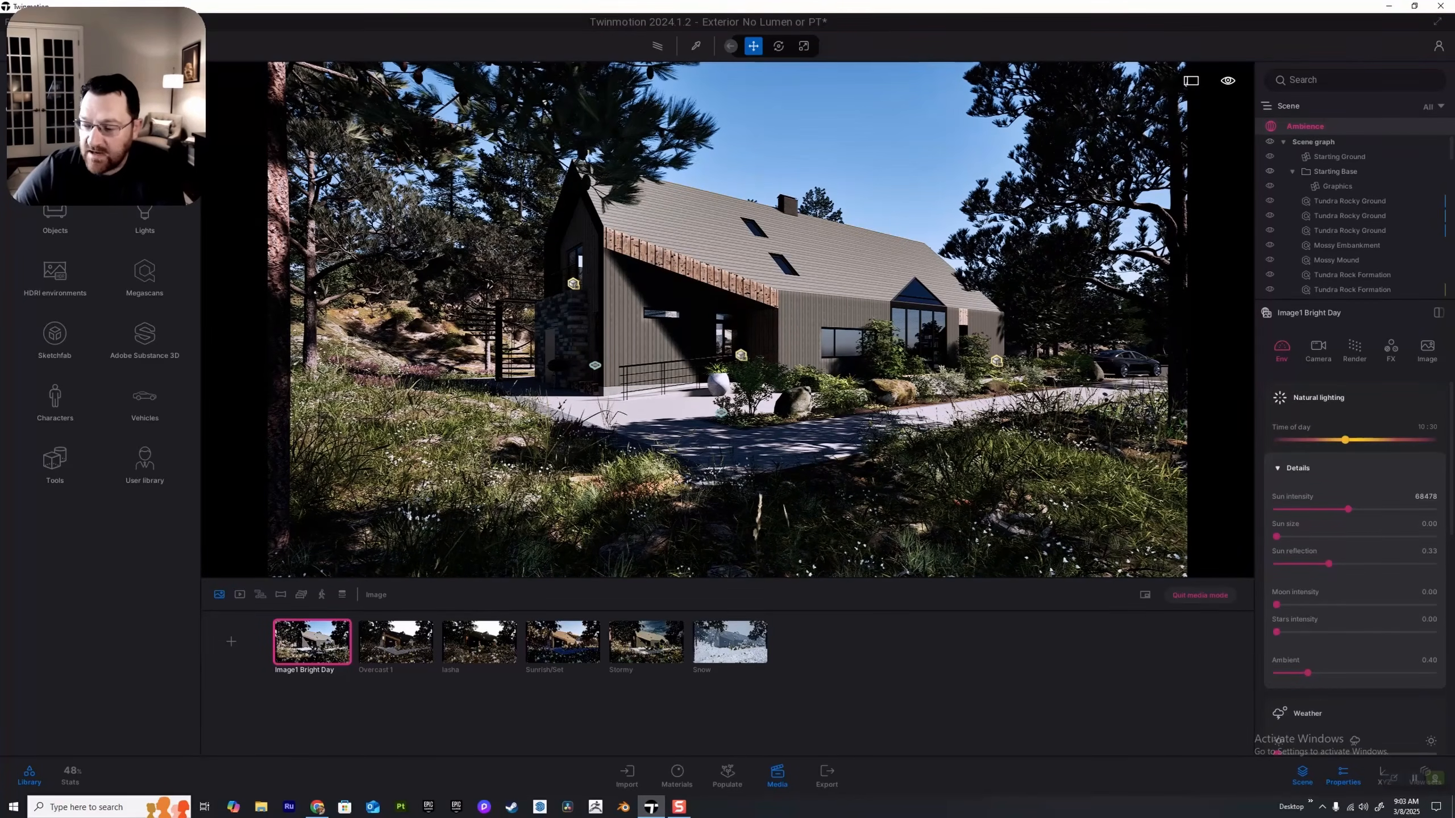
click(1426, 497)
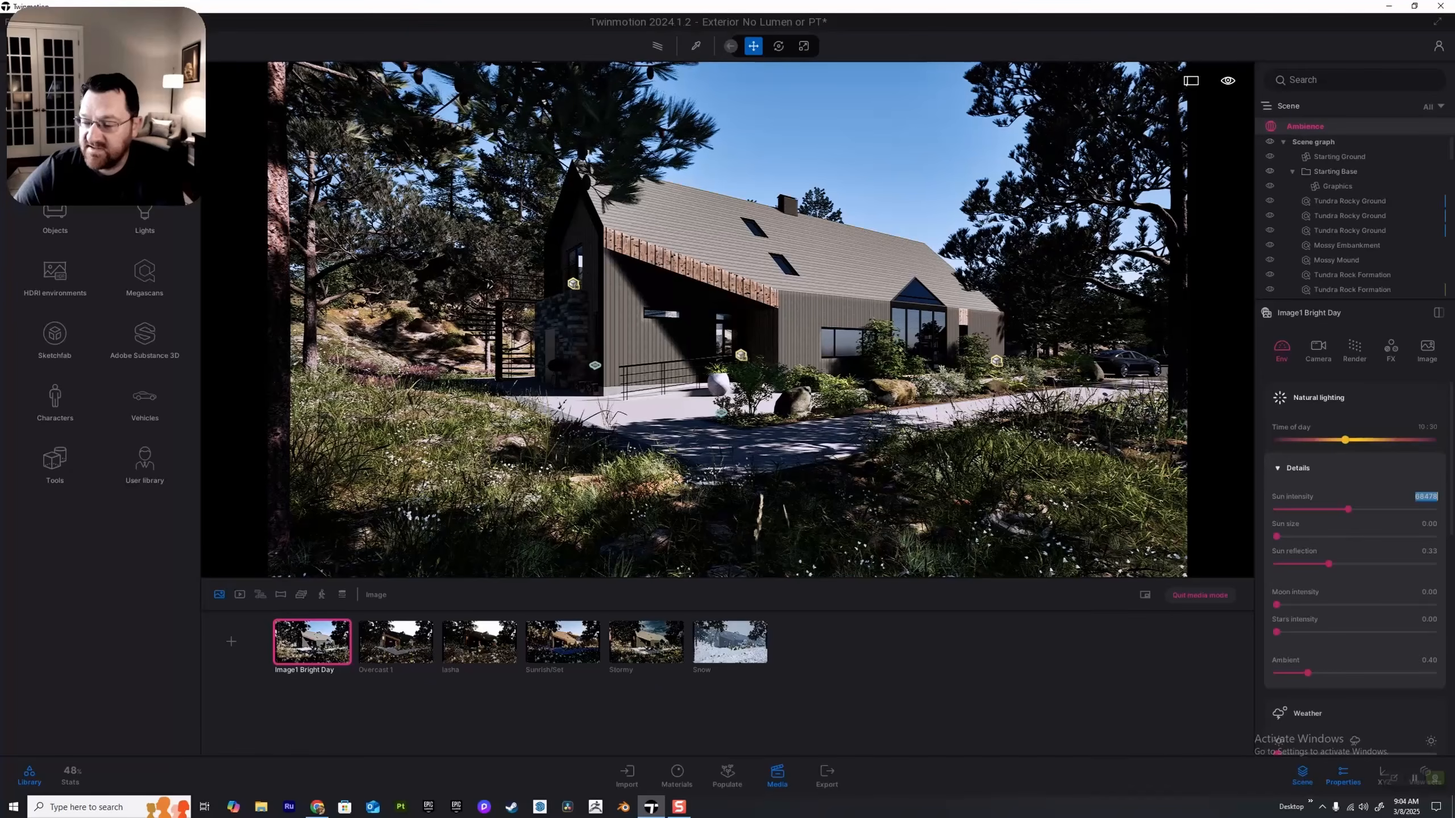
text(70000)
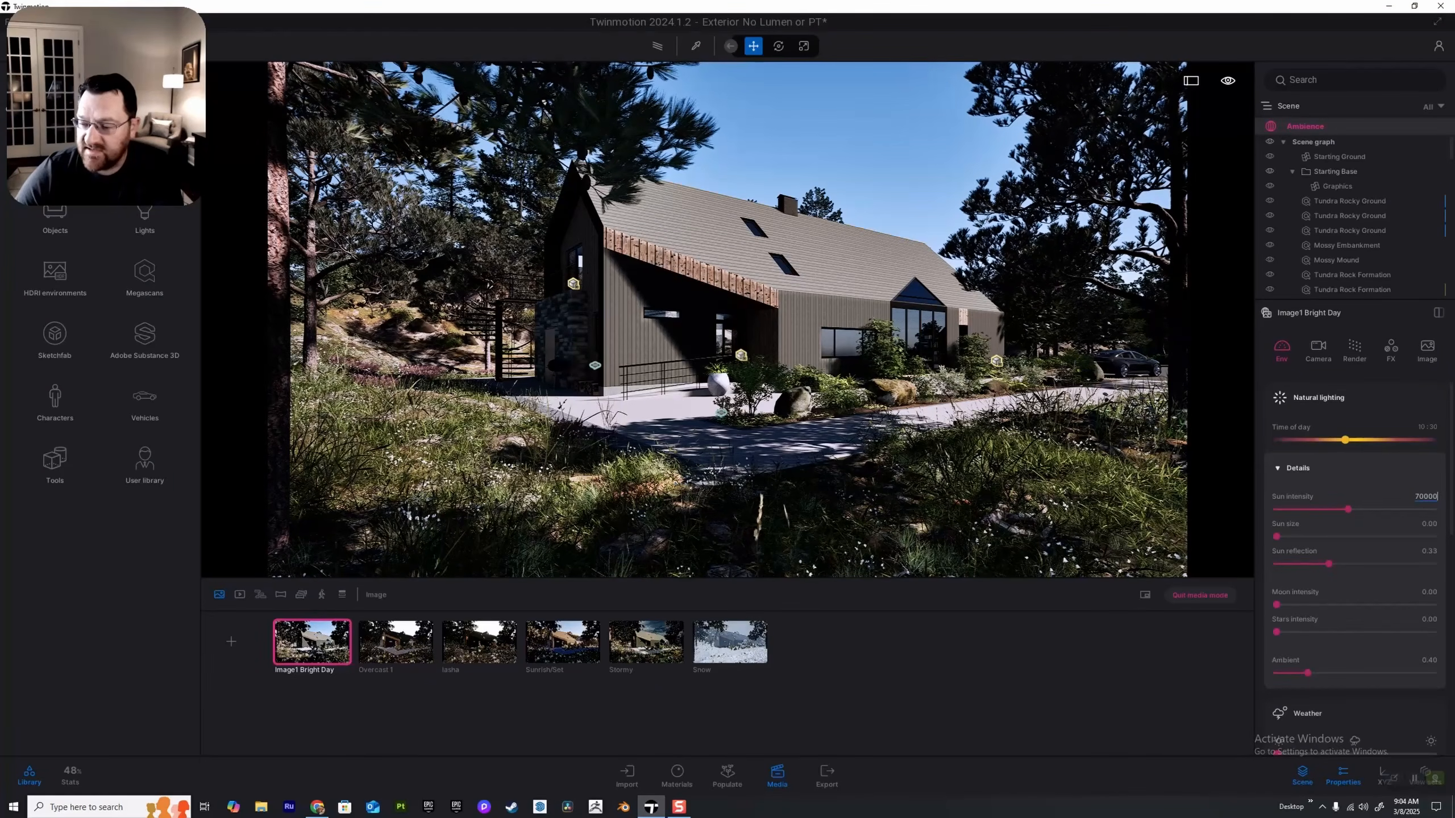
key(Return)
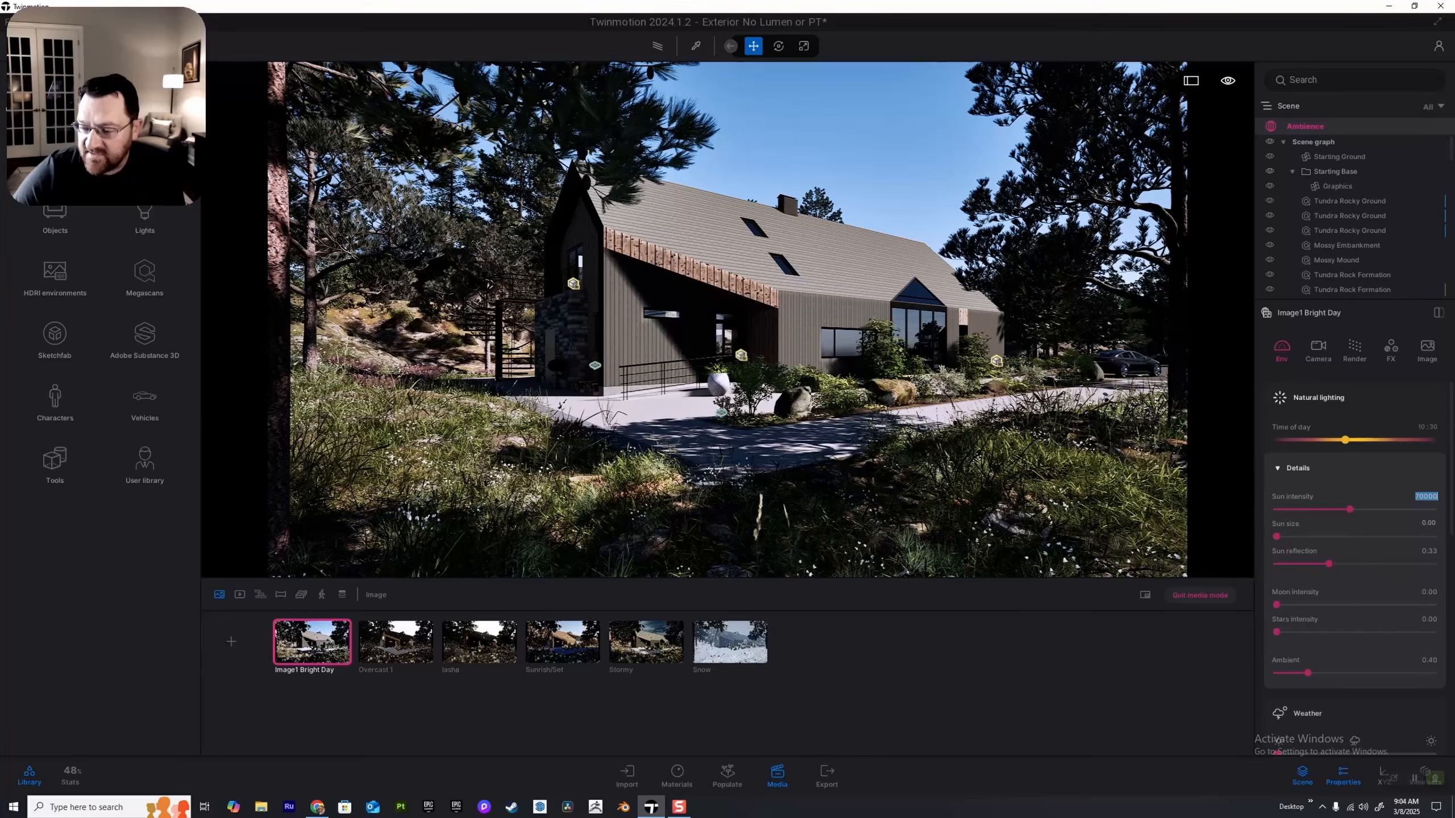
mouse_move(1328, 564)
mouse_down()
mouse_move(1280, 564)
mouse_move(1328, 563)
mouse_up()
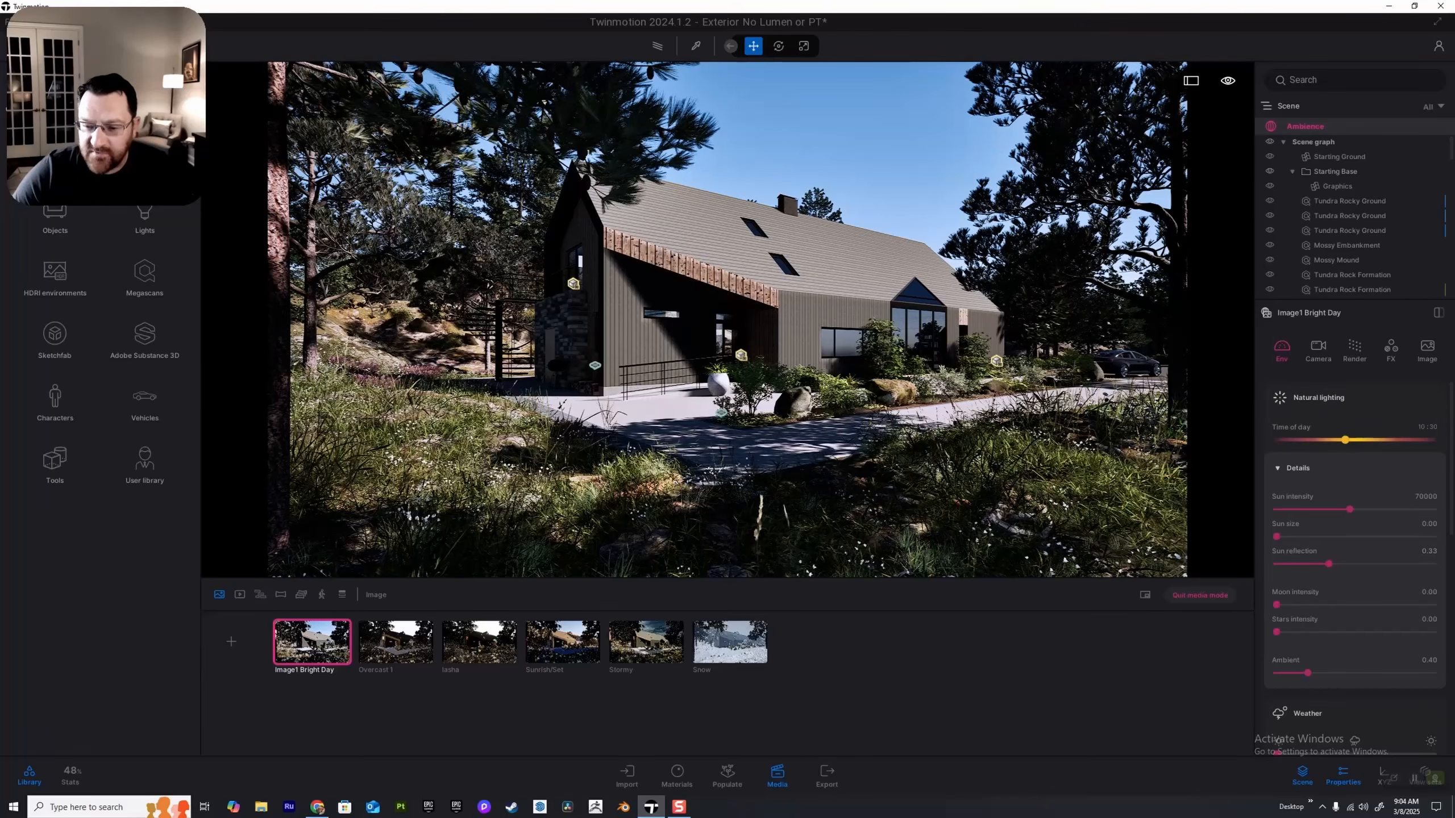
mouse_move(1328, 563)
mouse_down()
mouse_move(1297, 564)
mouse_move(1328, 564)
mouse_up()
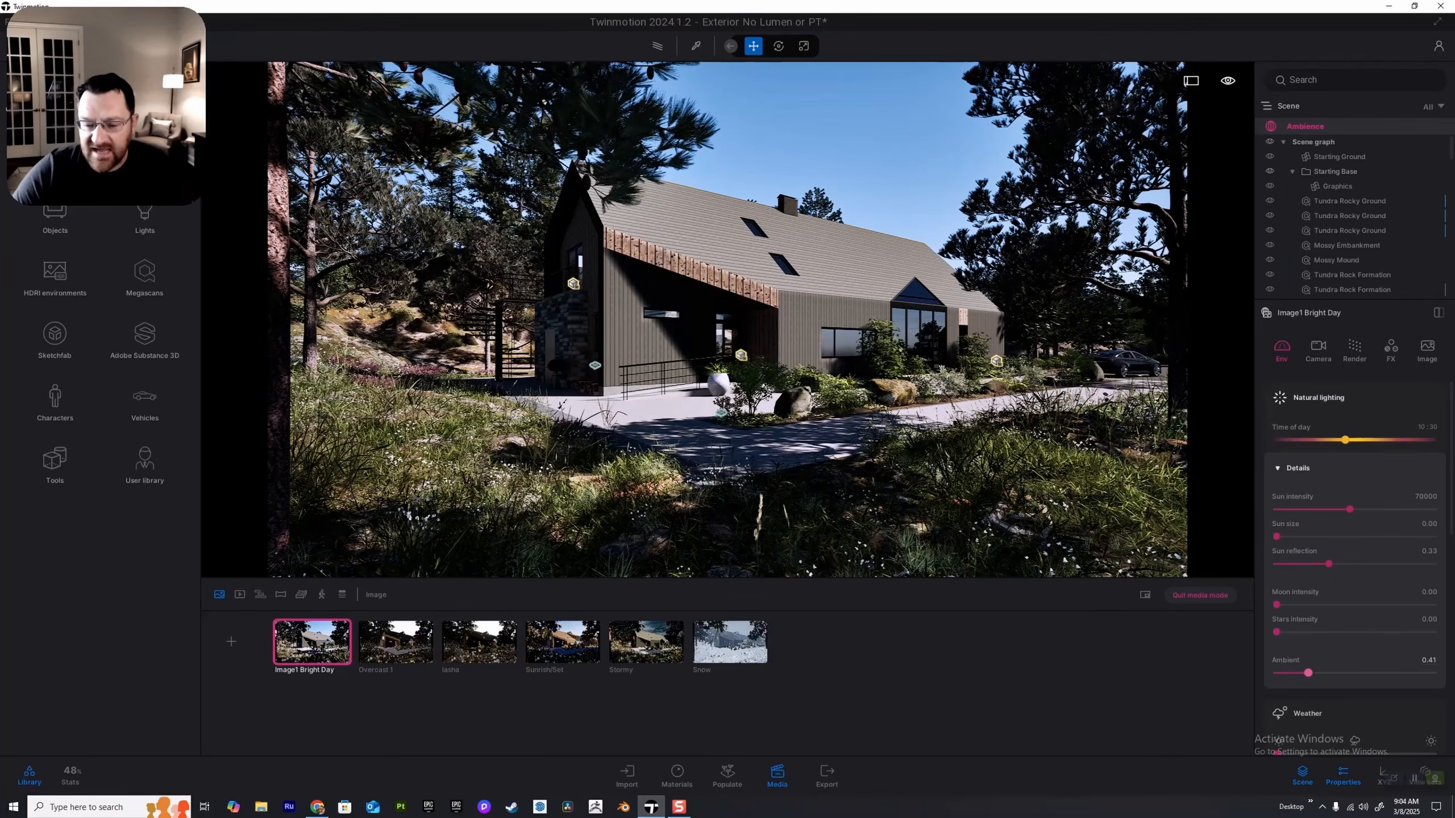
Step: Try a brighter ambient light of about 1.02 in the natural lighting details, and set ambient back to 0.4
drag(1308, 673, 1356, 672)
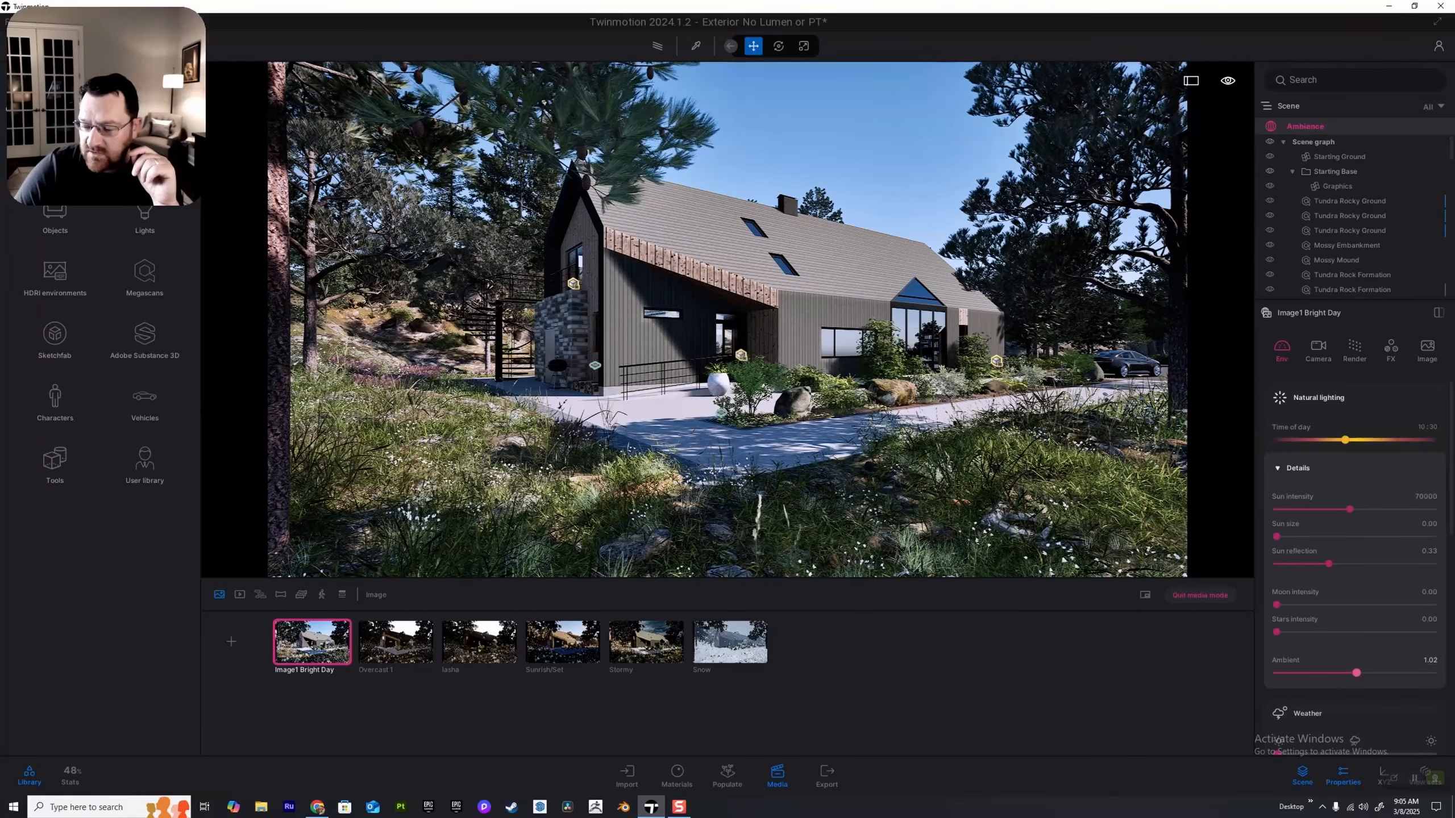
drag(1357, 673, 1319, 673)
click(1430, 660)
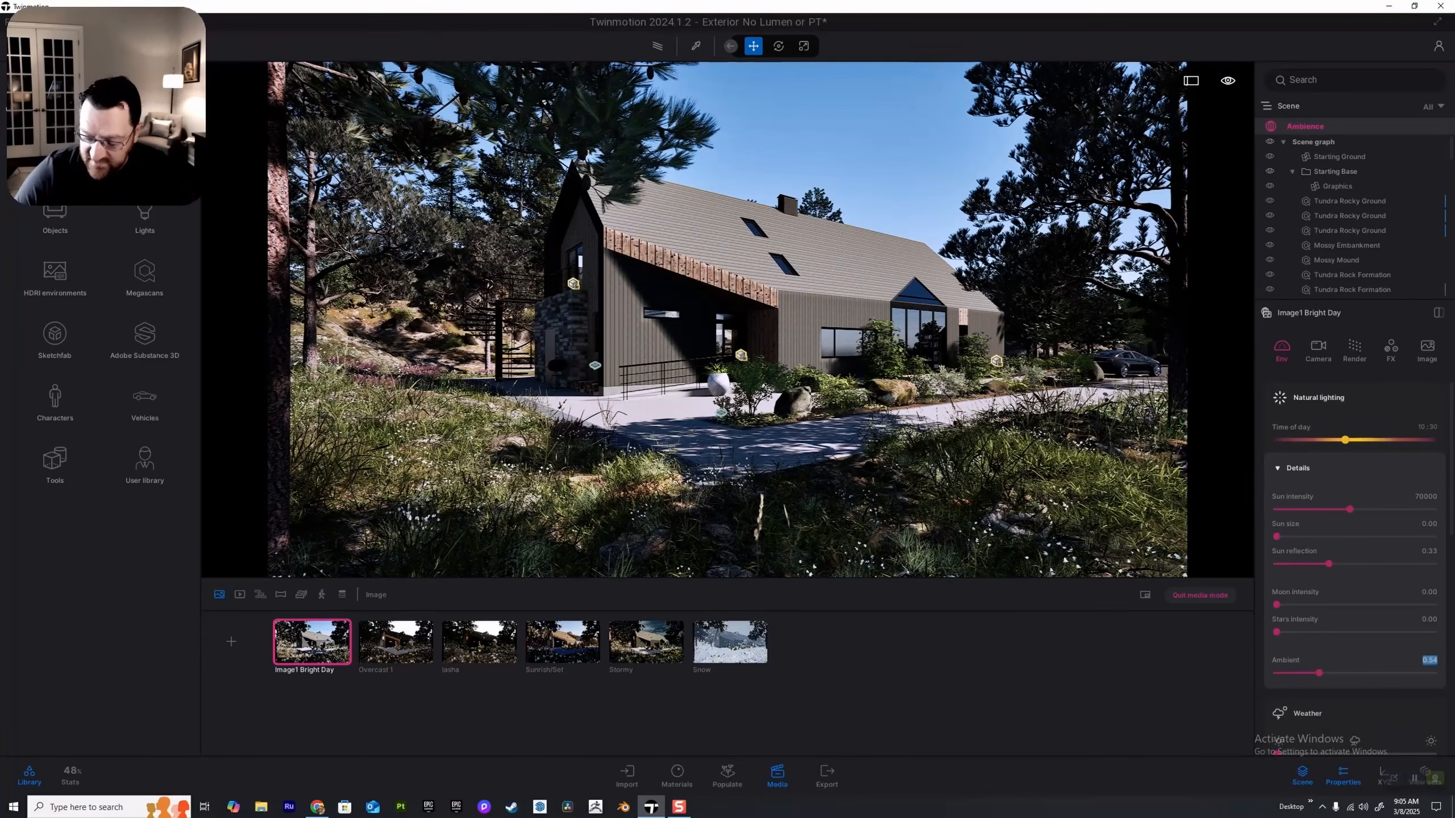
text(0.4)
key(Return)
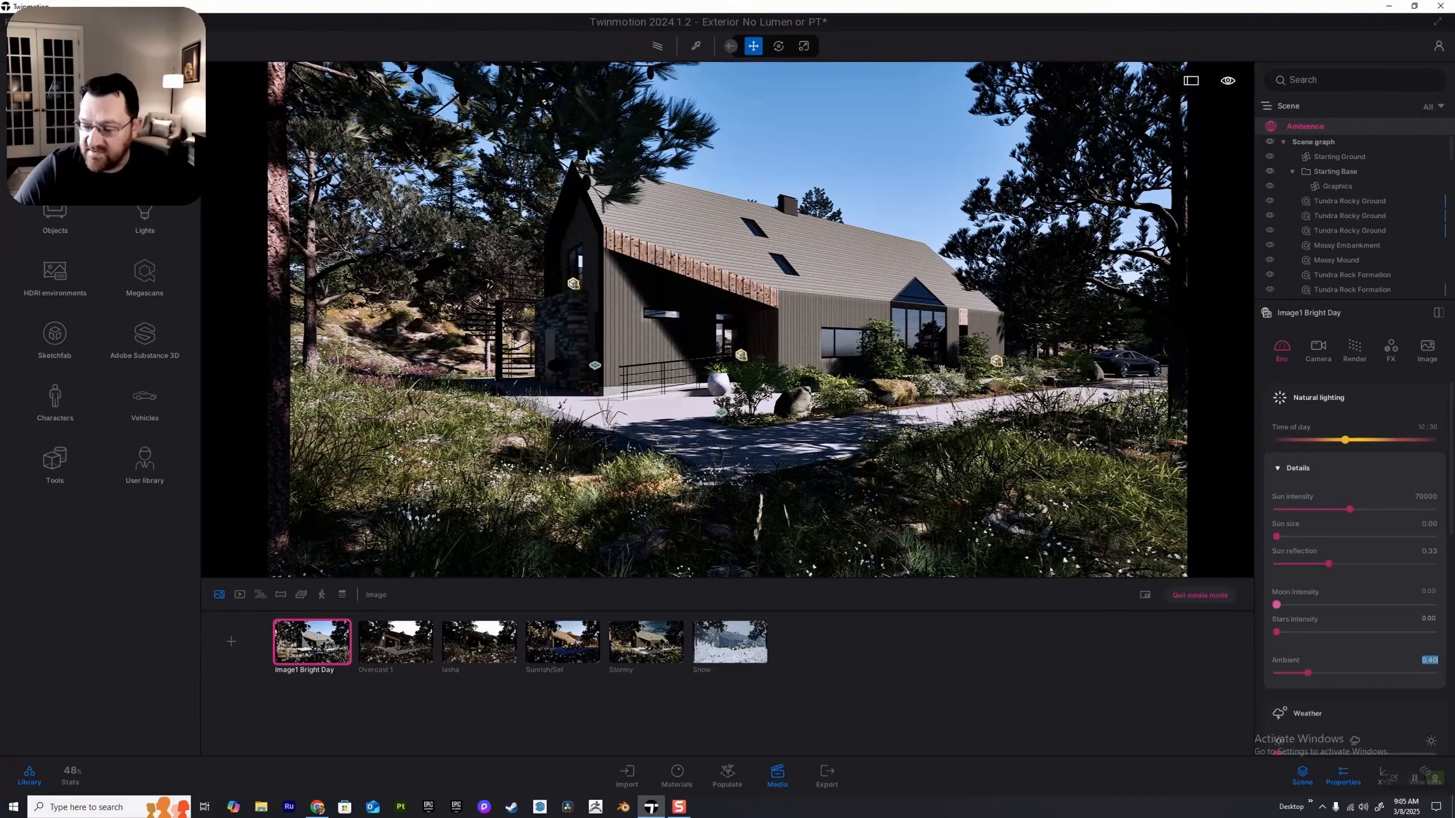
Step: Examine the weather, sun north offset, location details and HDRI environment settings of the Image1 Bright Day image
scroll(1354, 567, down, 3)
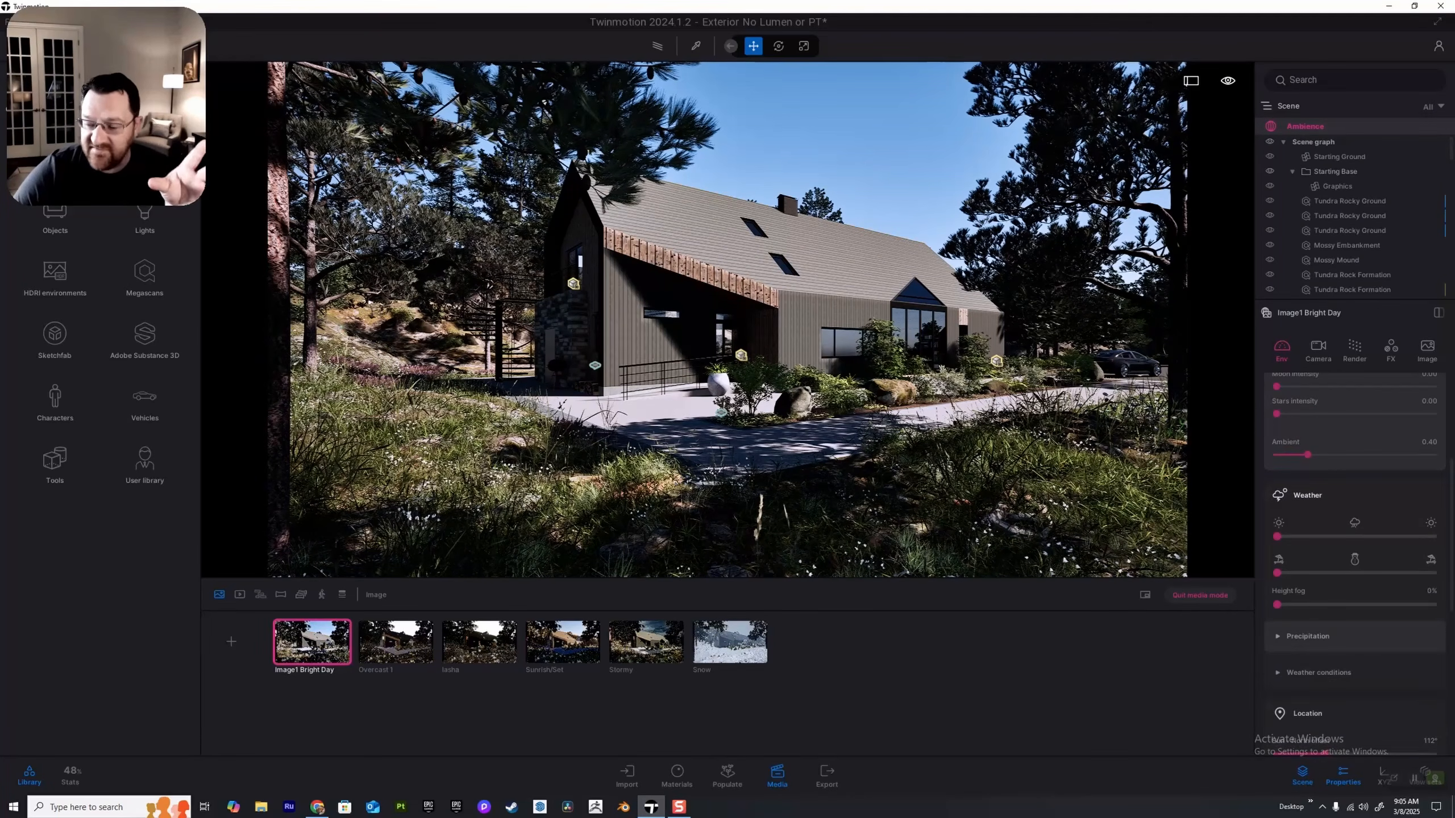
scroll(1318, 636, down, 2)
scroll(1354, 567, down, 1)
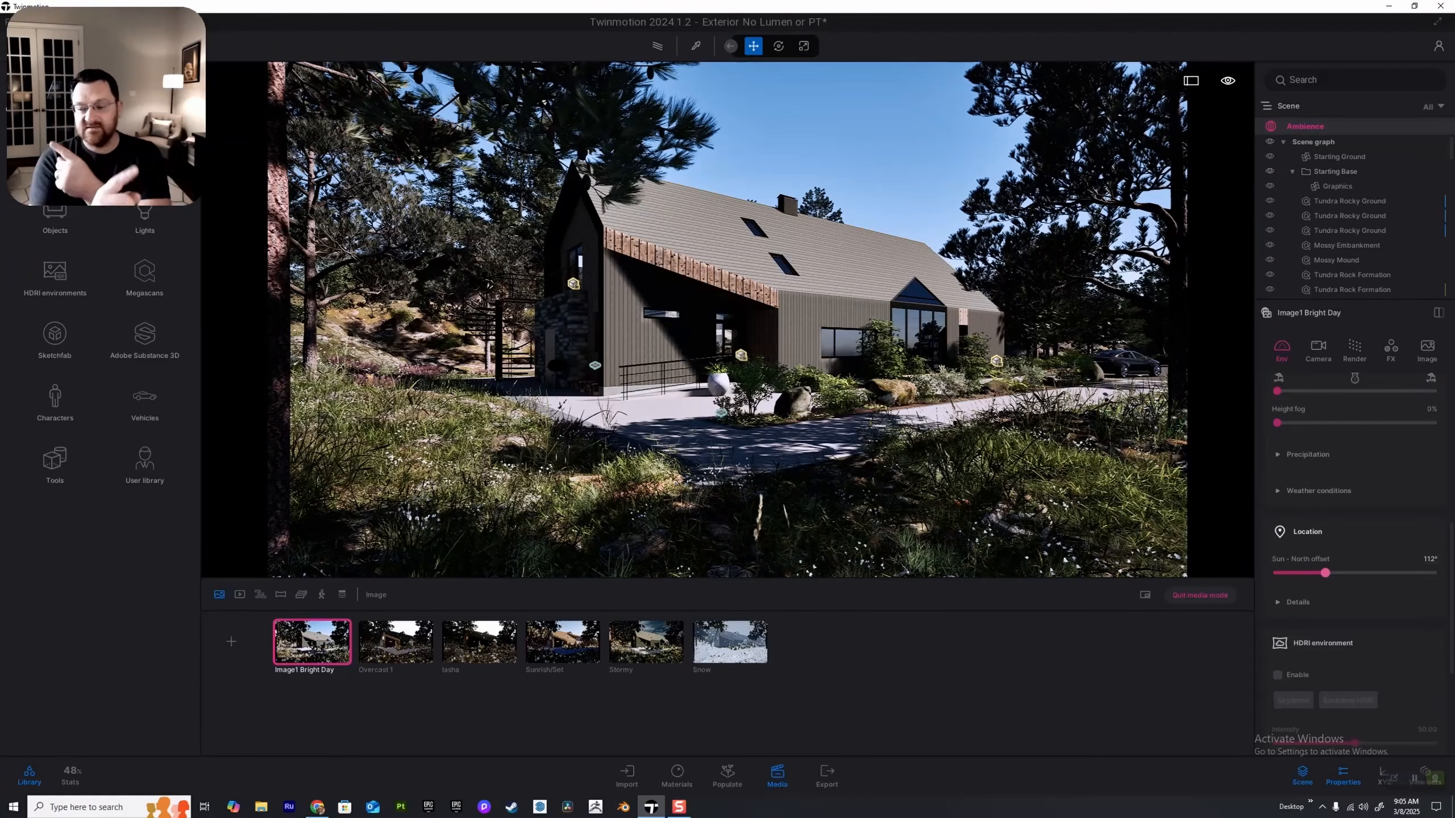
mouse_move(1324, 573)
mouse_down()
mouse_move(1369, 573)
mouse_move(1325, 572)
mouse_up()
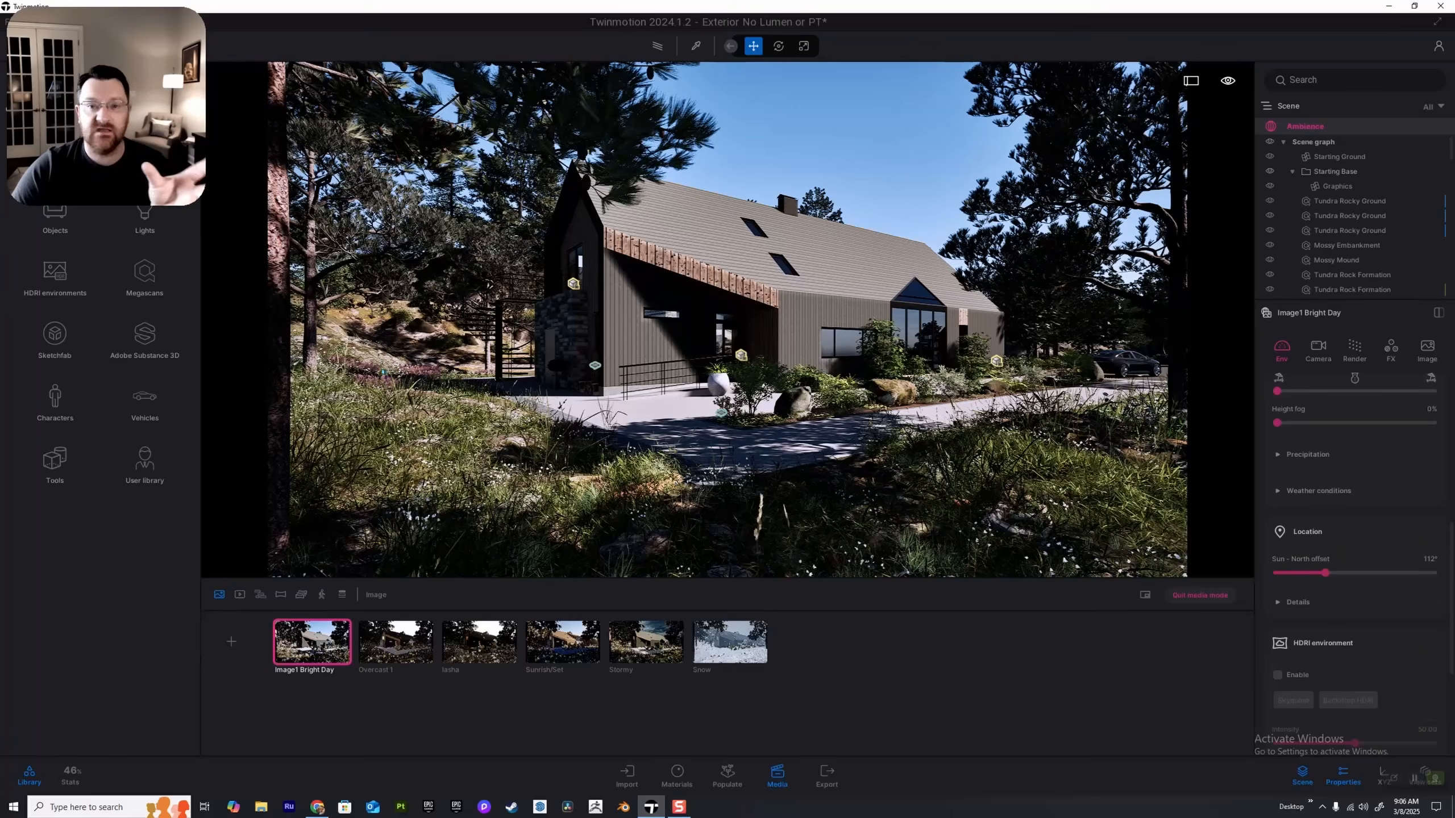
scroll(1334, 539, down, 2)
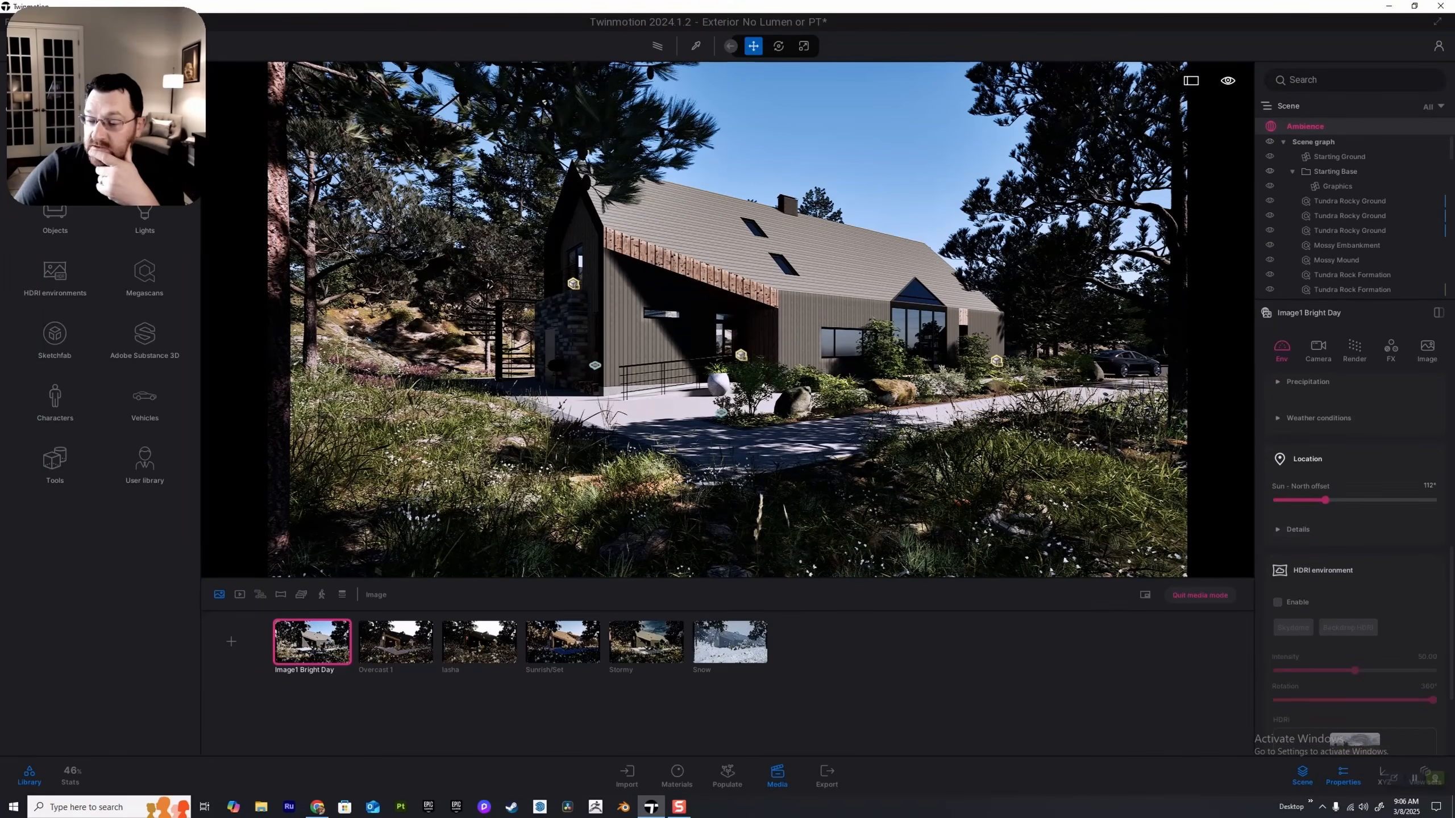
click(1297, 530)
scroll(1297, 533, down, 1)
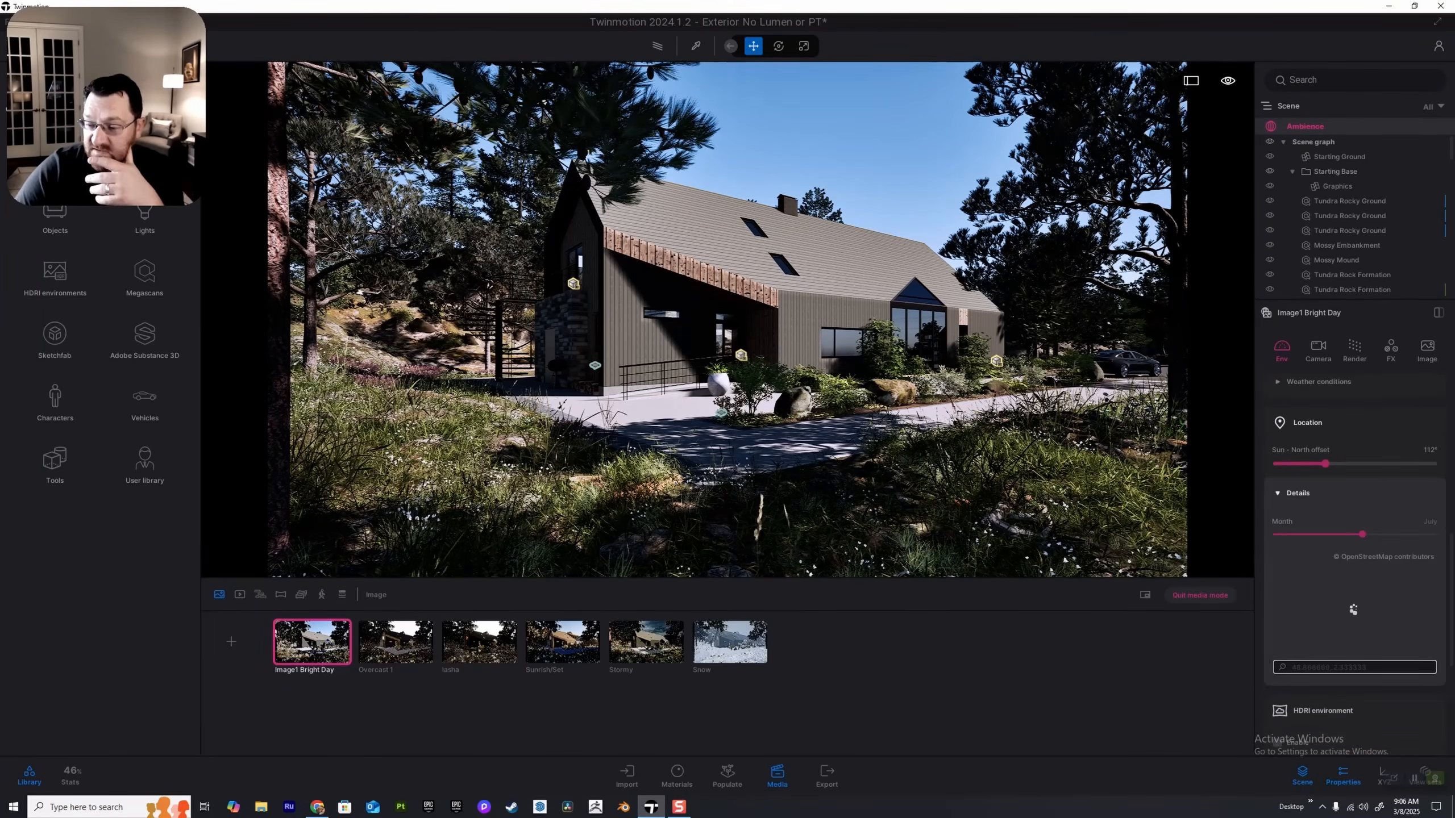
click(1297, 493)
scroll(1297, 504, down, 1)
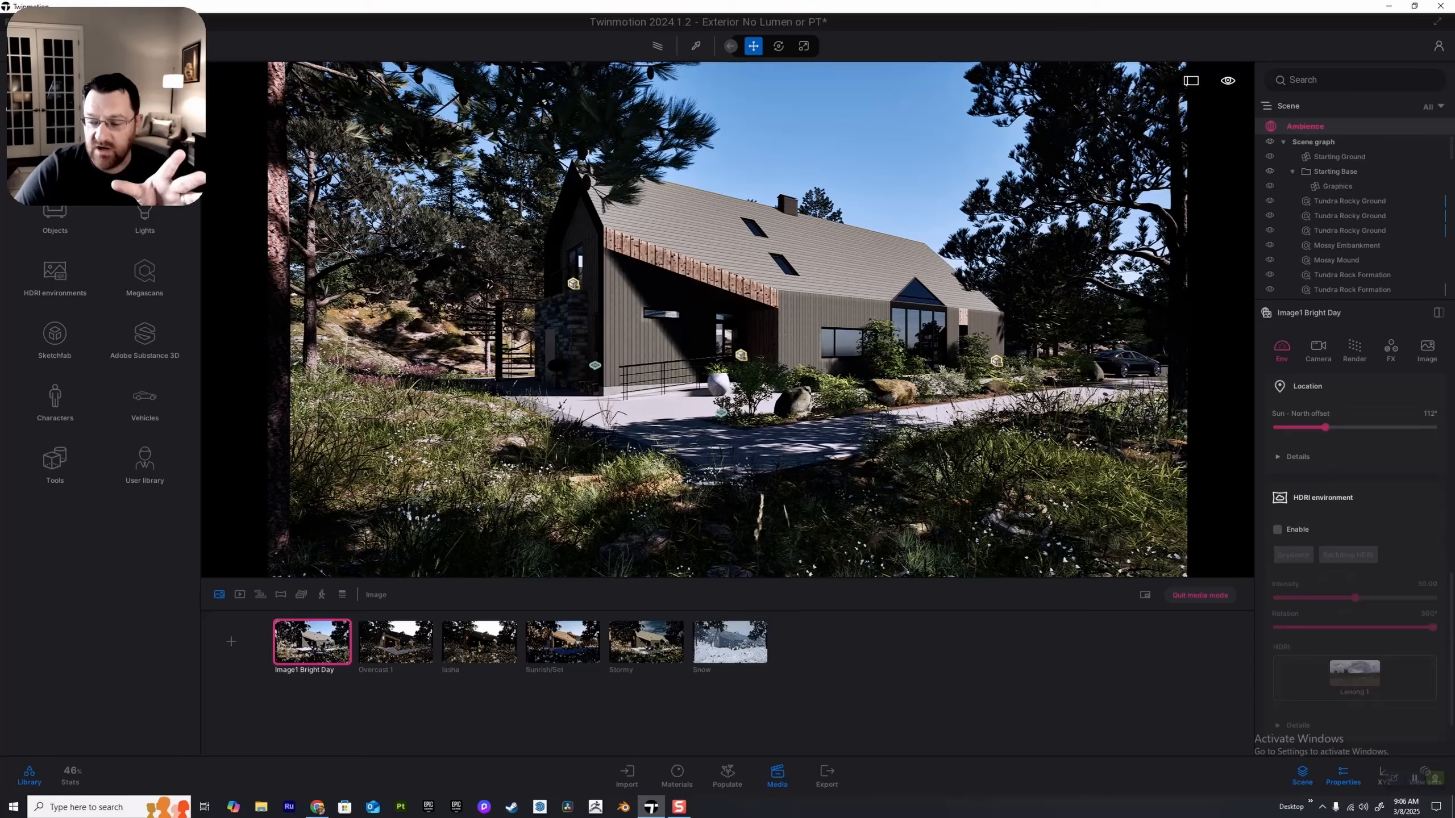
scroll(1317, 516, down, 2)
scroll(1355, 564, up, 12)
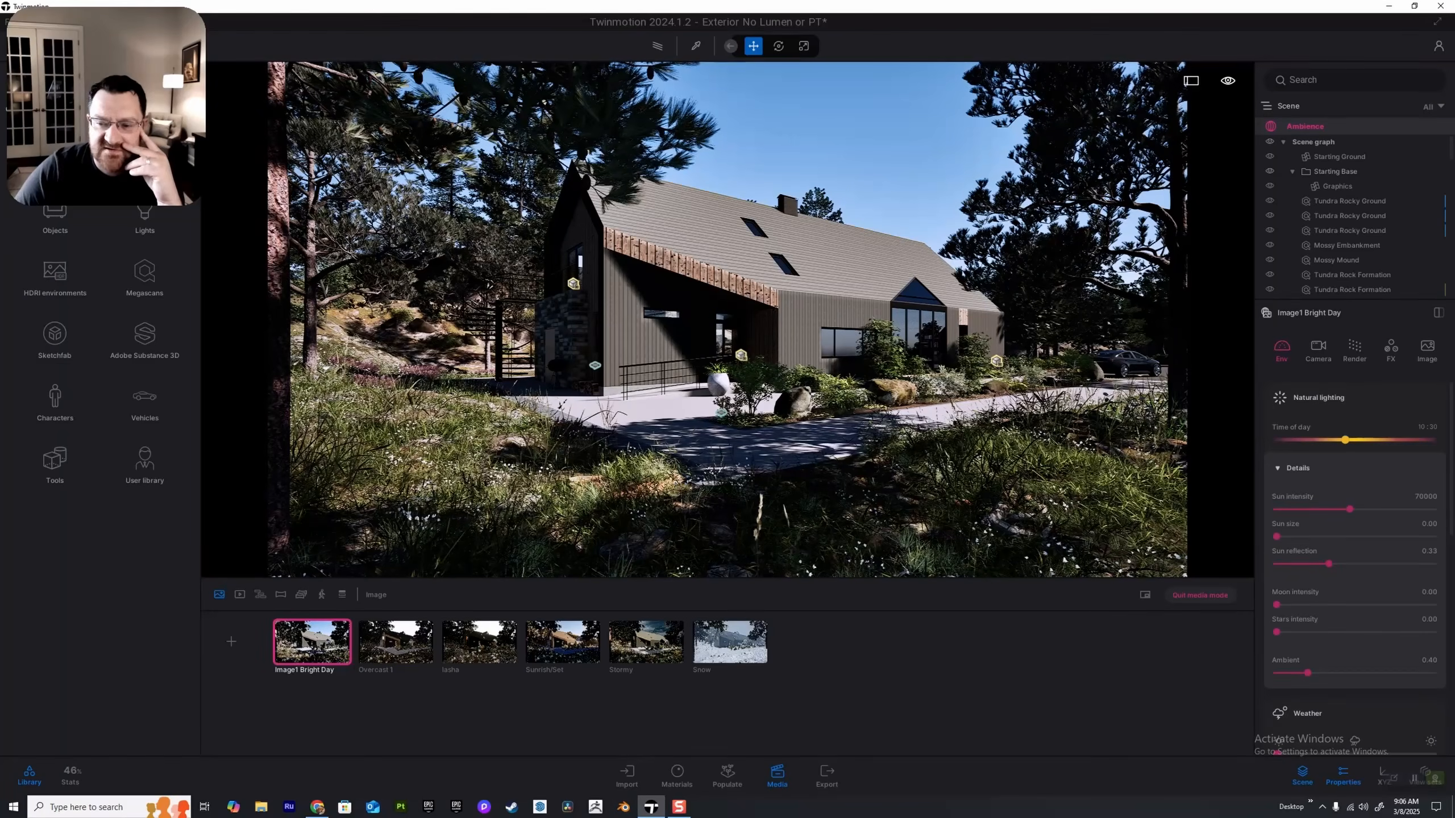
Step: Try an afternoon time of day of about 16:00, and undo the change
drag(1345, 440, 1381, 440)
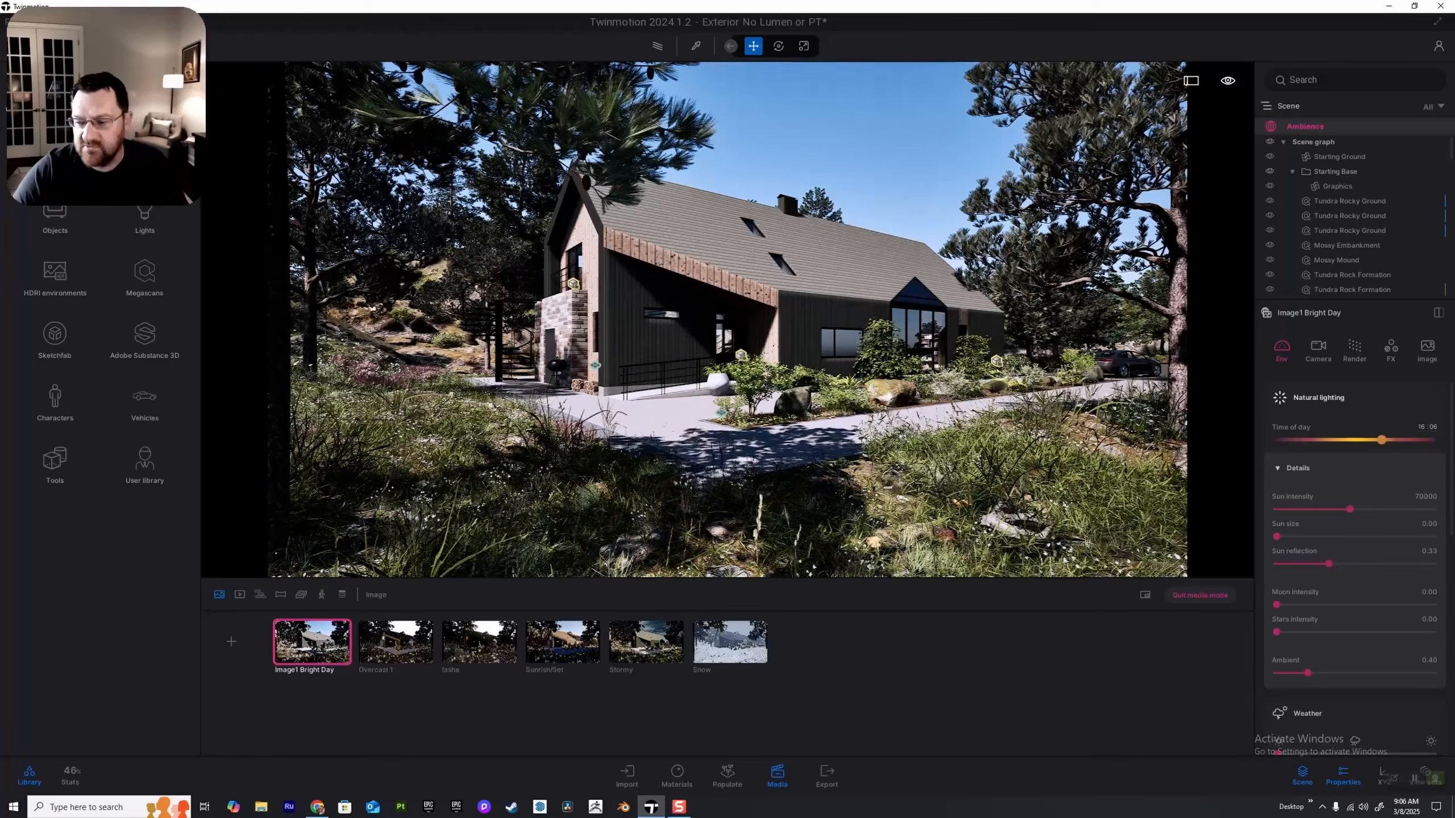
key(ctrl+z)
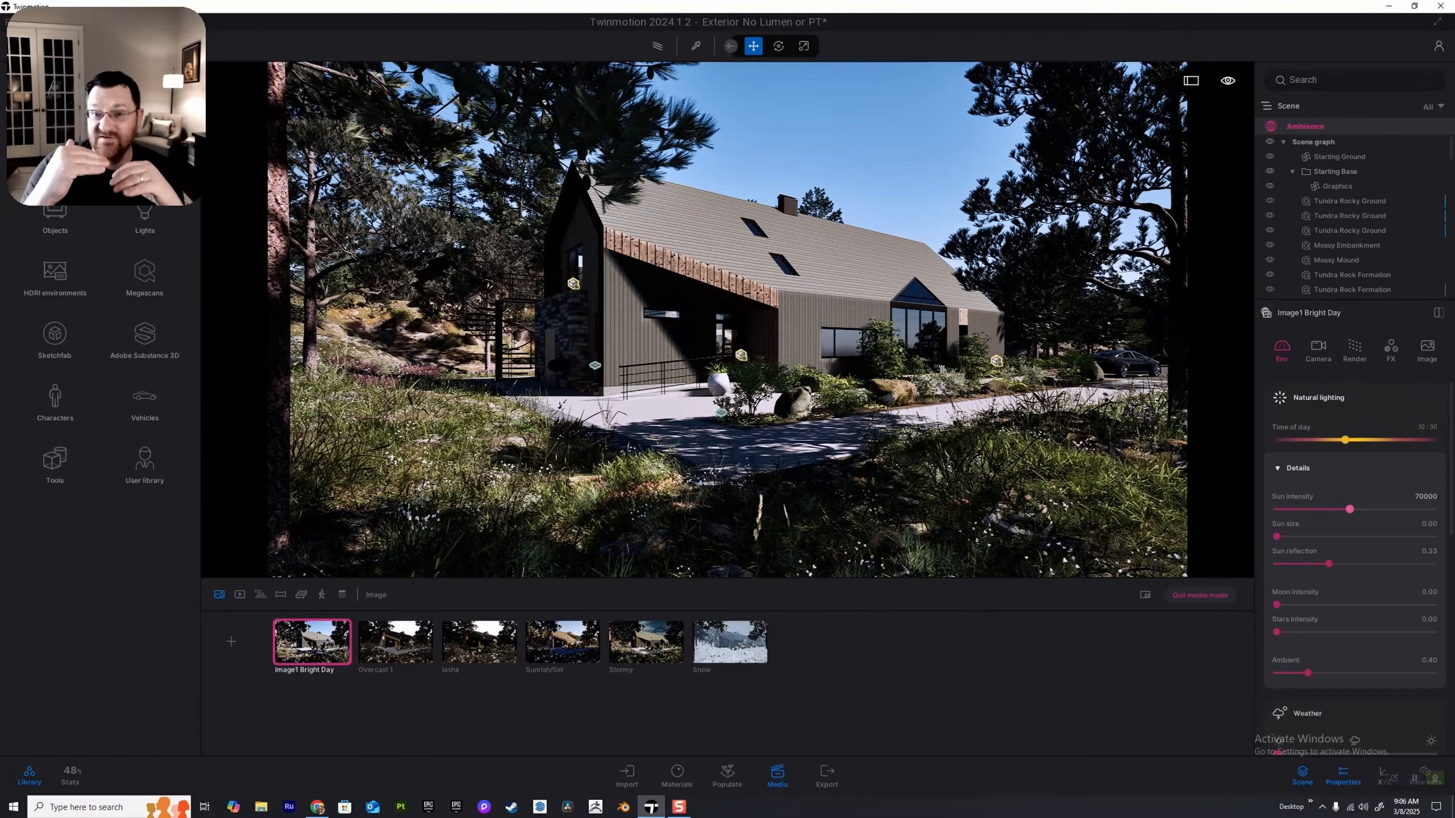
Step: Examine the HDRI environment and horizon settings of the image's environment
scroll(1355, 567, down, 1)
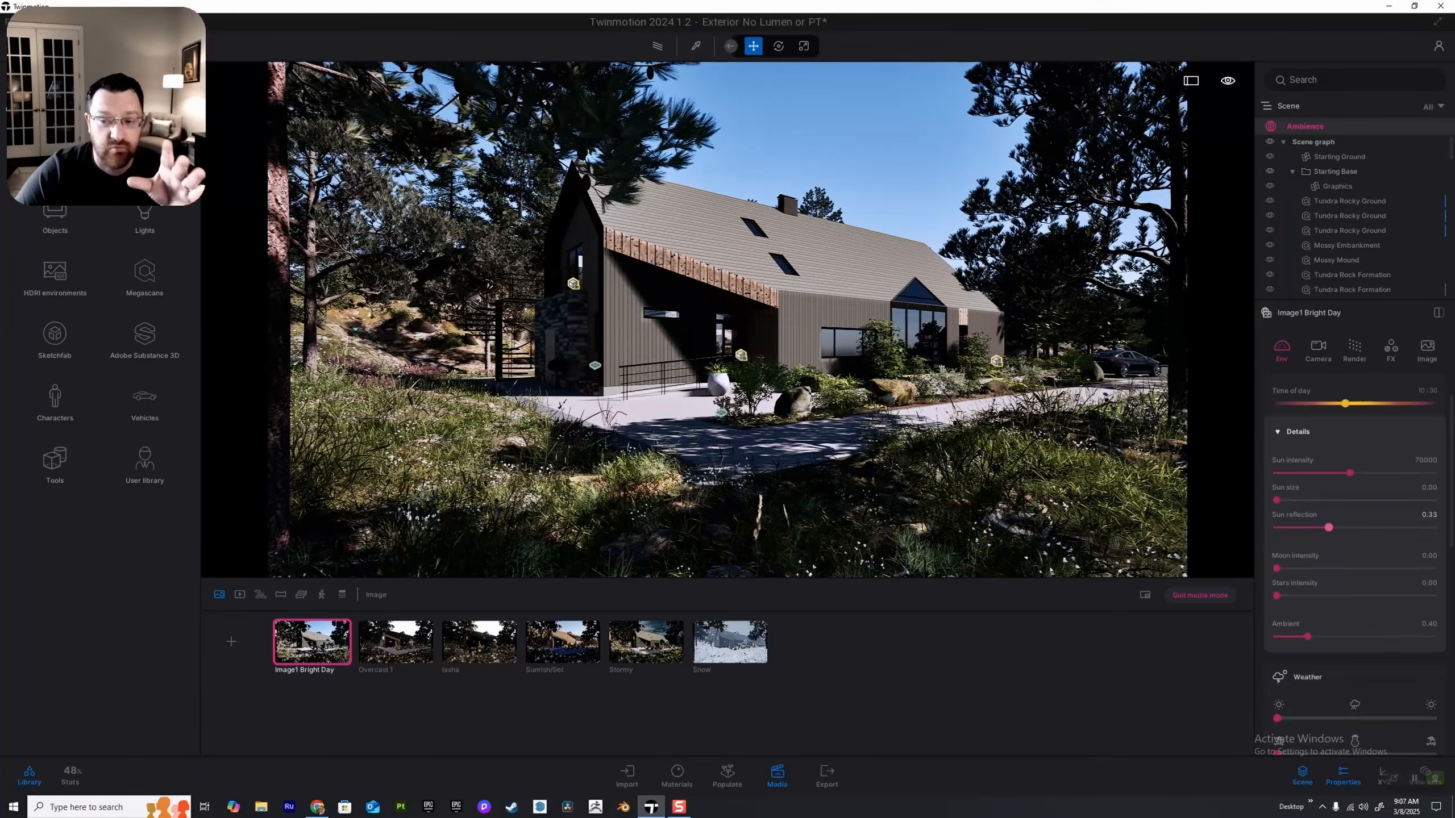
scroll(1355, 516, down, 8)
scroll(1355, 564, down, 5)
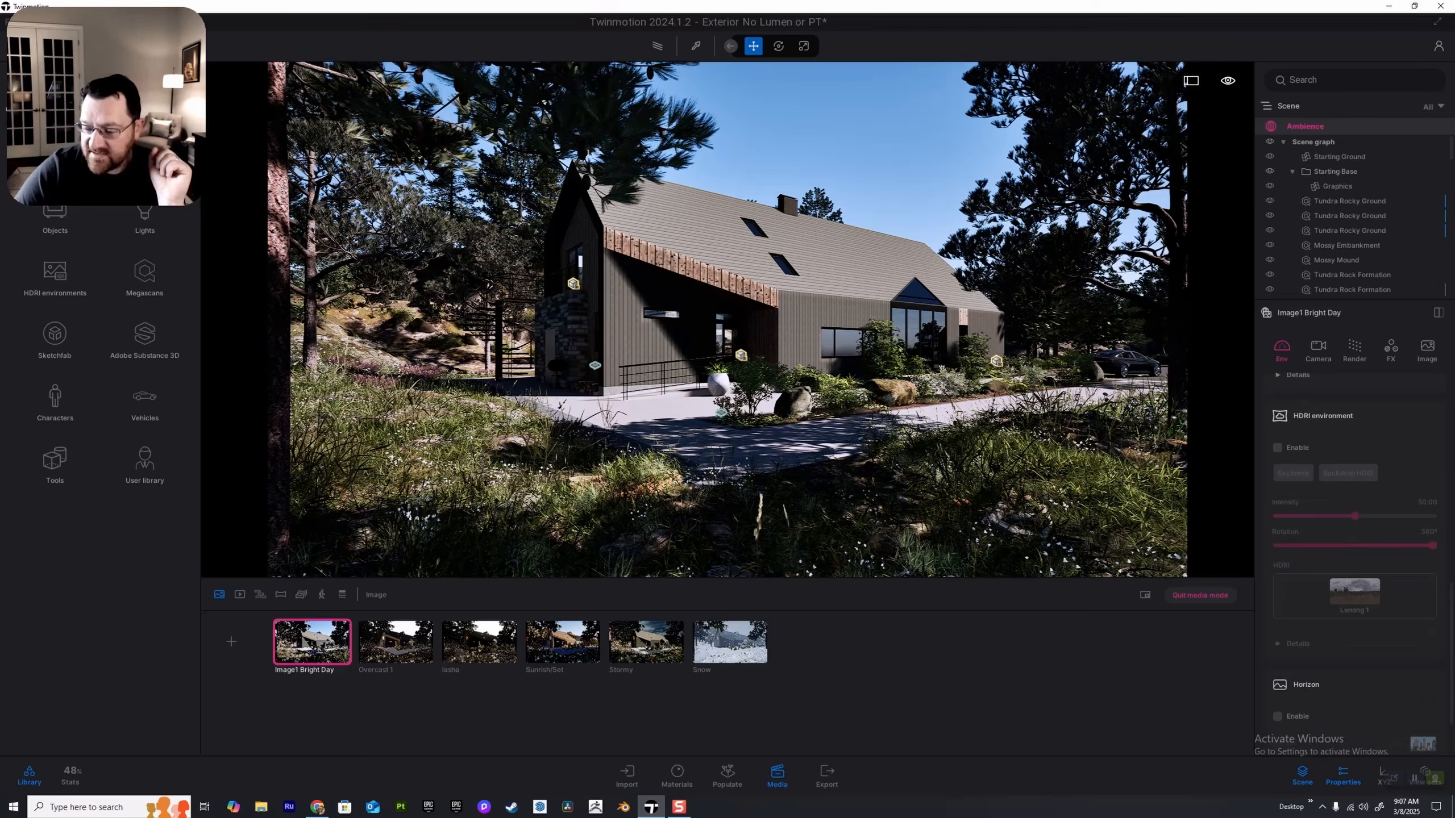
scroll(1355, 516, down, 3)
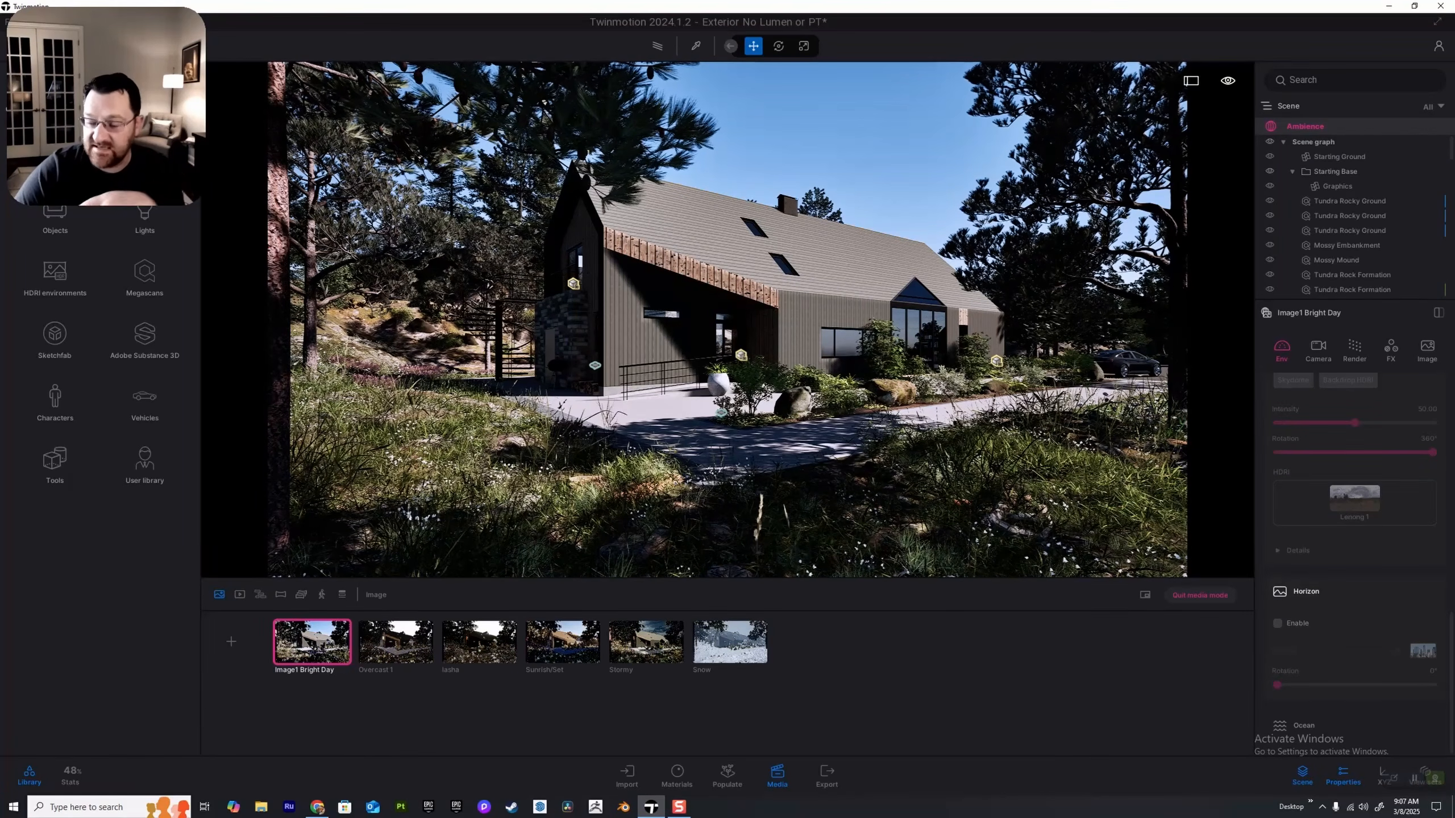
scroll(1355, 516, up, 4)
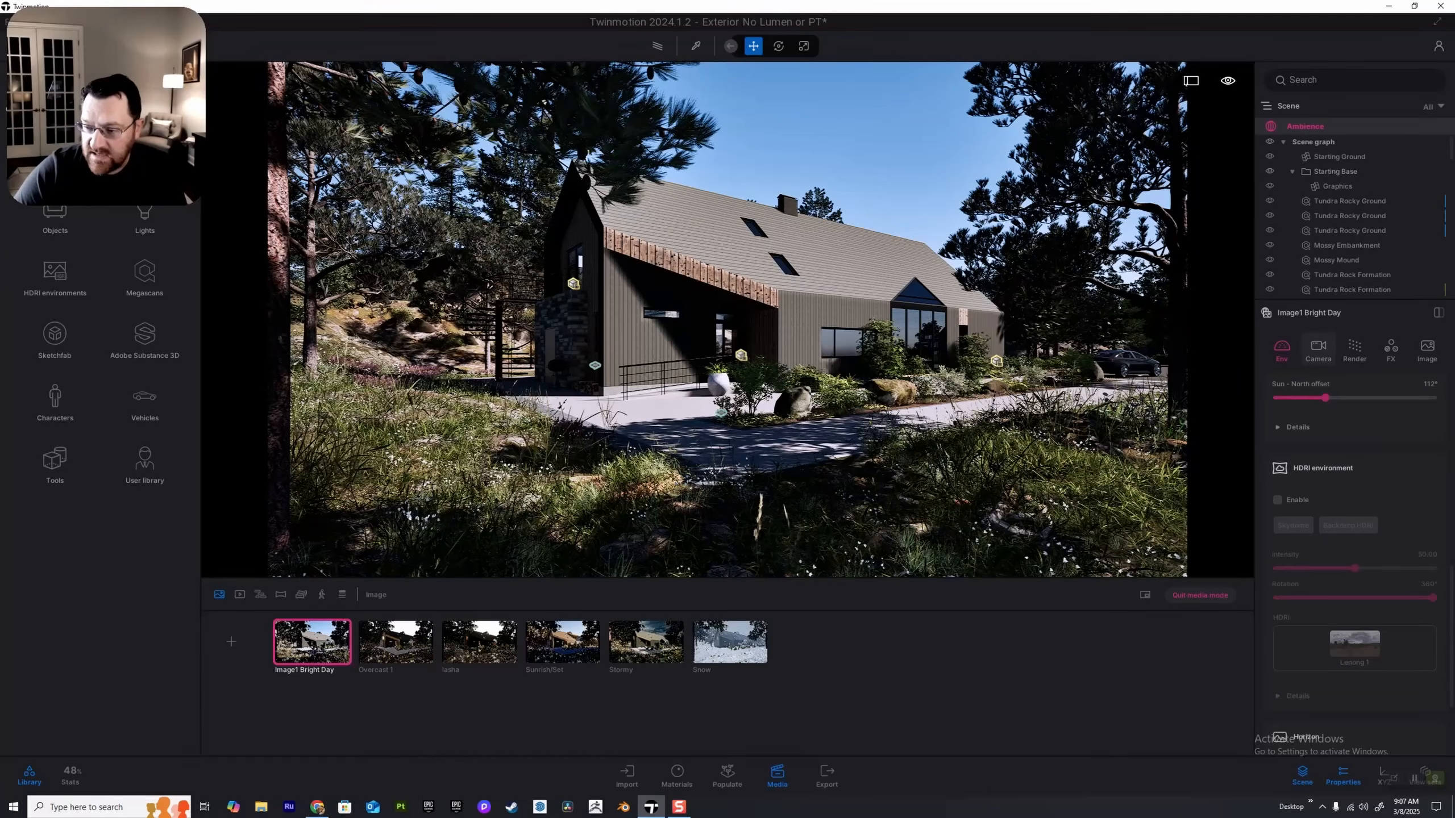
Step: Adjust the camera's local exposure, trying different levels and settling on highlights at 1.00 and shadows at 0.07
click(1317, 348)
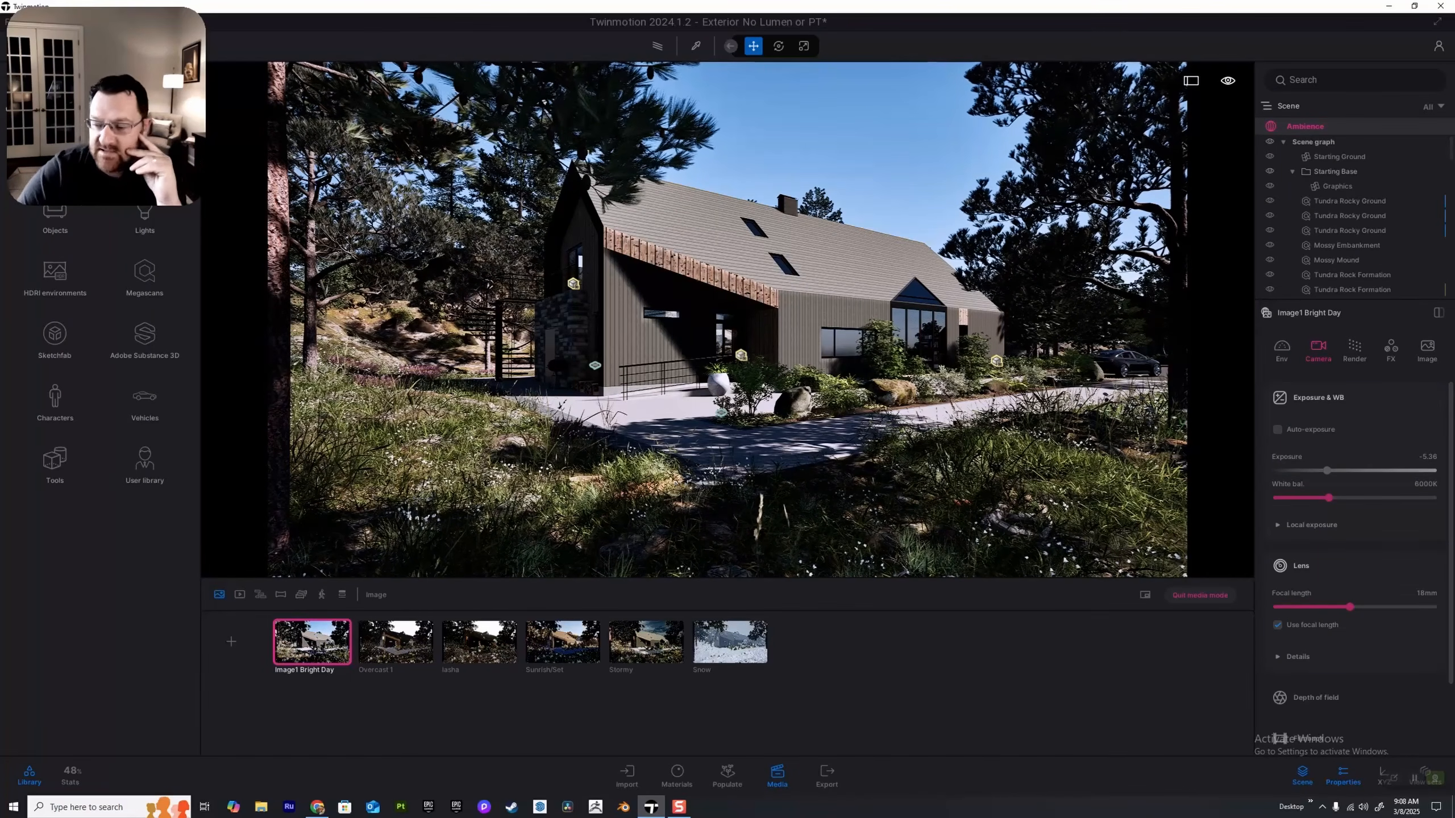
click(1311, 525)
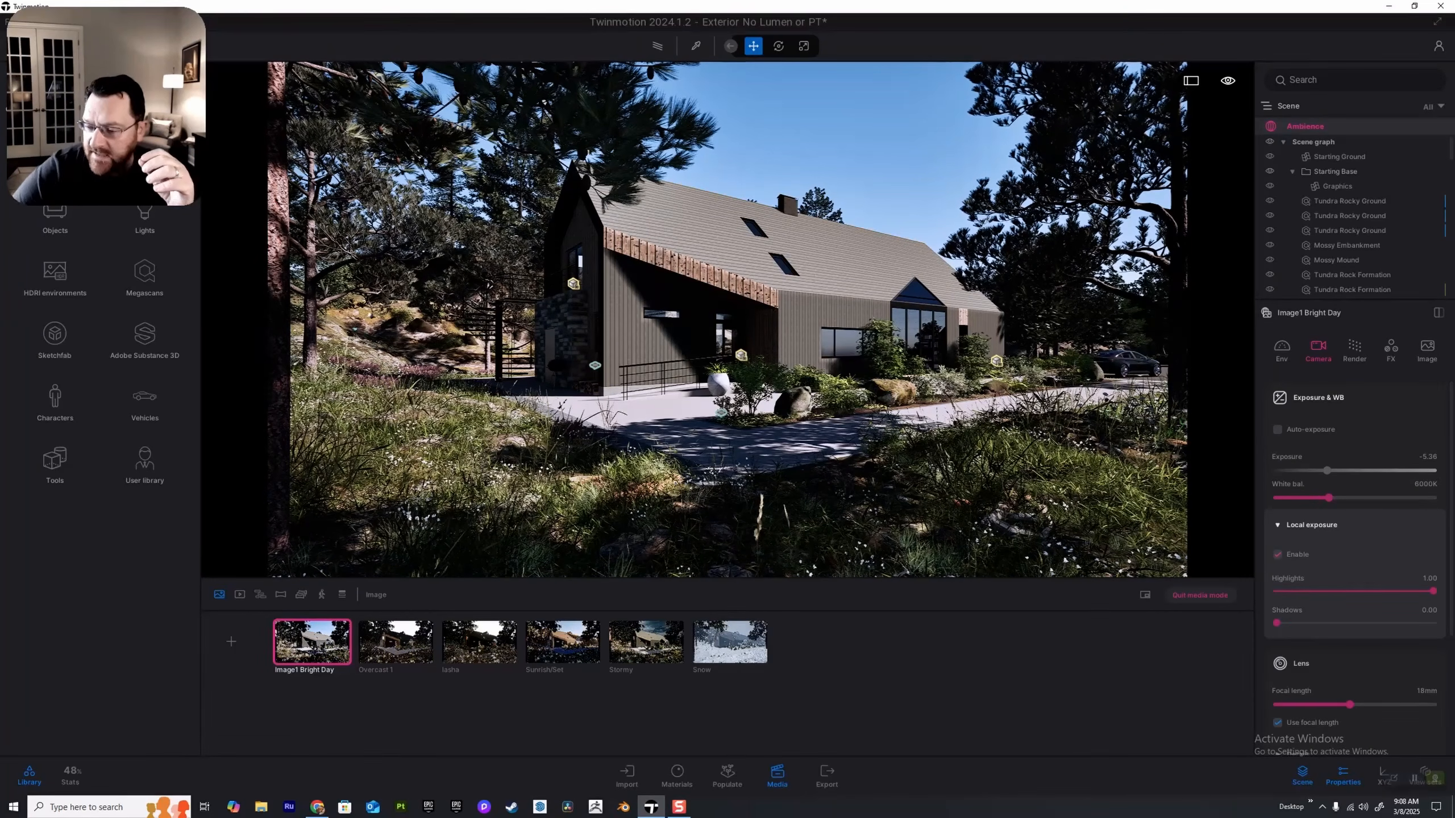
drag(1432, 591, 1375, 591)
mouse_move(1276, 623)
mouse_down()
mouse_move(1379, 622)
mouse_move(1344, 591)
mouse_move(1276, 591)
mouse_move(1433, 591)
mouse_up()
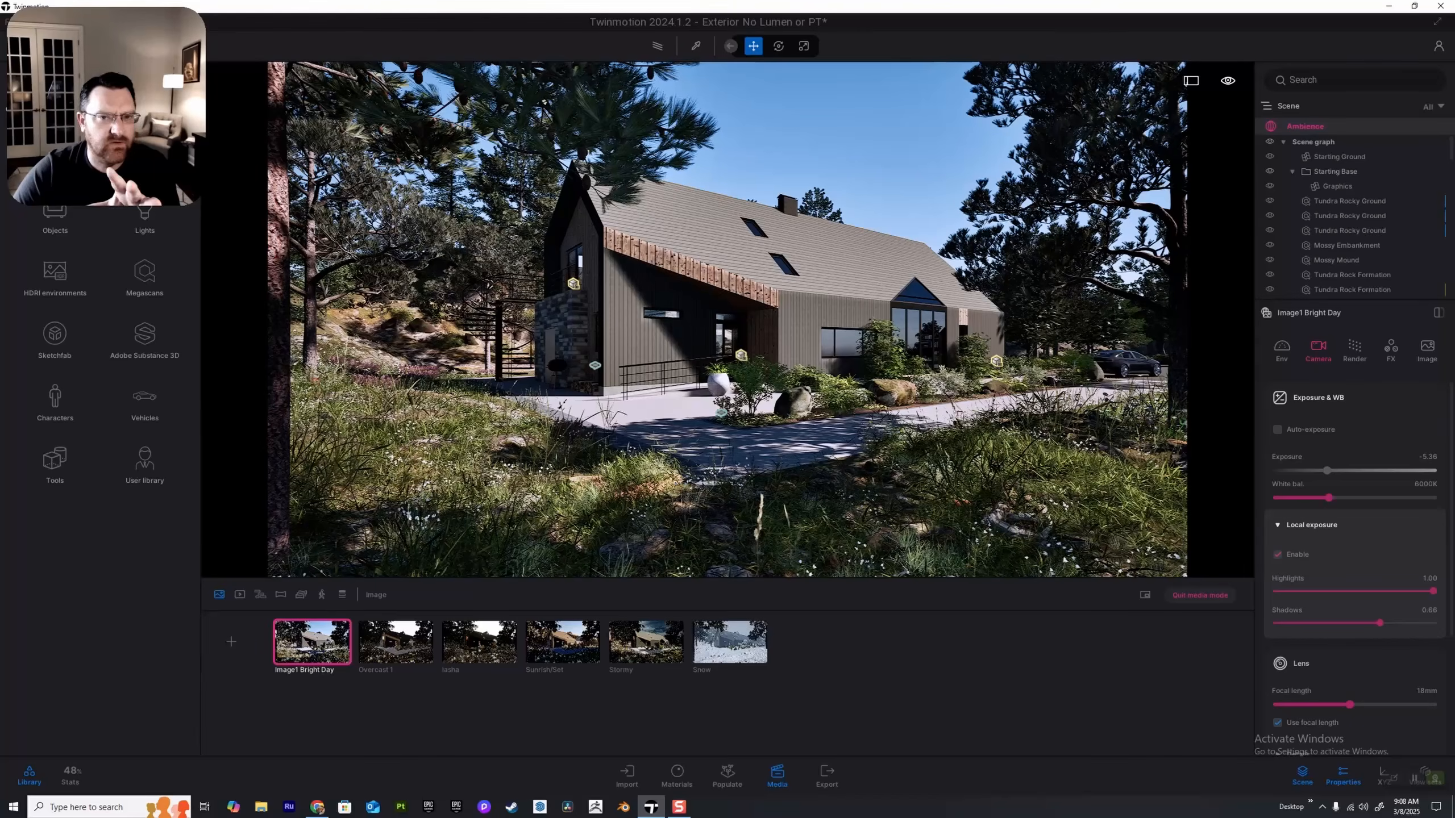
drag(1432, 591, 1287, 623)
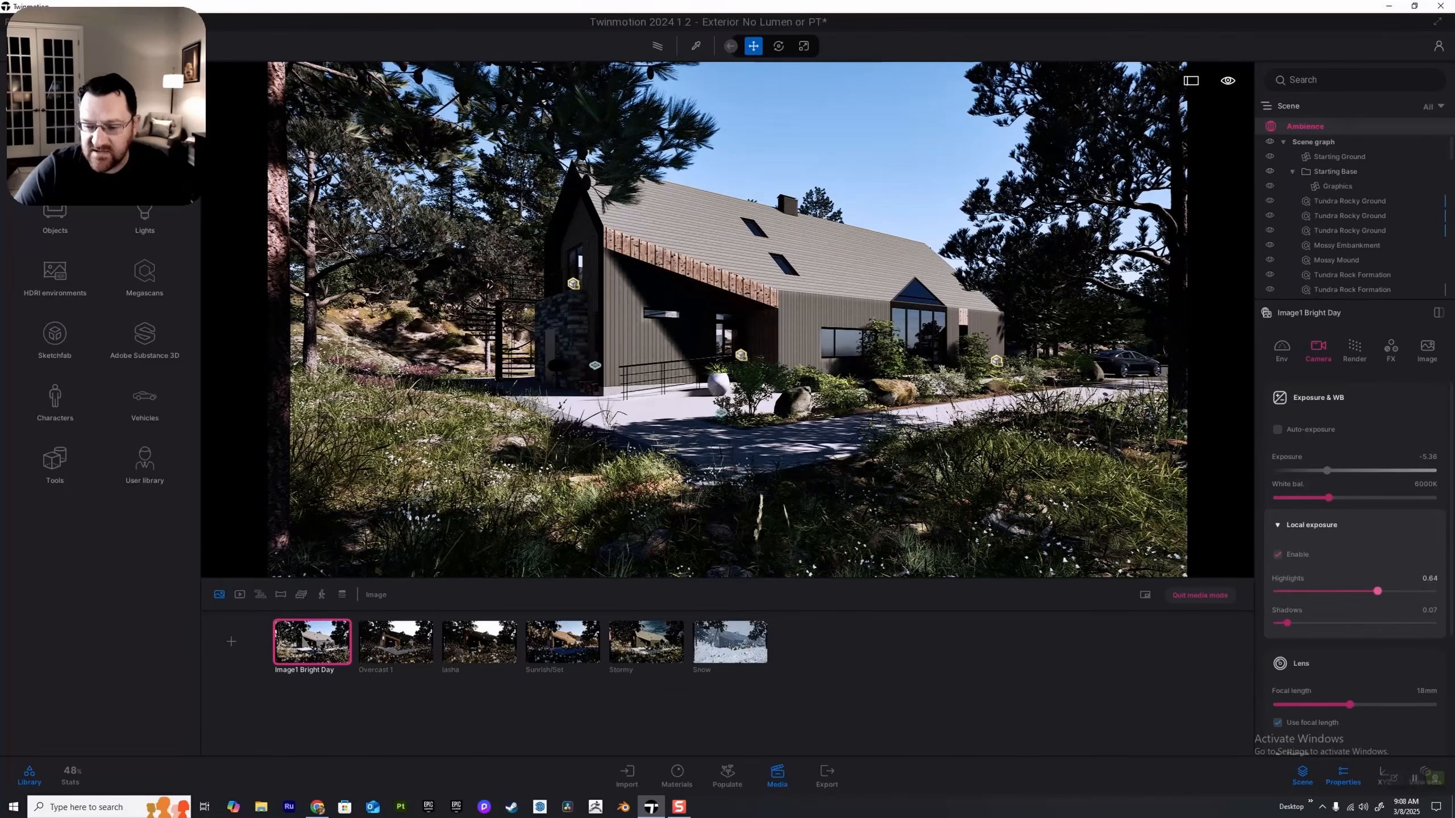
drag(1377, 591, 1433, 591)
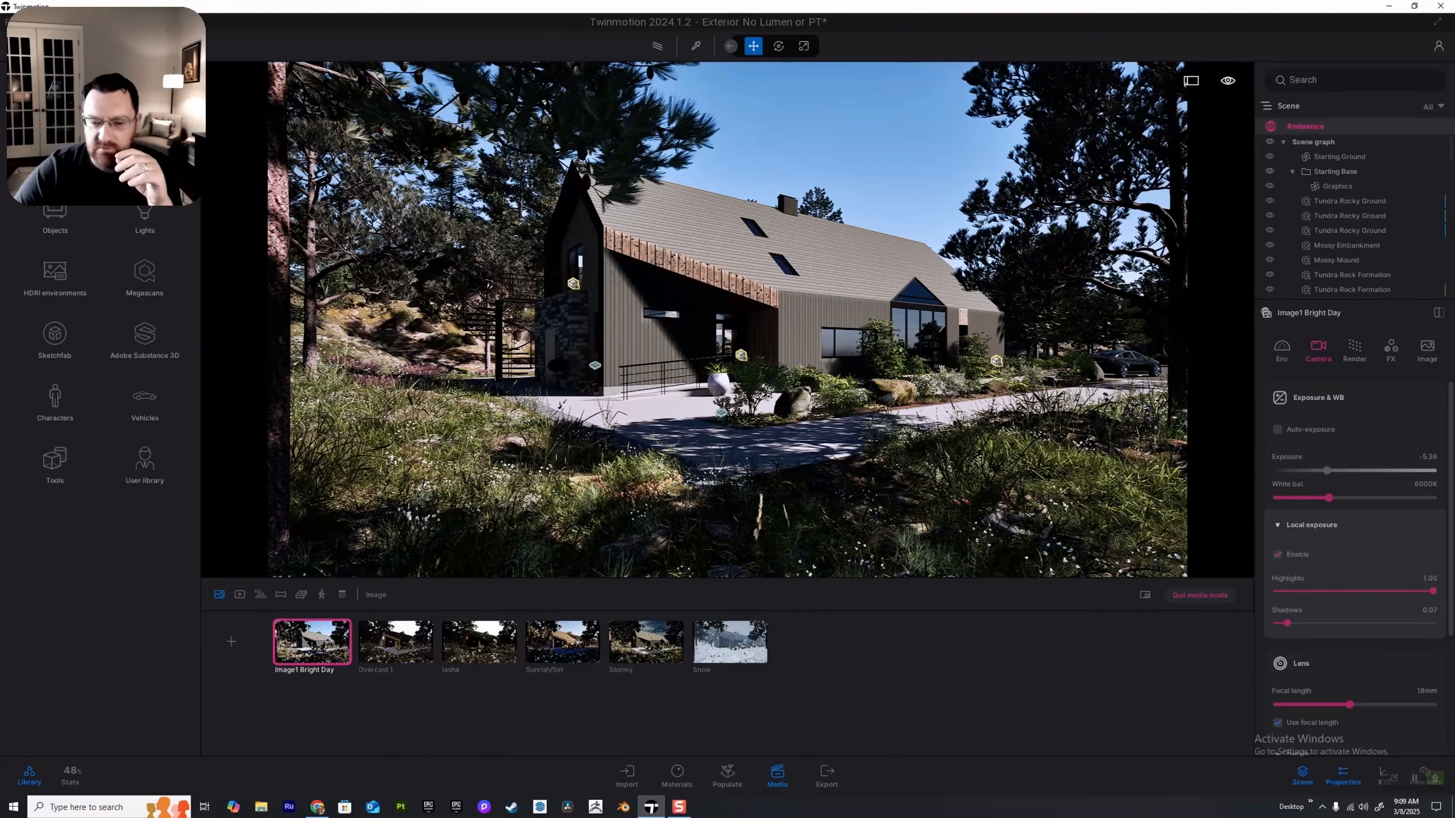
Step: Examine the camera's lens, depth of field and filmback settings, and the standard global illumination intensity of the real-time render
scroll(1354, 564, down, 5)
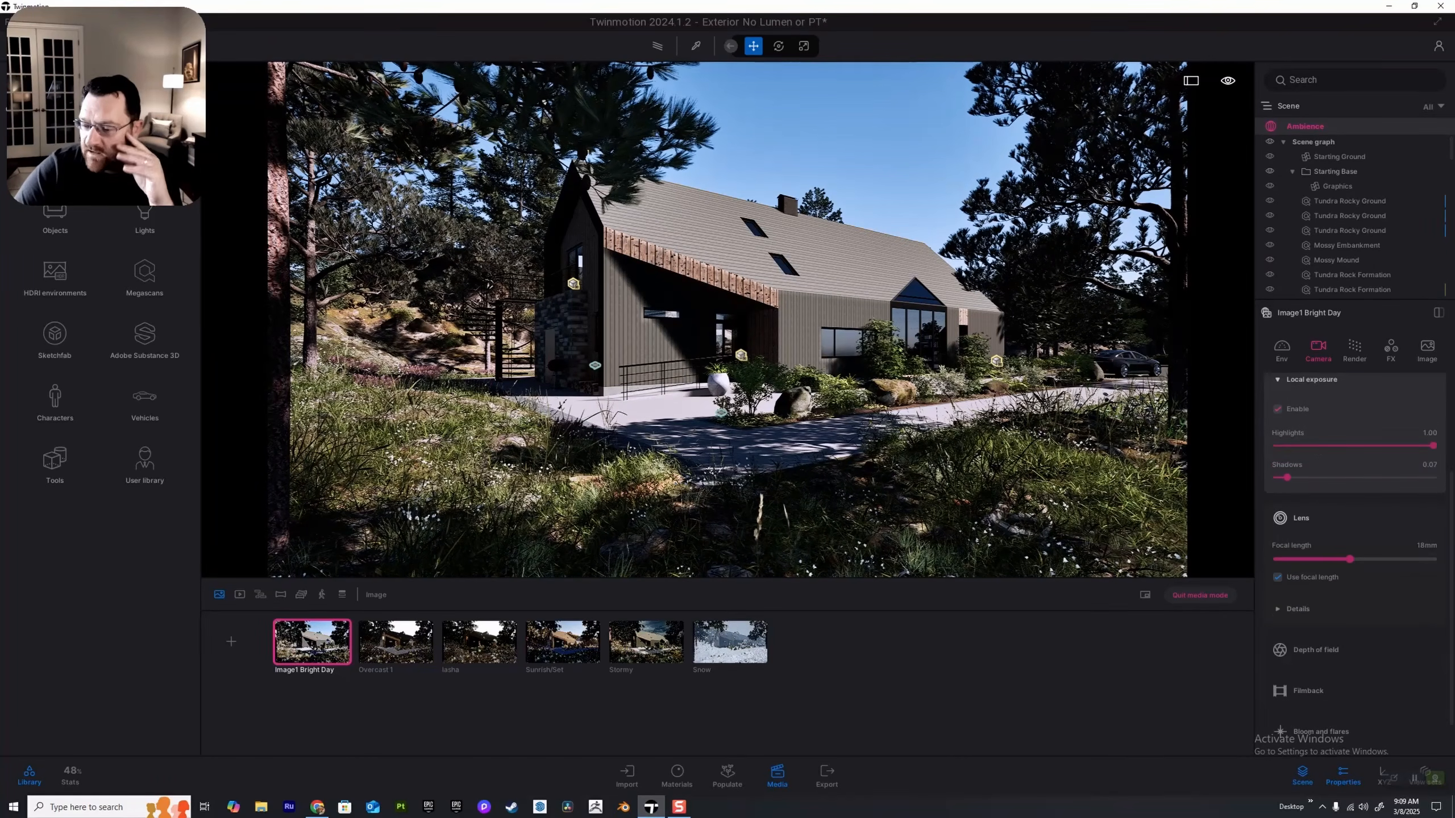
scroll(1355, 564, down, 2)
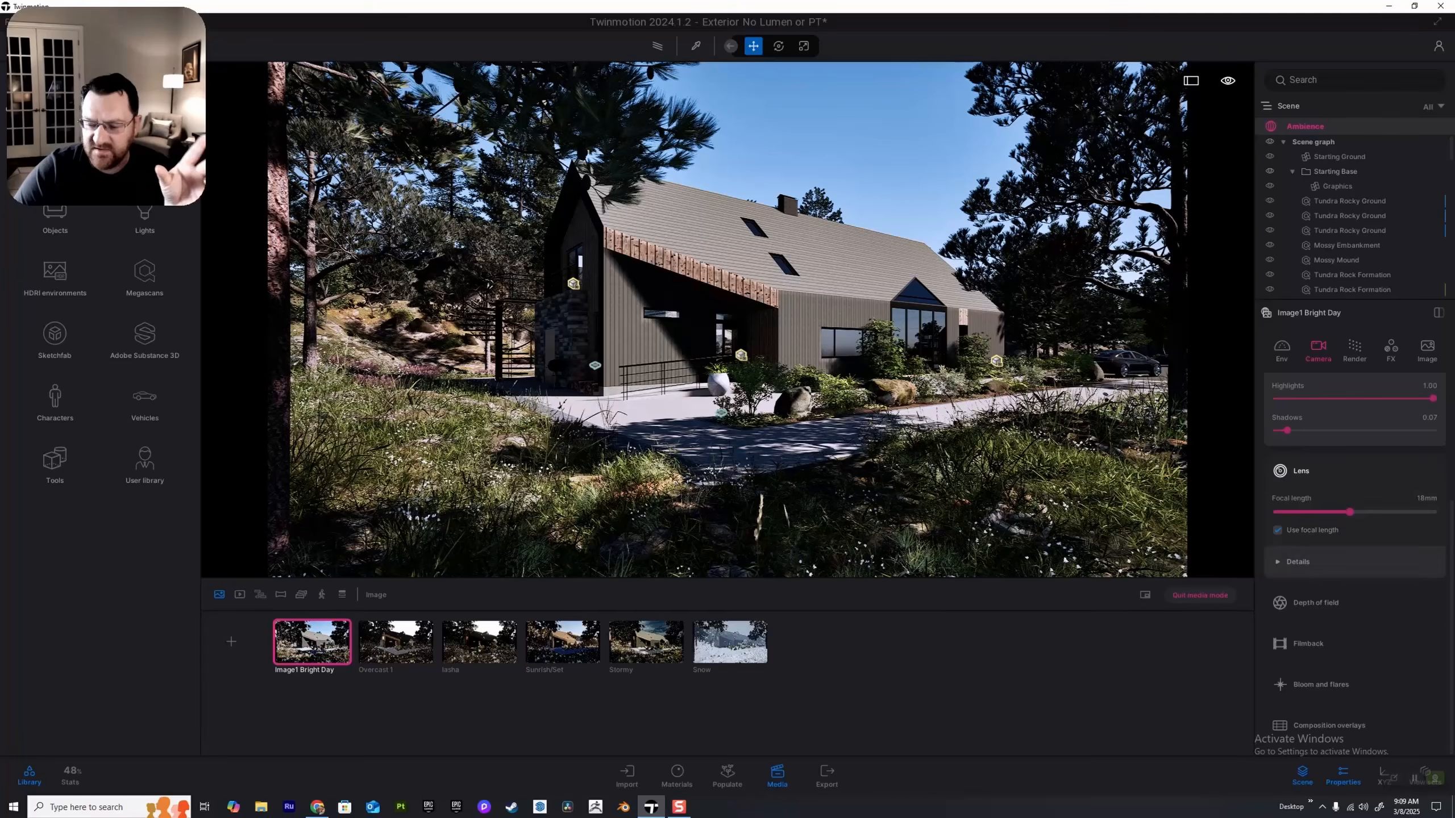
click(1280, 603)
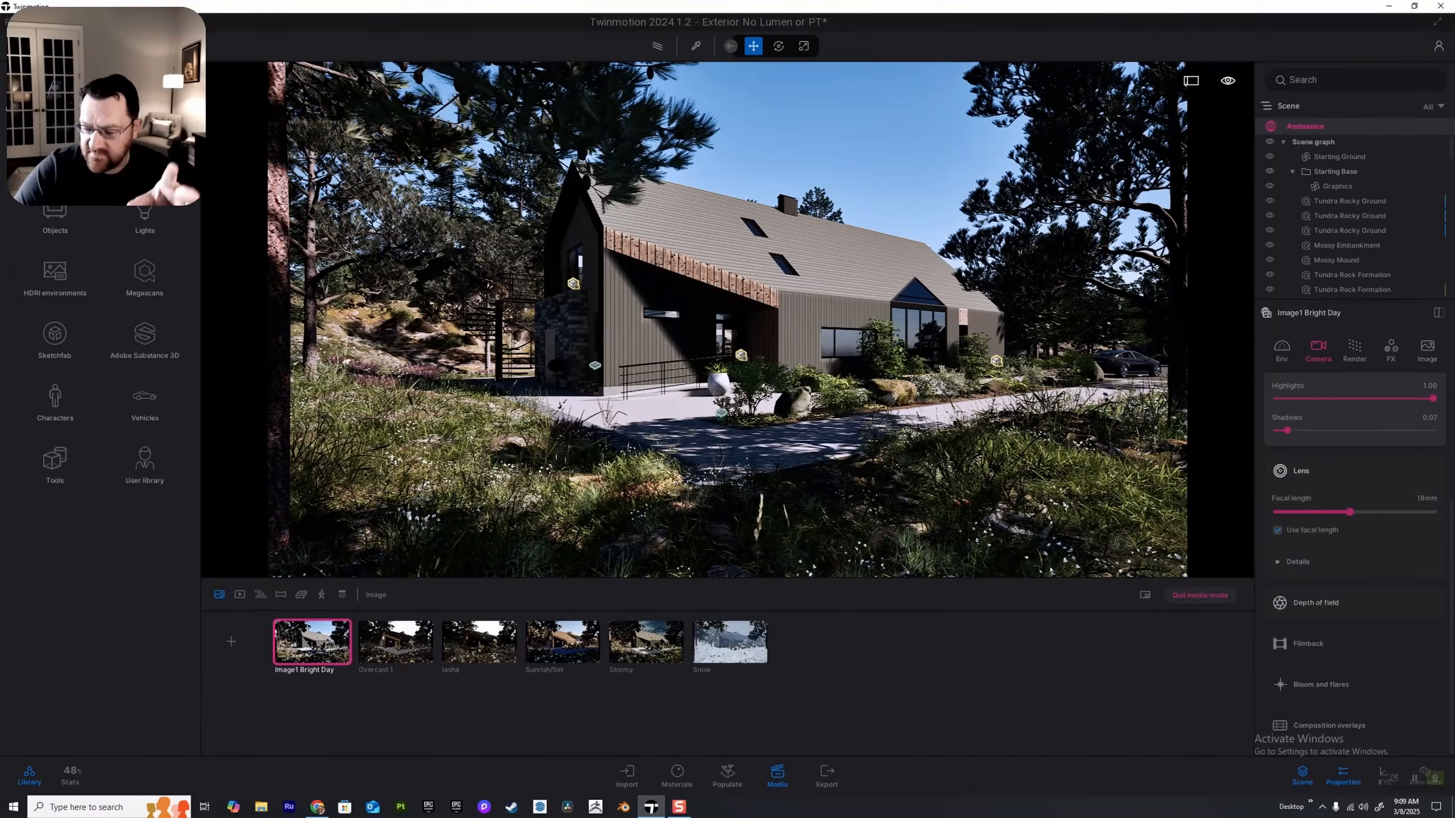
click(1280, 644)
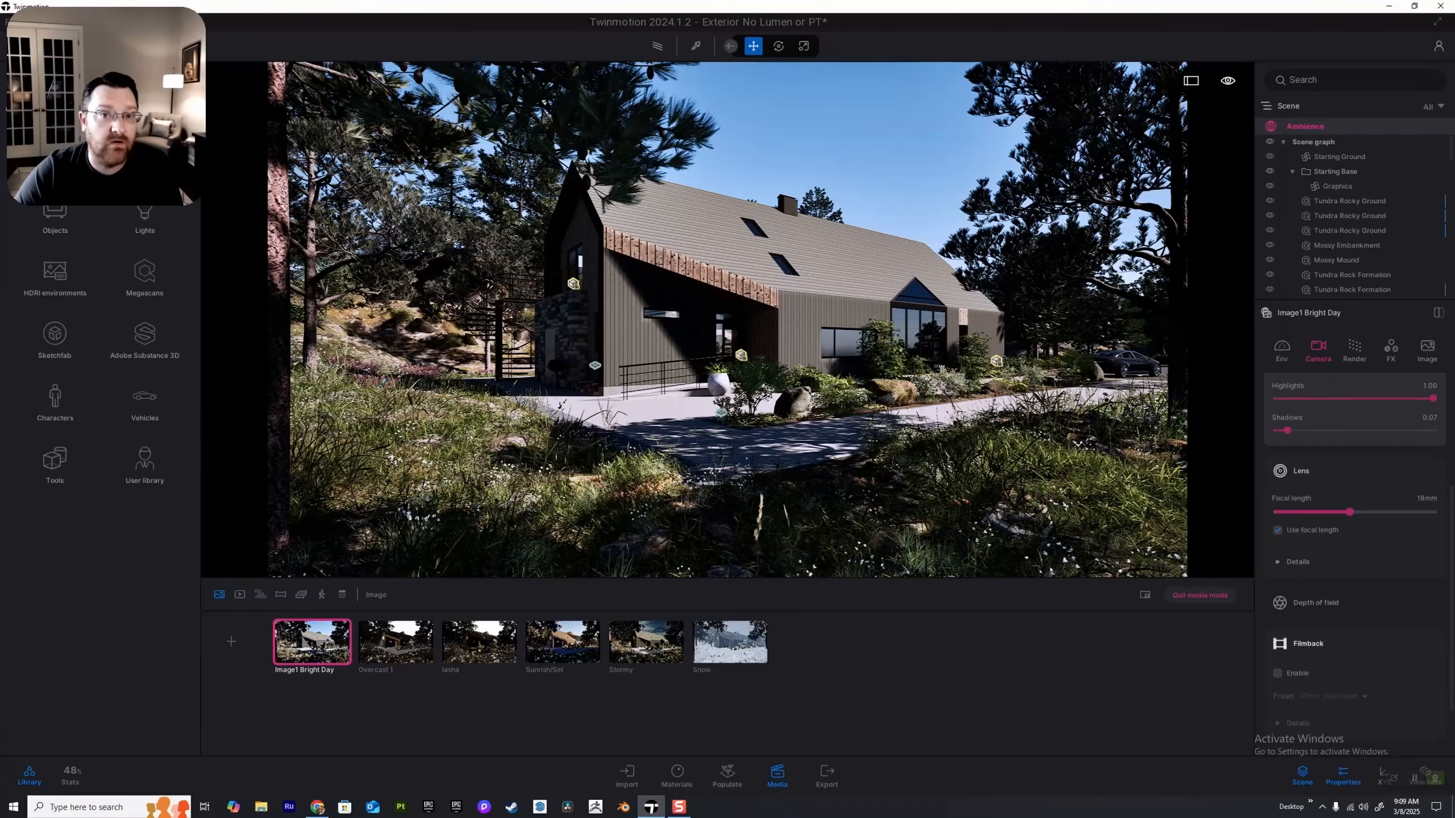
scroll(1355, 516, up, 5)
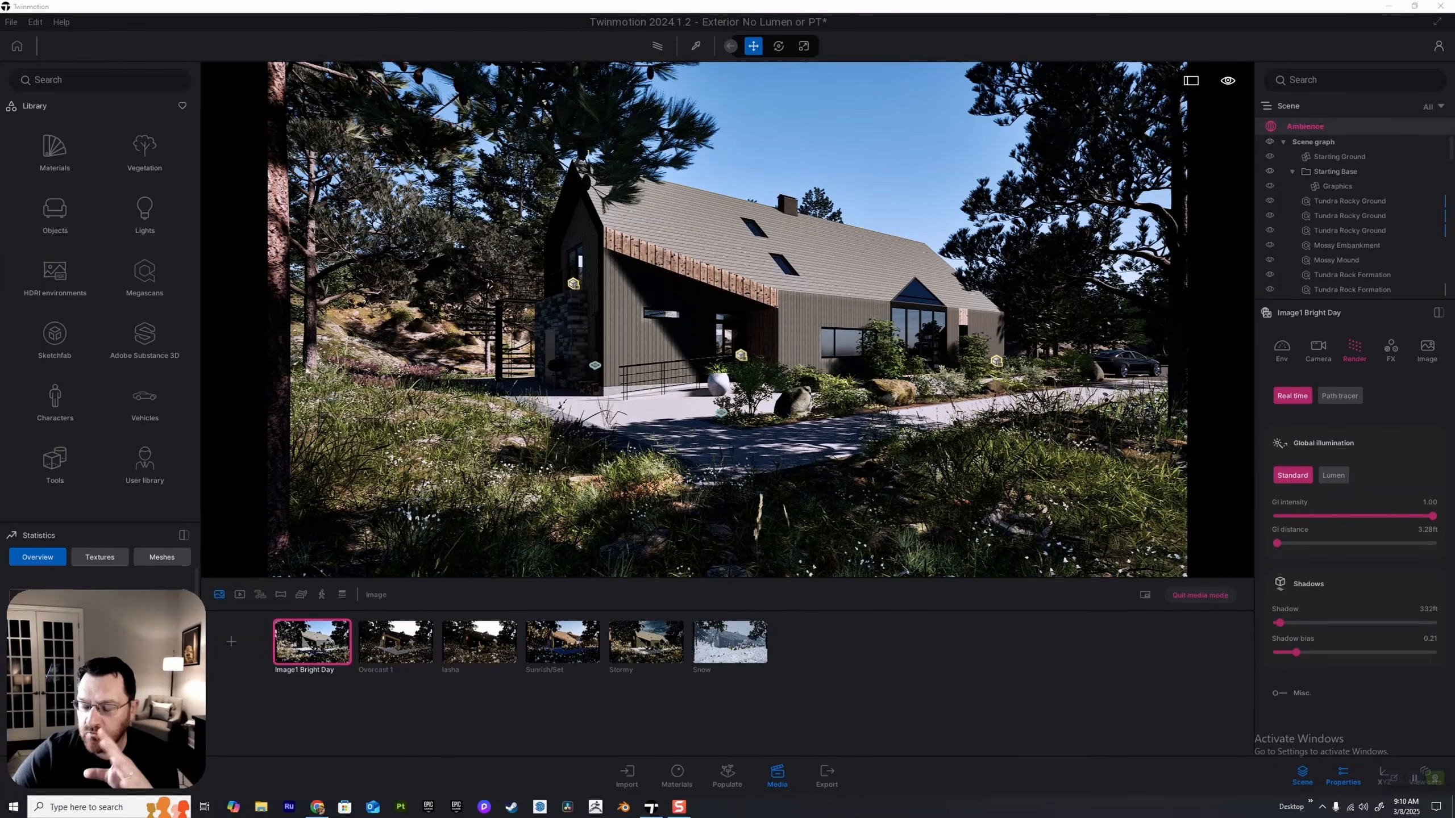
mouse_move(1433, 516)
mouse_down()
mouse_move(1277, 517)
mouse_move(1433, 516)
mouse_up()
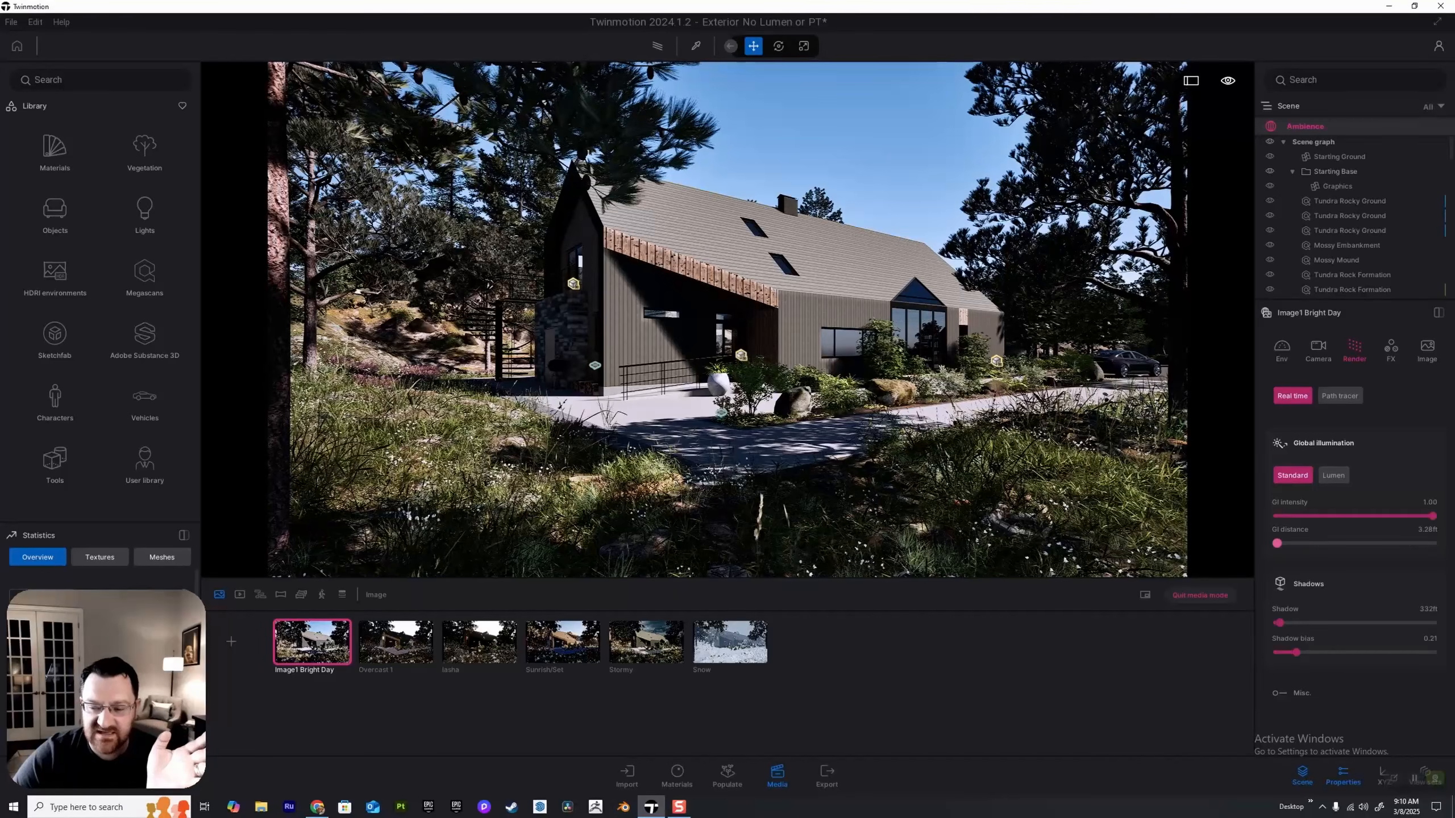
Step: Try different global illumination distances, shadow distances and a shadow bias of 0.10, and restore the starting render values
drag(1276, 543, 1432, 544)
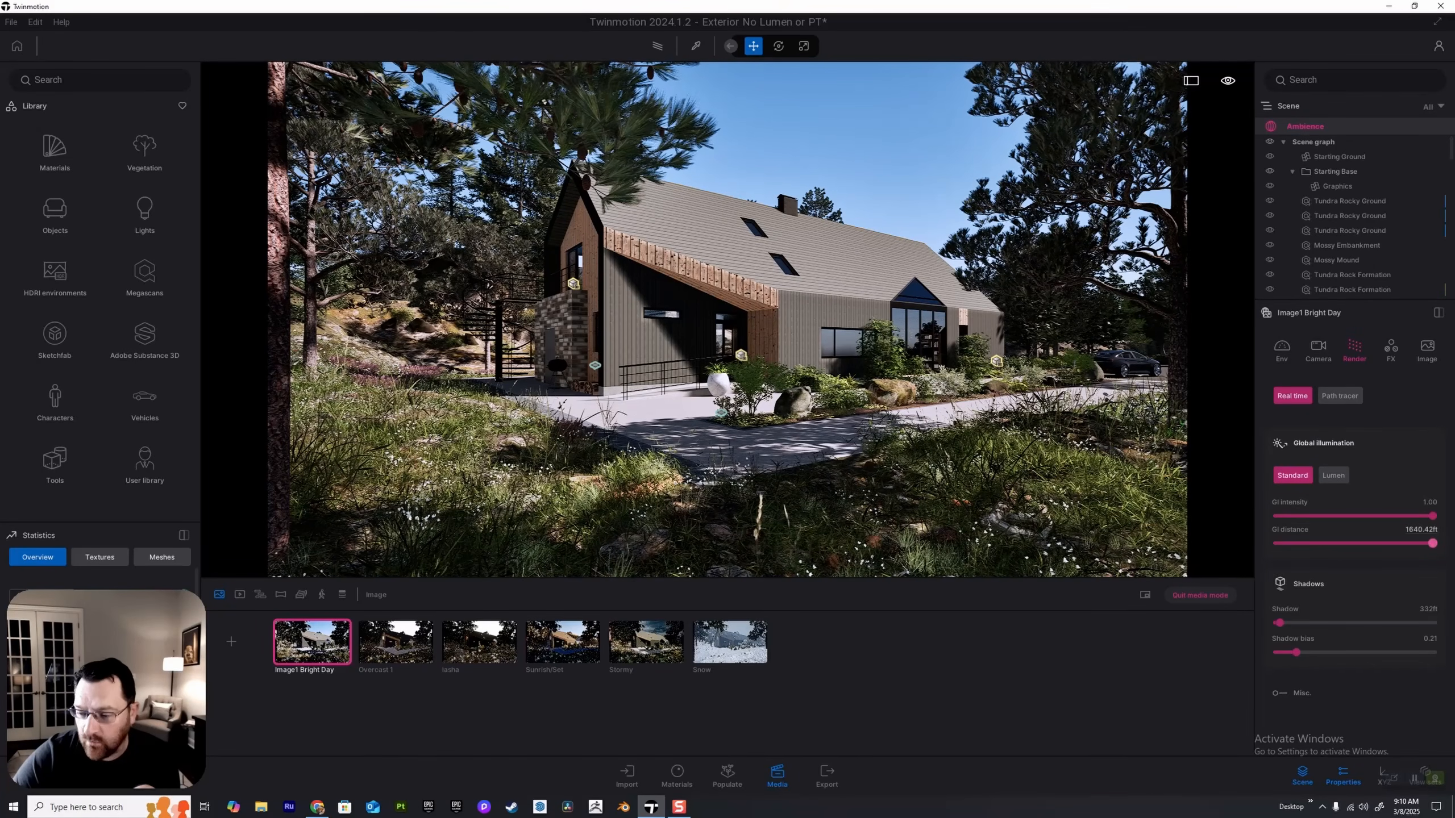
drag(1432, 543, 1277, 543)
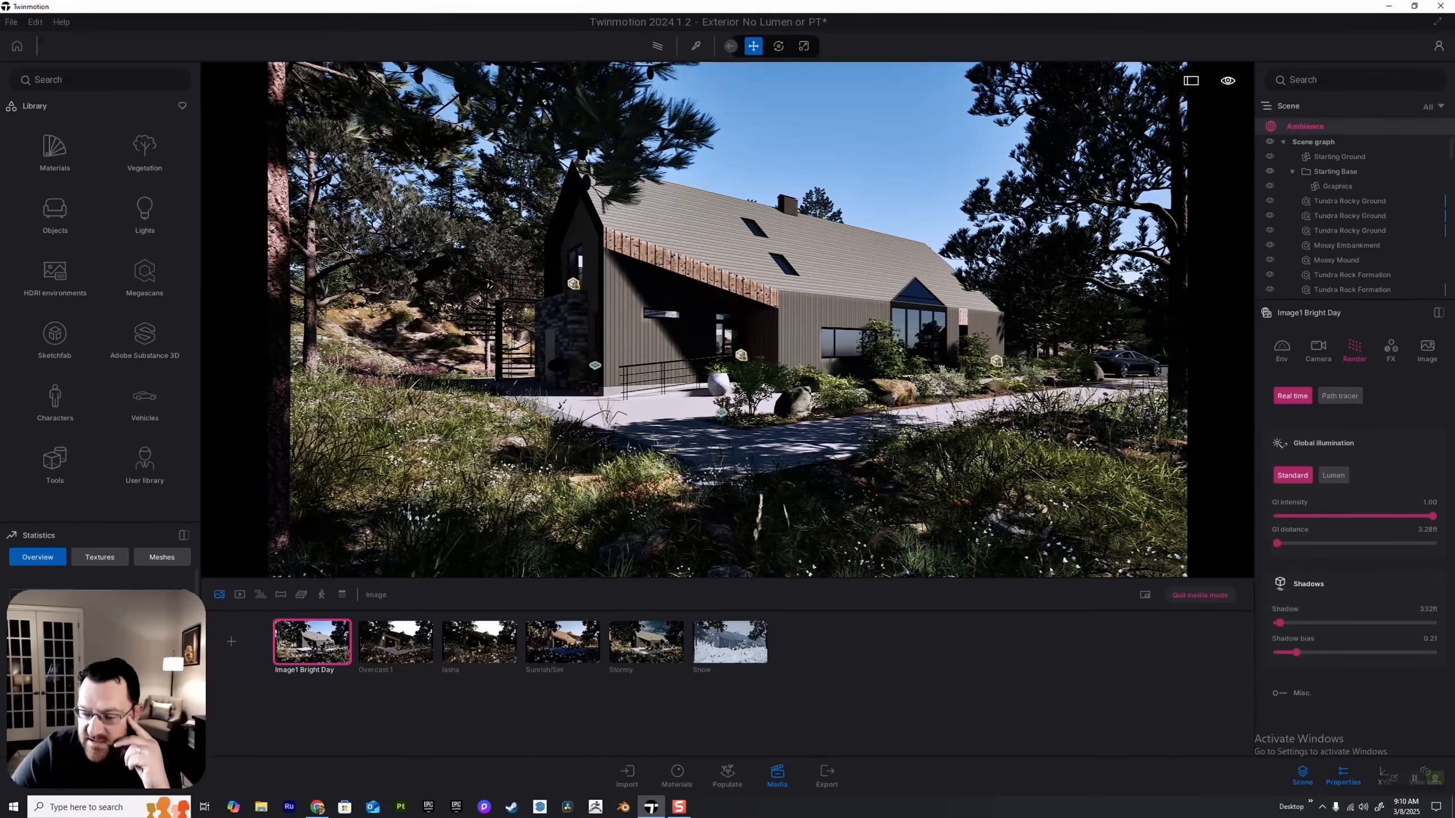
drag(1280, 623, 1277, 623)
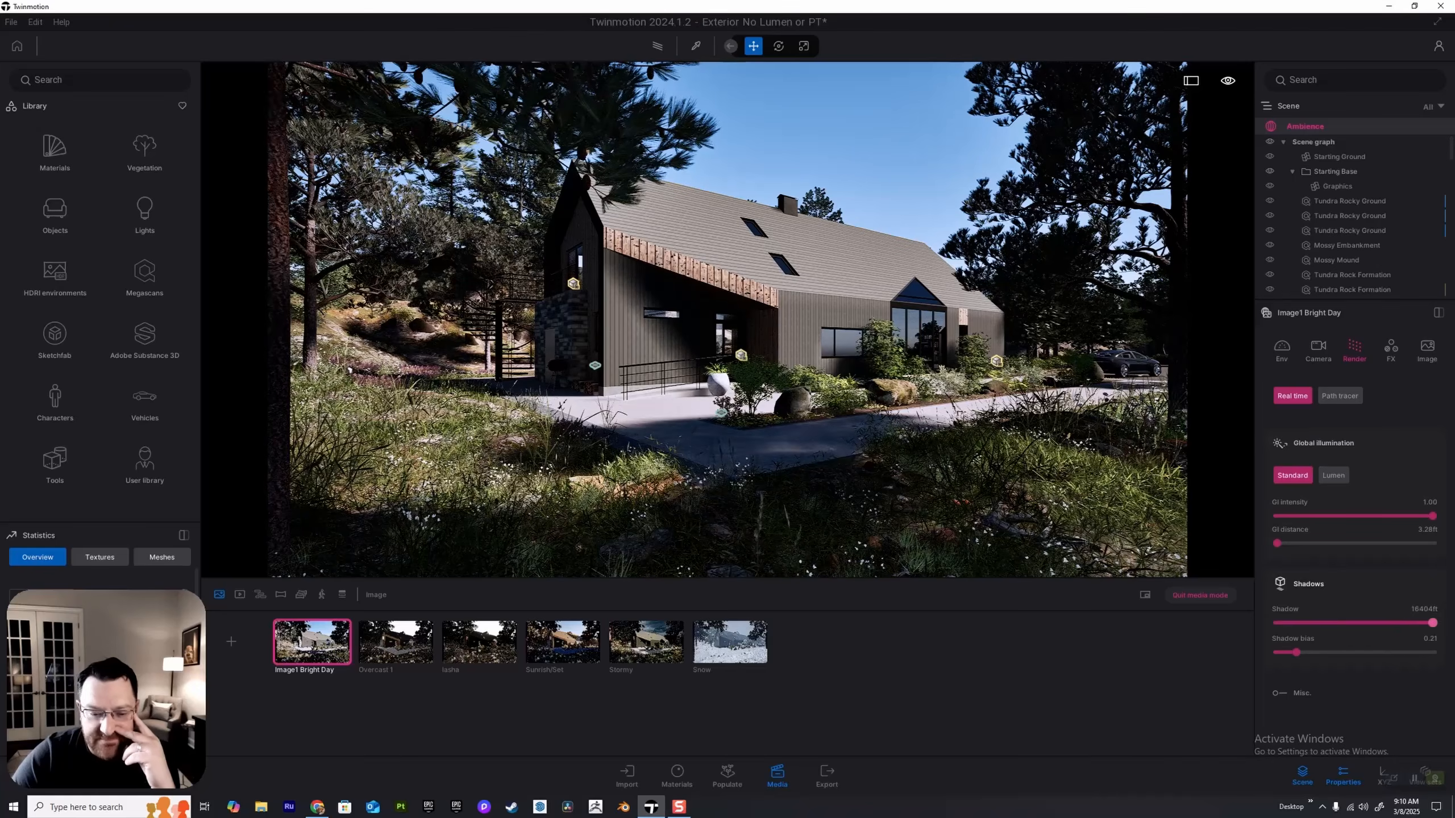
mouse_move(1276, 623)
mouse_down()
mouse_move(1432, 623)
mouse_move(1276, 623)
mouse_up()
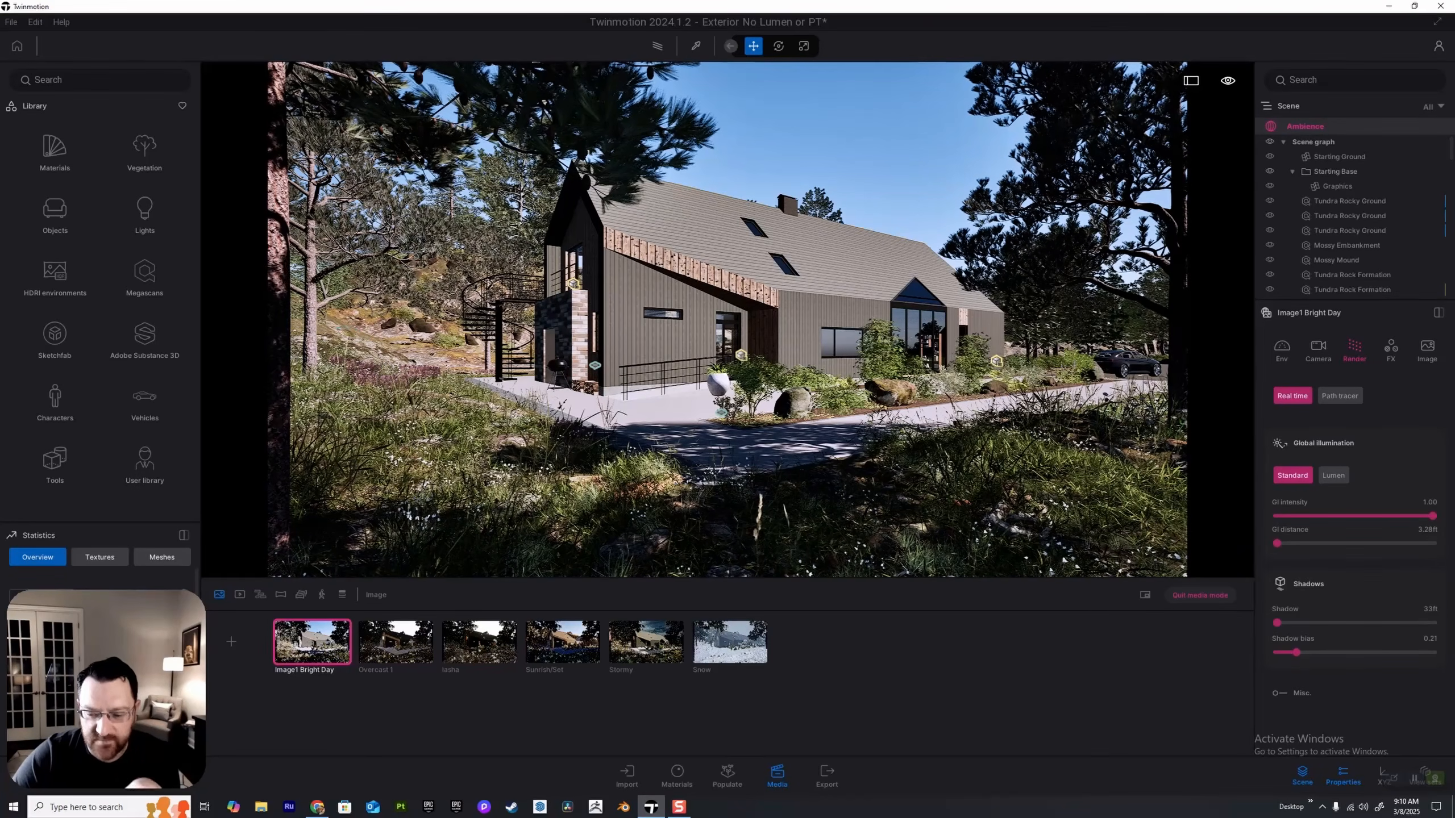
mouse_move(1296, 652)
mouse_down()
mouse_move(1277, 653)
mouse_move(1344, 653)
mouse_move(1277, 652)
mouse_up()
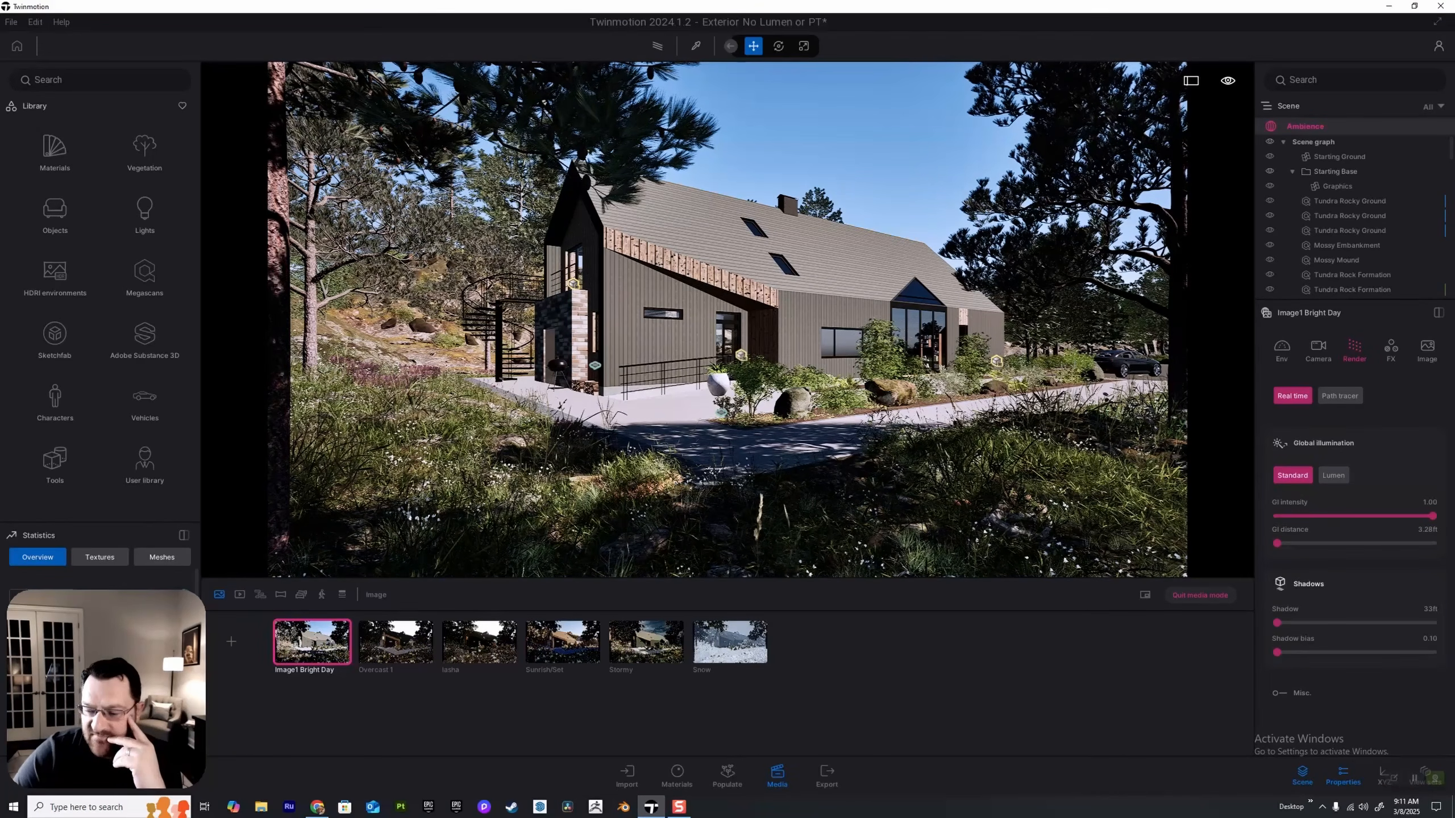
drag(1276, 622, 1277, 623)
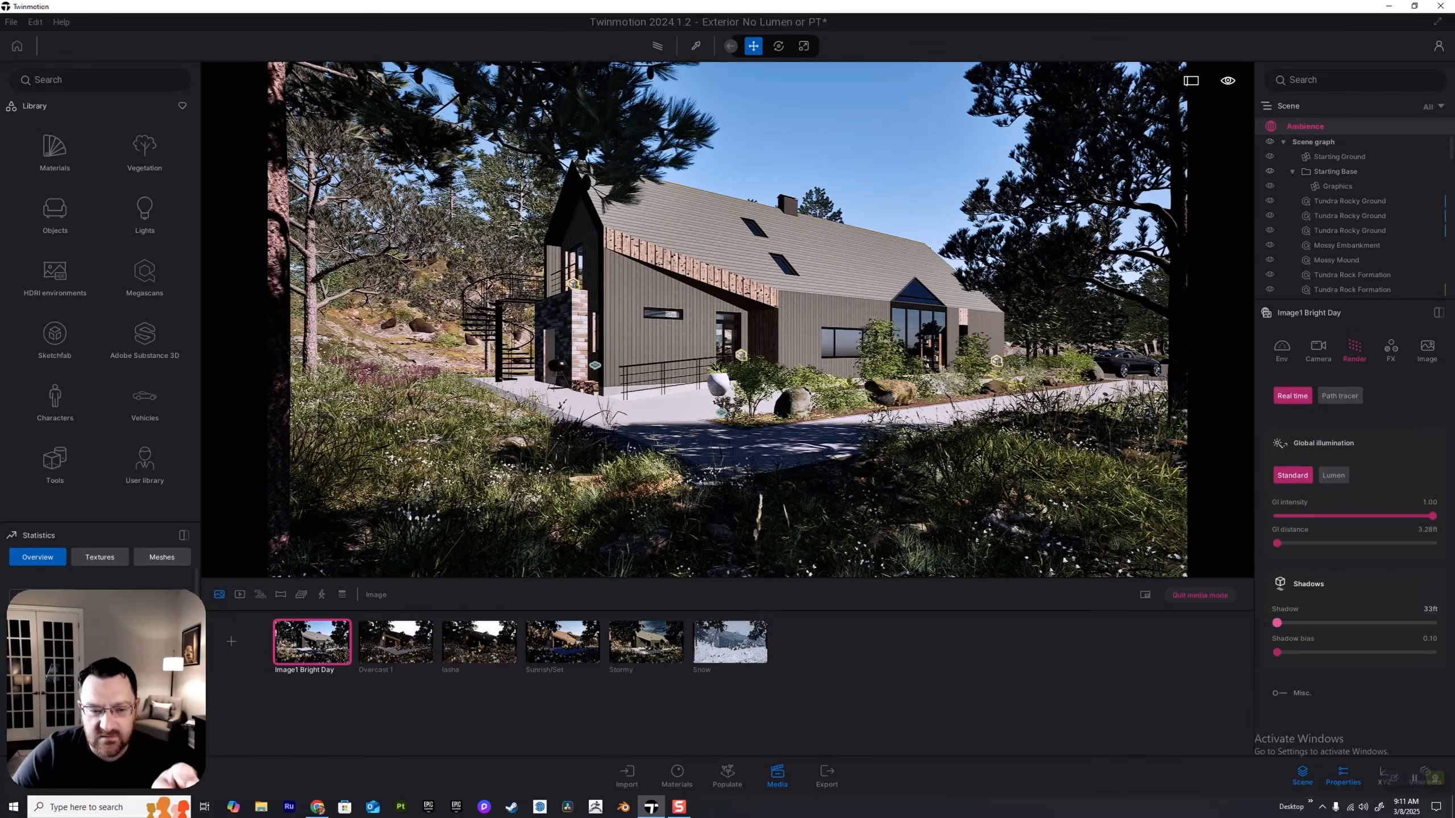
drag(1277, 622, 1279, 622)
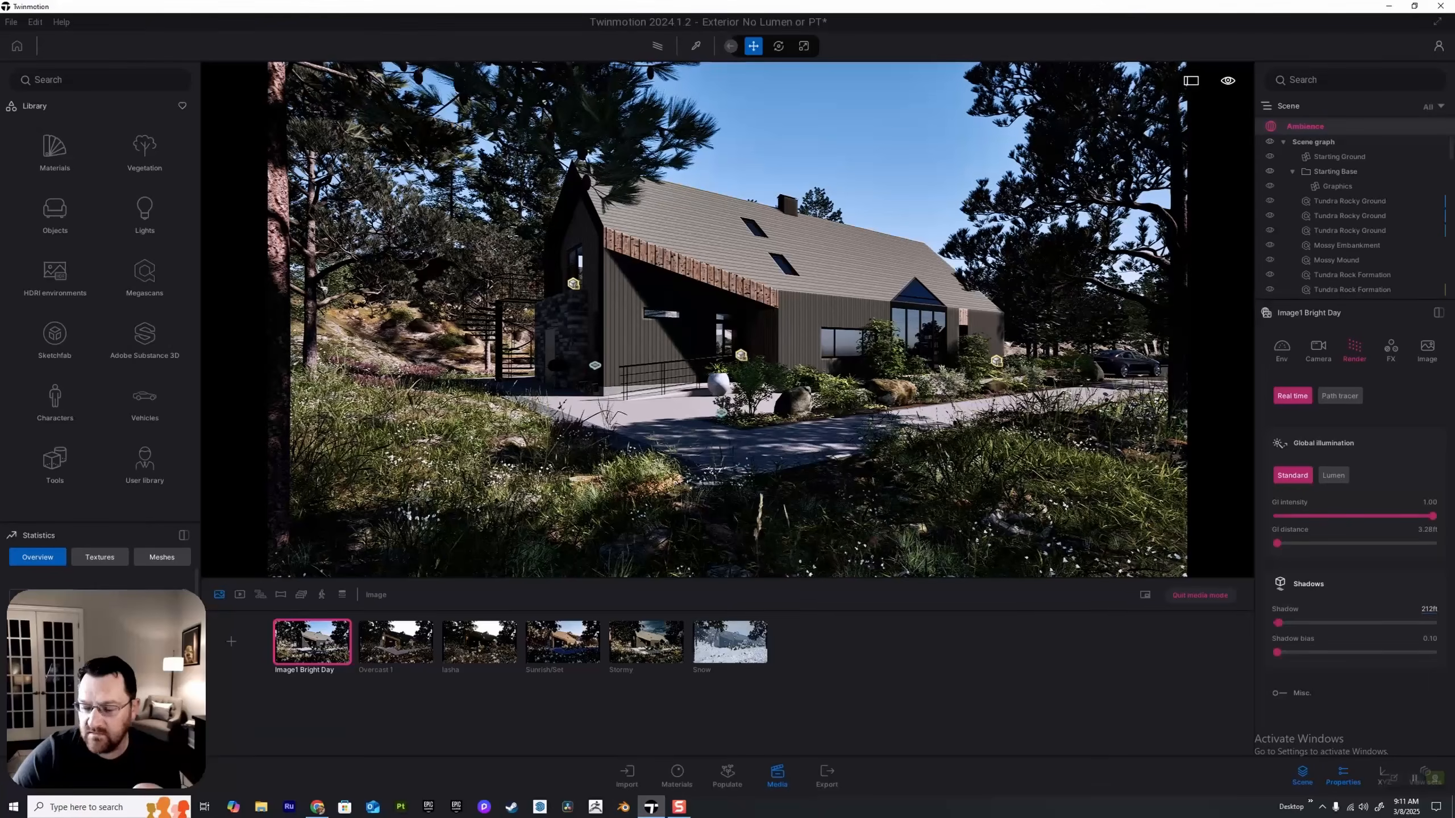
mouse_move(1278, 622)
mouse_down()
mouse_move(1297, 652)
mouse_move(1279, 622)
mouse_up()
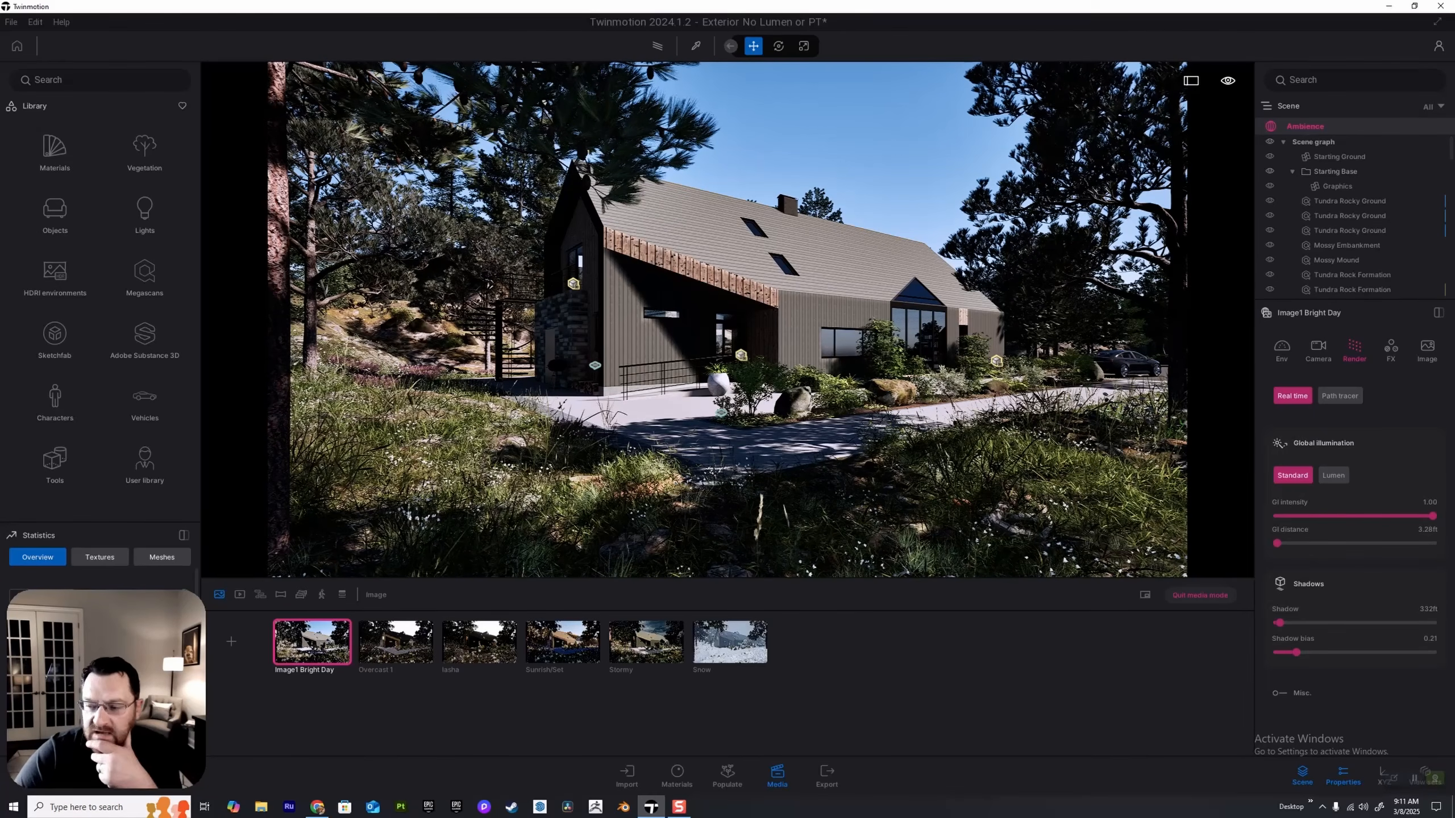
Step: In the image's color grading effects, try a contrast of about 51%, undo it, and set the contrast to 50%
click(1390, 346)
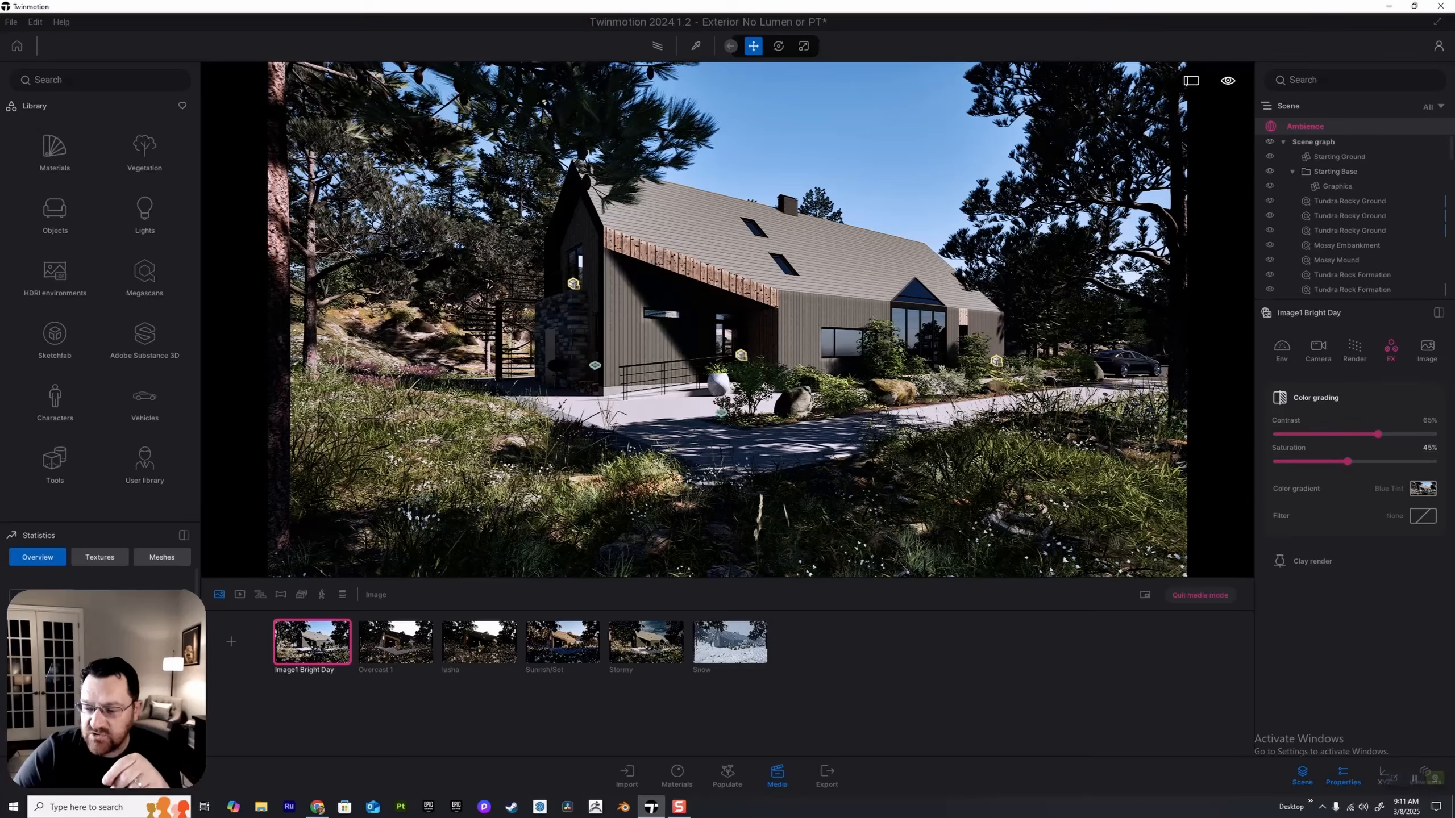
drag(1378, 435, 1358, 434)
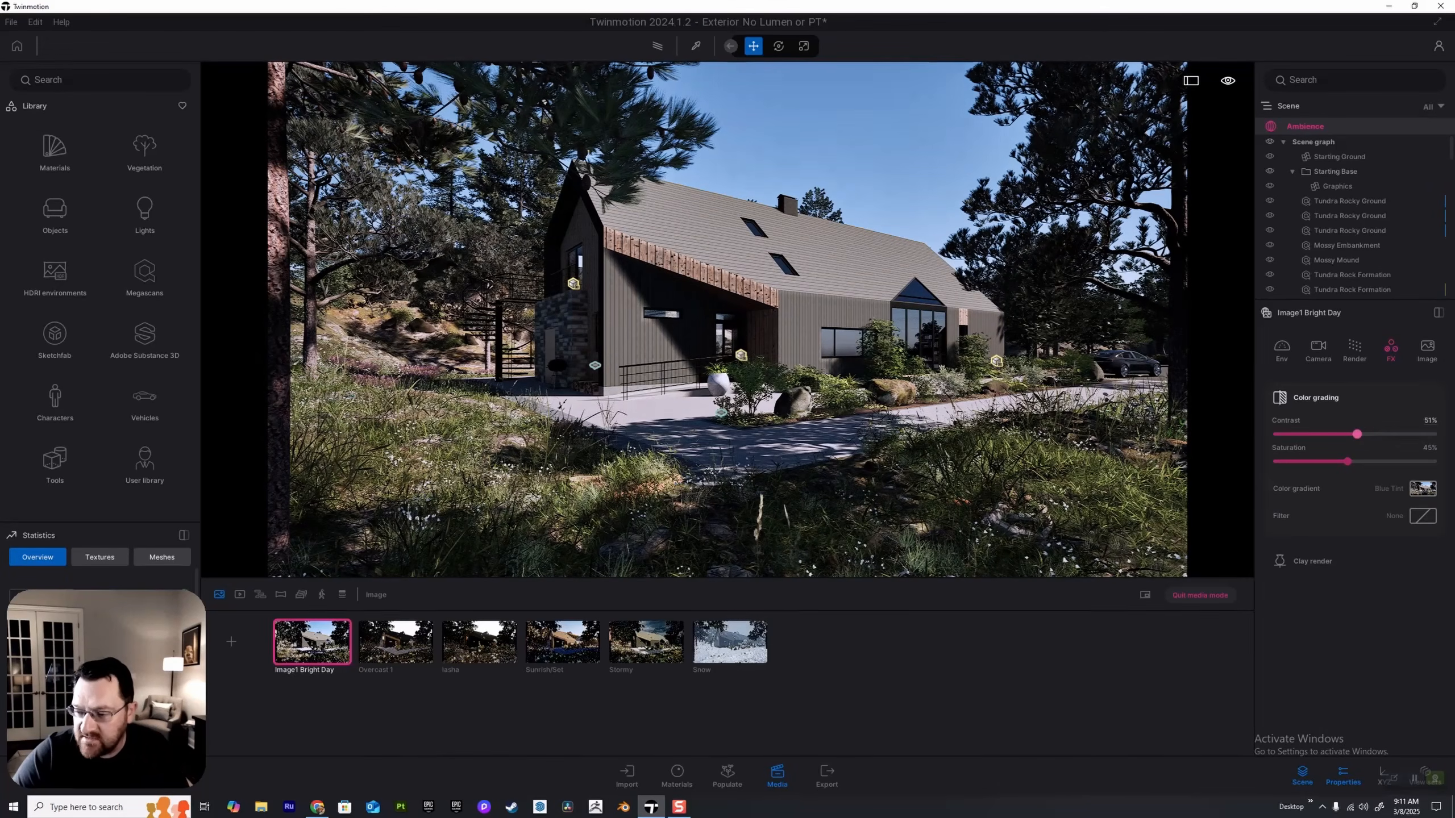
key(ctrl+z)
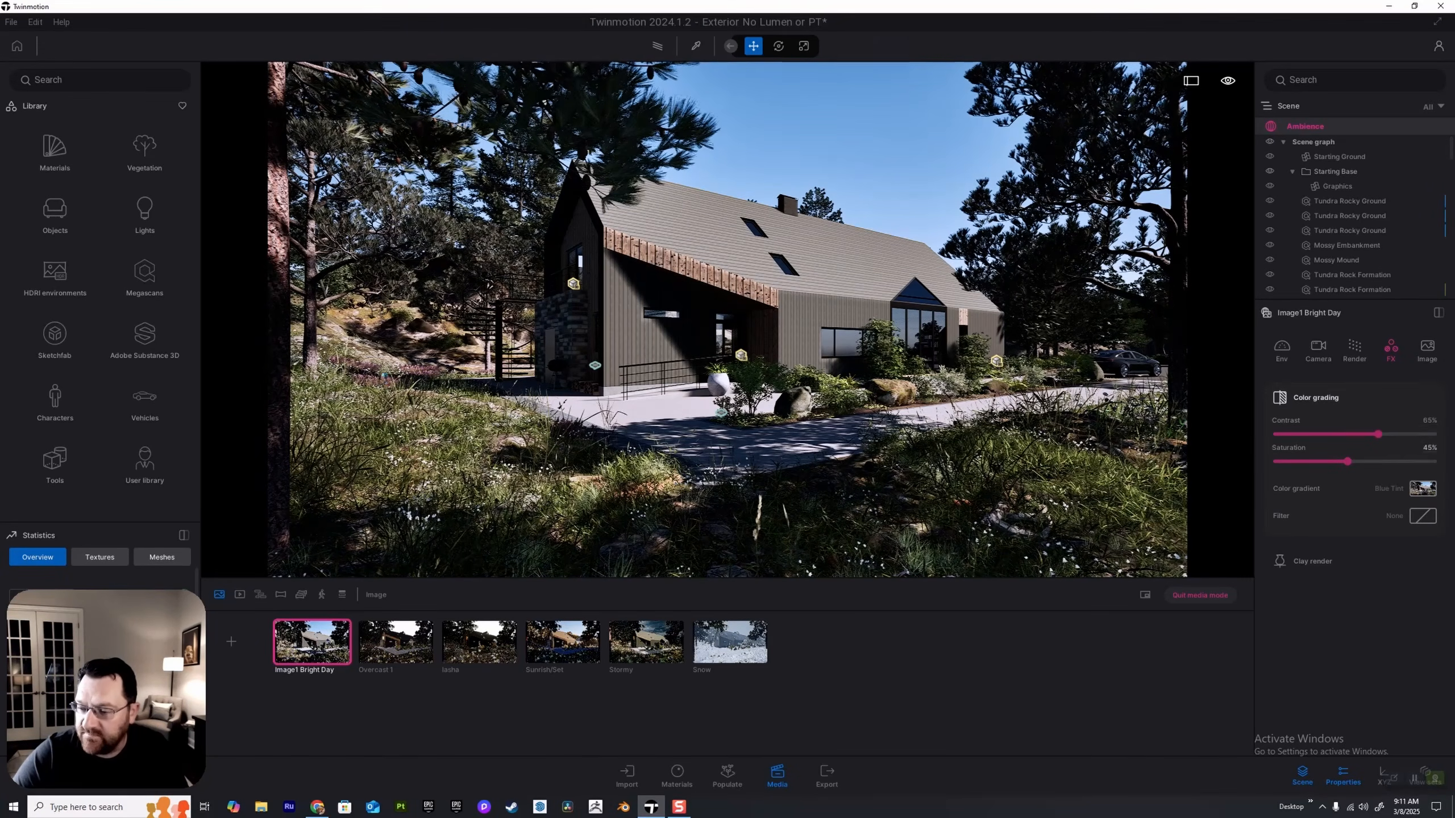
drag(1377, 435, 1365, 435)
click(1430, 420)
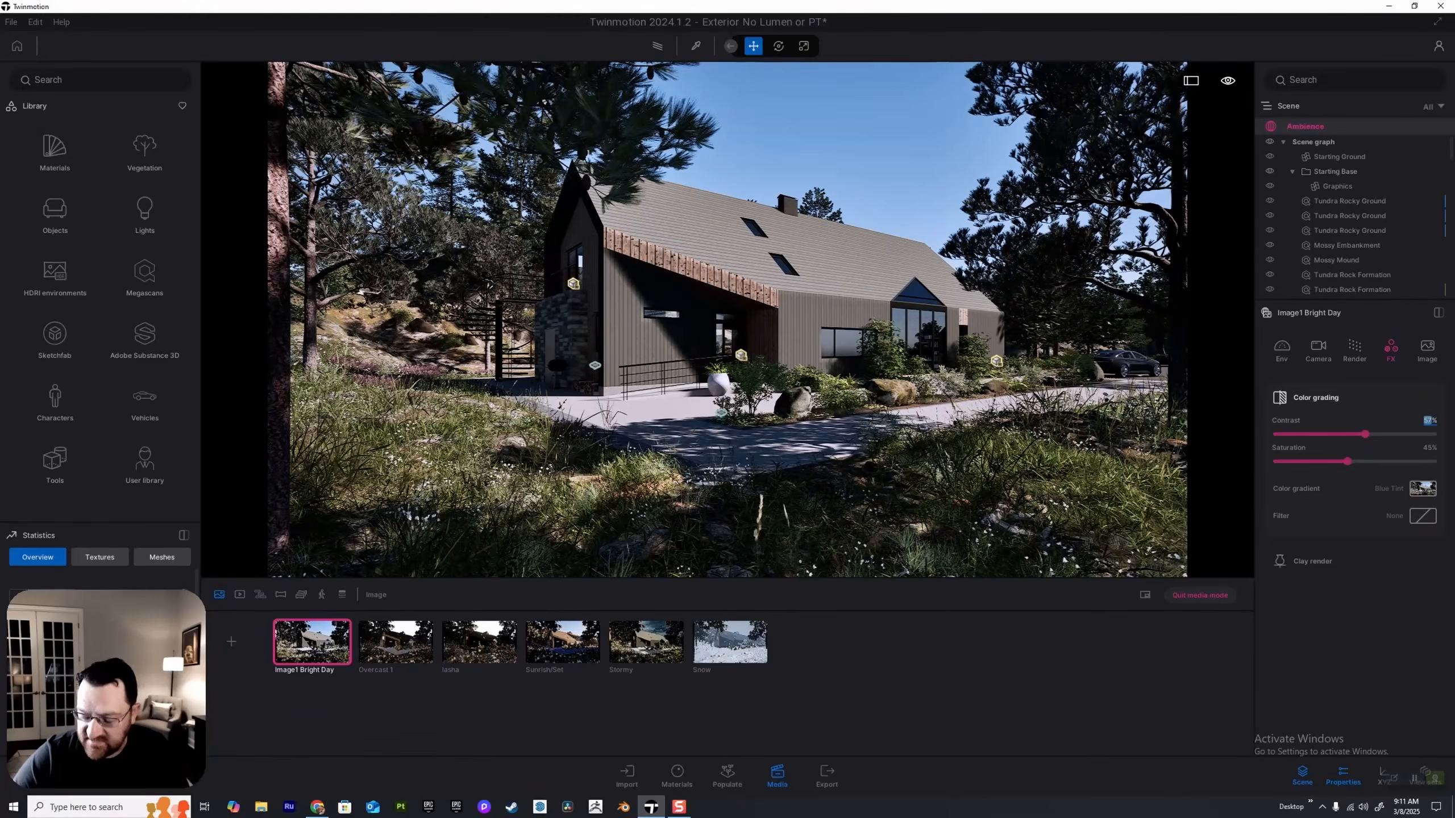
text(50)
key(Return)
Step: Set the color grading saturation to 50%, and lower it to about 45%
key(Tab)
key(Tab)
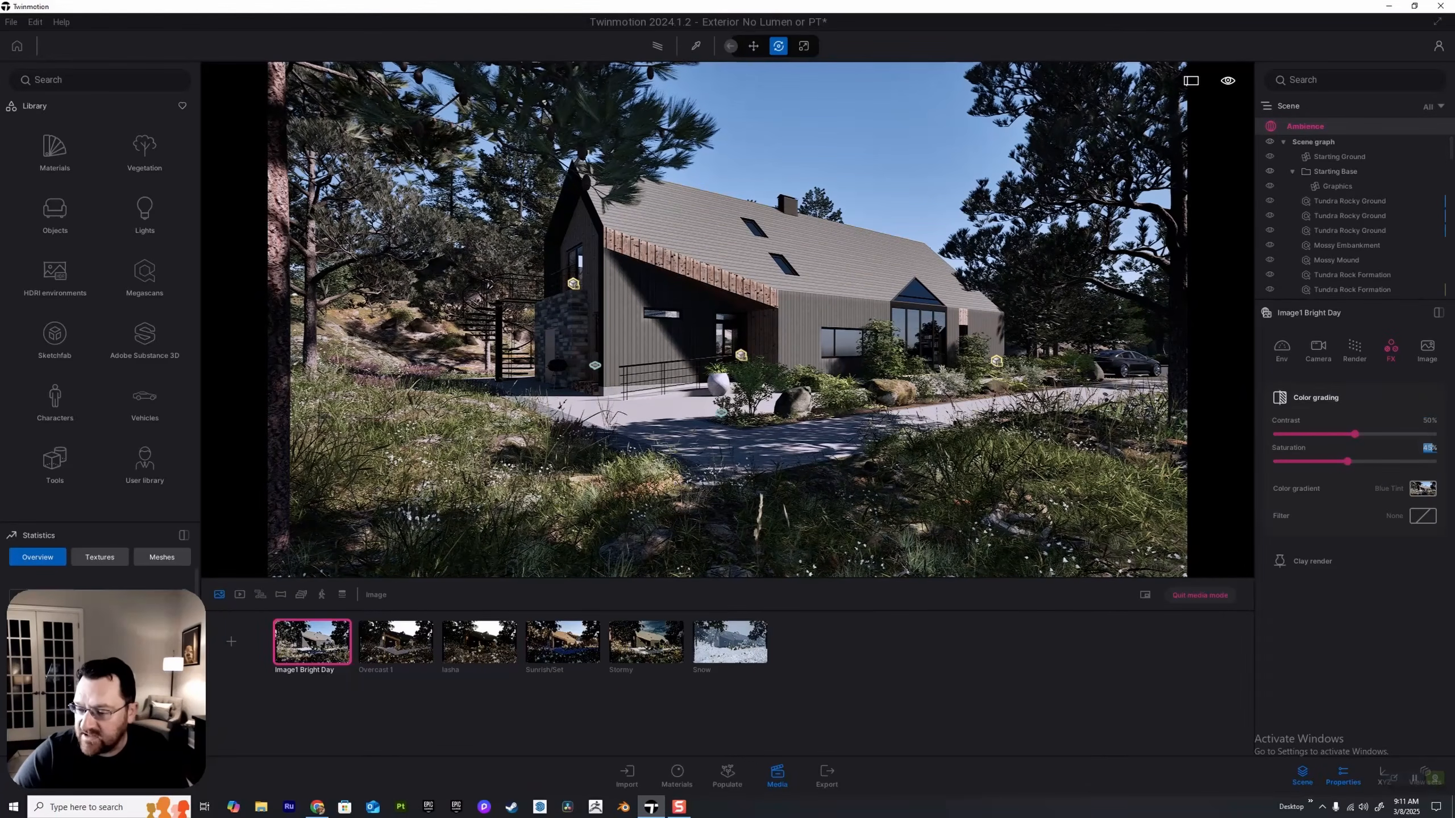
text(50)
key(Return)
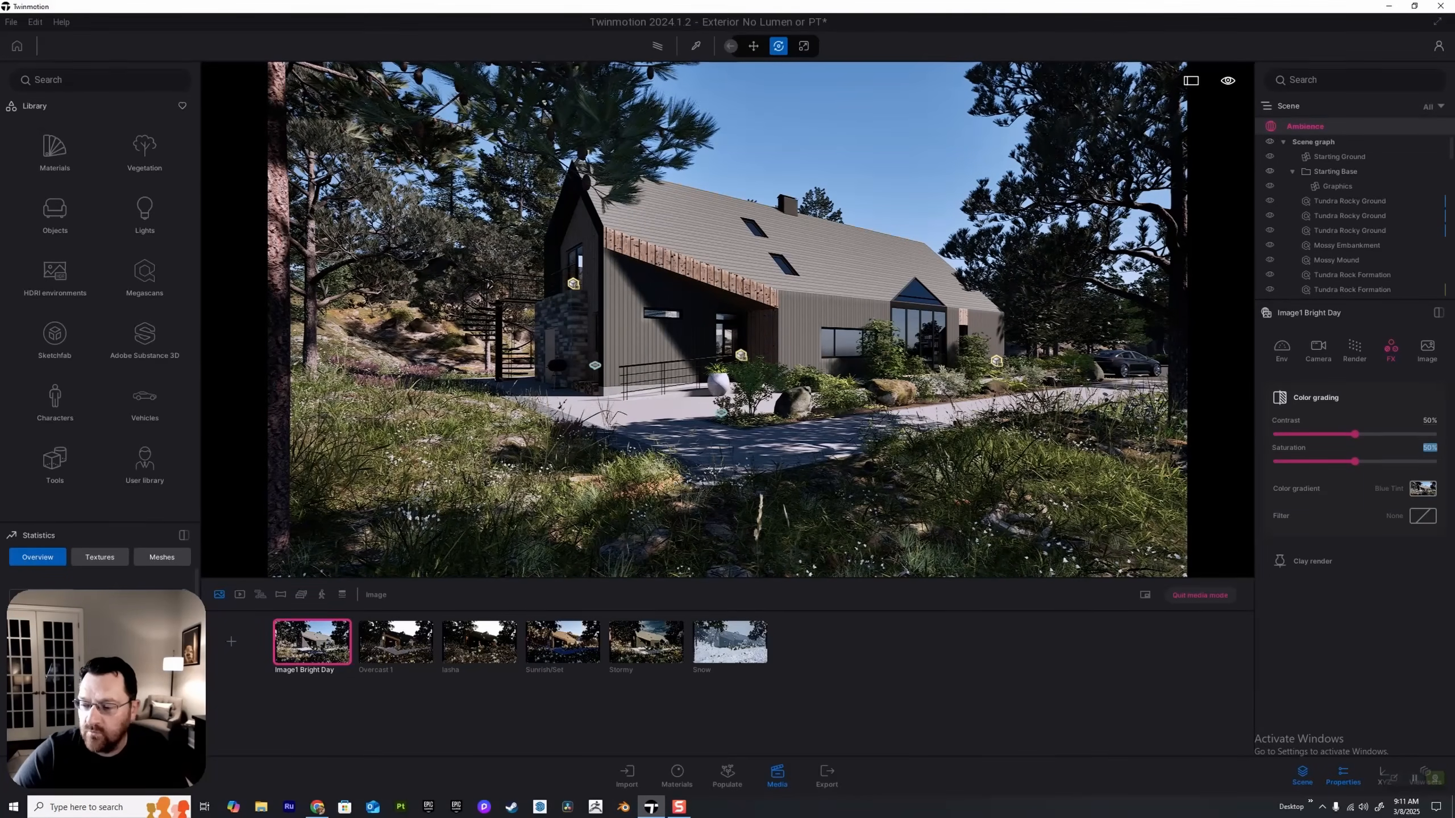
drag(1355, 461, 1347, 461)
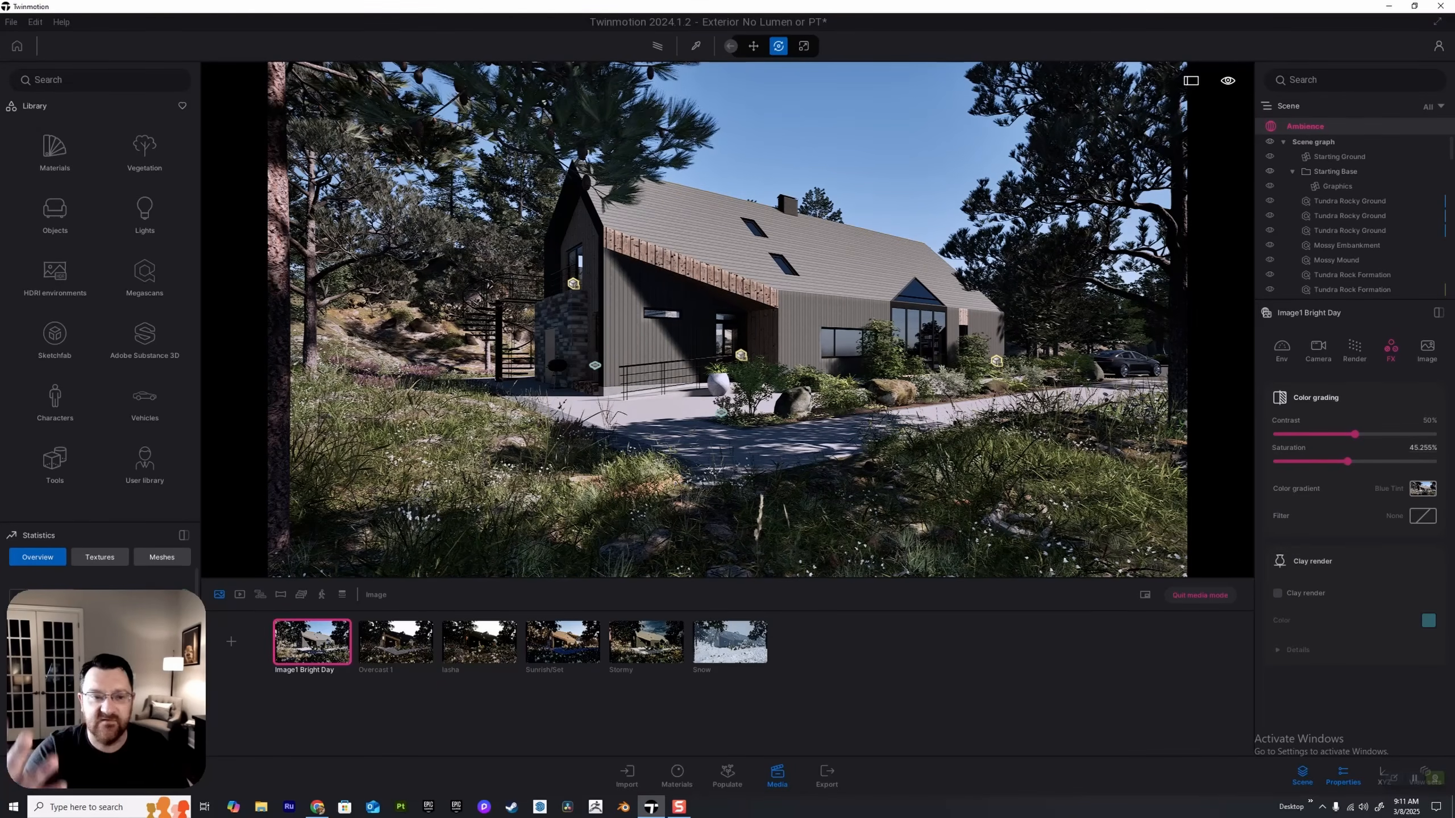
Step: Set the color grading contrast to about 65% and saturation to 50%, try a contrast of 100%, and undo that trial
click(1315, 398)
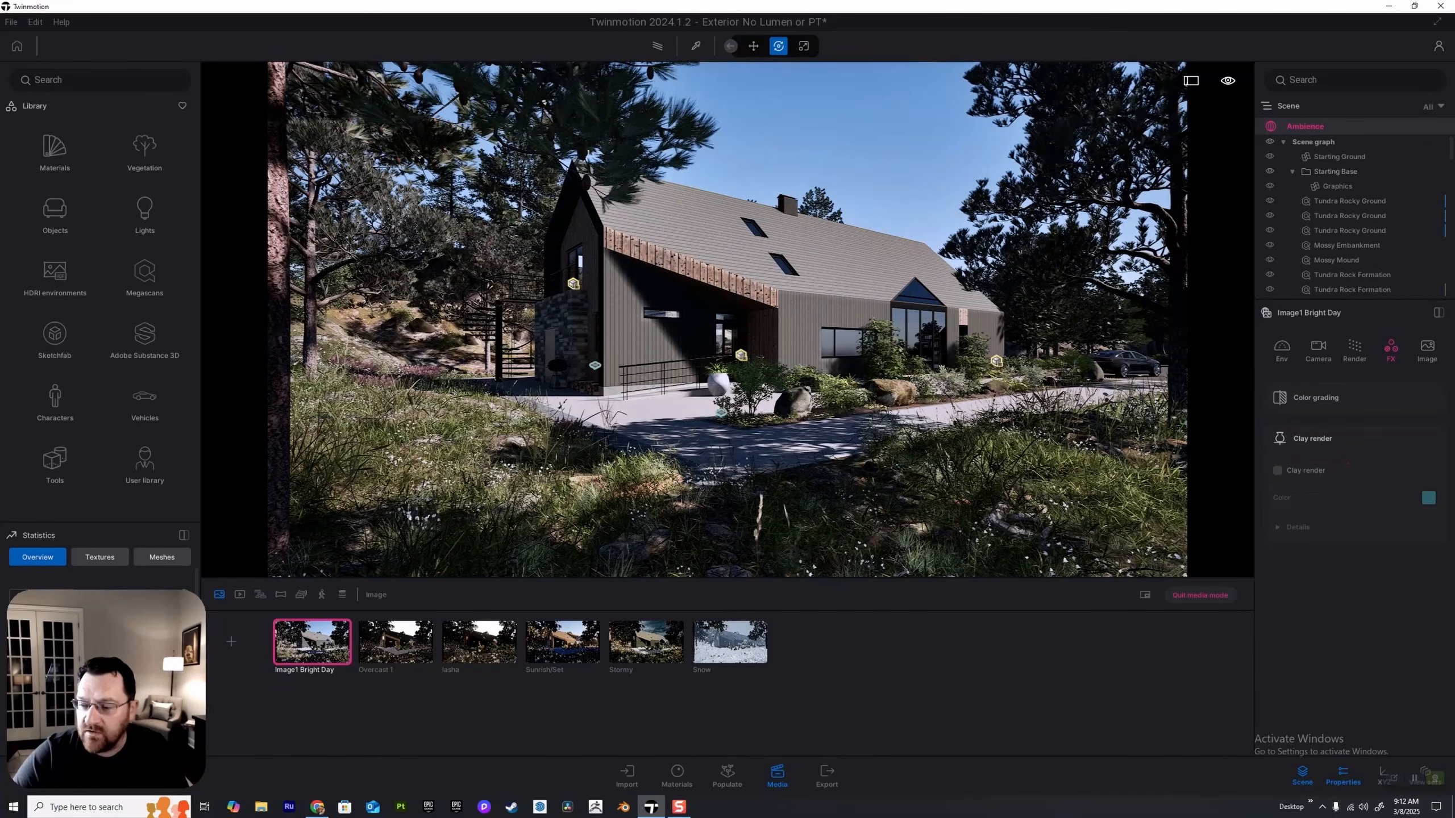
click(1315, 397)
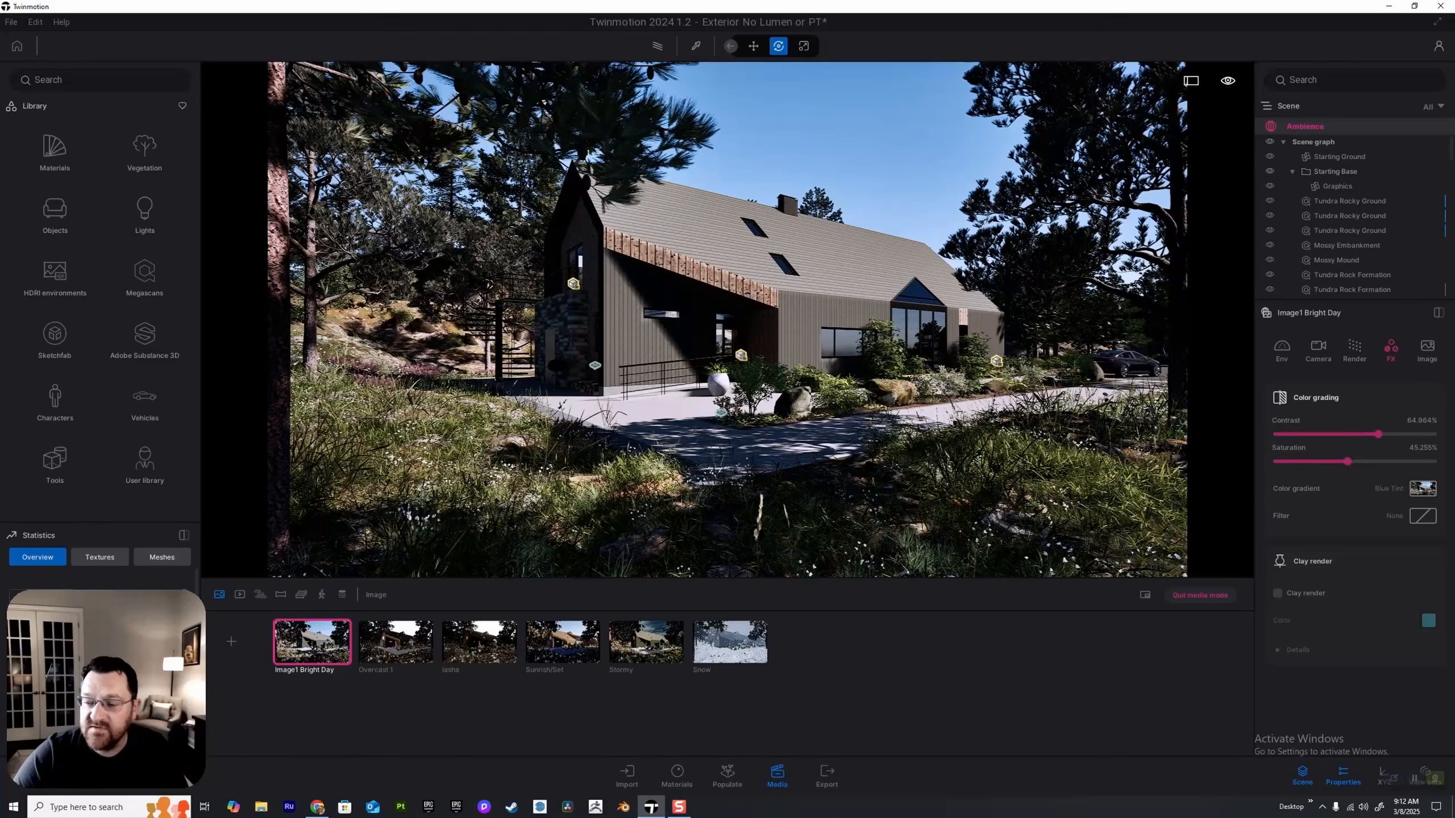
drag(1378, 434, 1433, 435)
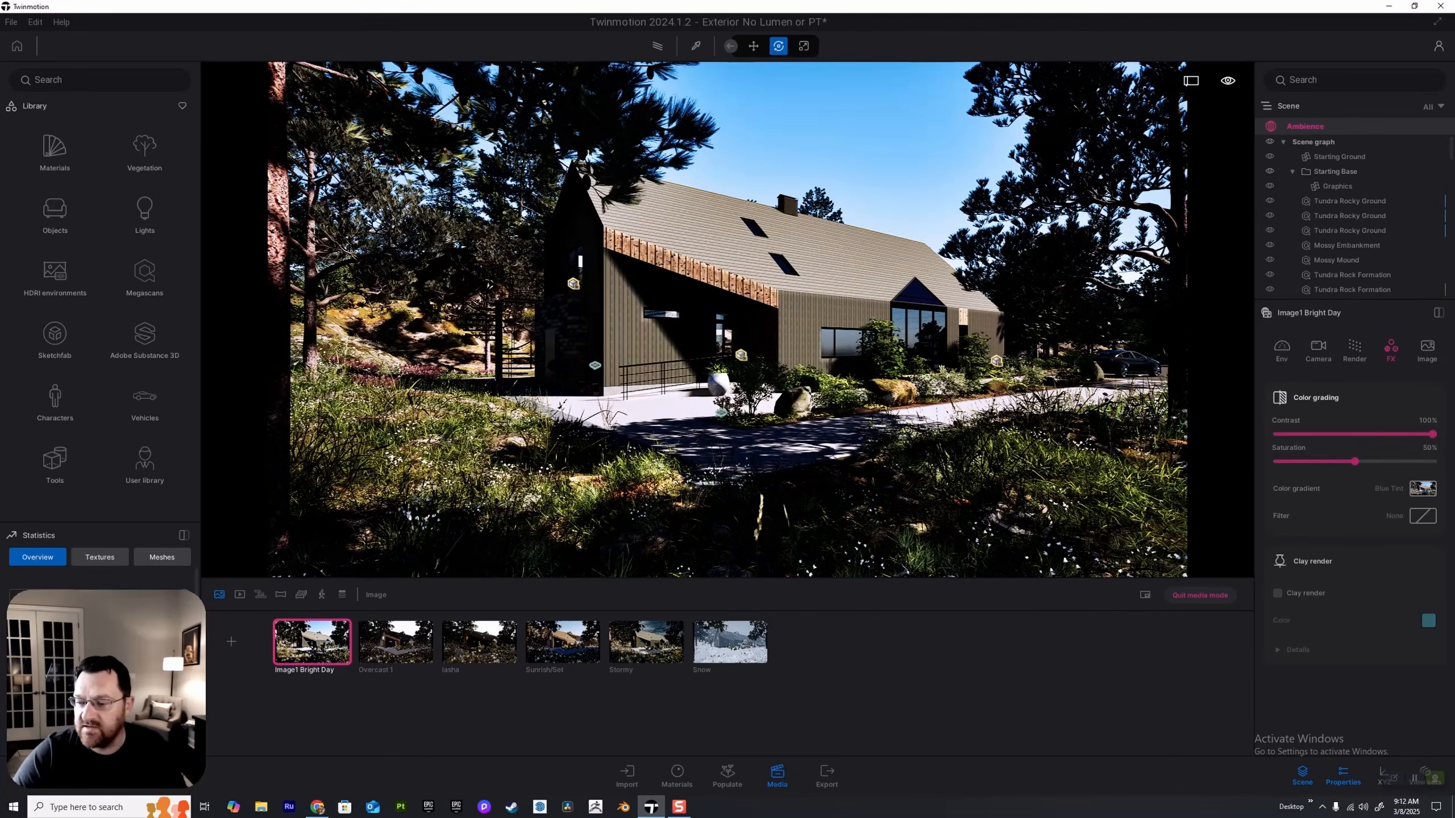
key(ctrl+z)
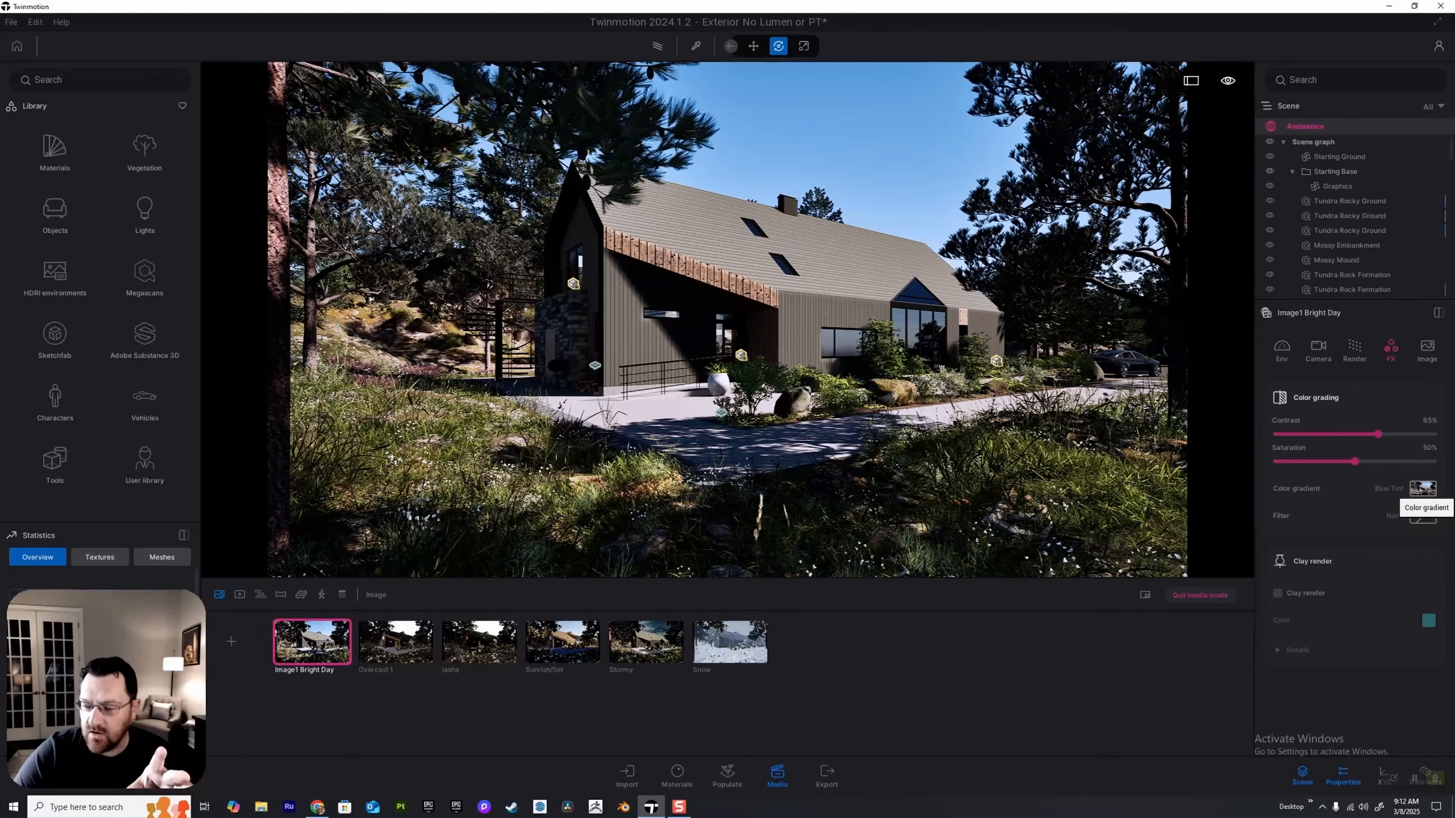
Step: Browse the color gradient presets, compare the image with the gradient set to None, and reapply Blue Tint
click(1423, 488)
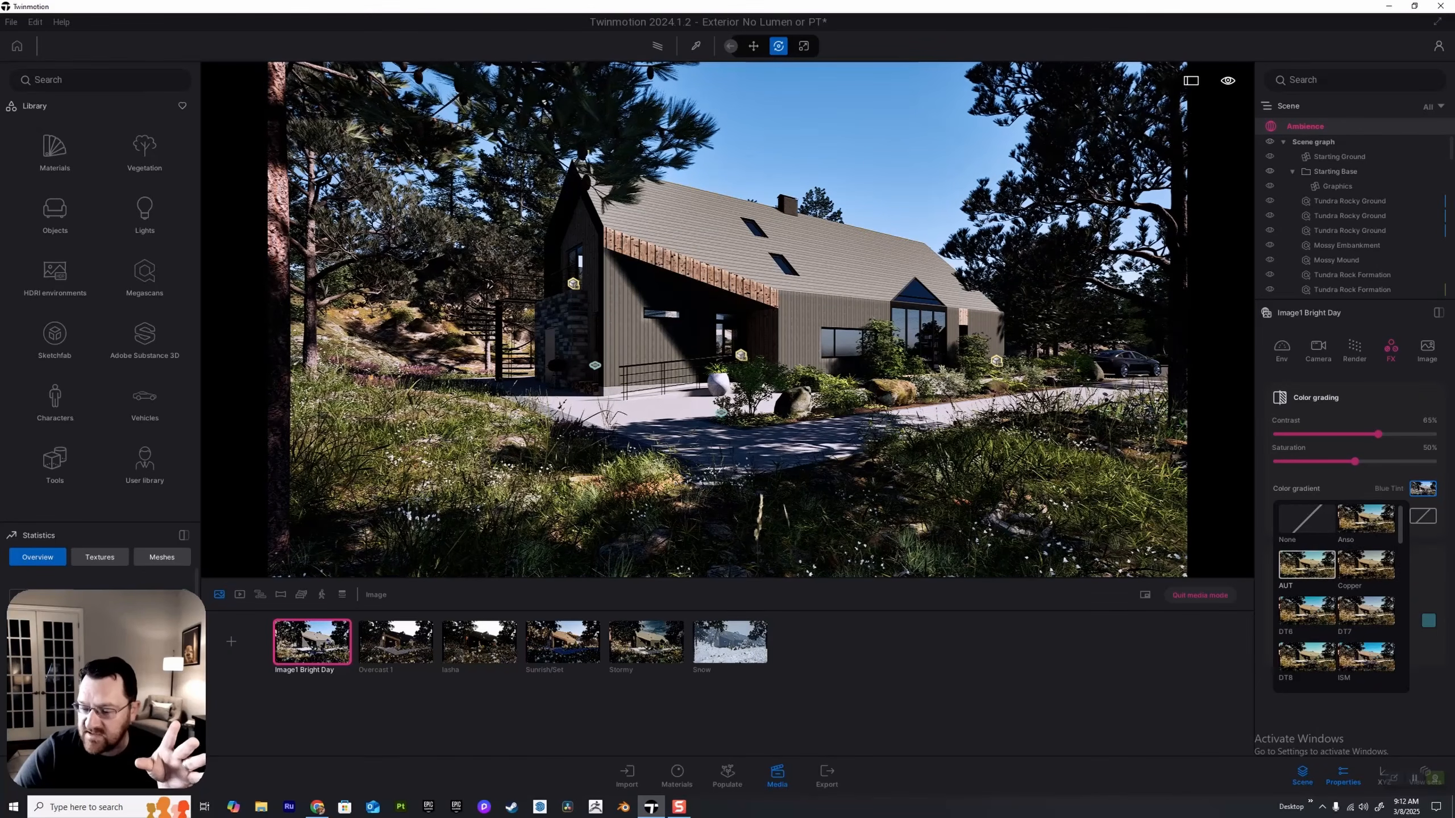
scroll(1307, 551, down, 2)
scroll(1307, 551, down, 3)
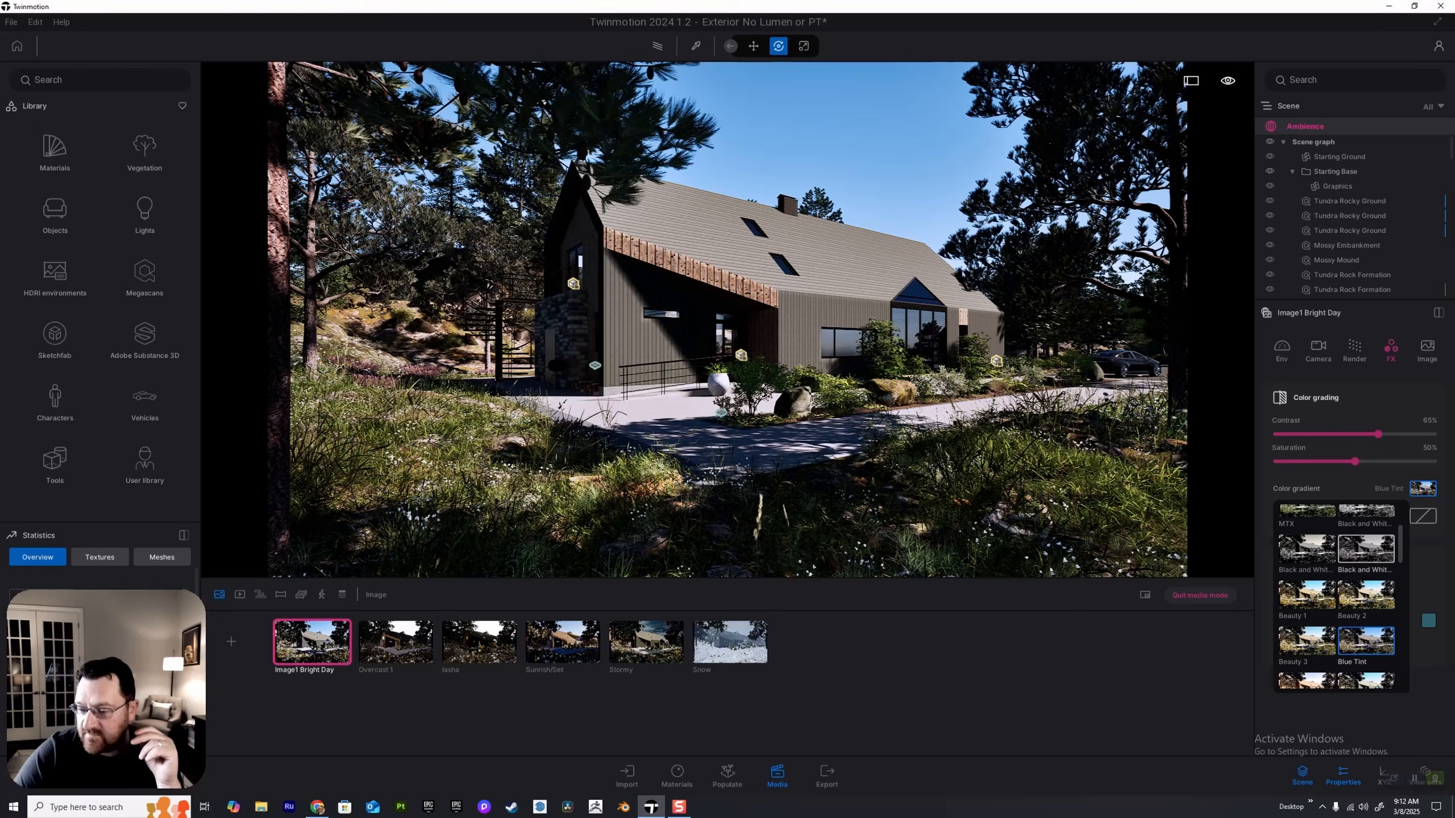
scroll(1366, 565, up, 6)
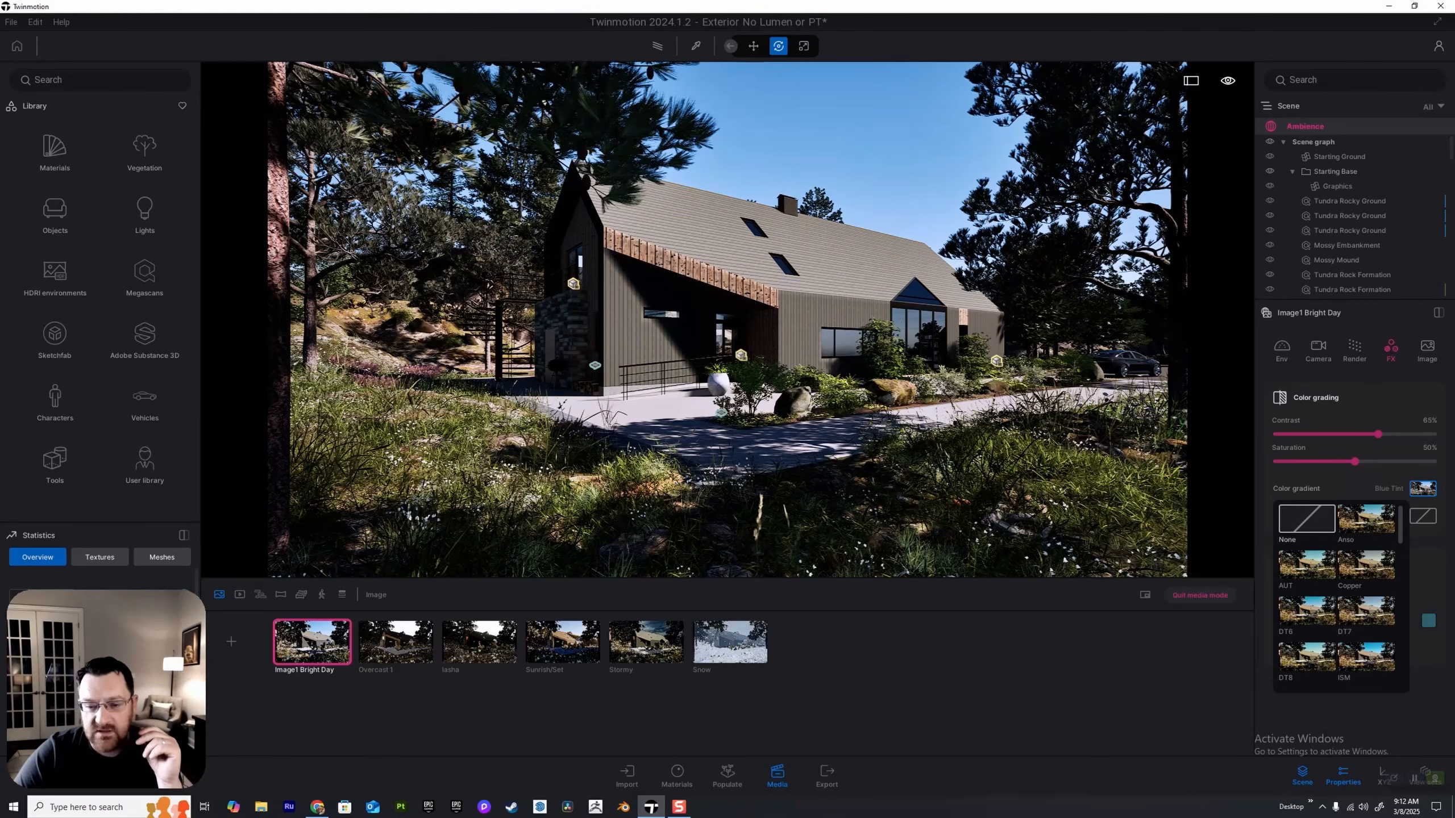
click(1306, 519)
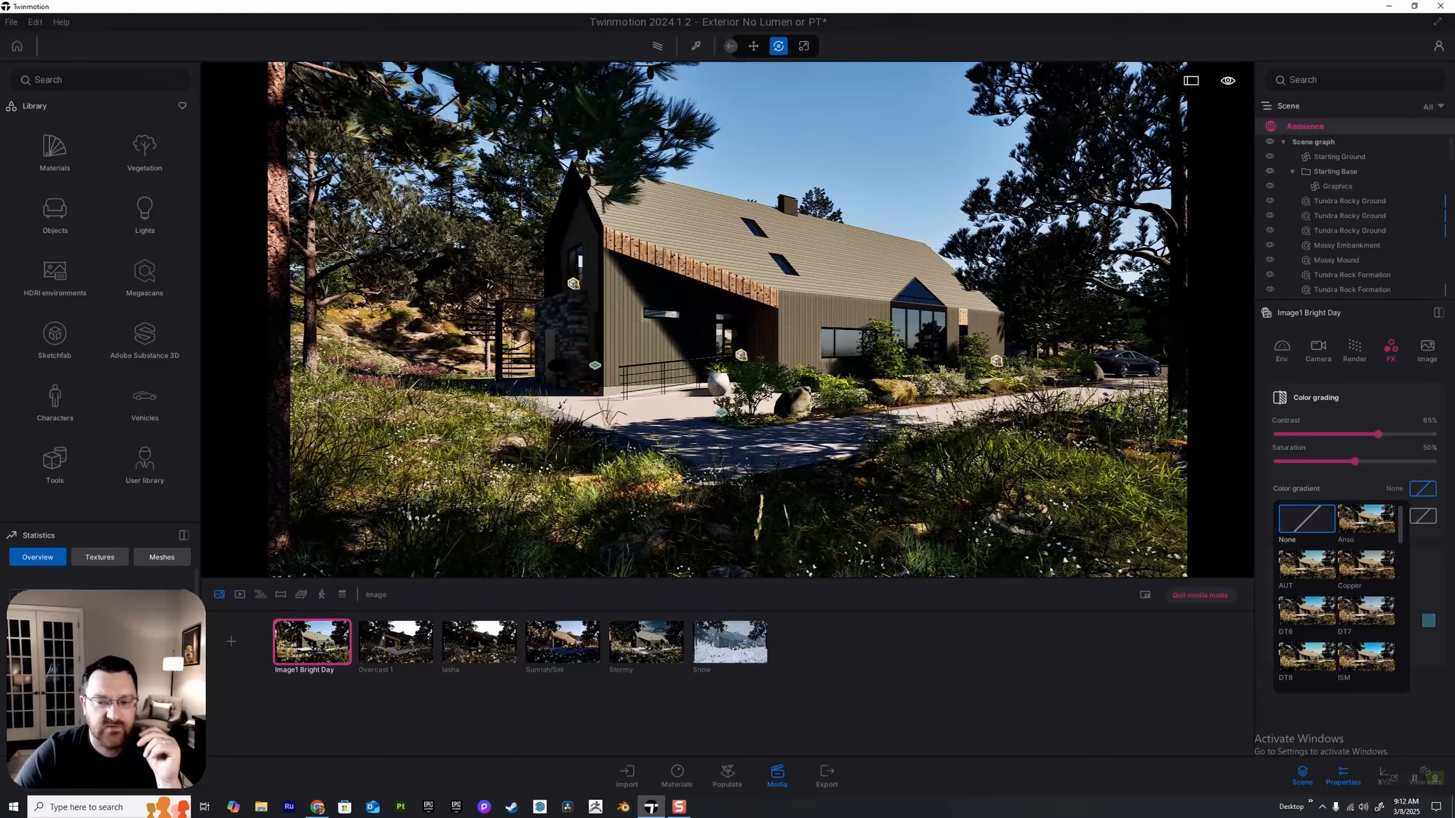
scroll(1366, 574, down, 1)
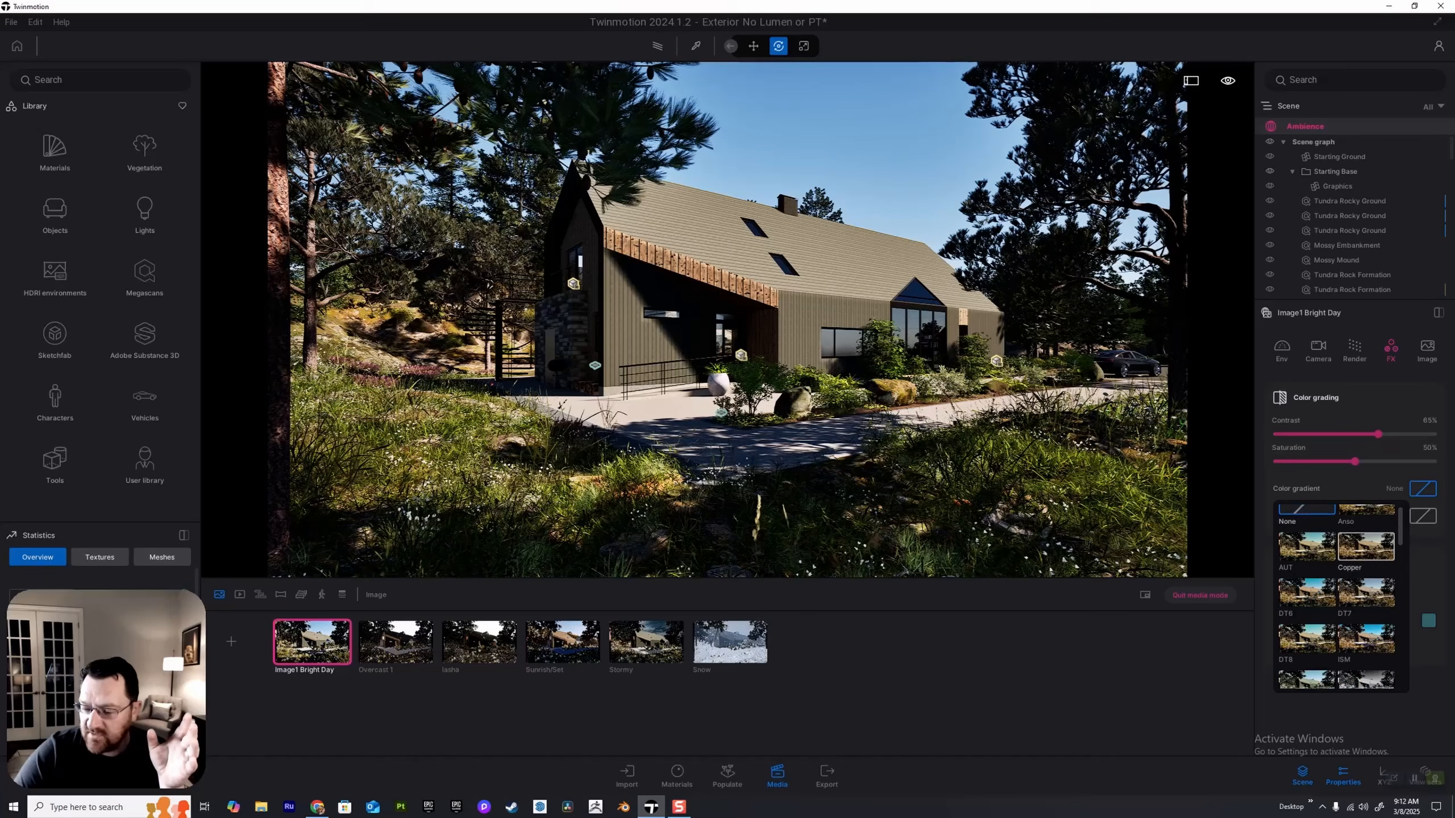
scroll(1366, 597, down, 3)
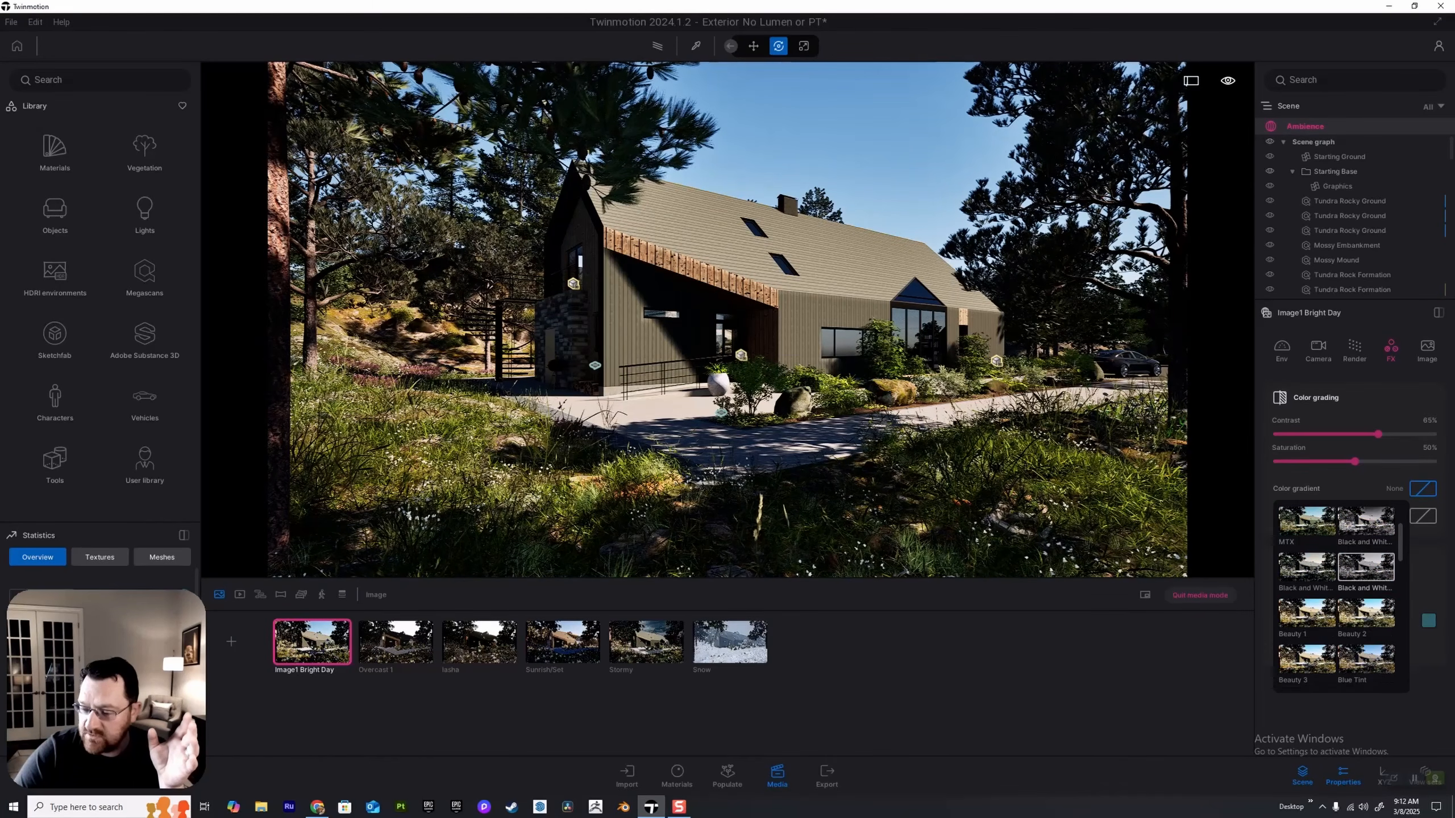
click(1366, 659)
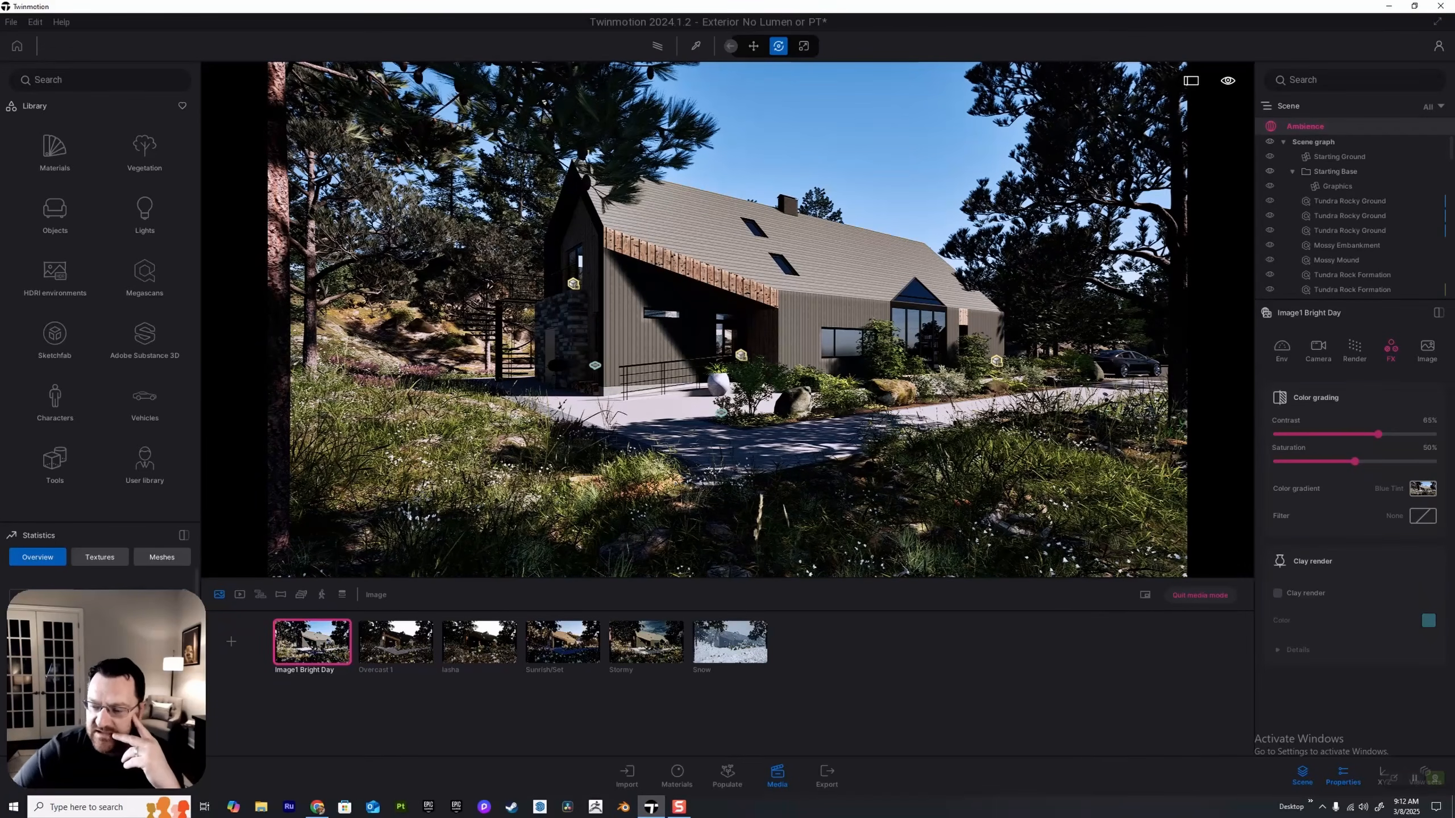
Step: Examine the image's format settings and the available output size options
click(1427, 351)
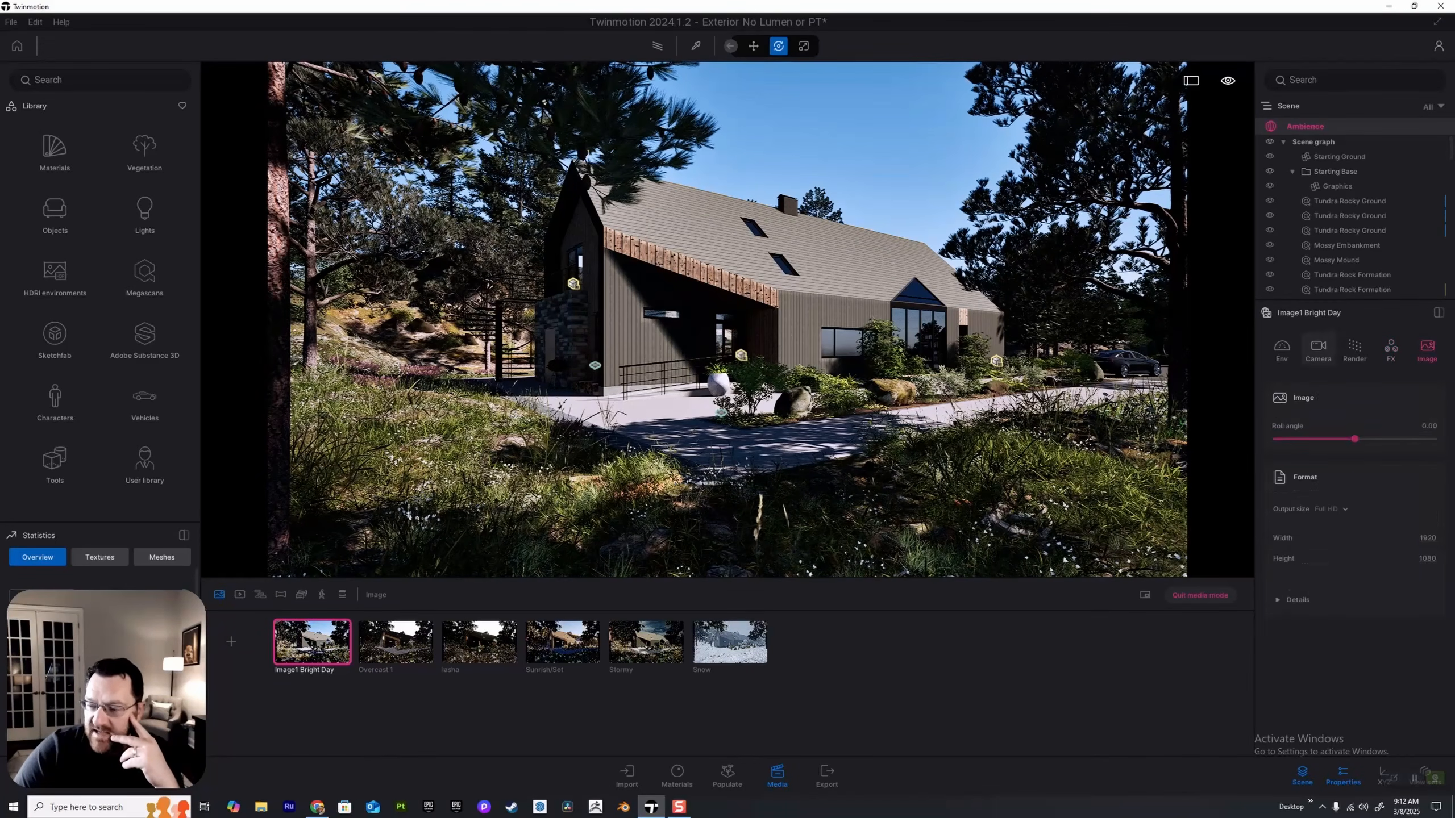
click(1330, 508)
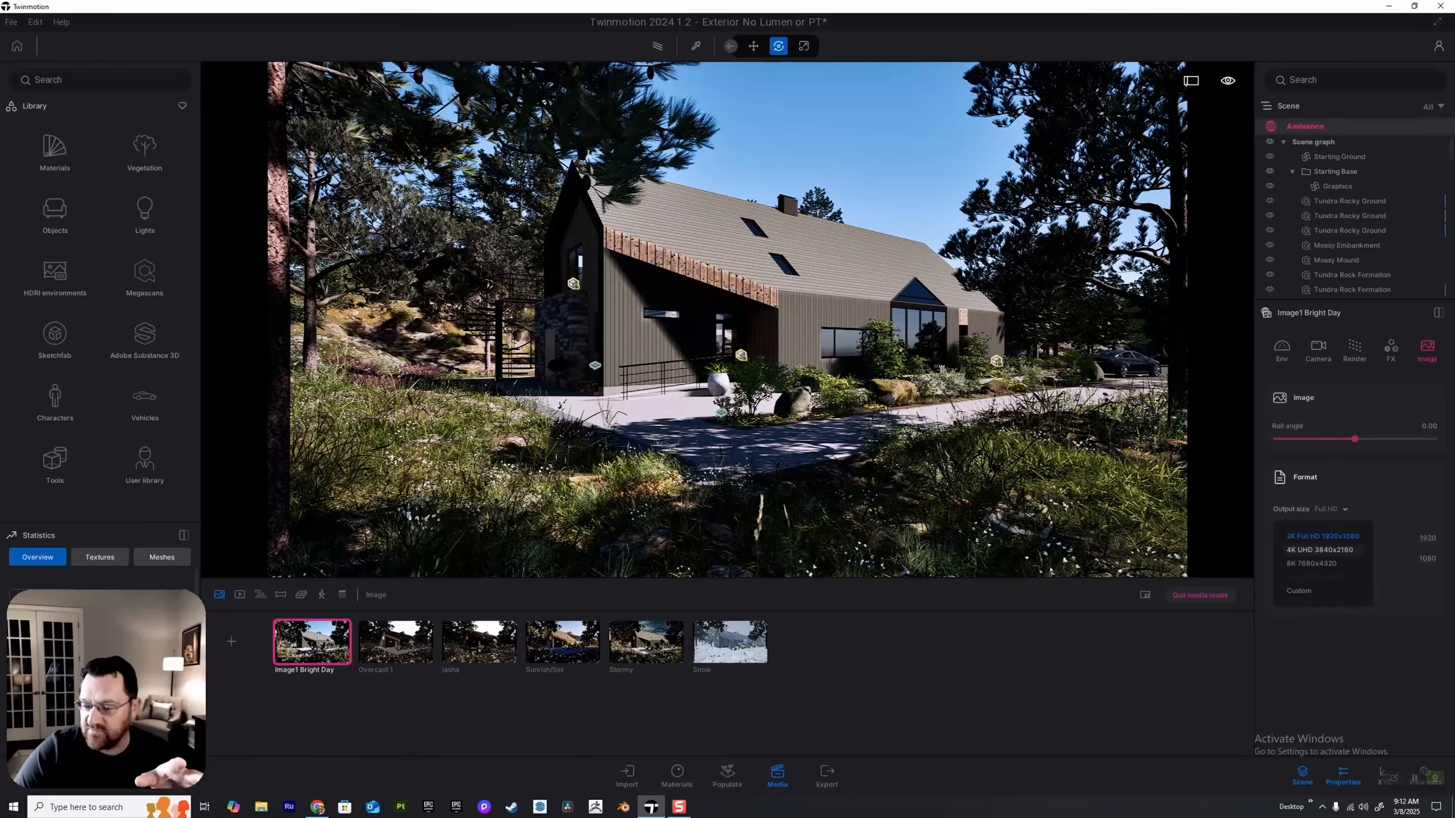
click(1331, 509)
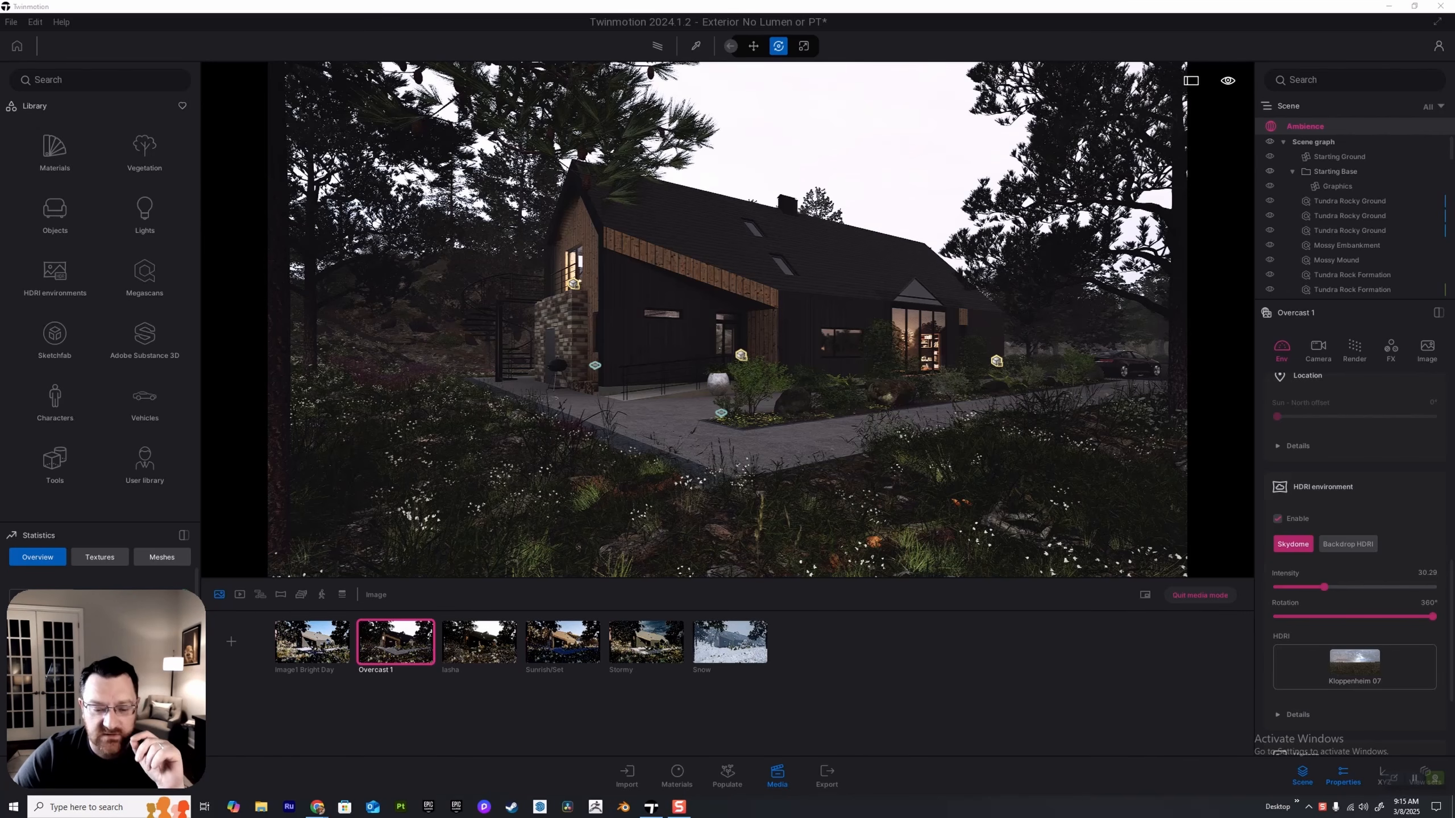
Step: Show the third media image, and switch to Chrome to examine the Twinmotion 2025.1 path tracer test post on Facebook
click(480, 642)
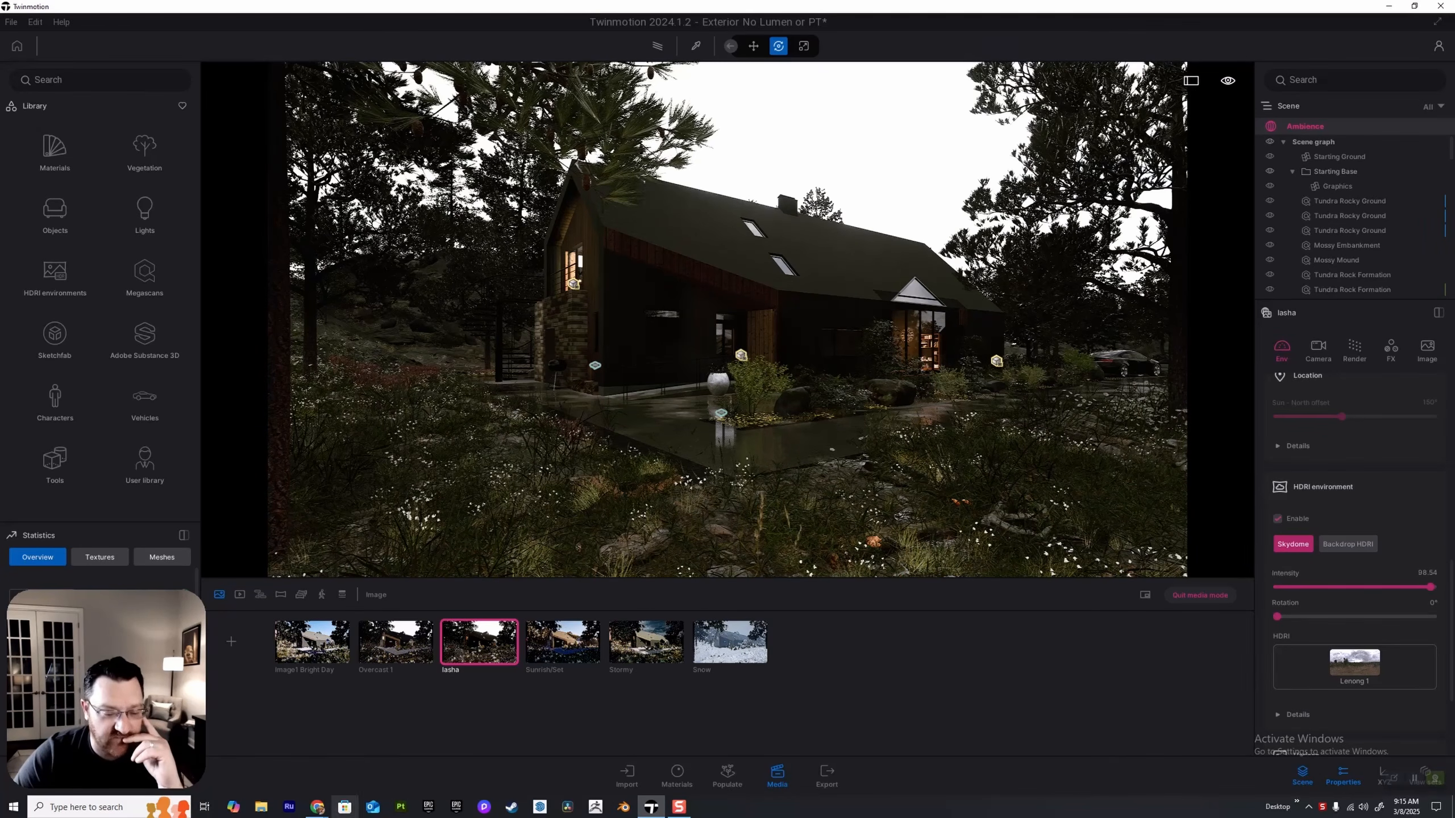
mouse_move(317, 806)
click(378, 756)
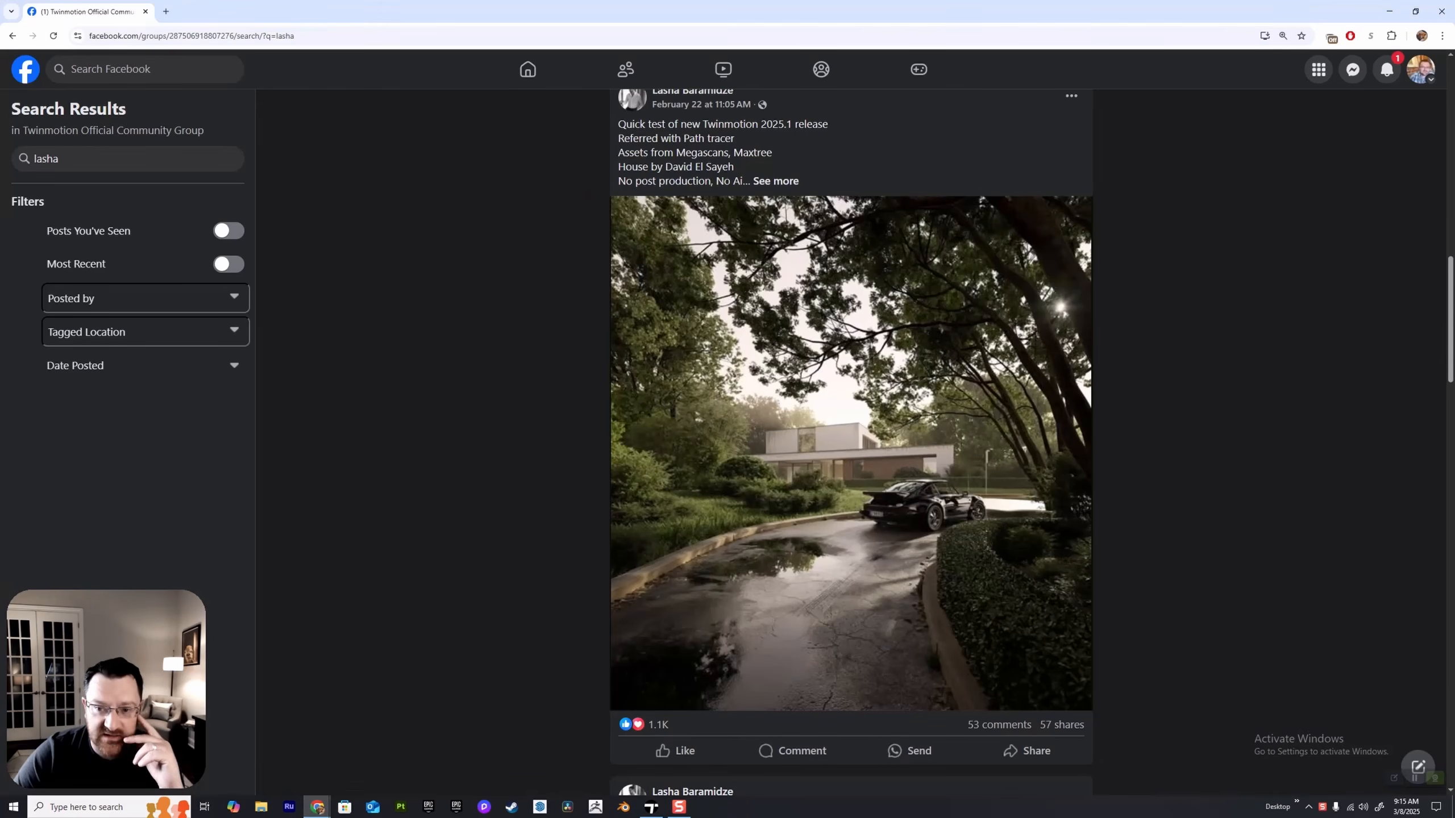
scroll(682, 165, up, 2)
mouse_move(681, 163)
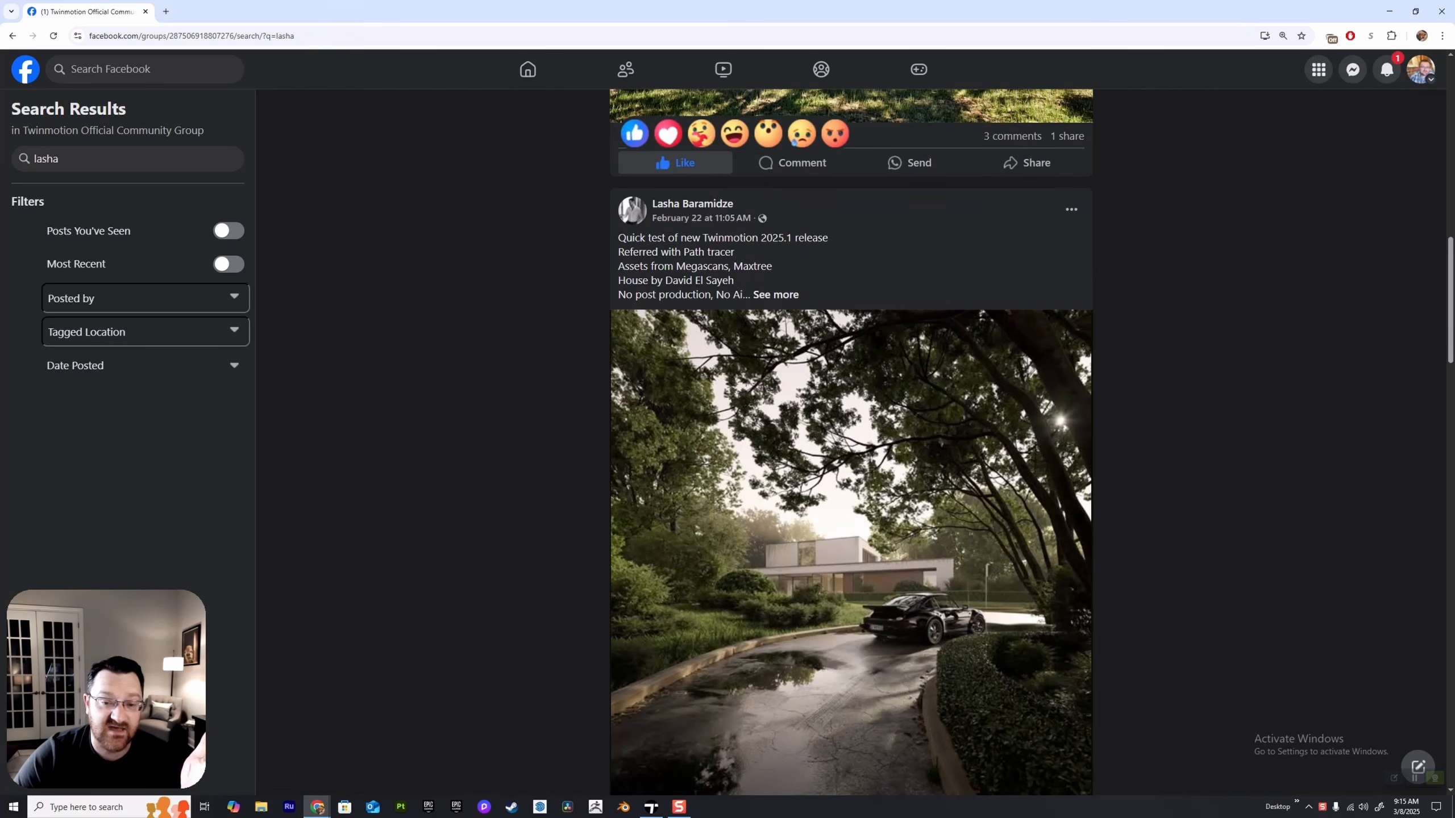
mouse_move(692, 205)
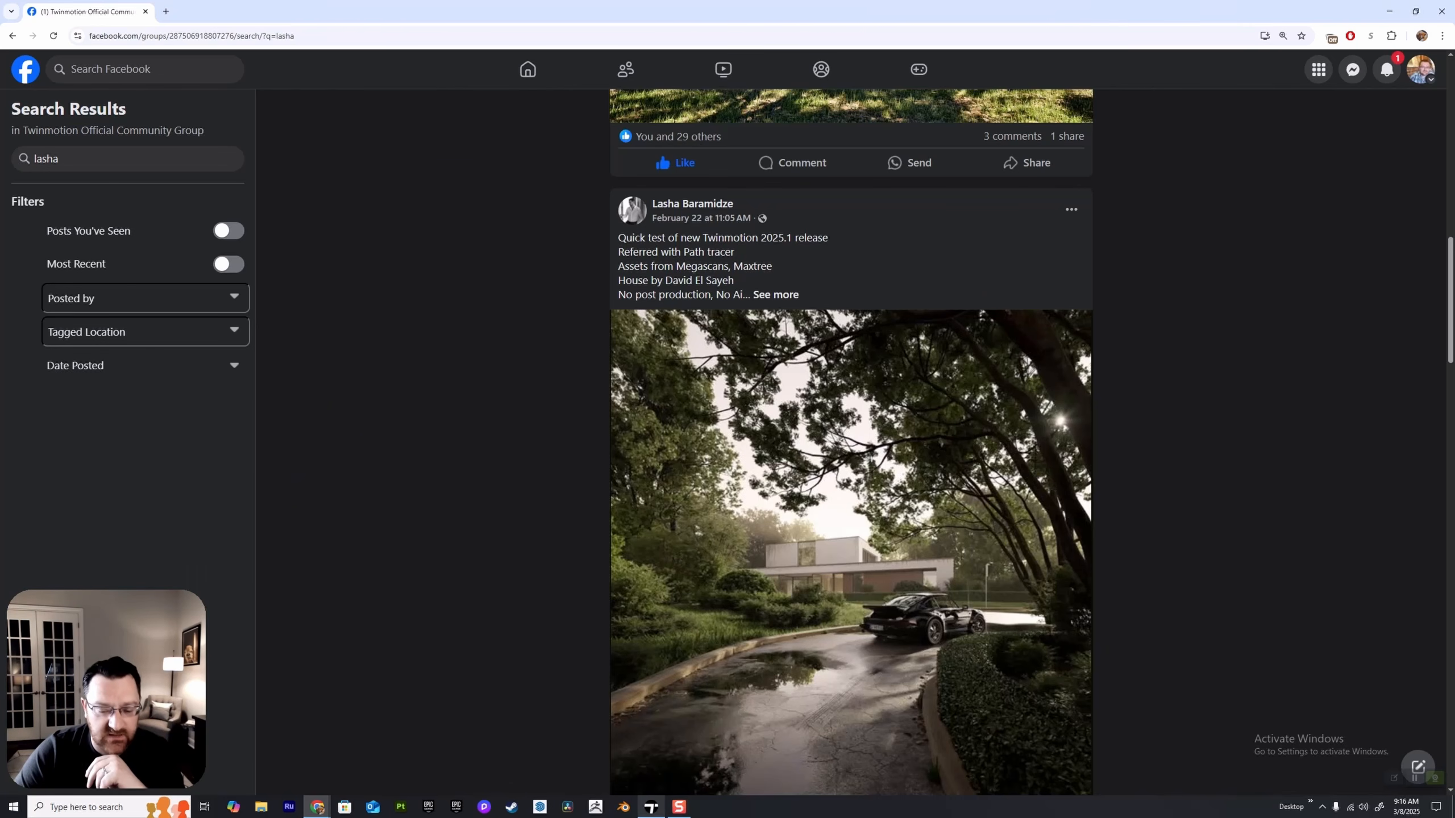
Step: Switch back to Twinmotion and show the Overcast 1 image
click(651, 807)
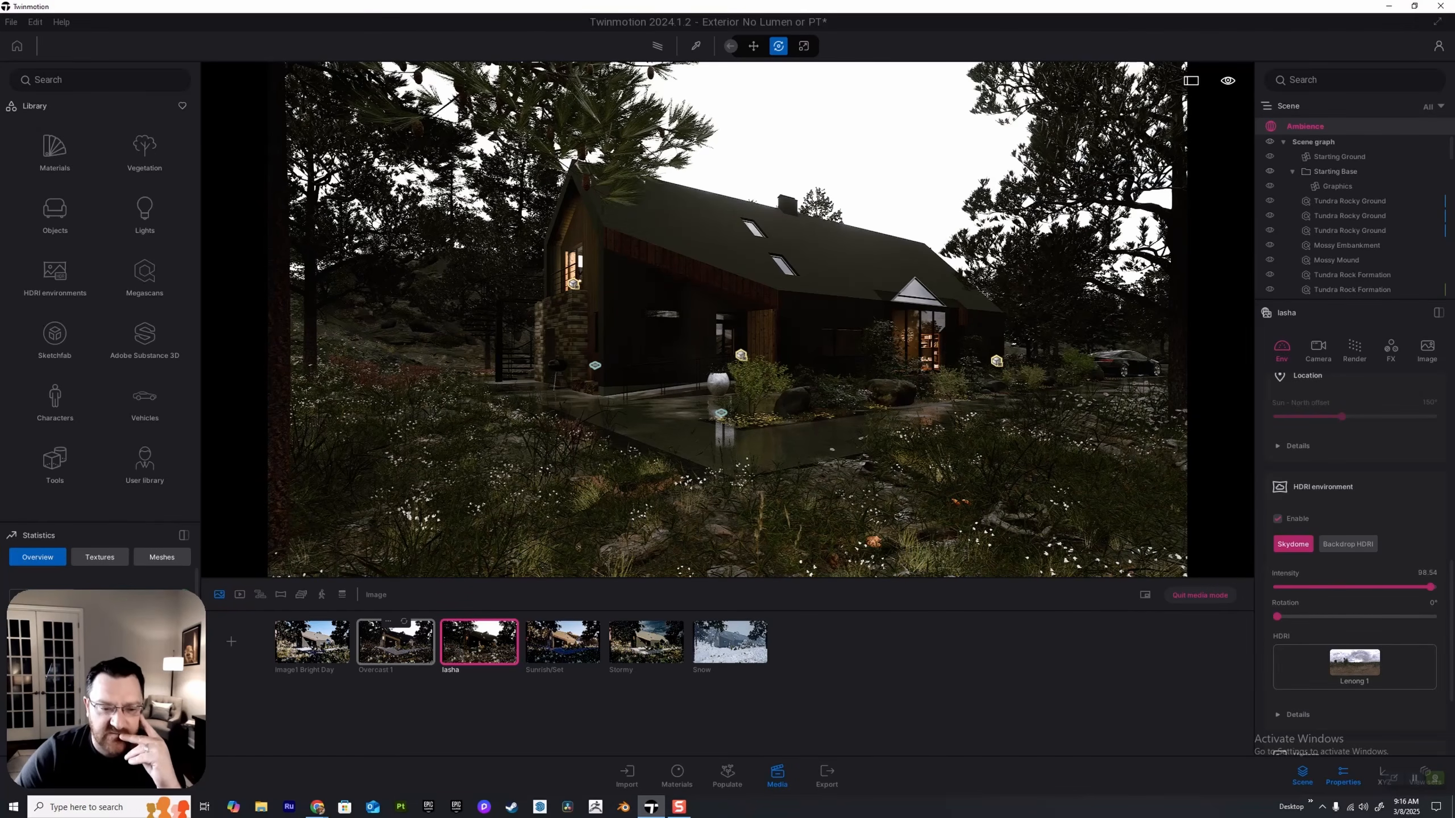
click(394, 640)
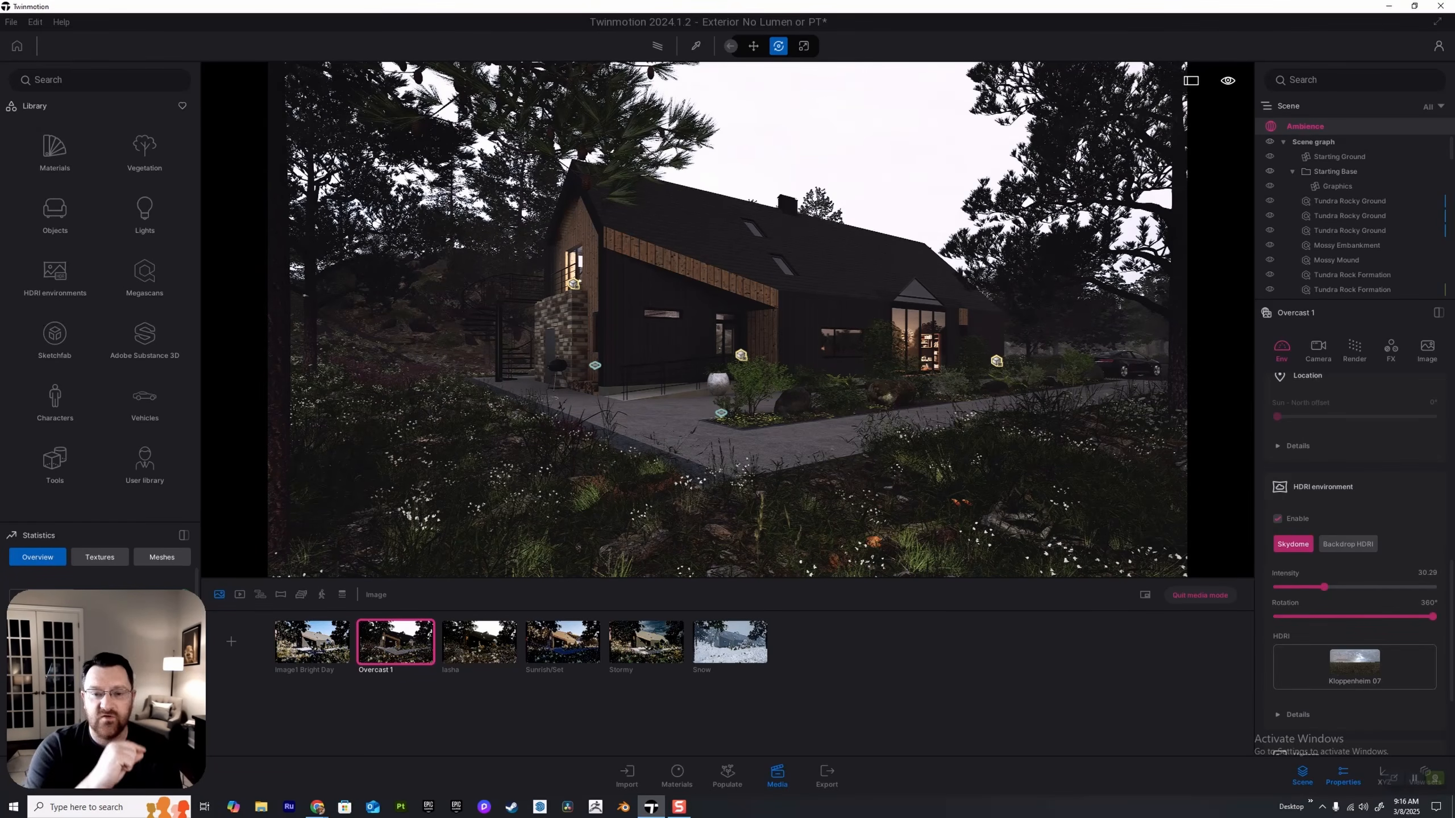
Step: Examine the Overcast 1 image's environment settings, including natural lighting, weather, location and the HDRI environment details
scroll(1355, 567, up, 4)
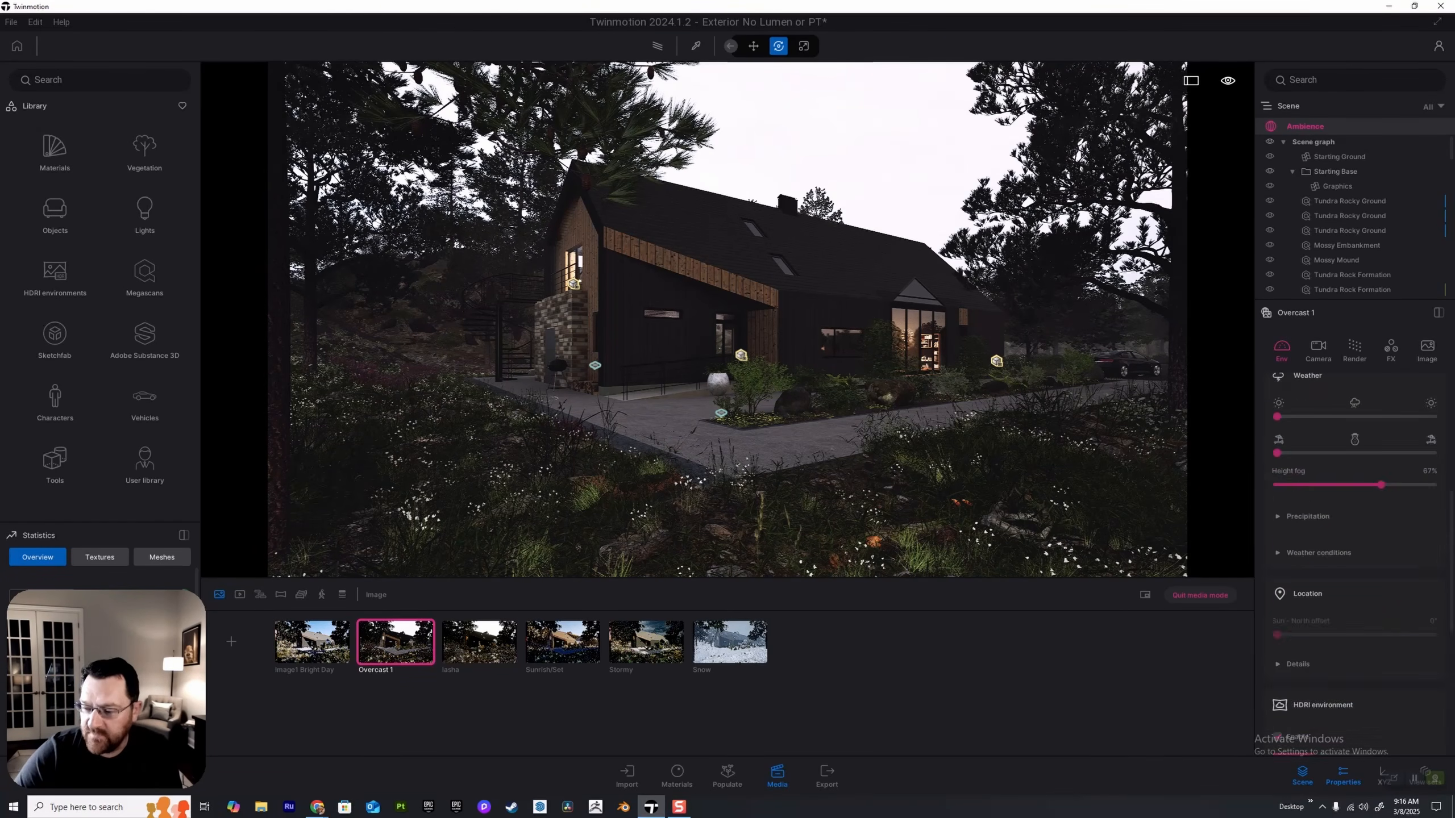
scroll(1355, 516, up, 3)
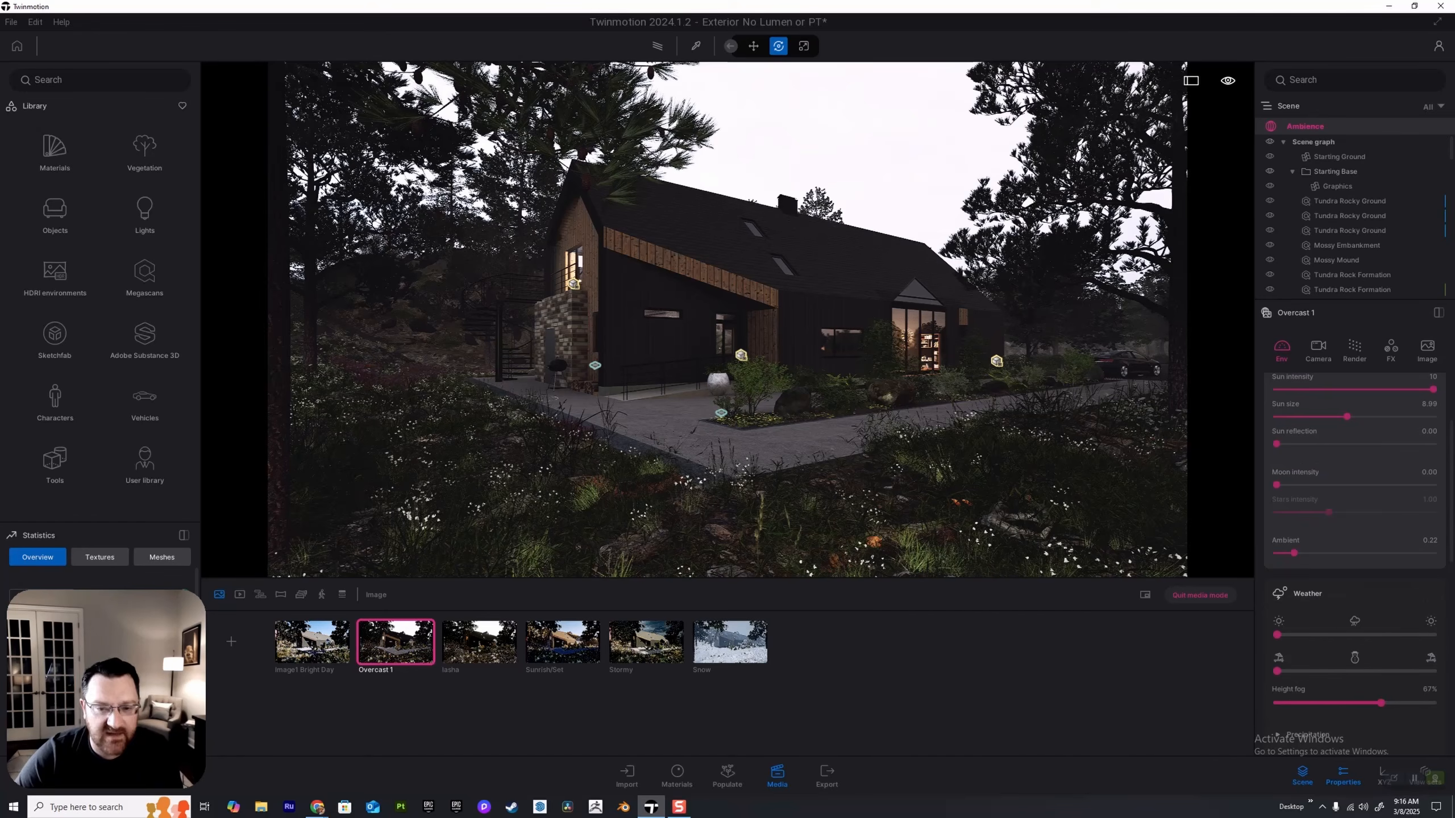
scroll(1355, 562, up, 2)
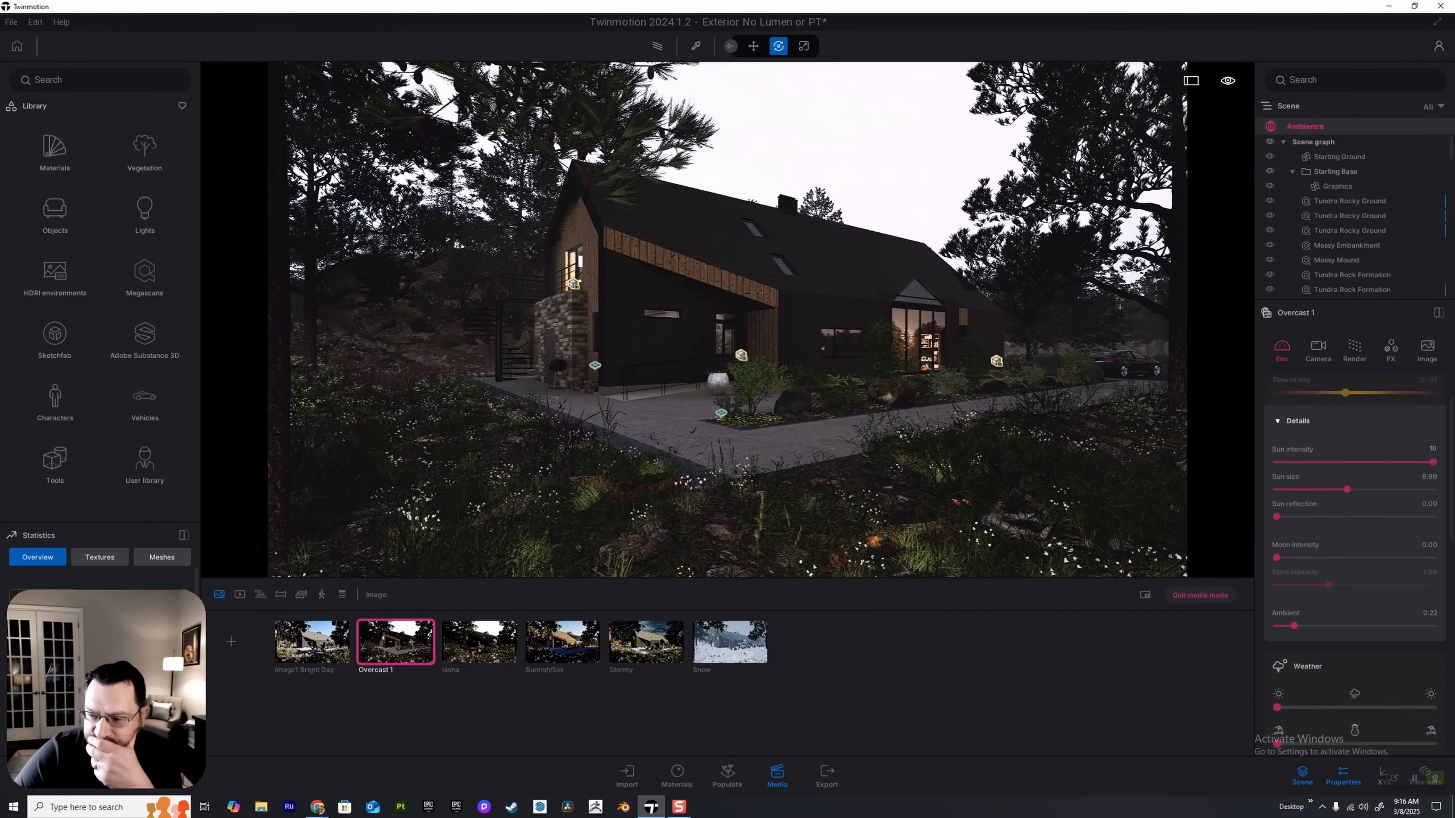
scroll(1355, 561, down, 2)
scroll(1354, 562, down, 8)
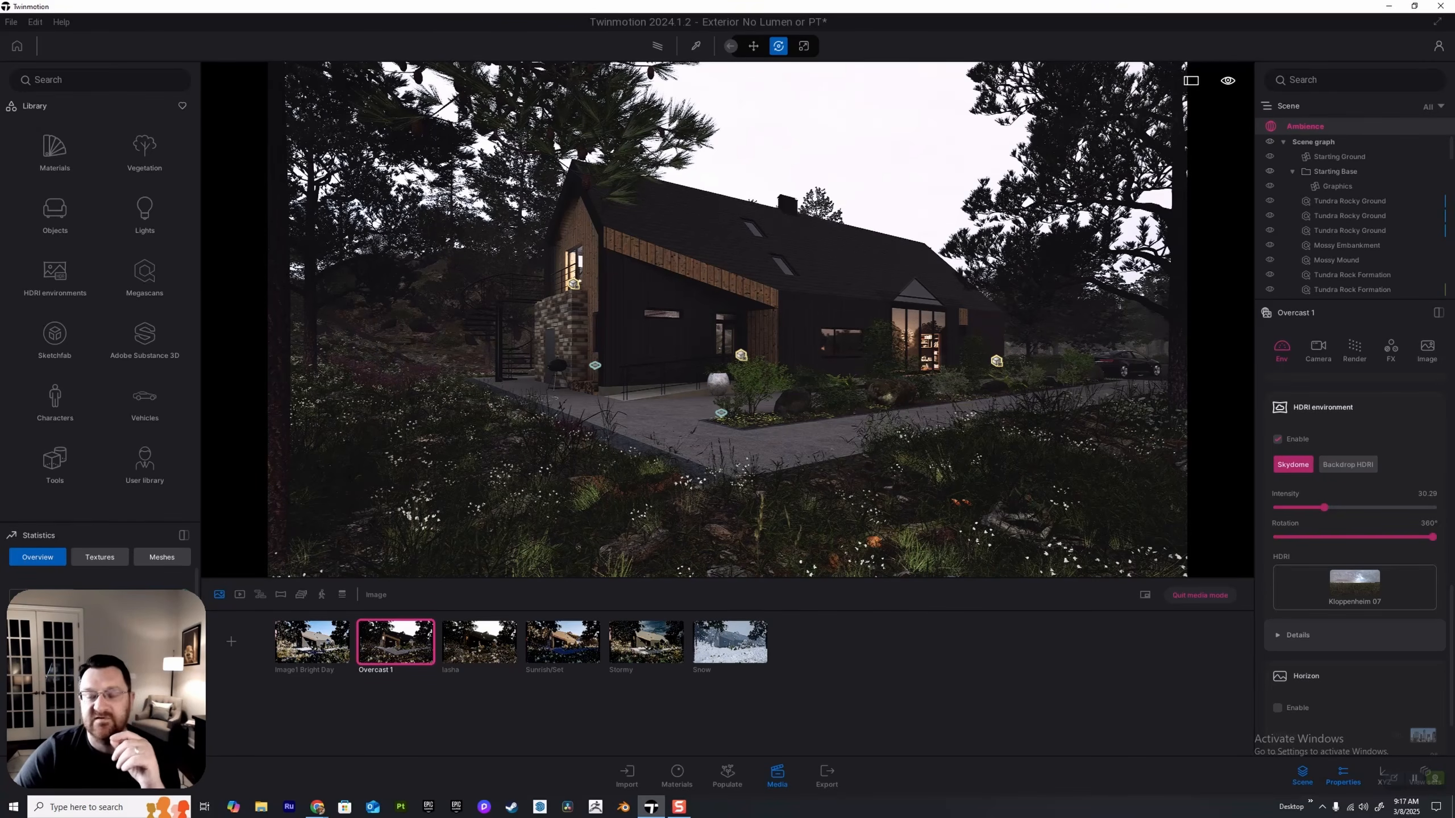
click(1297, 635)
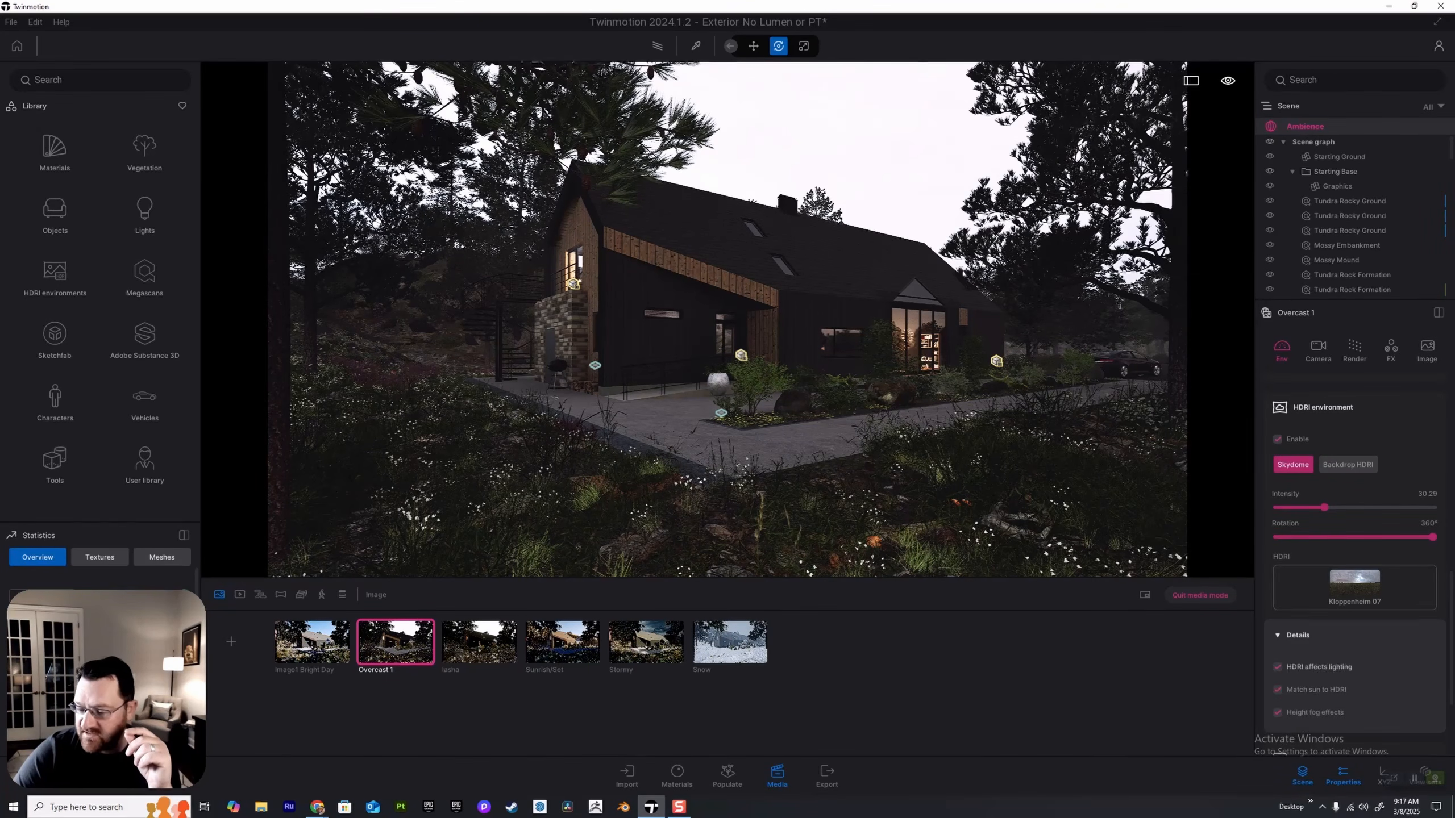
click(1298, 635)
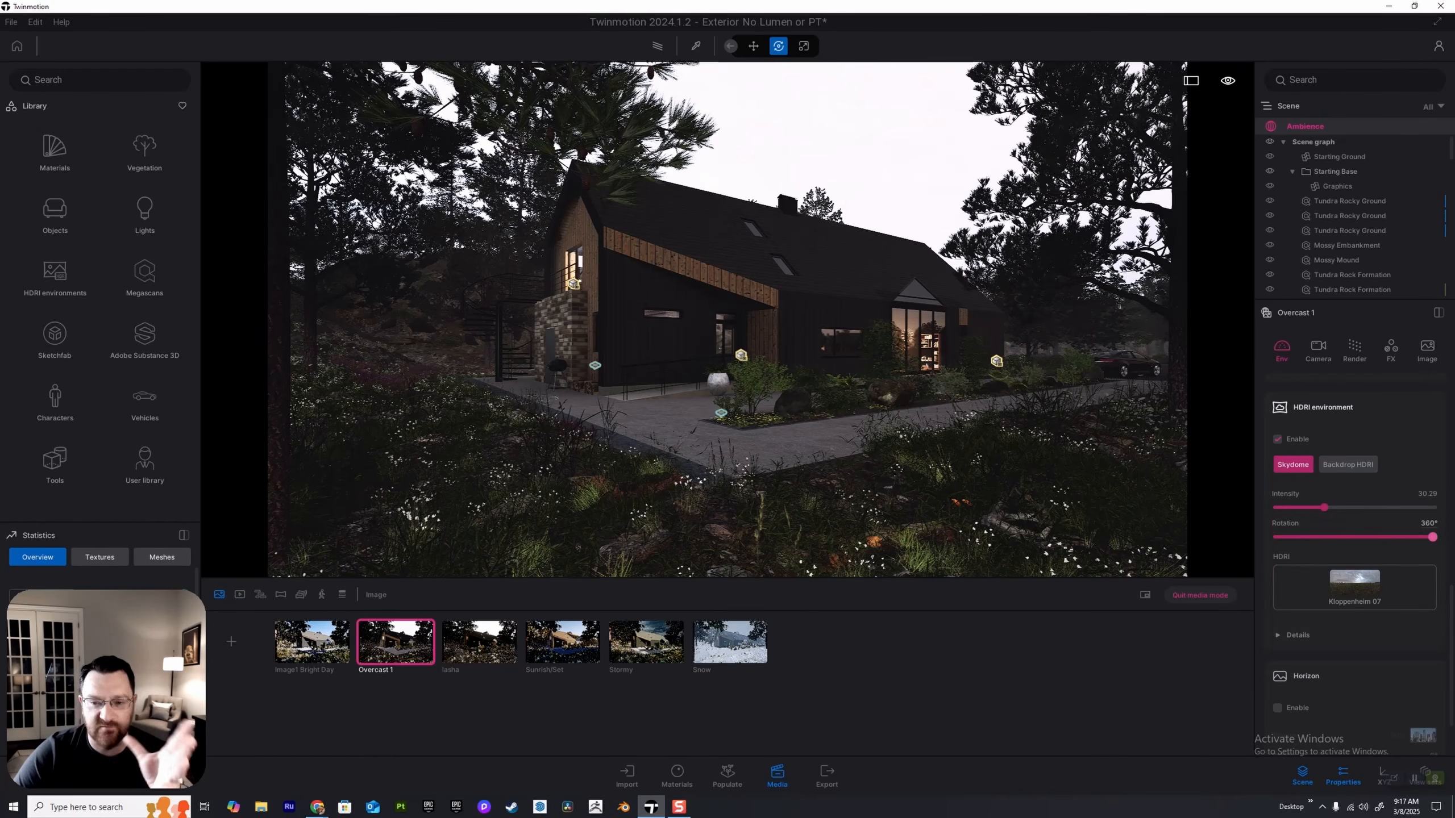
Step: Try the HDRI rotation at 0° and the HDRI intensity at 100, restoring 360° and 30.29 after each test
drag(1432, 537, 1277, 537)
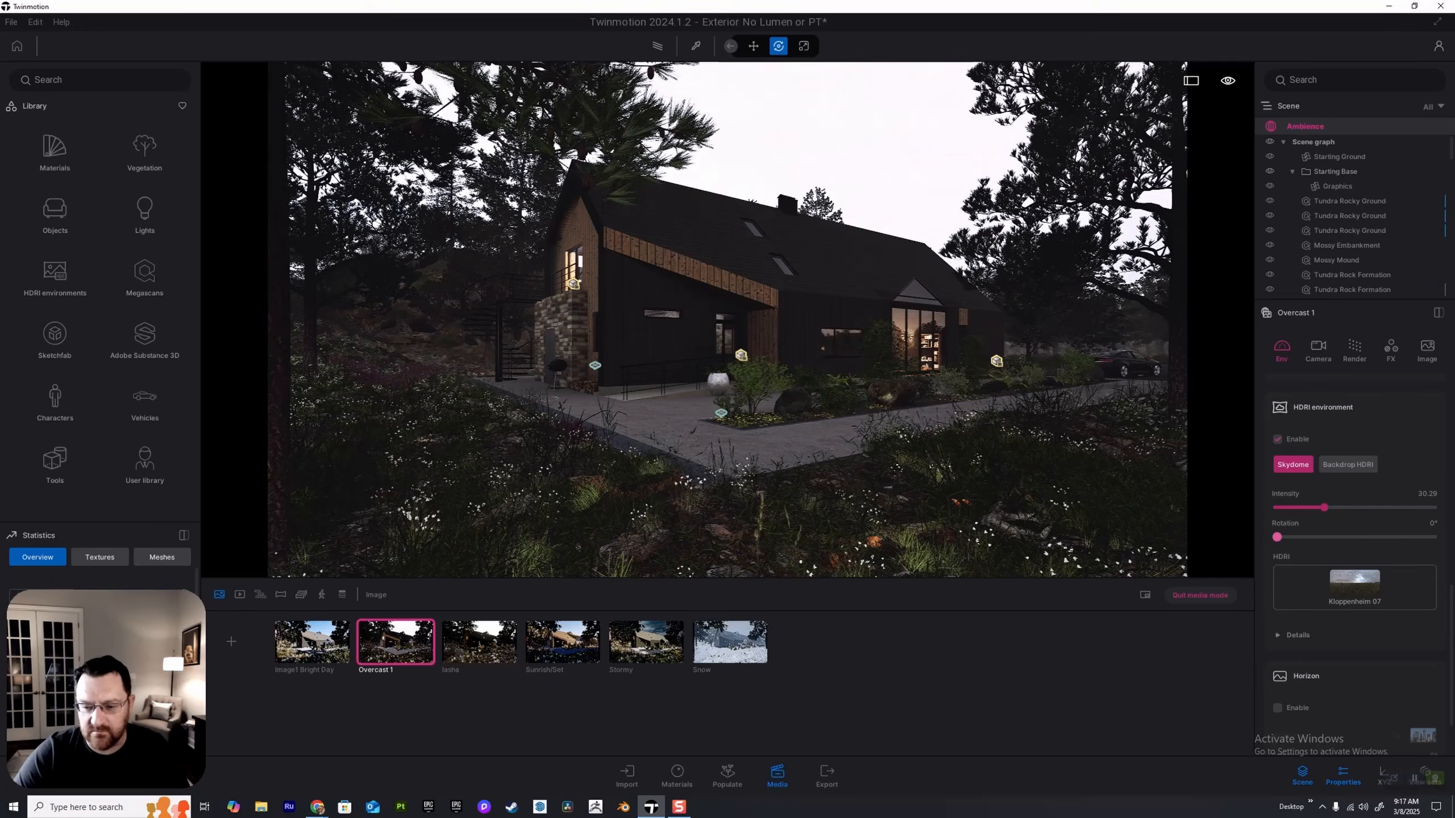
drag(1277, 537, 1433, 537)
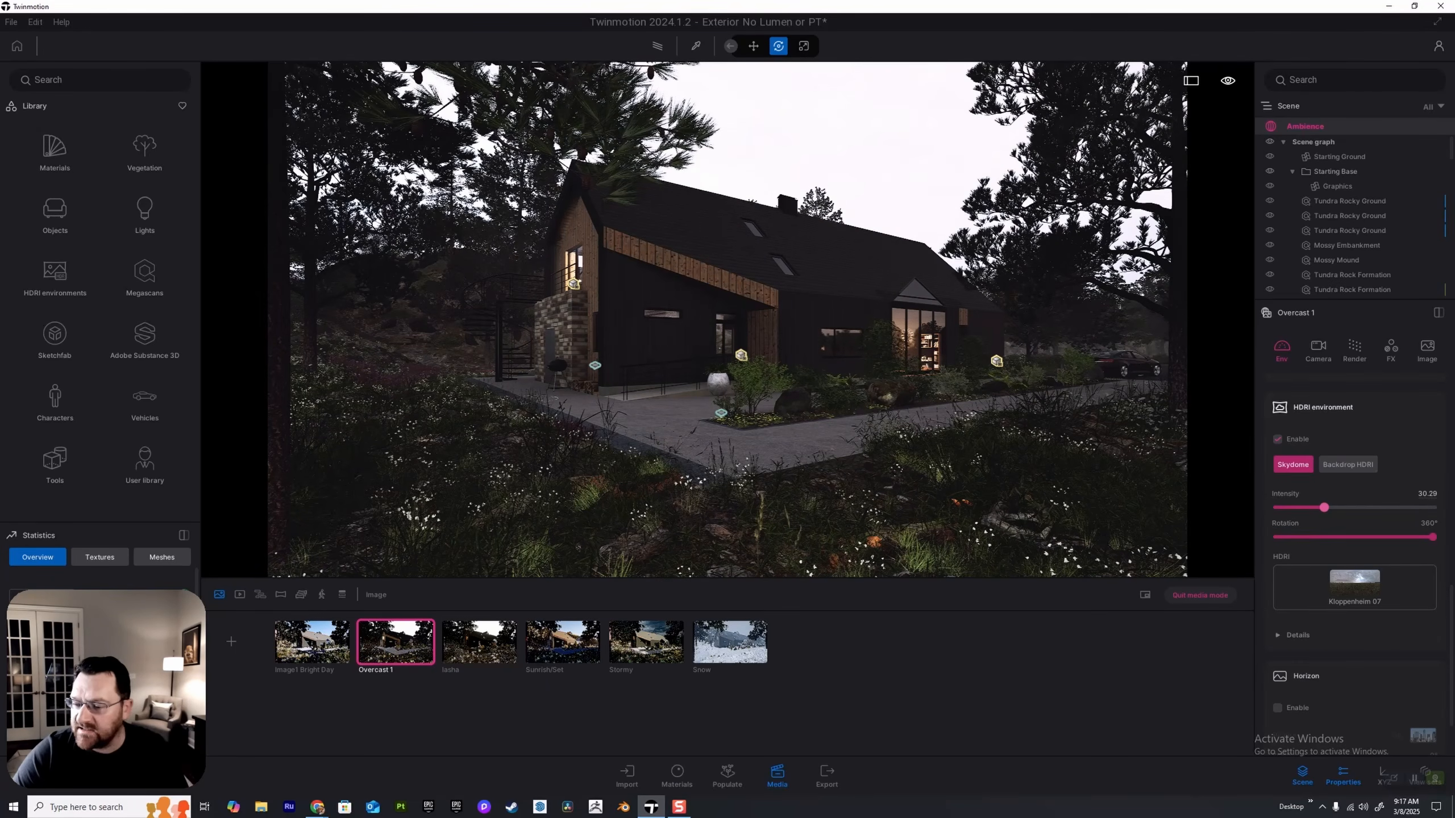
drag(1324, 507, 1432, 507)
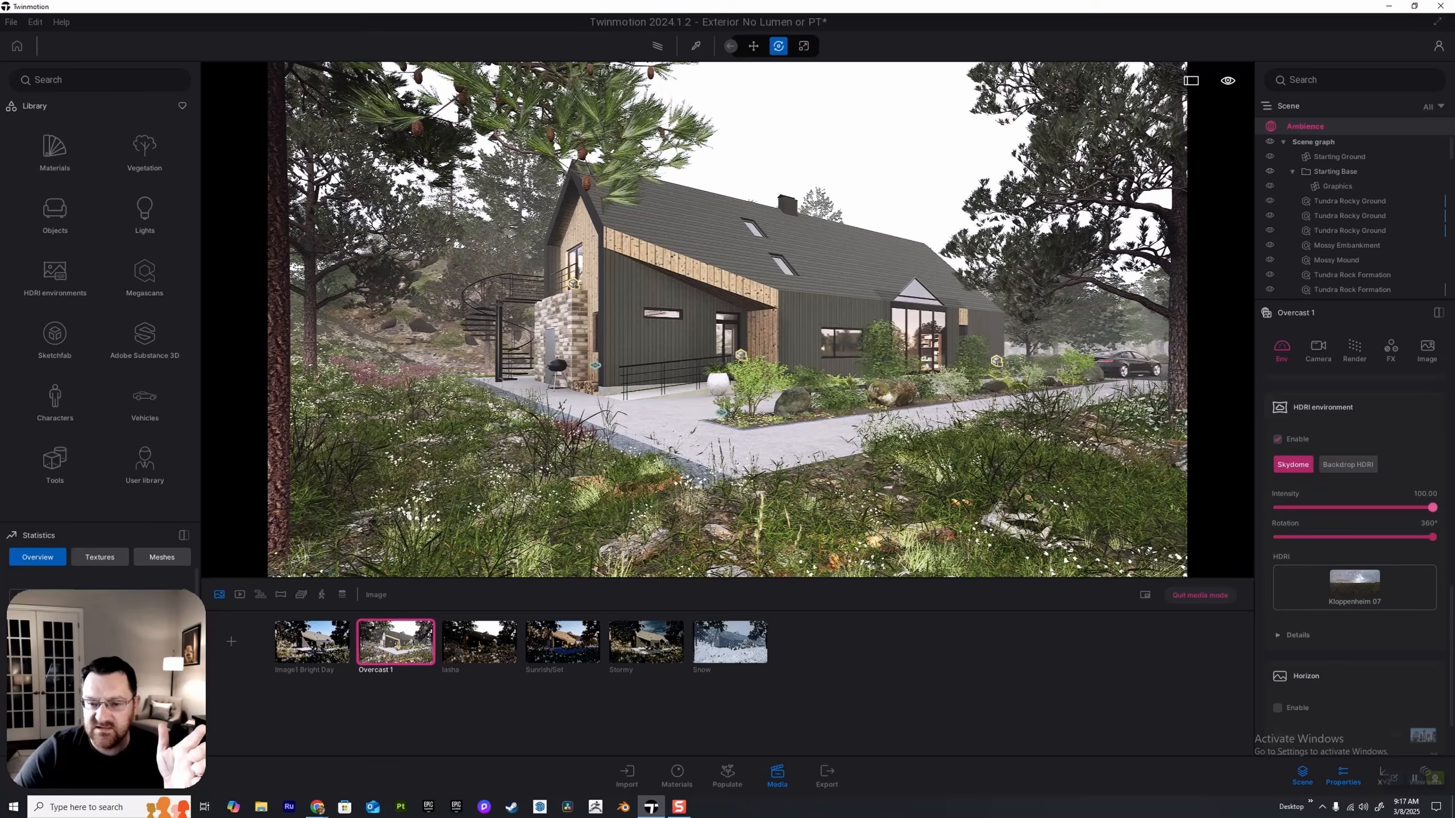
drag(1433, 507, 1324, 507)
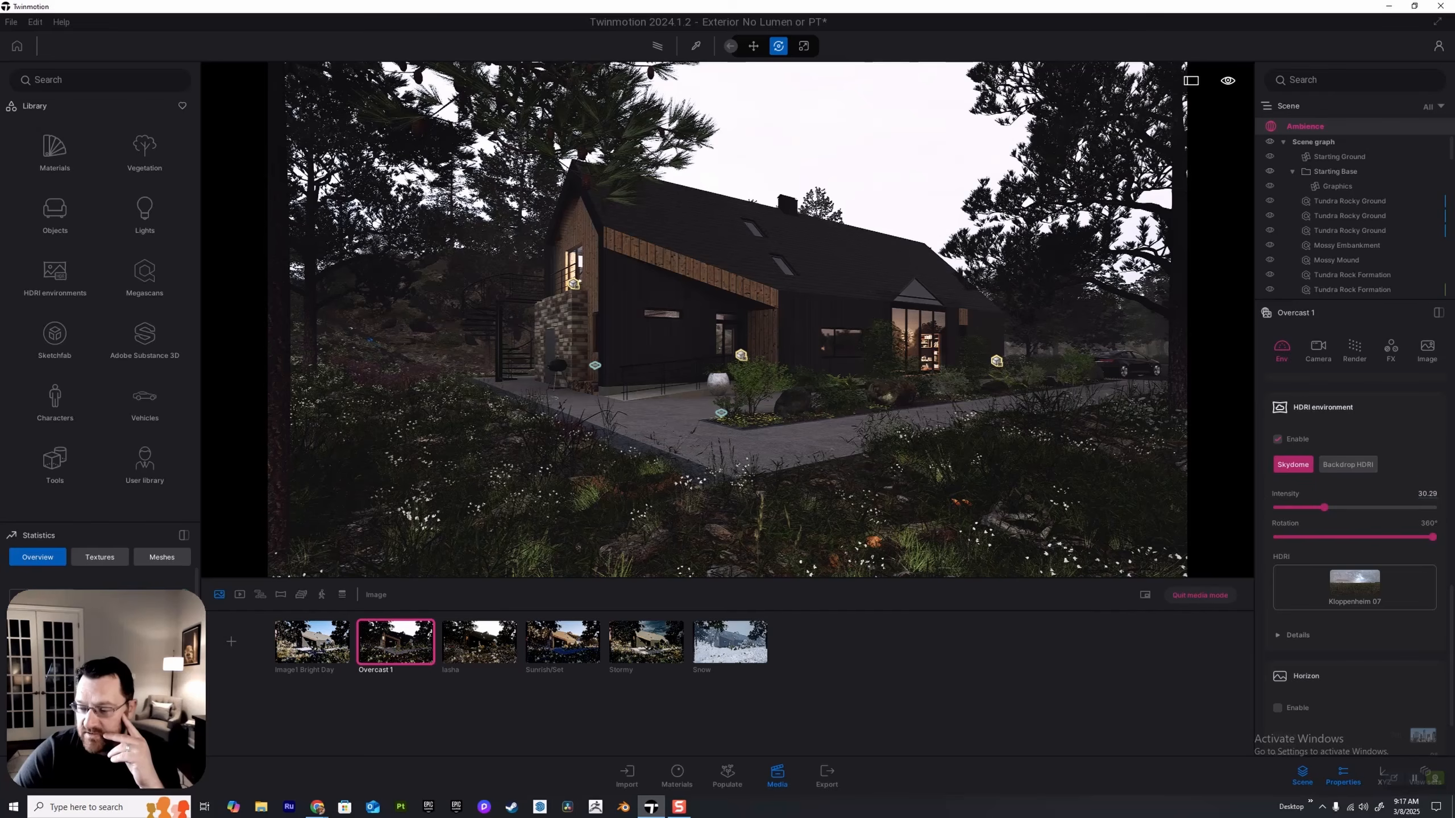
Step: Set the HDRI environment intensity to 30
click(1427, 494)
text(30)
key(Return)
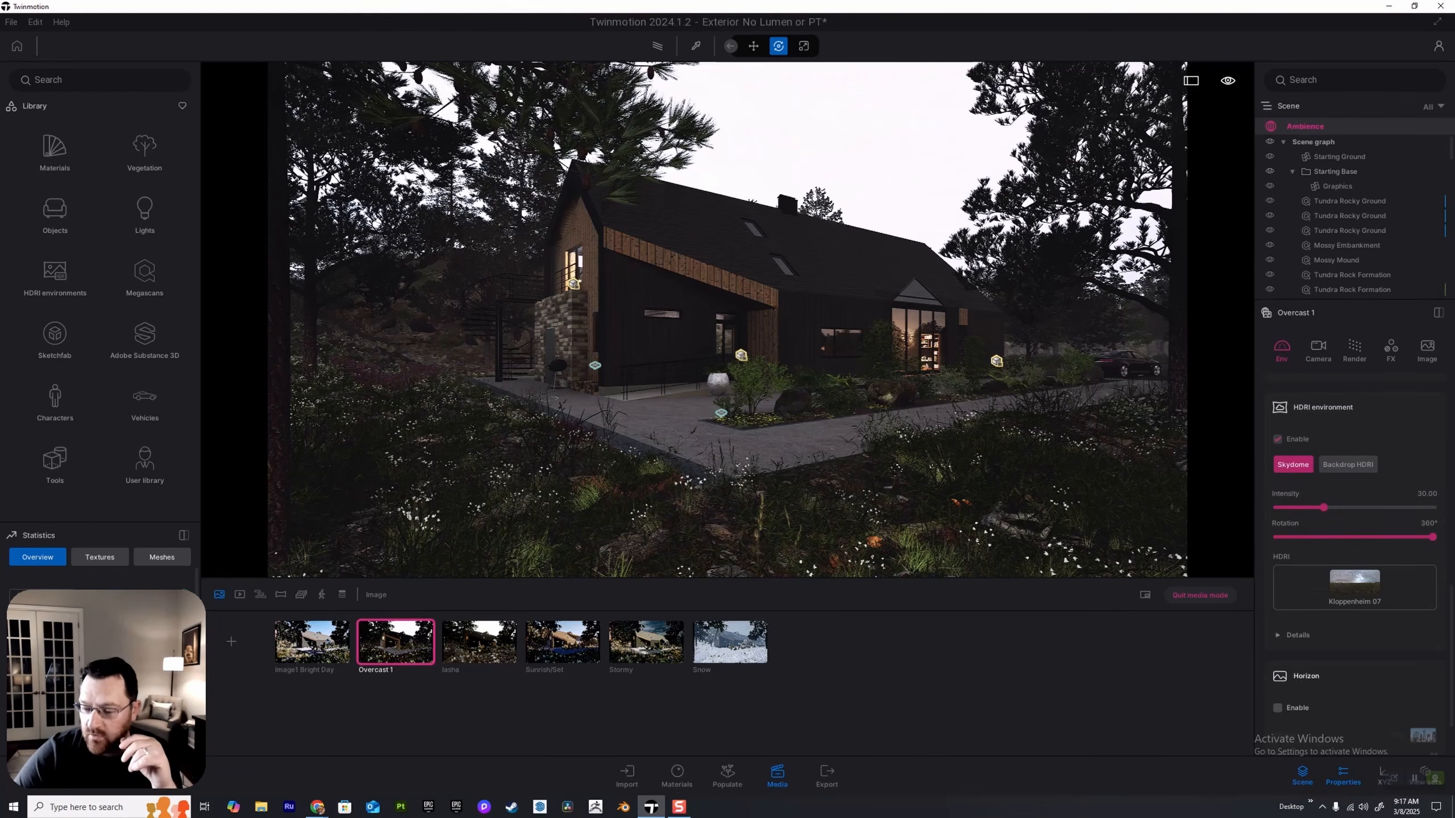
Step: Reduce the sun size to 0.53, and compare the sun intensity at 0 and 10, keeping it at 10
scroll(1317, 685, up, 1)
click(1306, 694)
scroll(1306, 695, down, 1)
scroll(1355, 533, up, 15)
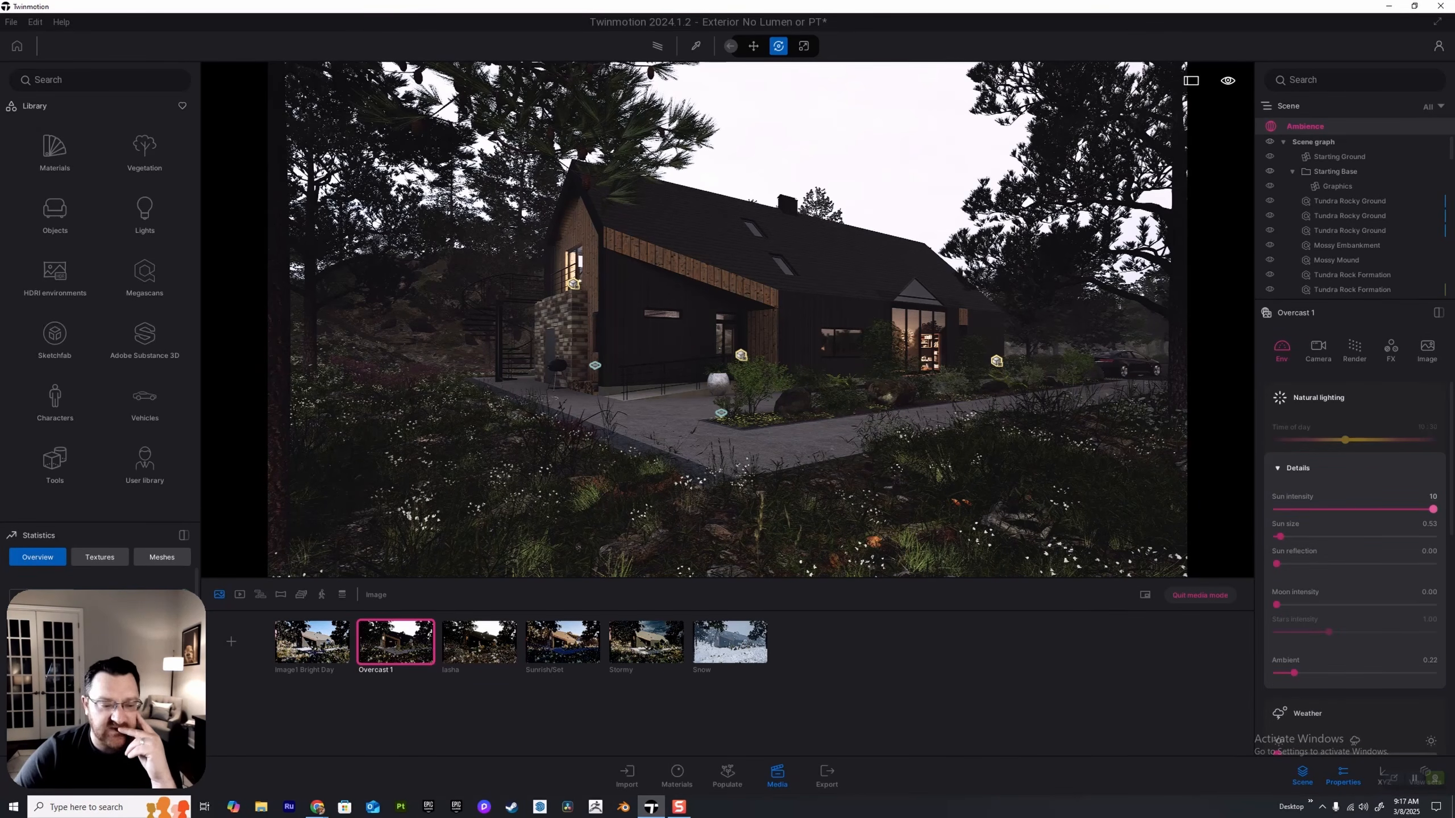
drag(1433, 508, 1277, 509)
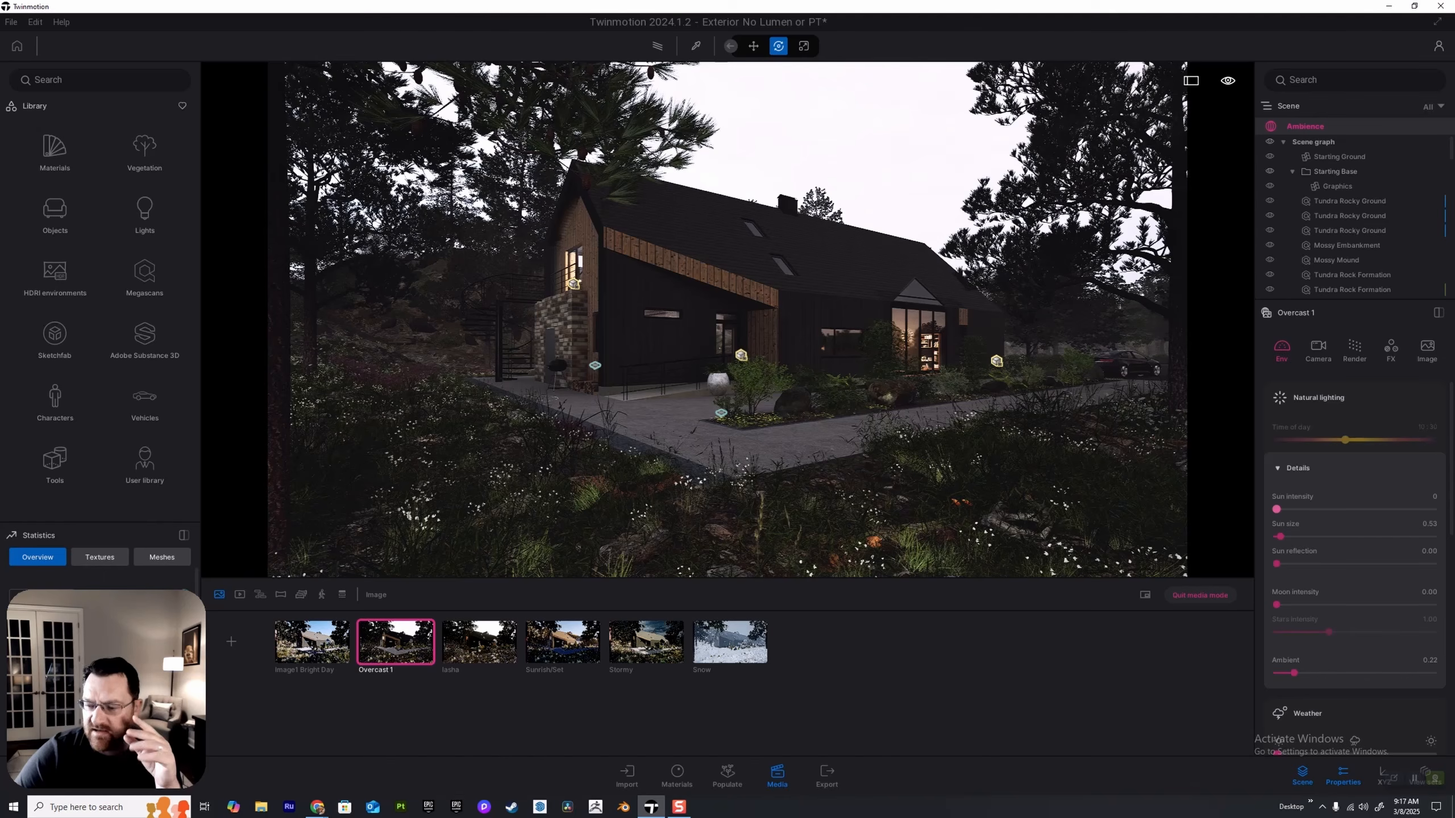
drag(1277, 509, 1433, 509)
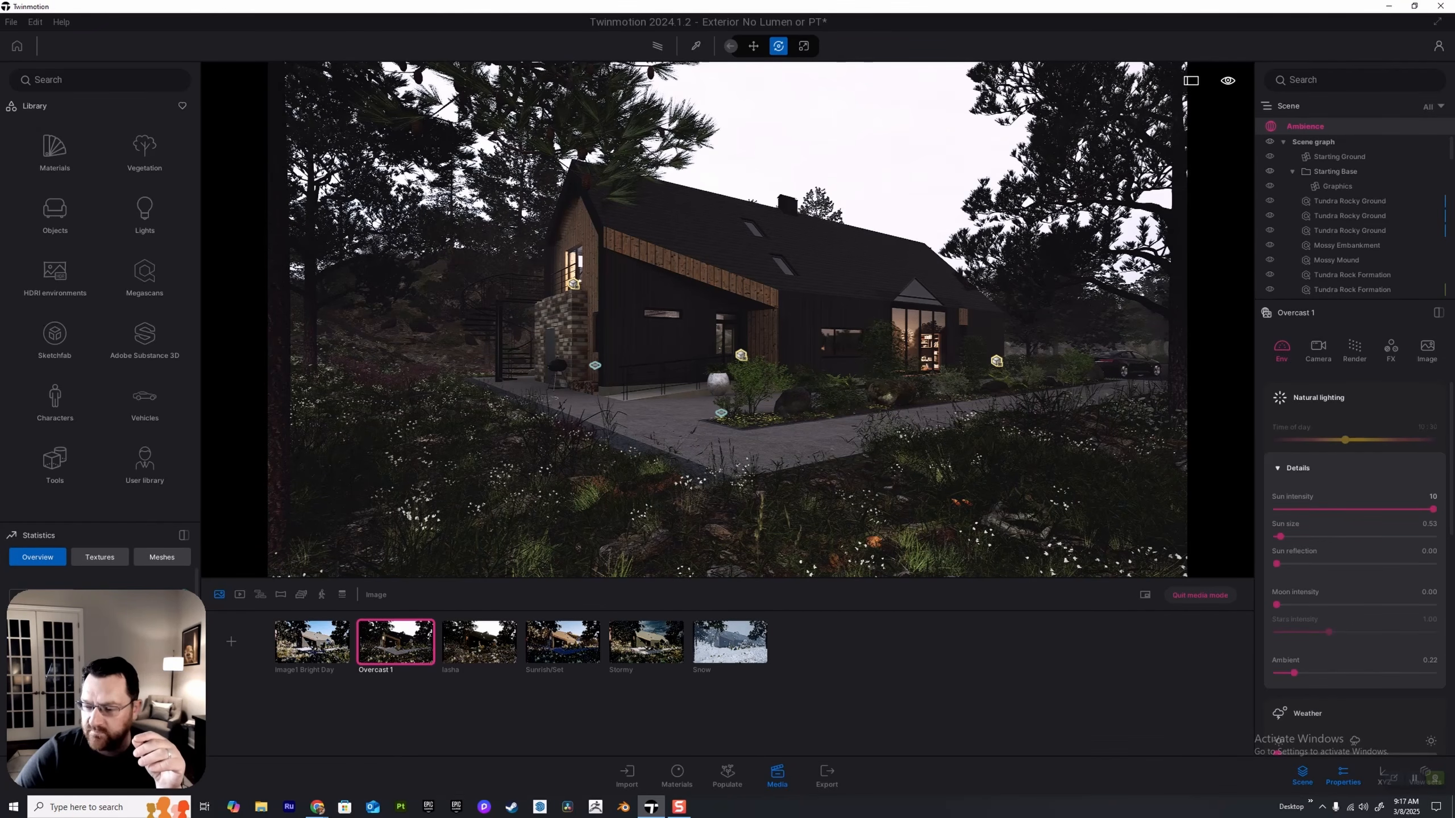
mouse_move(1433, 509)
mouse_down()
mouse_move(1276, 509)
mouse_move(1433, 509)
mouse_up()
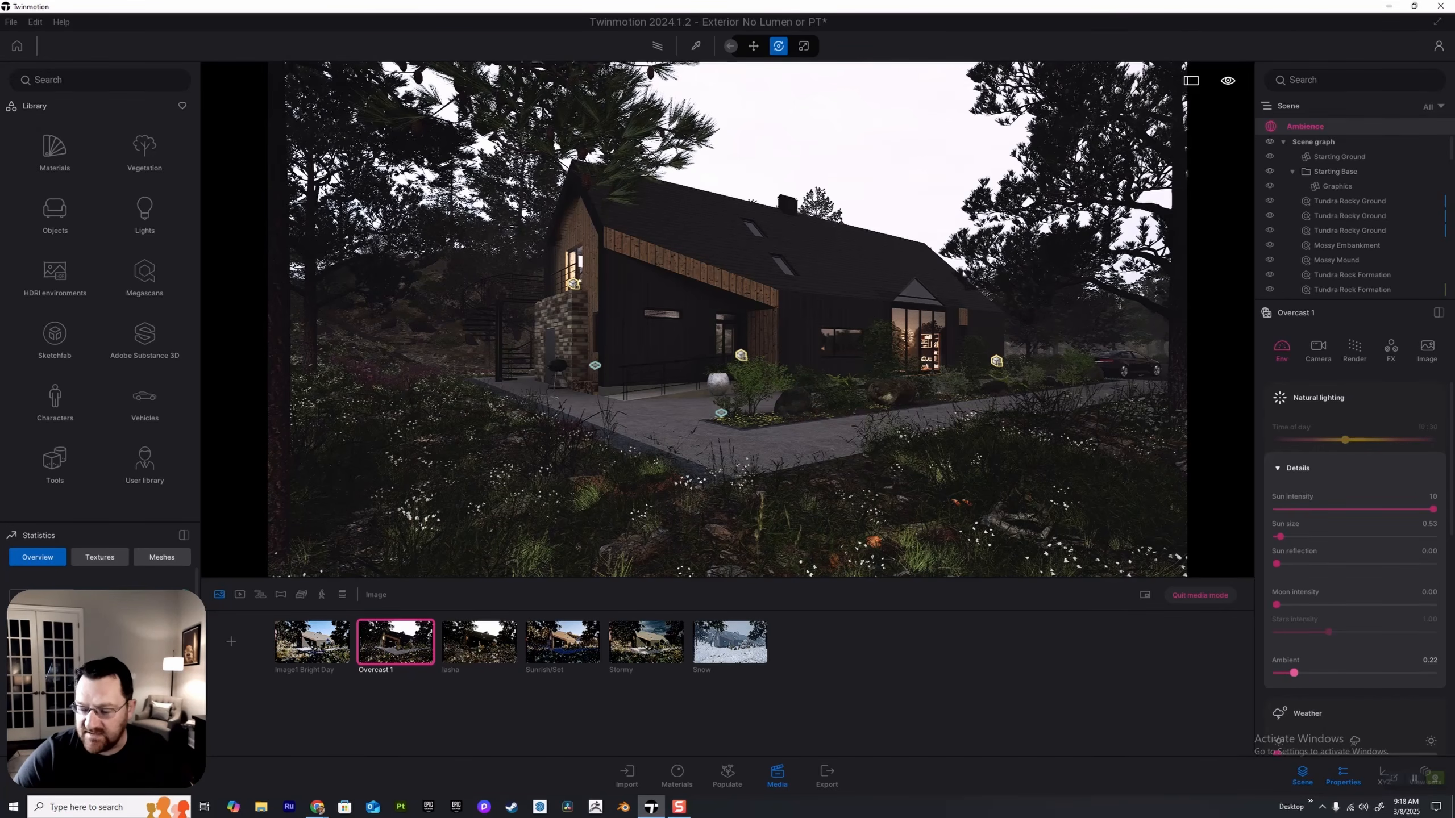
mouse_move(1293, 673)
mouse_down()
mouse_move(1367, 673)
mouse_move(1294, 673)
mouse_up()
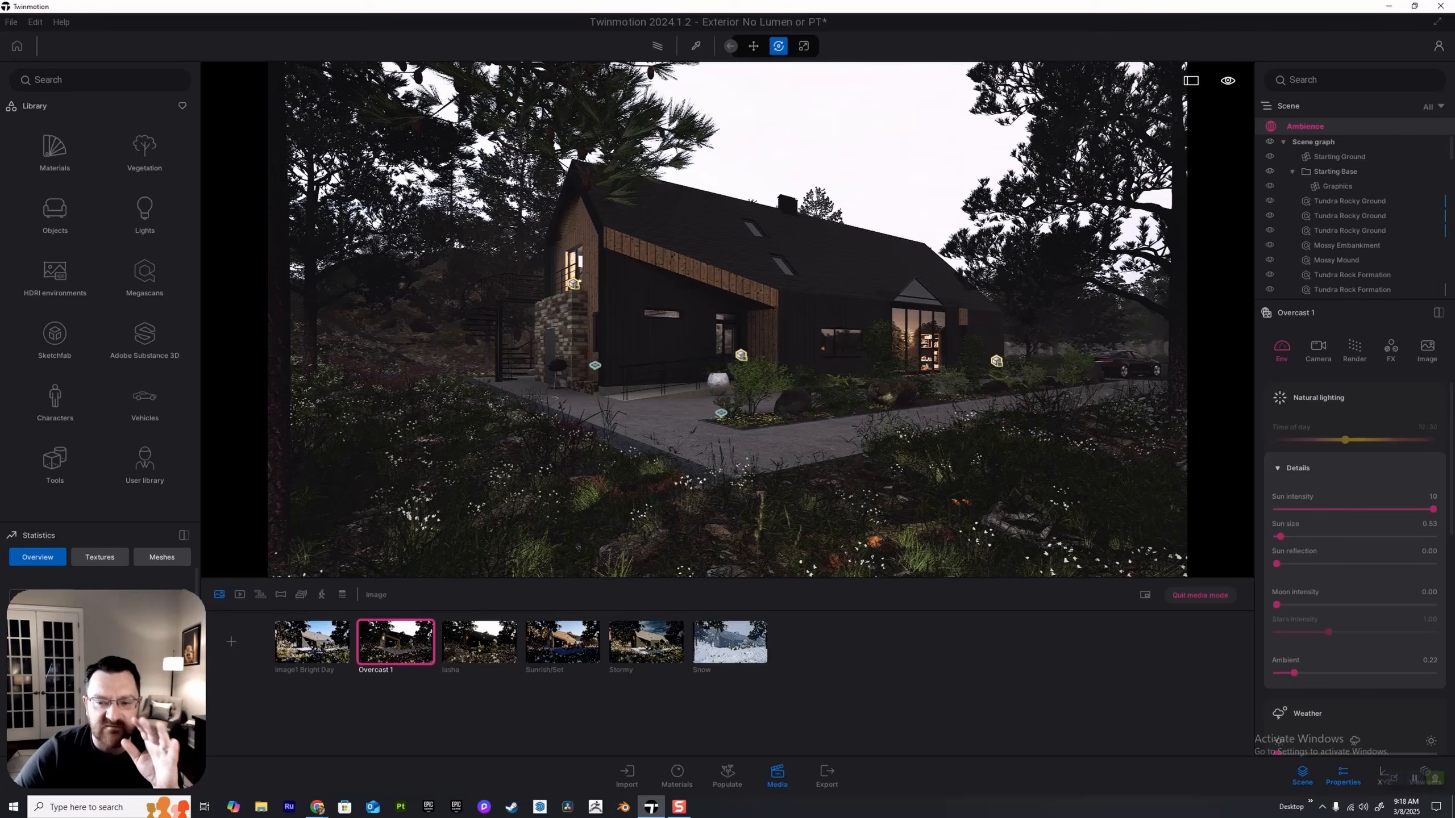
Step: Compare the height fog at 0% and 100%, keep it at 100%, and check the precipitation settings
scroll(1355, 565, down, 4)
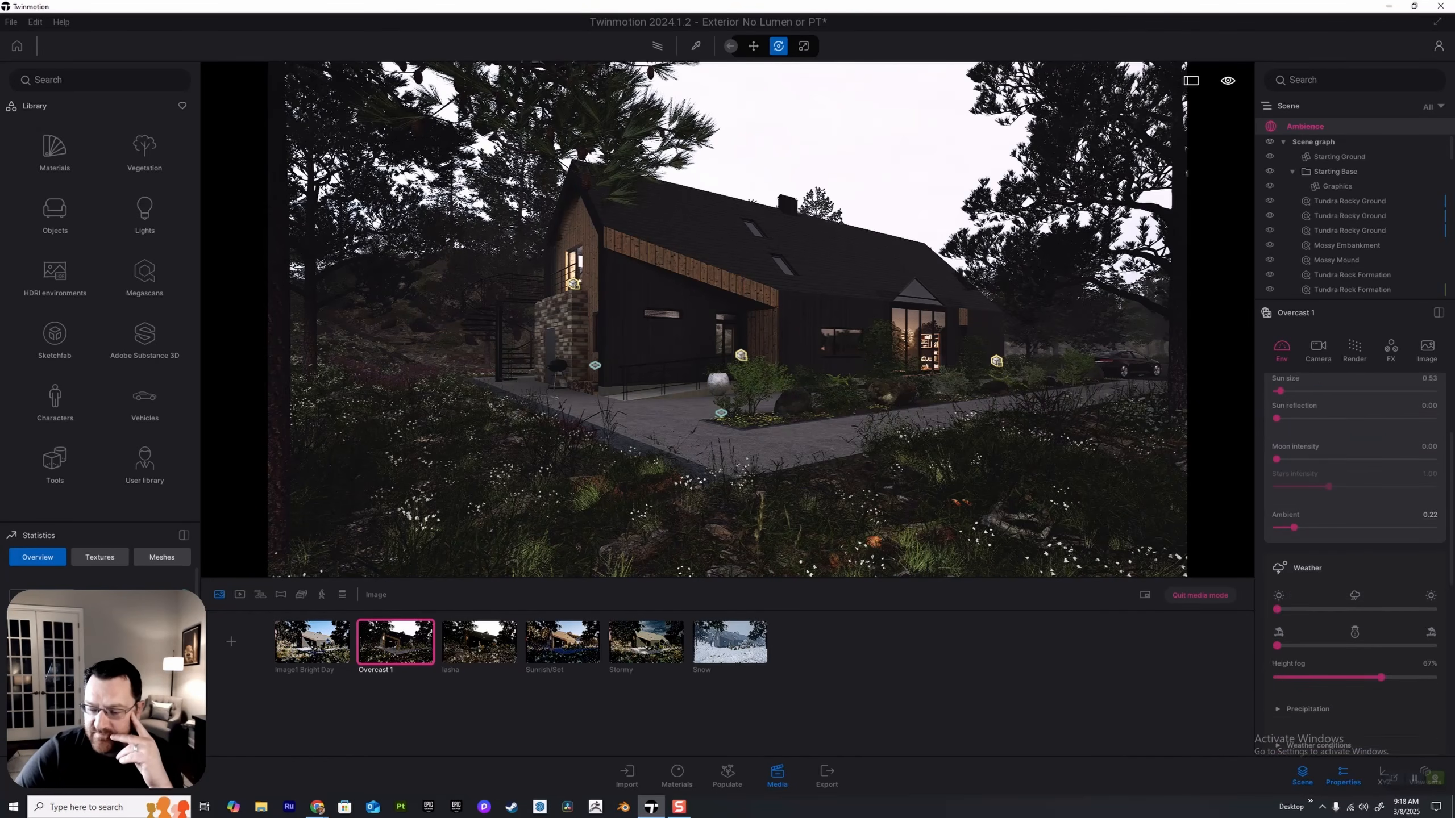
drag(1381, 605, 1277, 605)
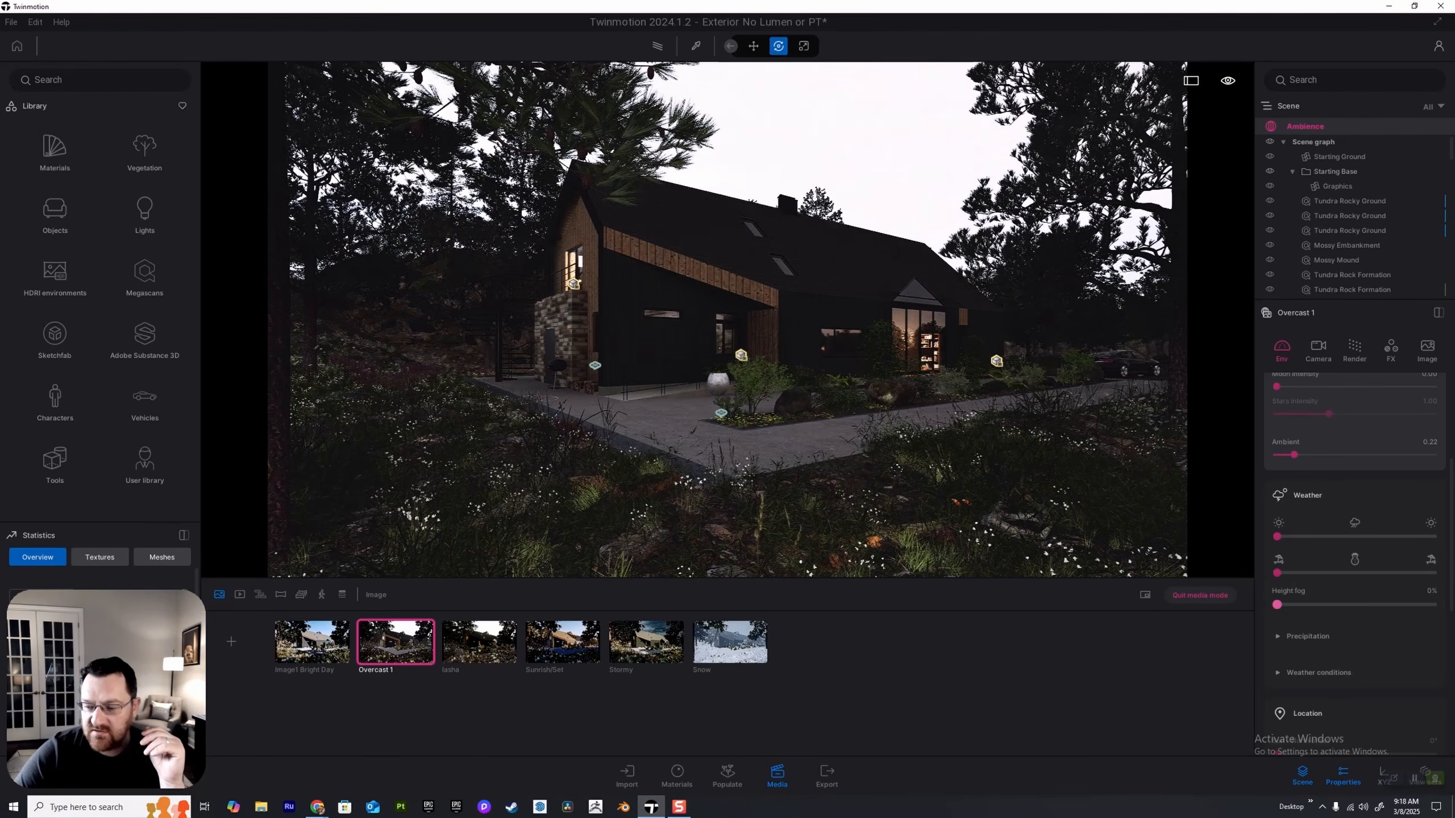
drag(1277, 604, 1432, 605)
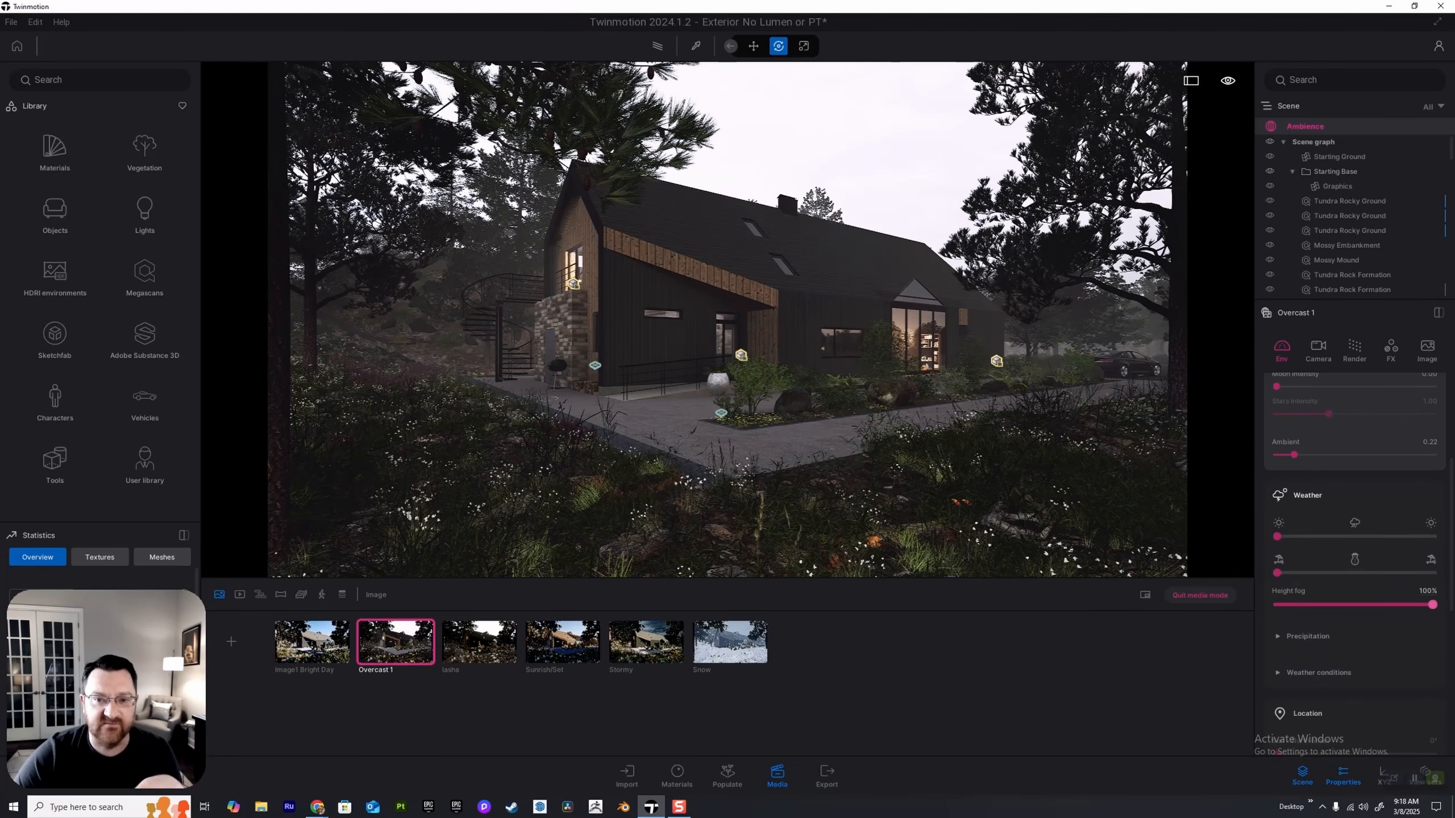
scroll(1354, 594, down, 3)
click(1307, 582)
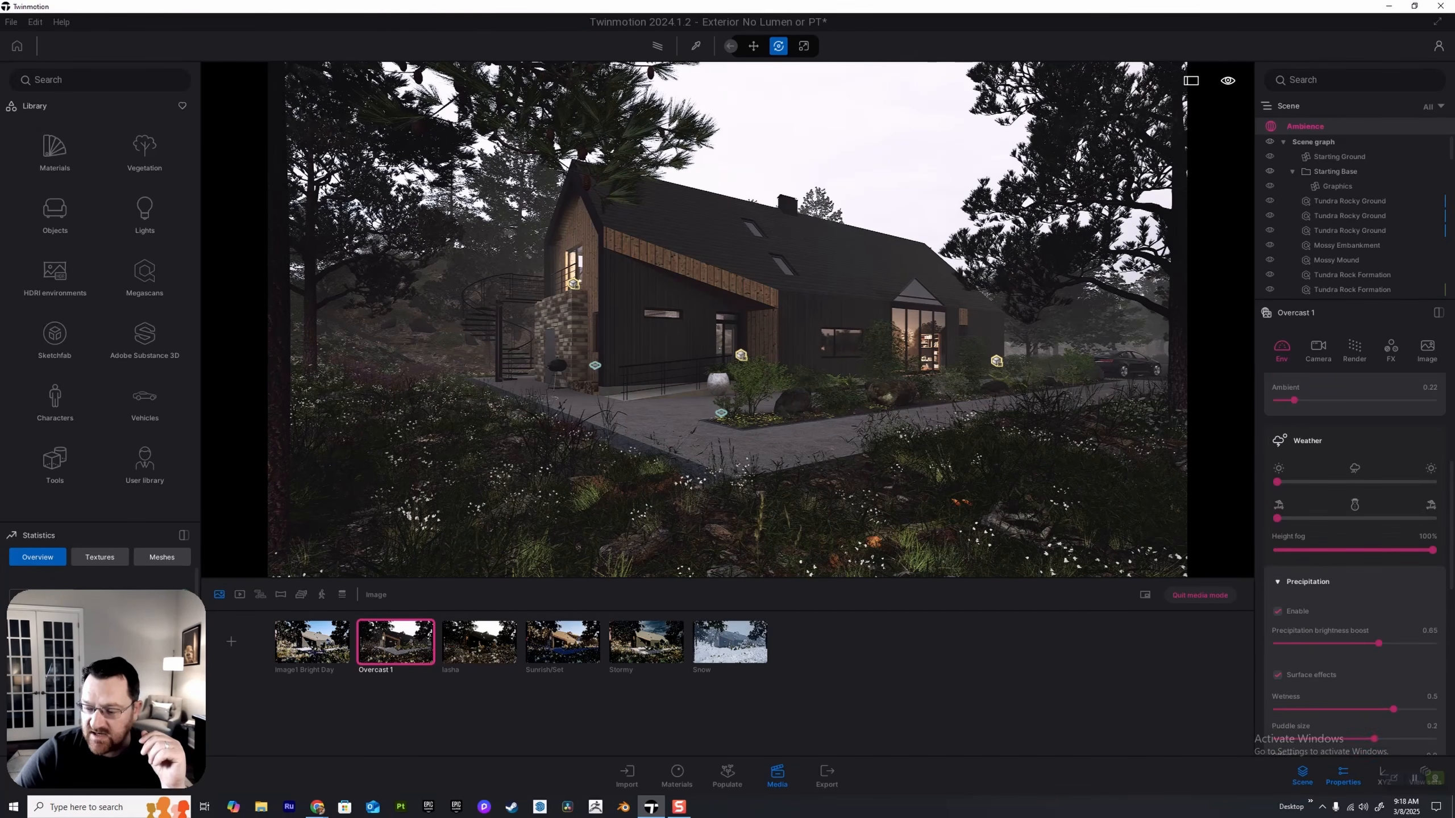
click(1308, 582)
scroll(1308, 573, down, 2)
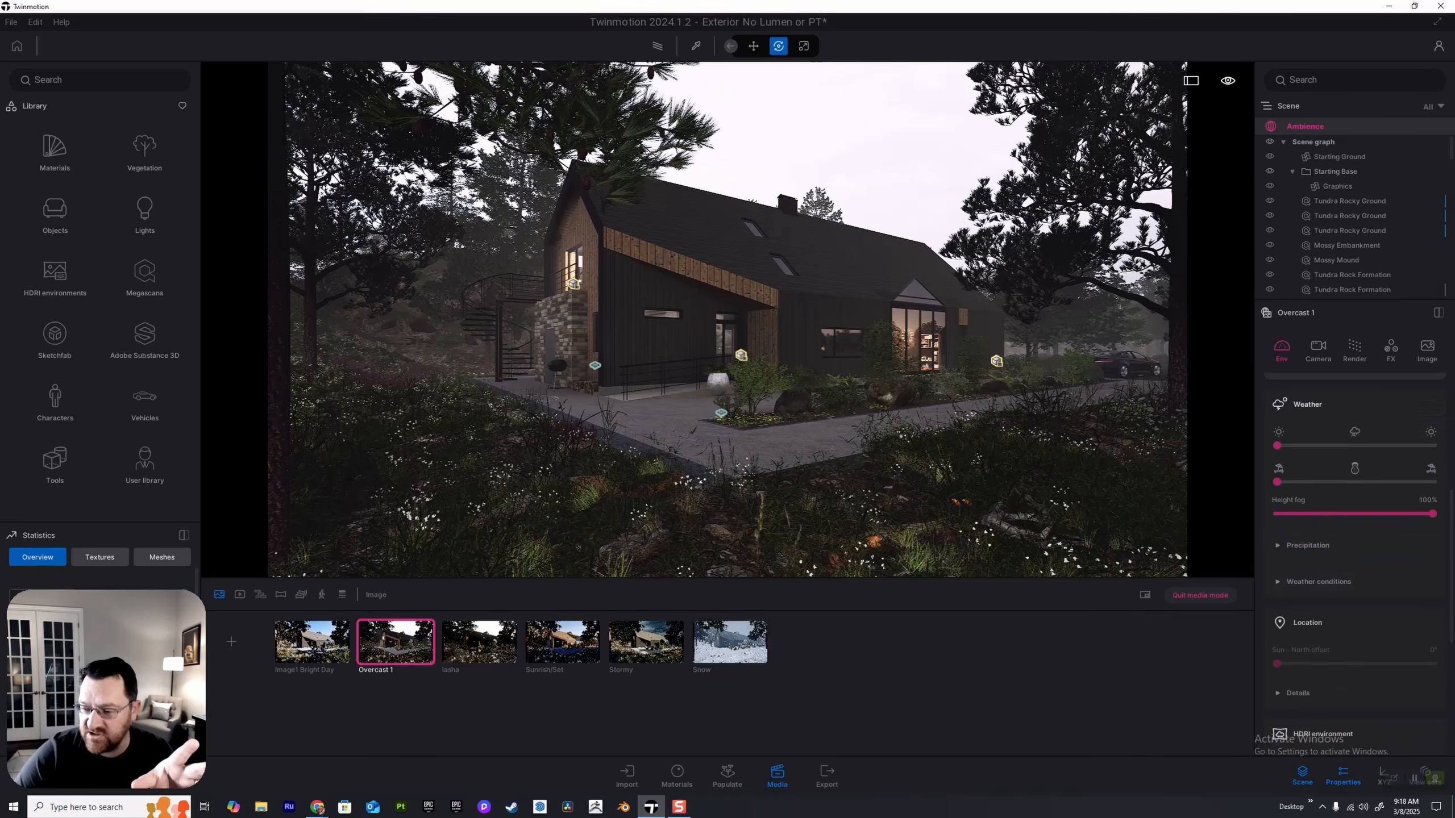
scroll(1355, 544, down, 5)
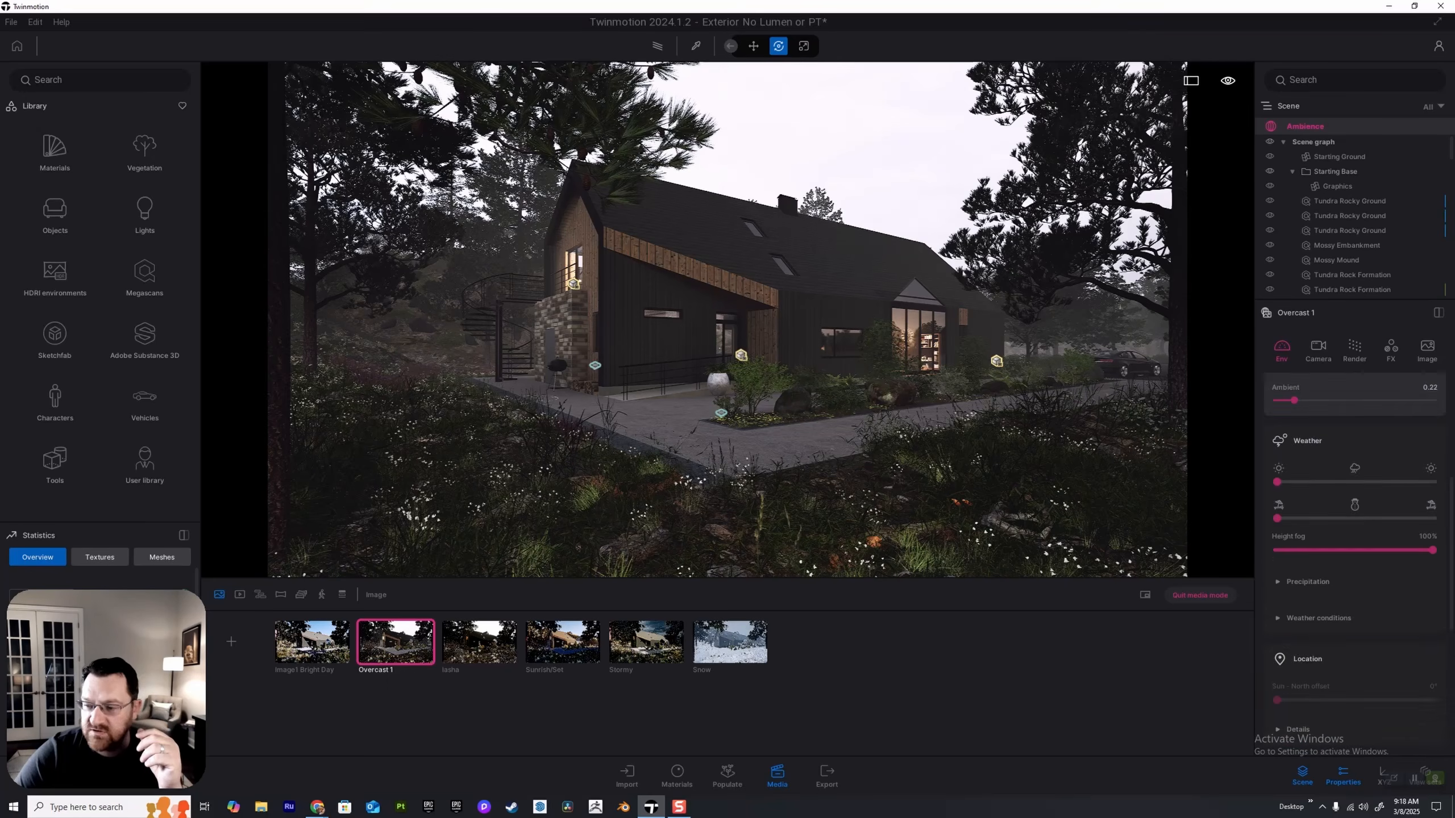
Step: Set the camera's local exposure highlights to 1.00, after comparing with 0.00, and the shadows to 0.10
click(1318, 348)
scroll(1355, 516, up, 3)
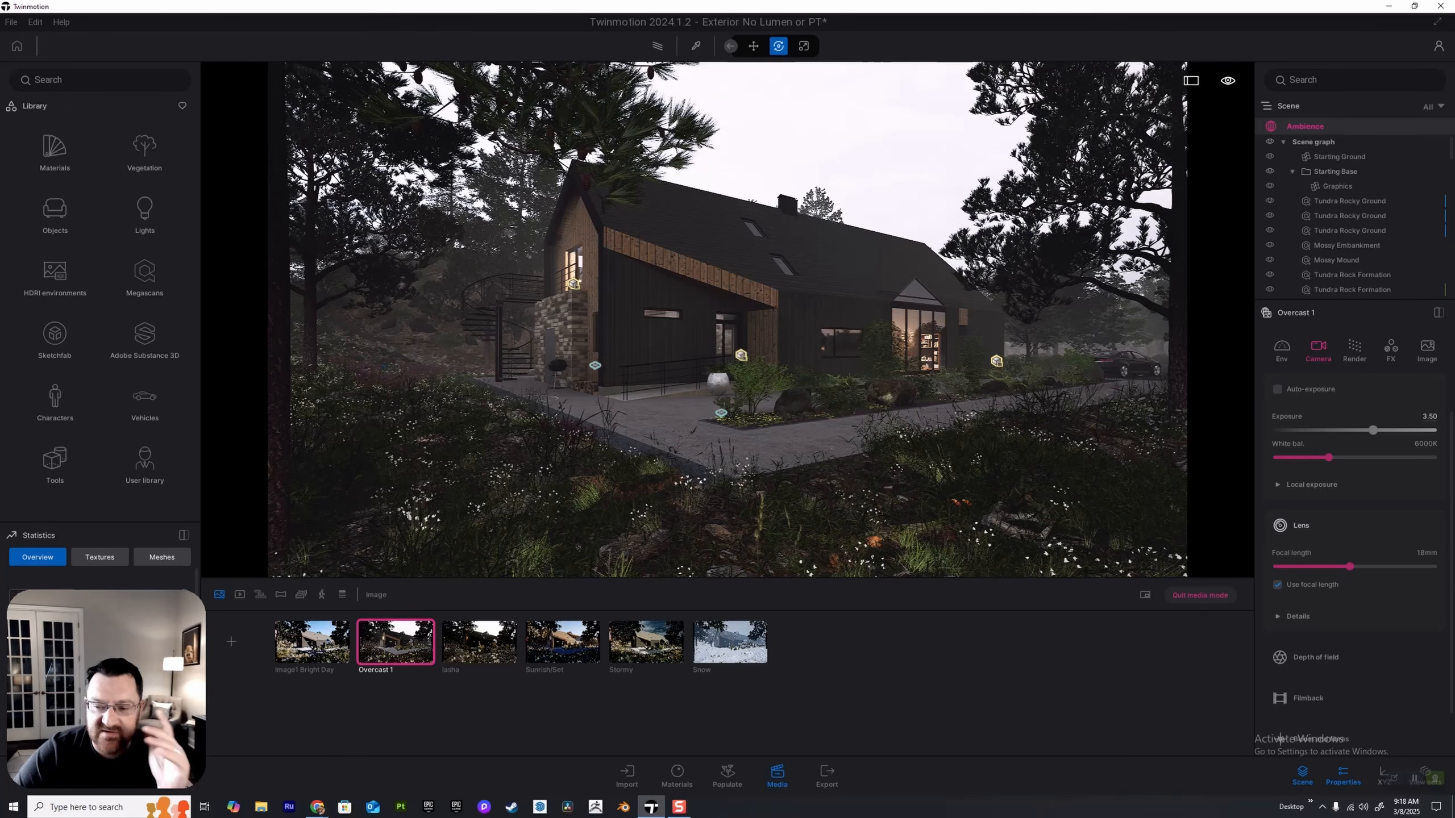
click(1310, 484)
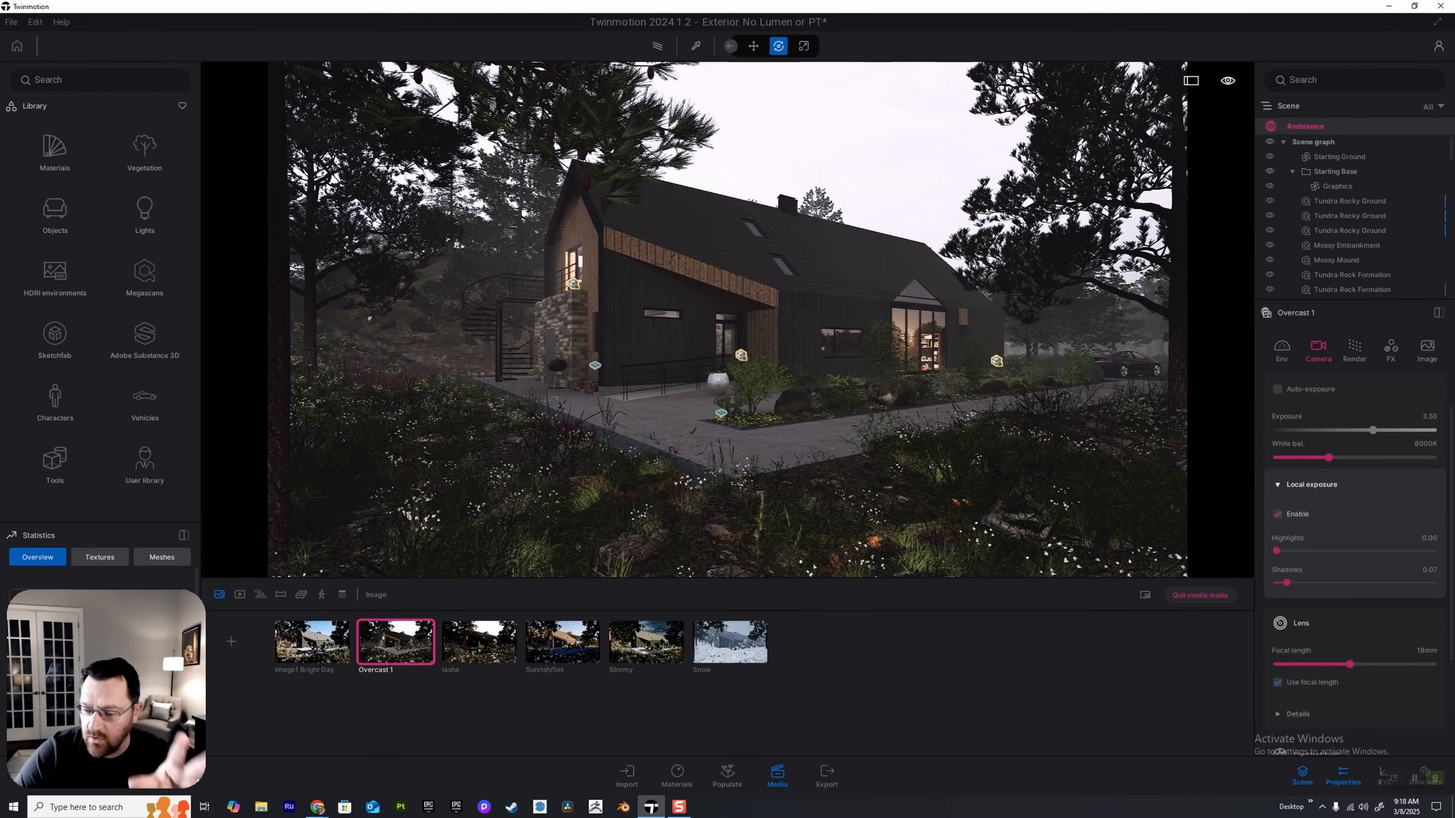
drag(1277, 550, 1433, 550)
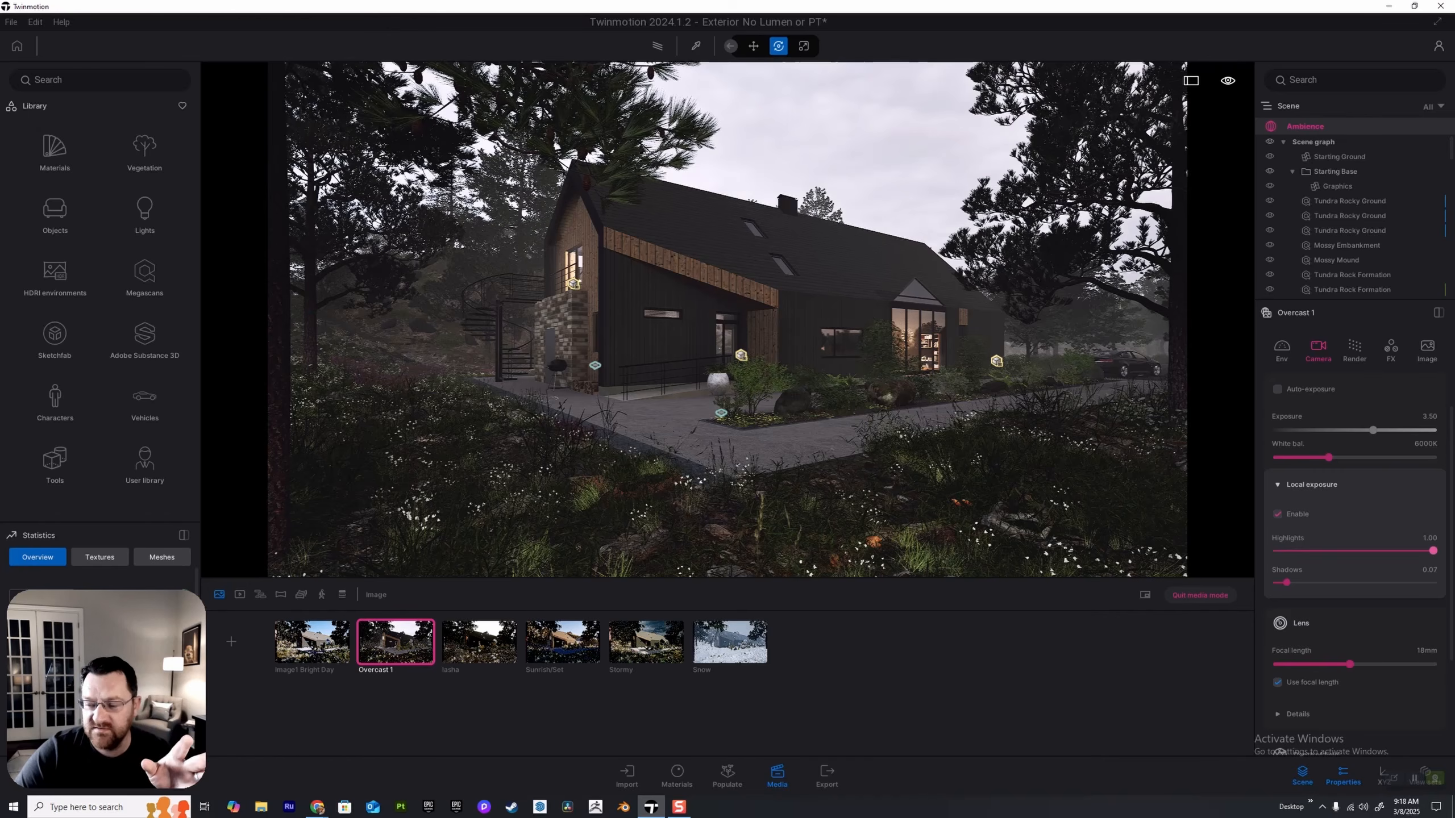
drag(1434, 551, 1276, 551)
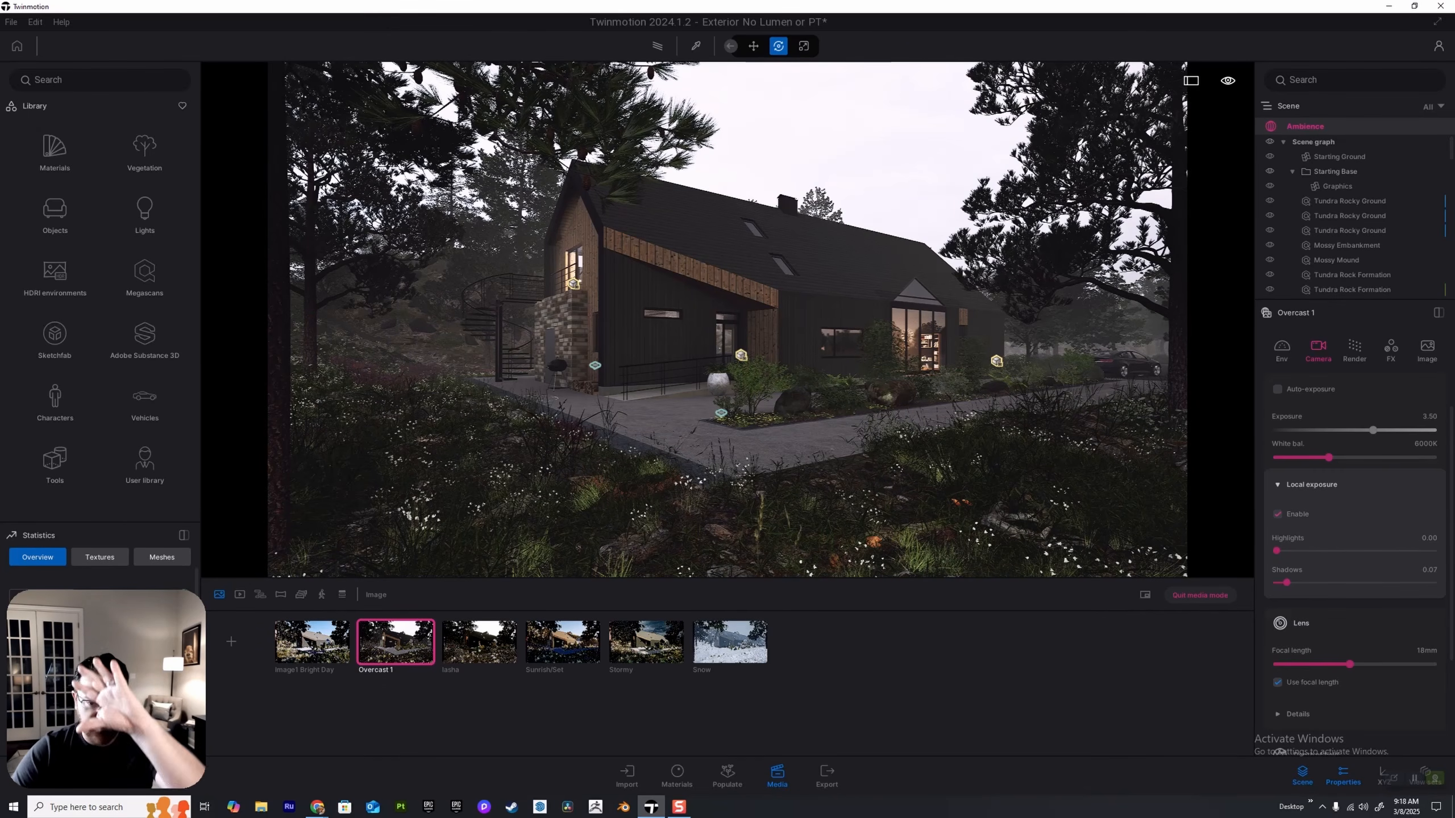
drag(1277, 551, 1434, 550)
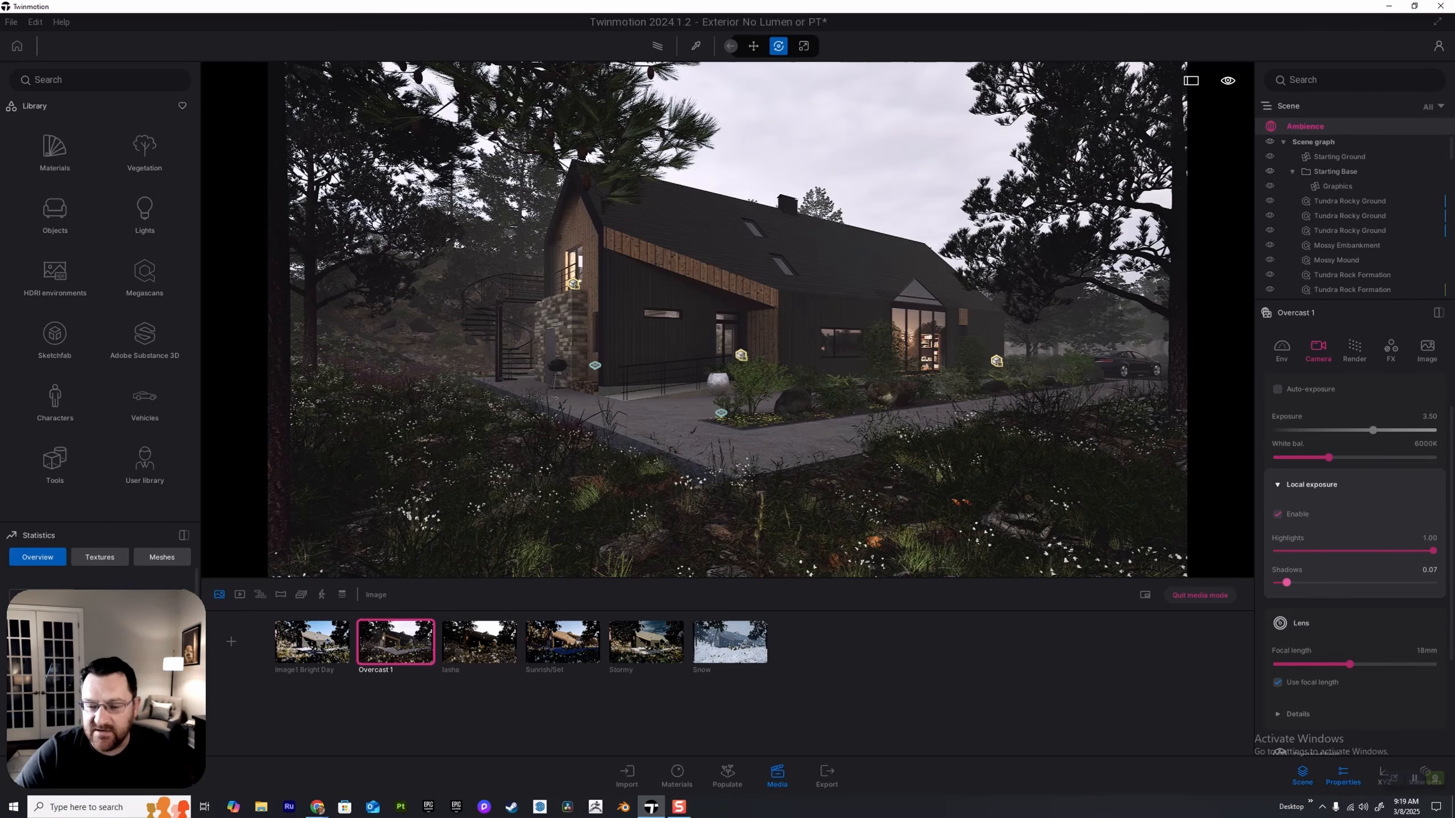
mouse_move(1287, 582)
mouse_down()
mouse_move(1392, 583)
mouse_move(1277, 582)
mouse_move(1292, 582)
mouse_up()
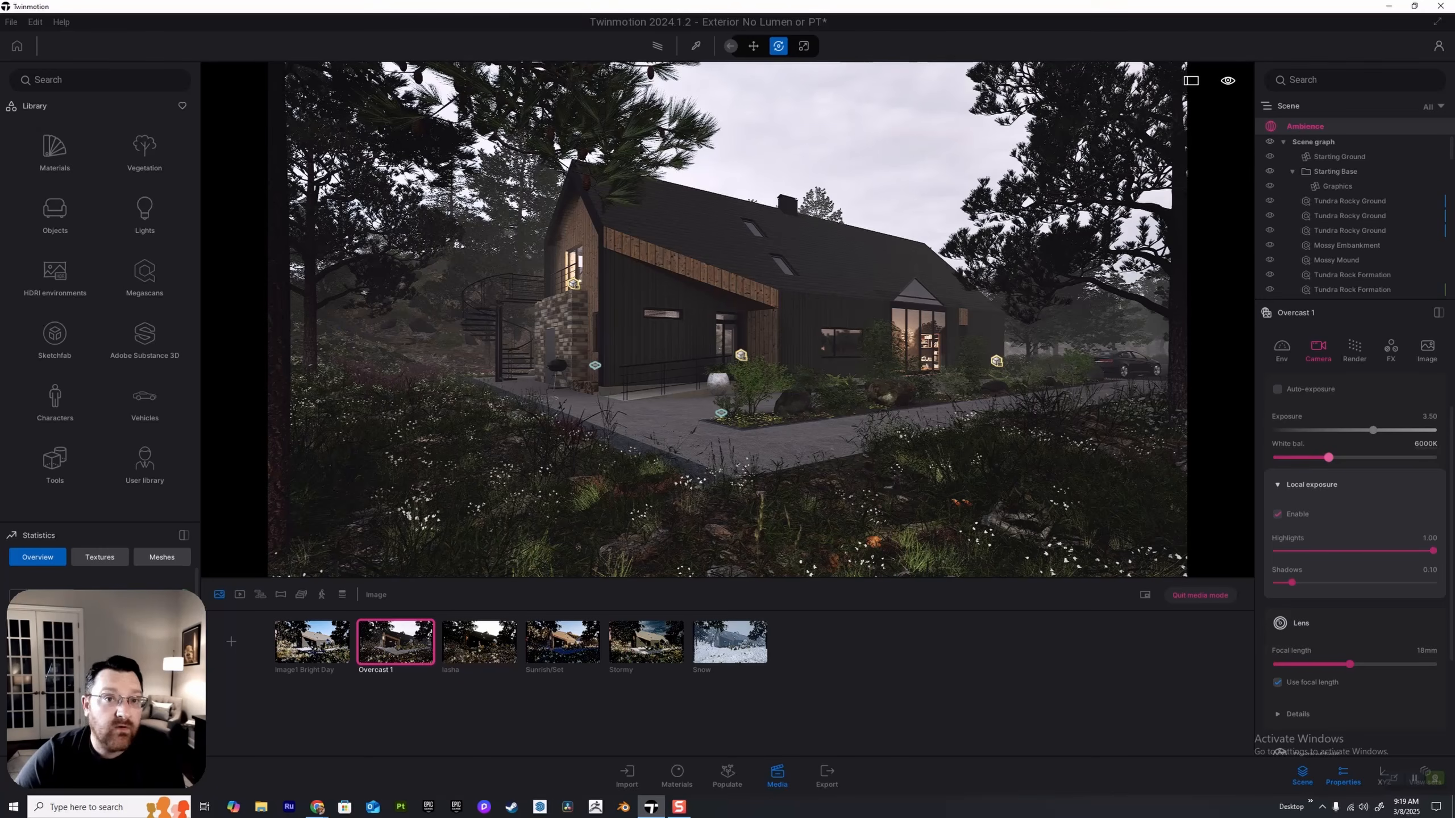
scroll(1355, 516, down, 2)
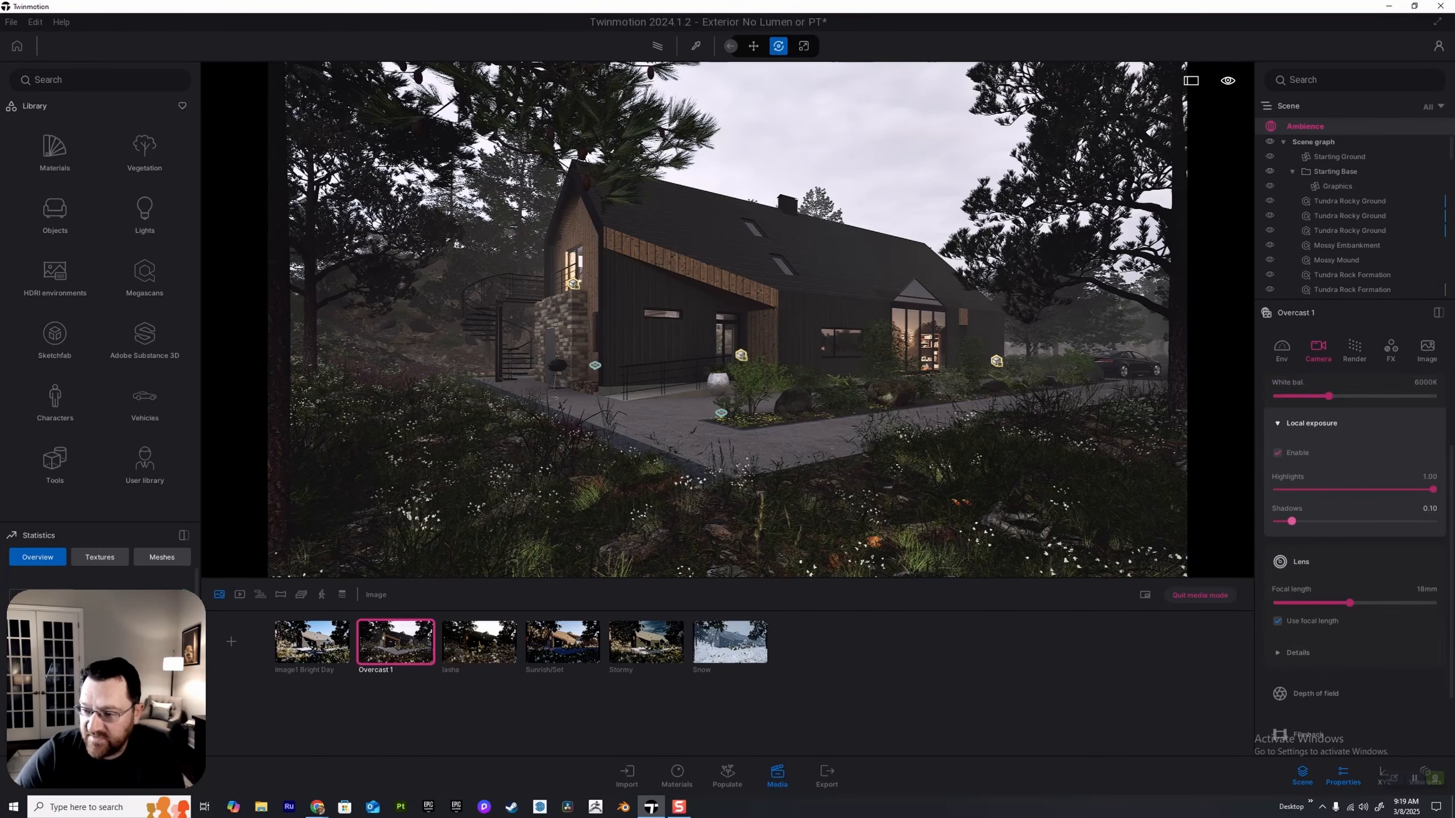
Step: Increase the render's shadow distance to 13835ft, and test the shadow bias at 0.82 before restoring 0.10
click(1355, 346)
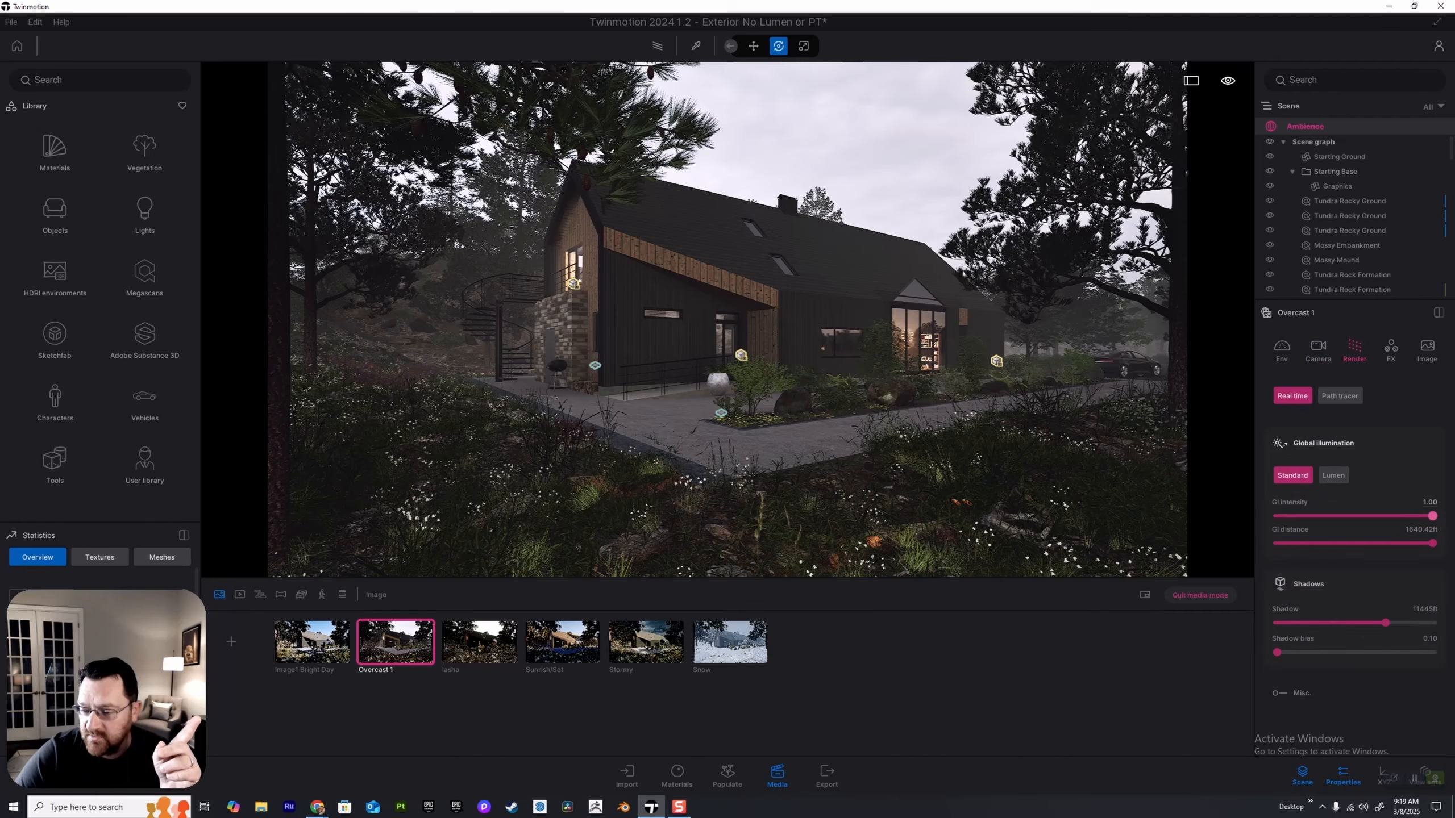
mouse_move(1433, 516)
mouse_down()
mouse_move(1277, 516)
mouse_move(1433, 516)
mouse_move(1277, 543)
mouse_move(1433, 543)
mouse_up()
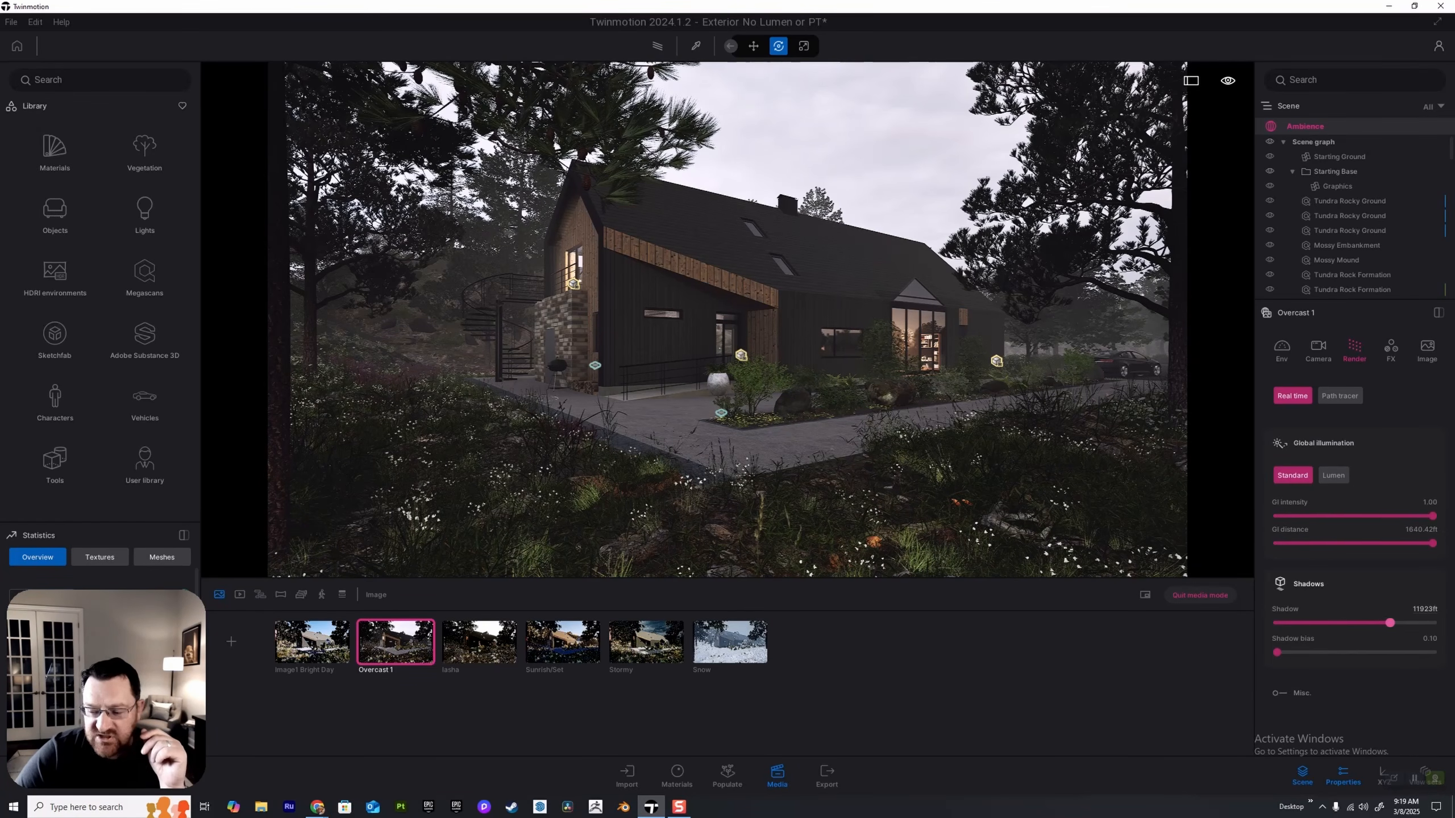
mouse_move(1390, 623)
mouse_down()
mouse_move(1277, 623)
mouse_move(1432, 623)
mouse_move(1408, 623)
mouse_up()
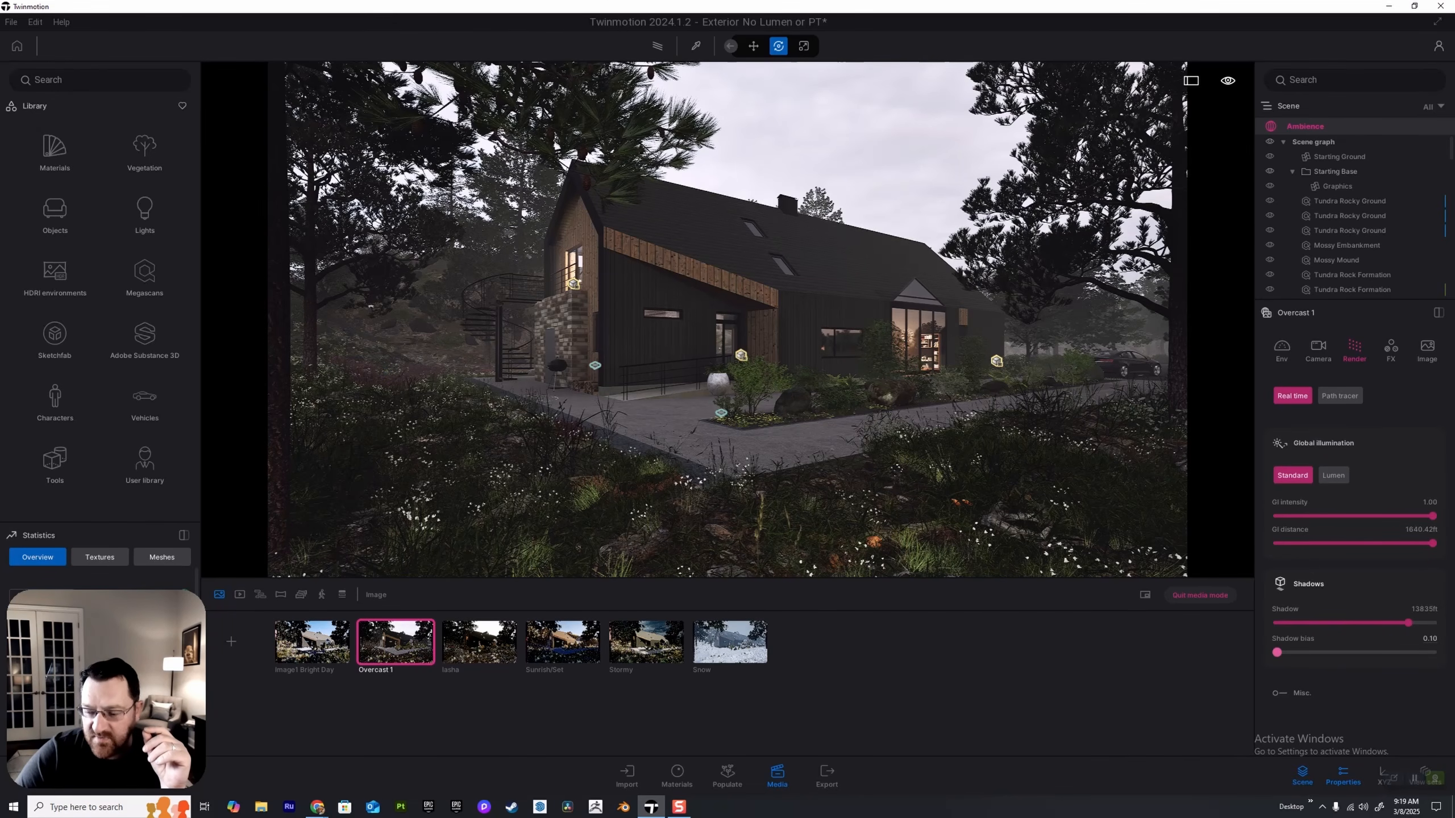
drag(1277, 652, 1400, 653)
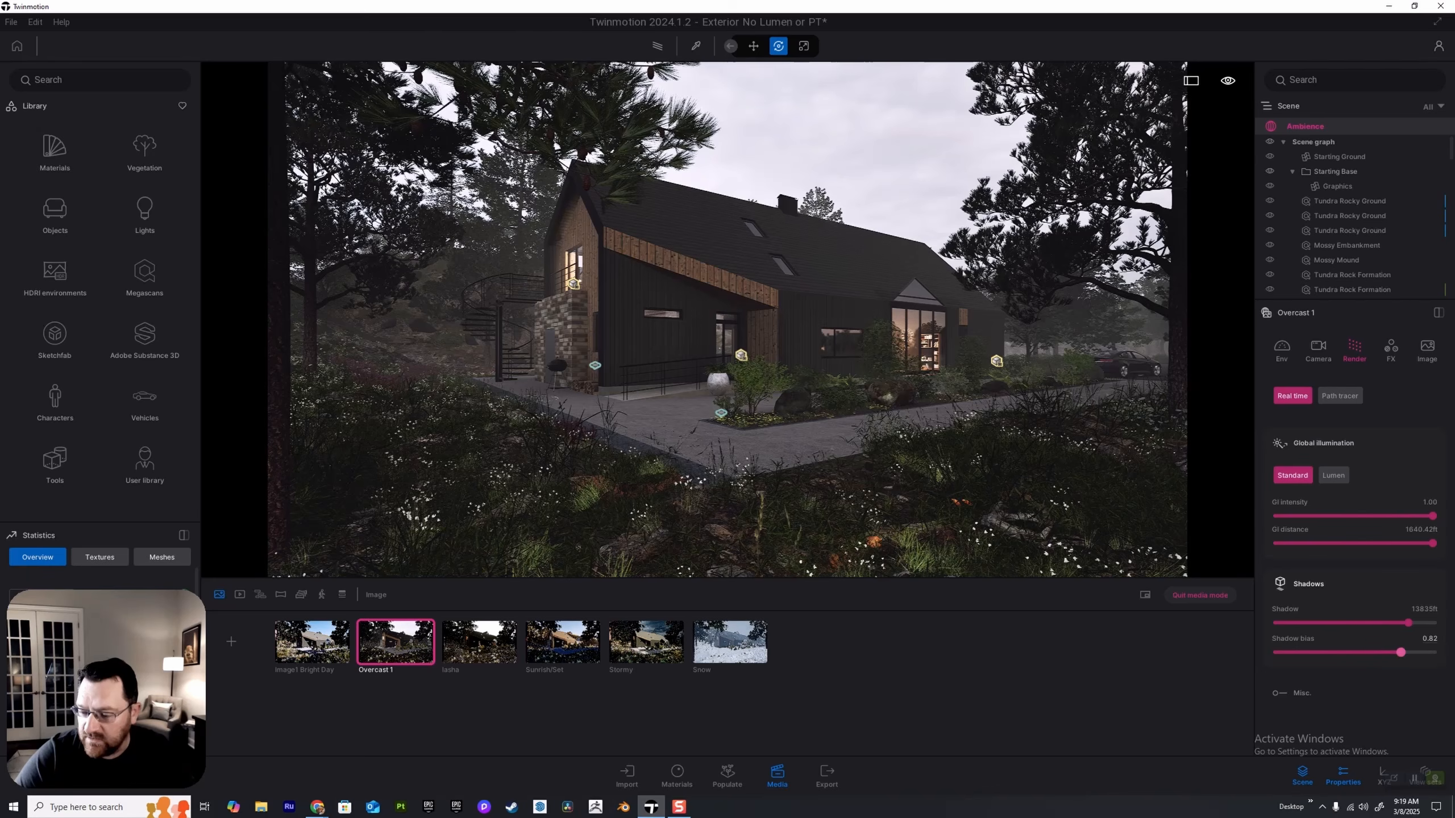
drag(1400, 652, 1277, 652)
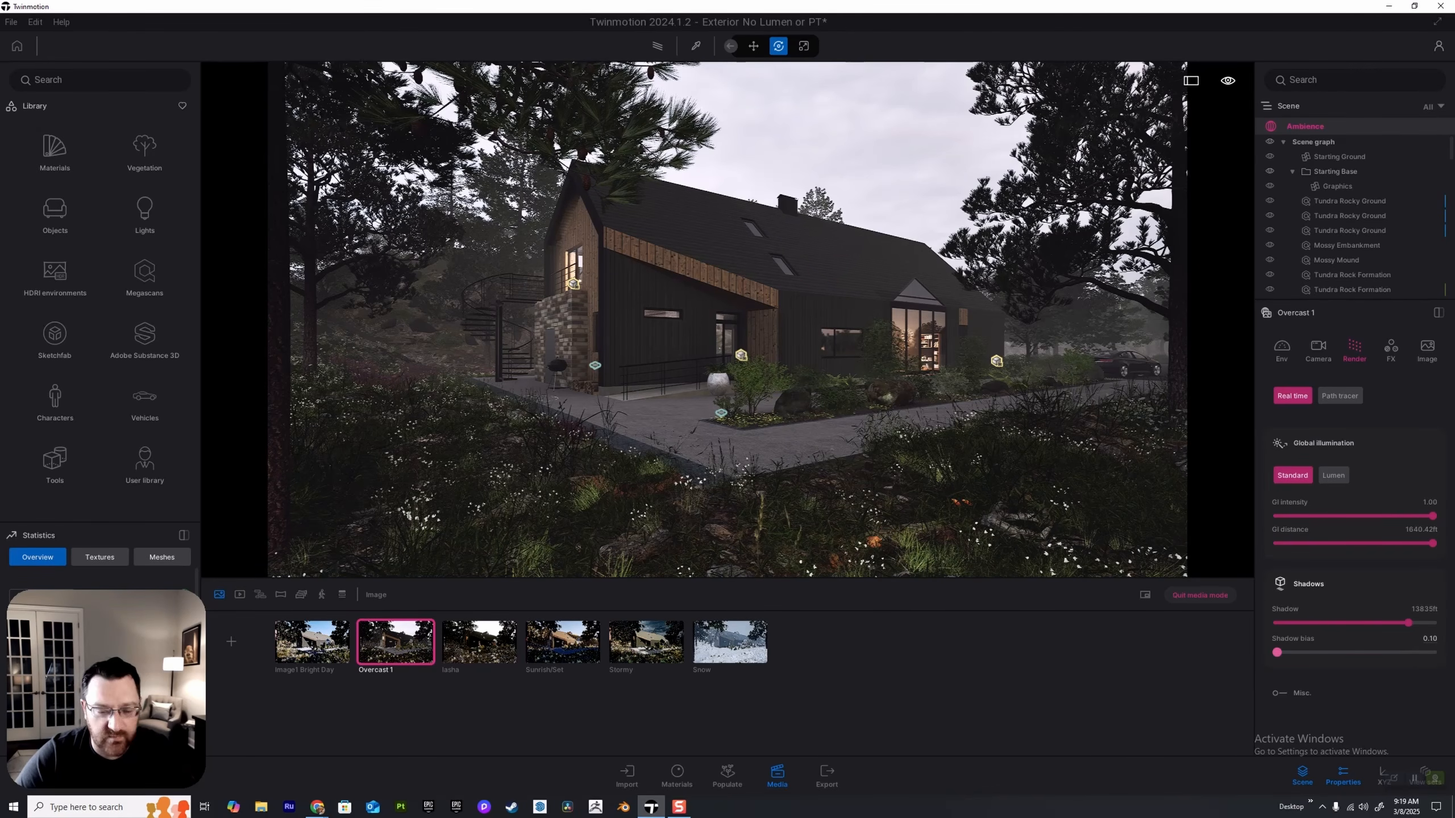
scroll(1355, 550, down, 1)
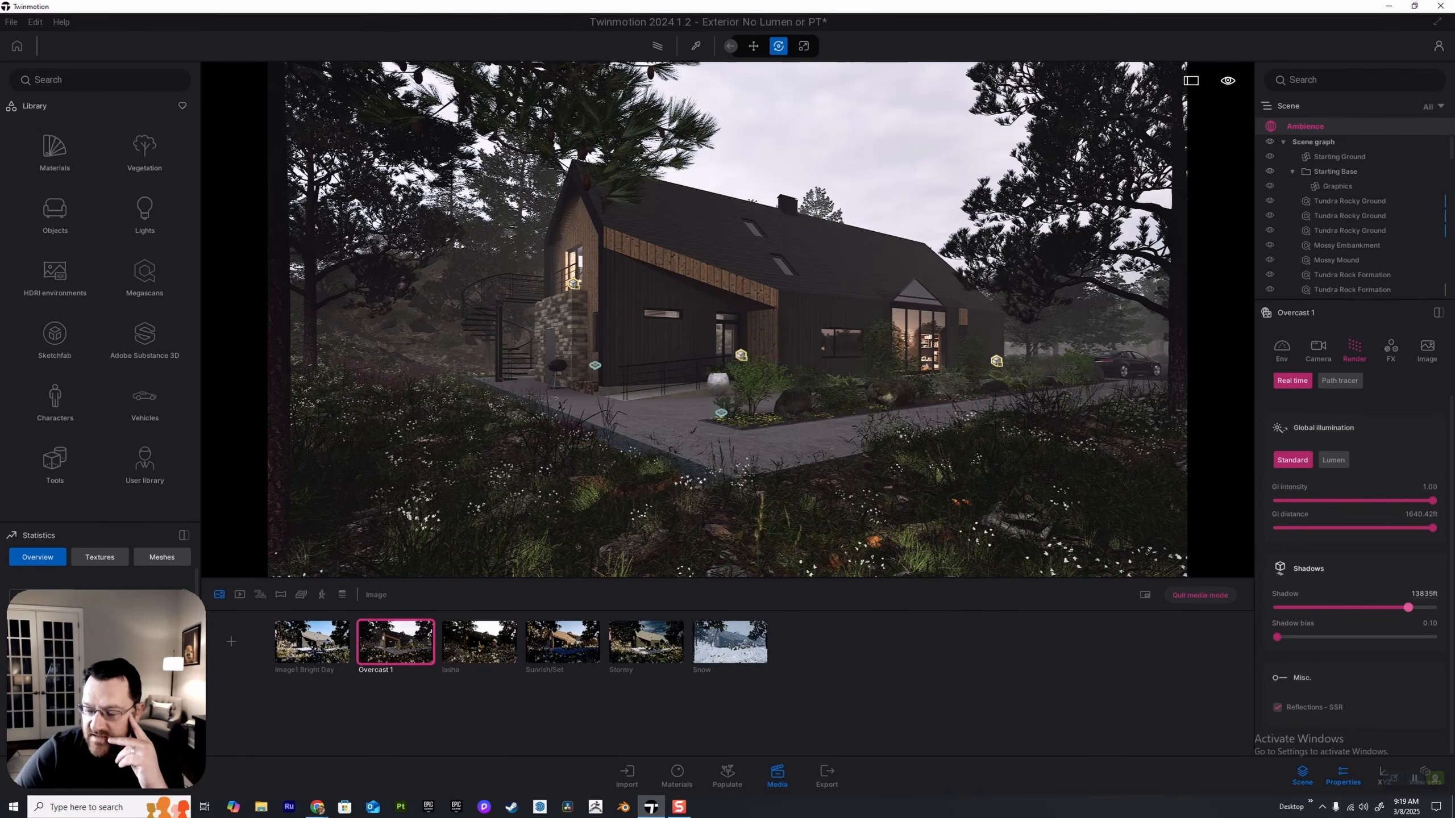
Step: Compare the render with the SSR reflections off and on, keeping them enabled
click(1278, 707)
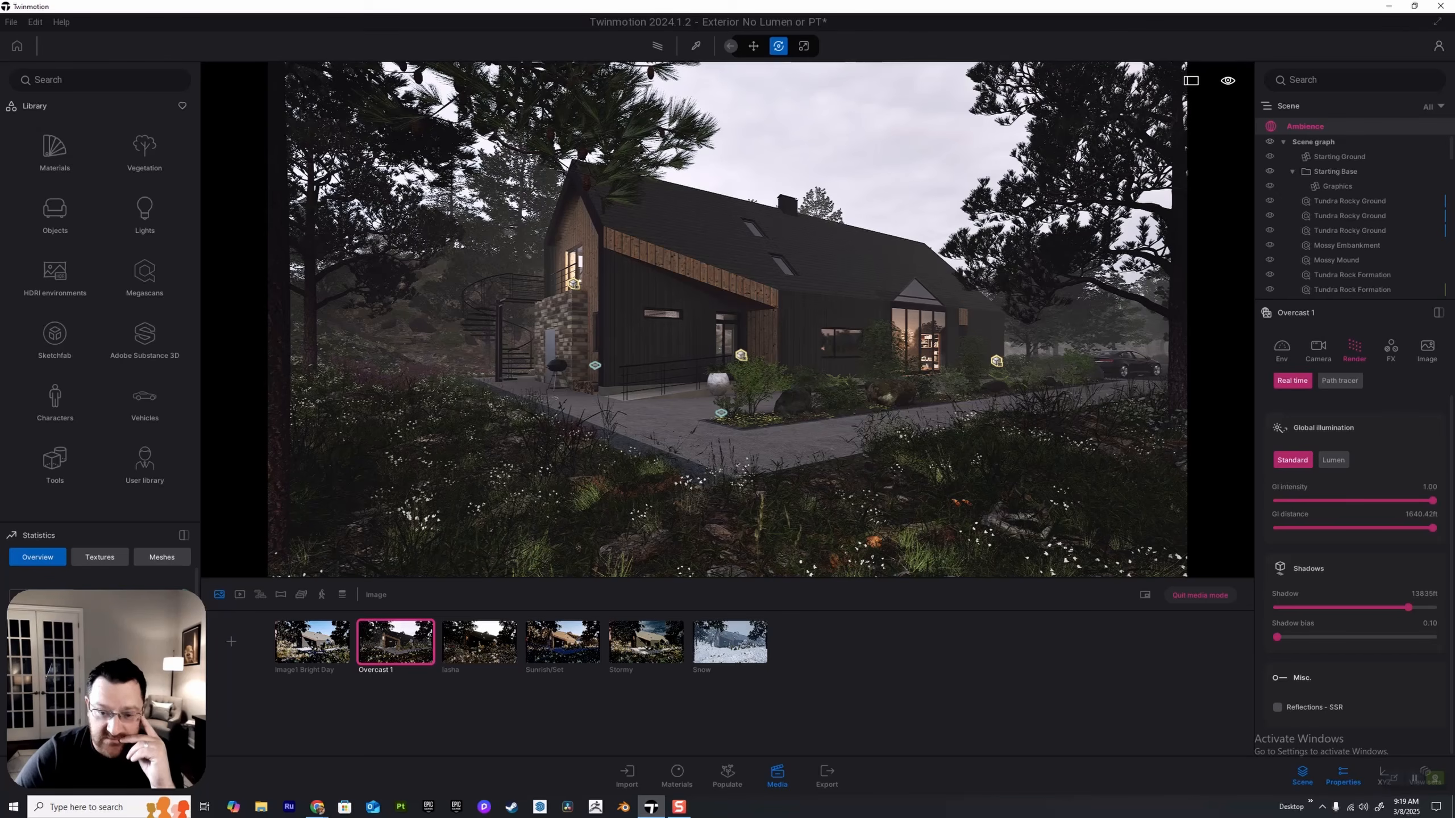
click(1277, 707)
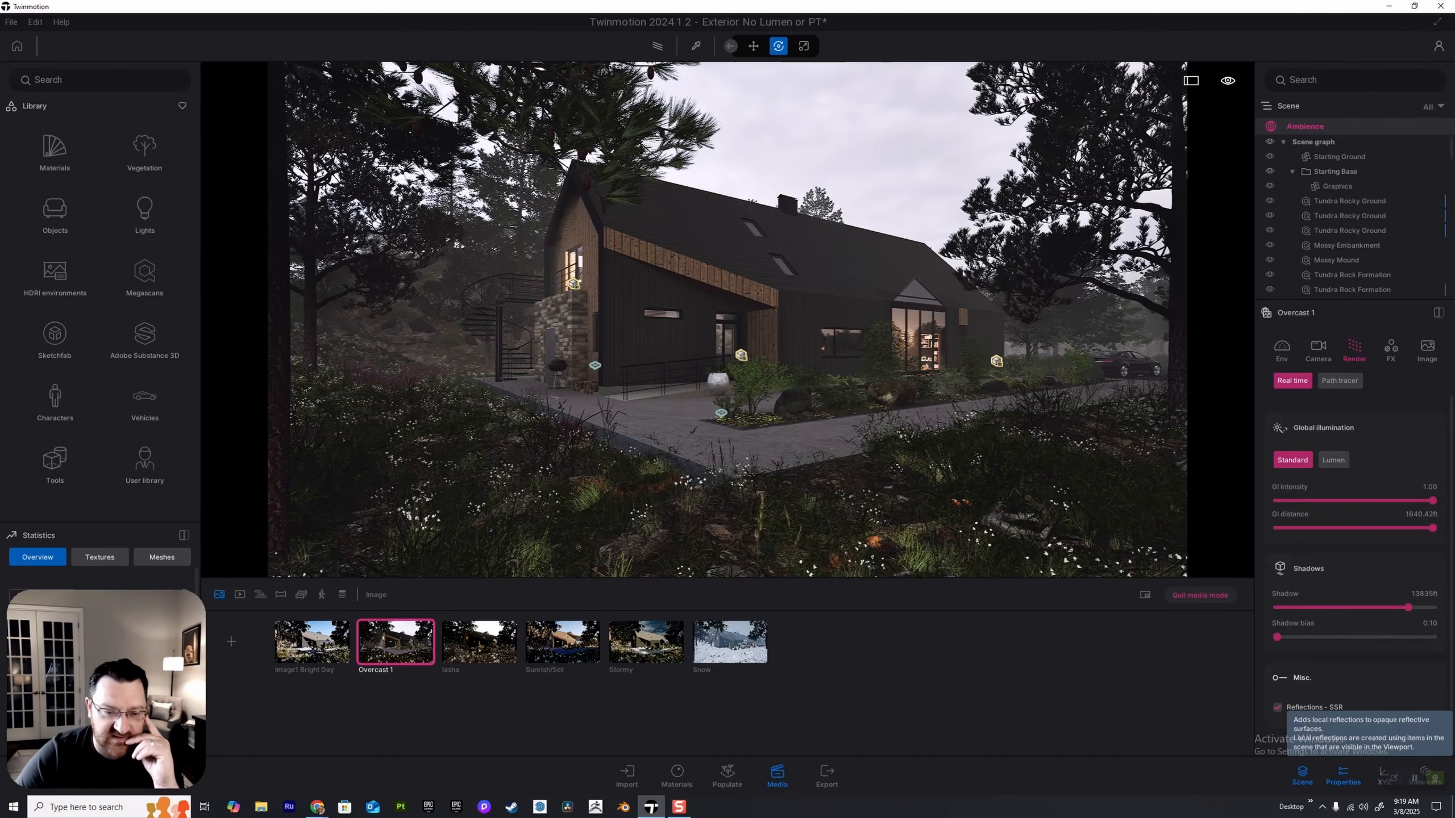
click(1278, 707)
click(1278, 707)
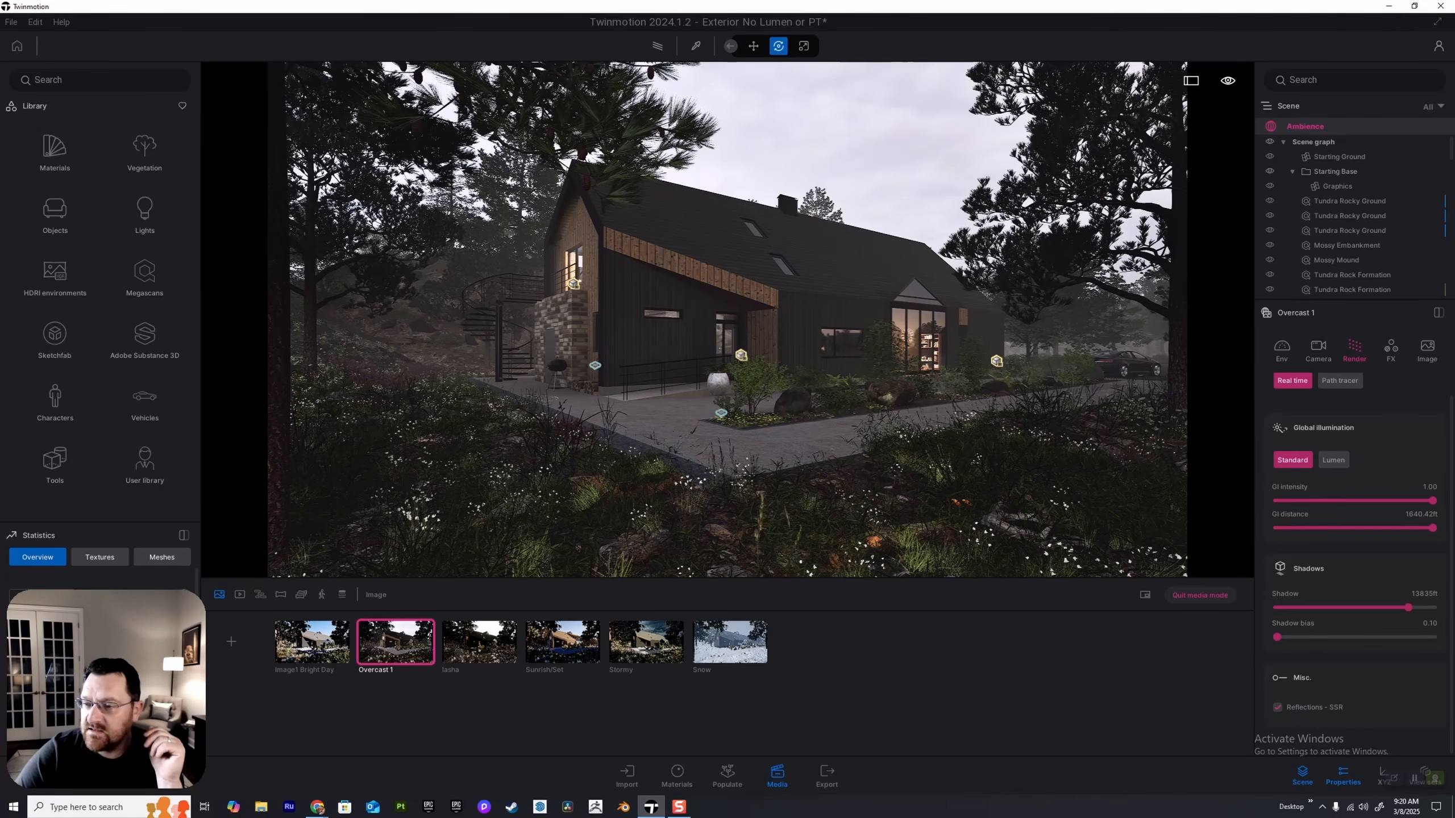
Step: Filter the scene graph to lights, and review the first omnidirectional light and the first area light, including its shadow options
click(1433, 107)
click(1377, 219)
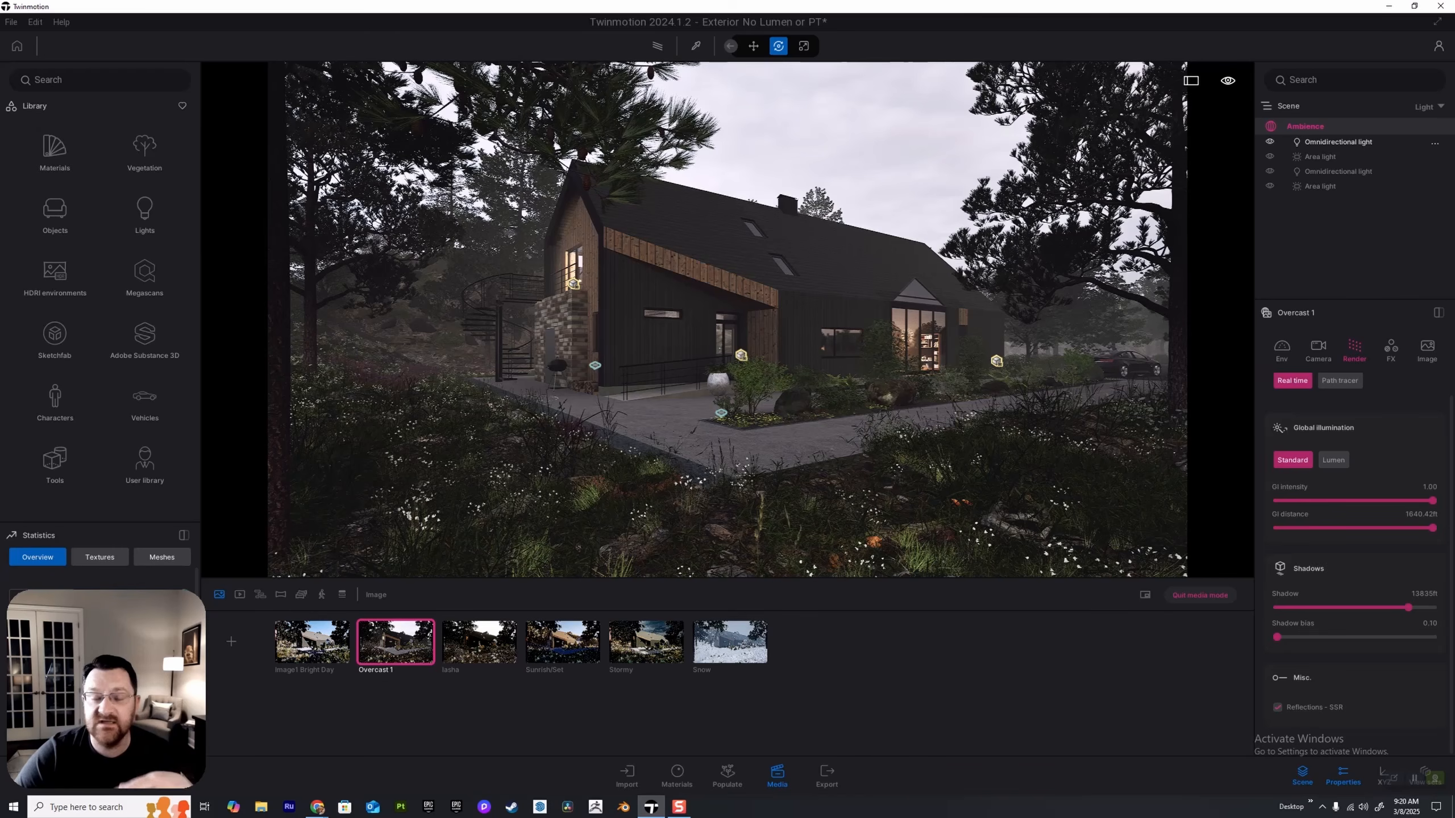
click(1338, 142)
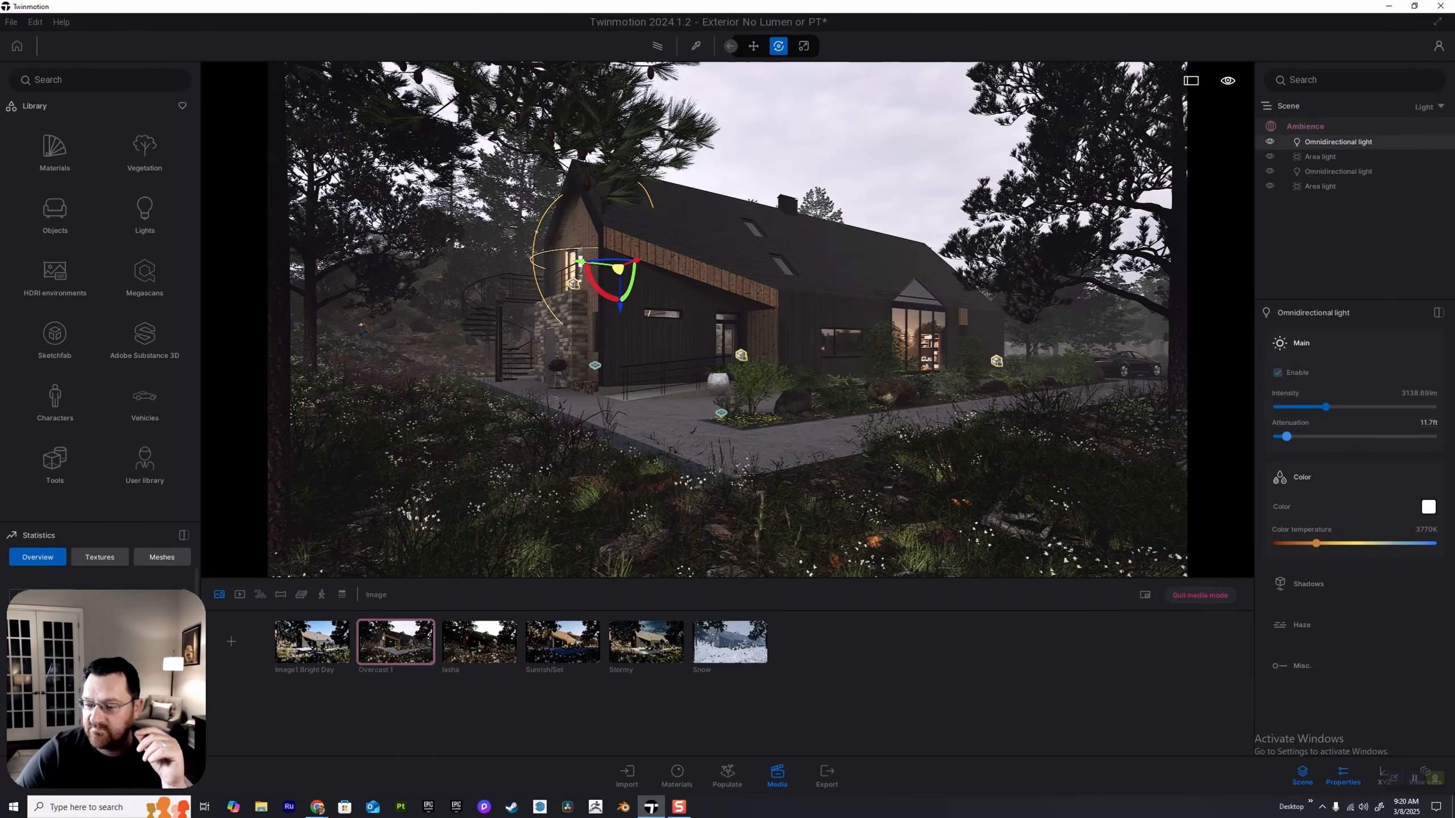
click(1321, 156)
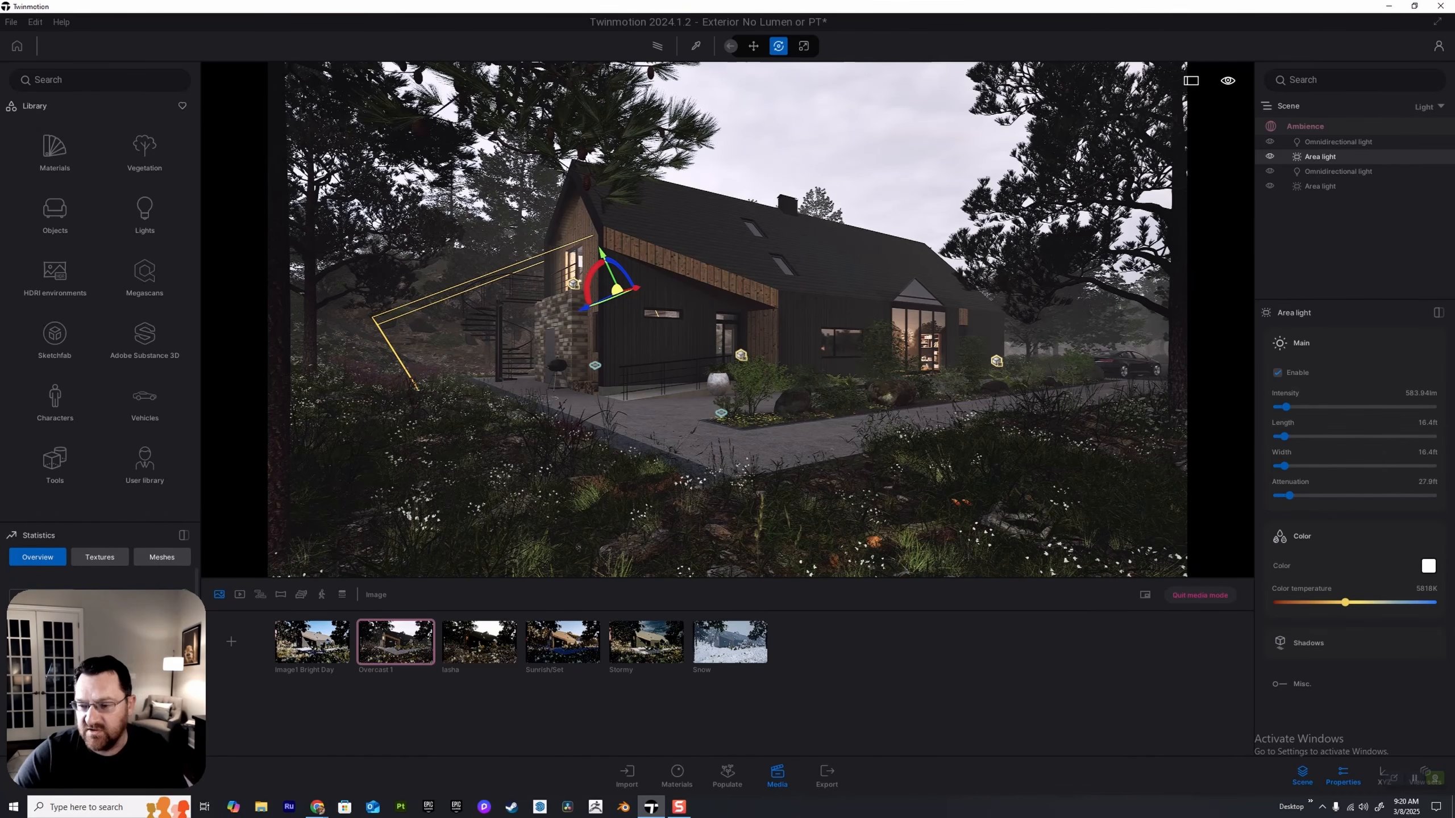
click(1308, 643)
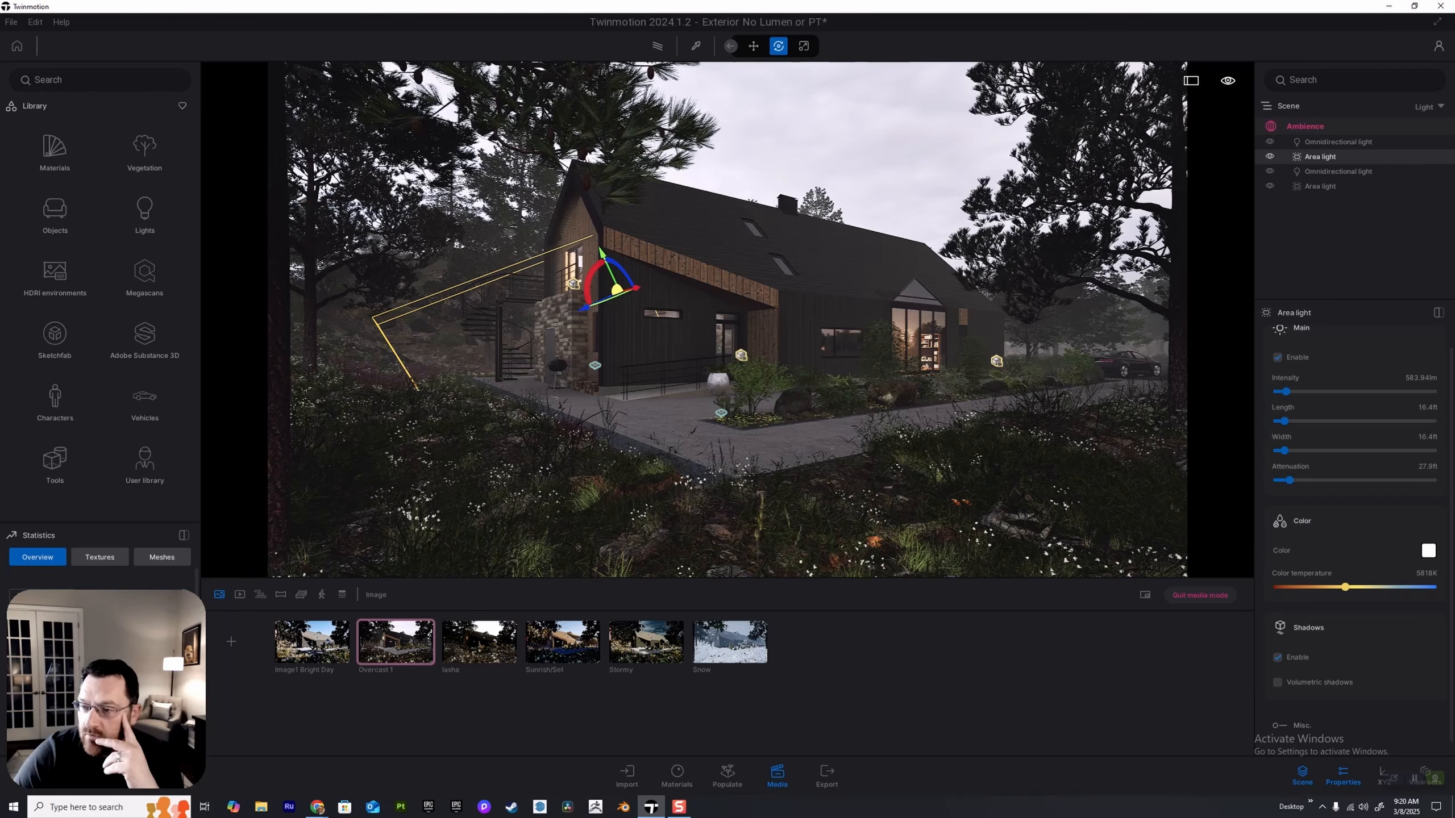
Step: Return to the Ambience effects settings of Overcast 1 and browse the available color gradient presets
click(1305, 126)
click(1391, 350)
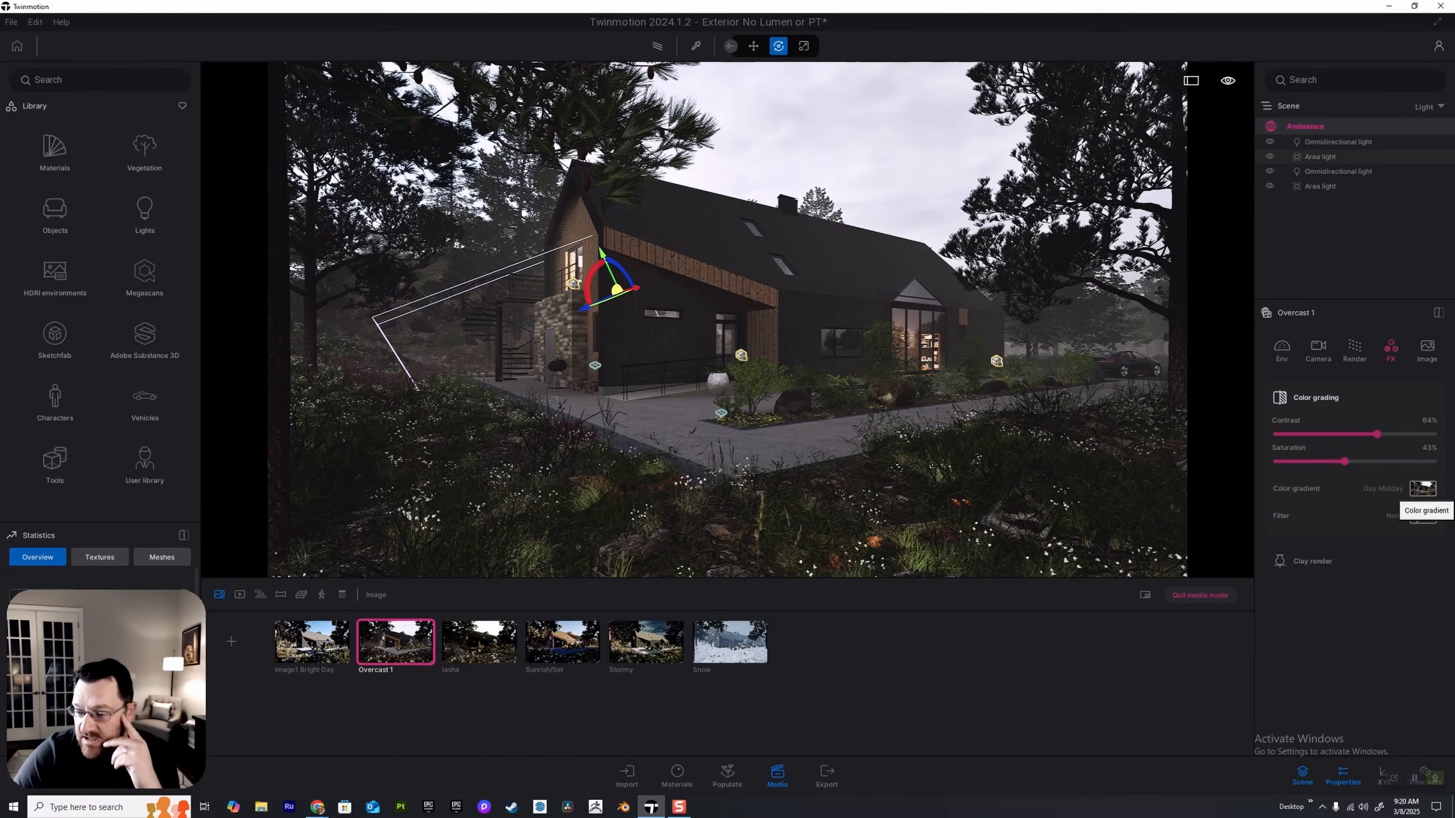
click(1423, 488)
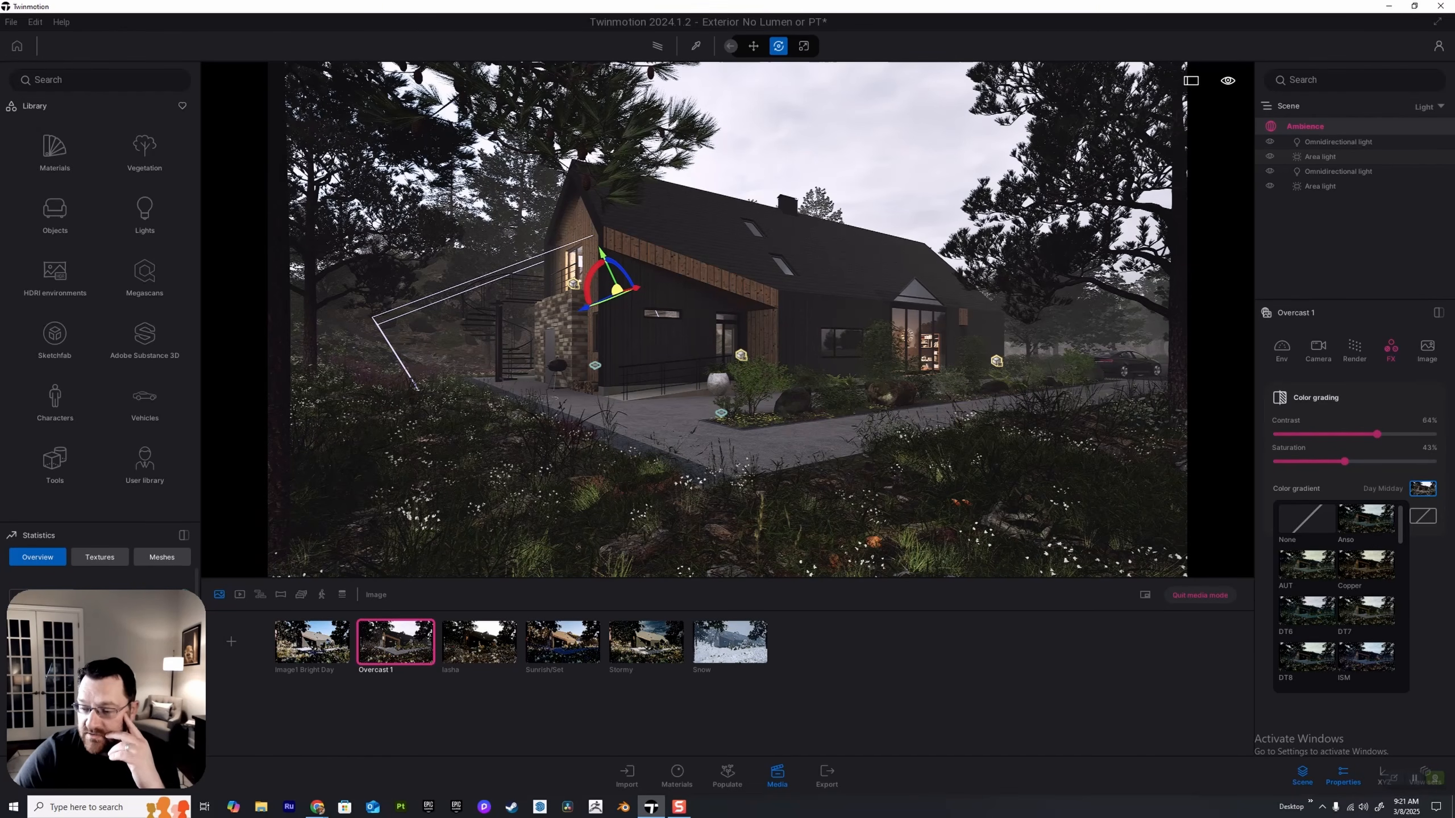
scroll(1336, 596, down, 3)
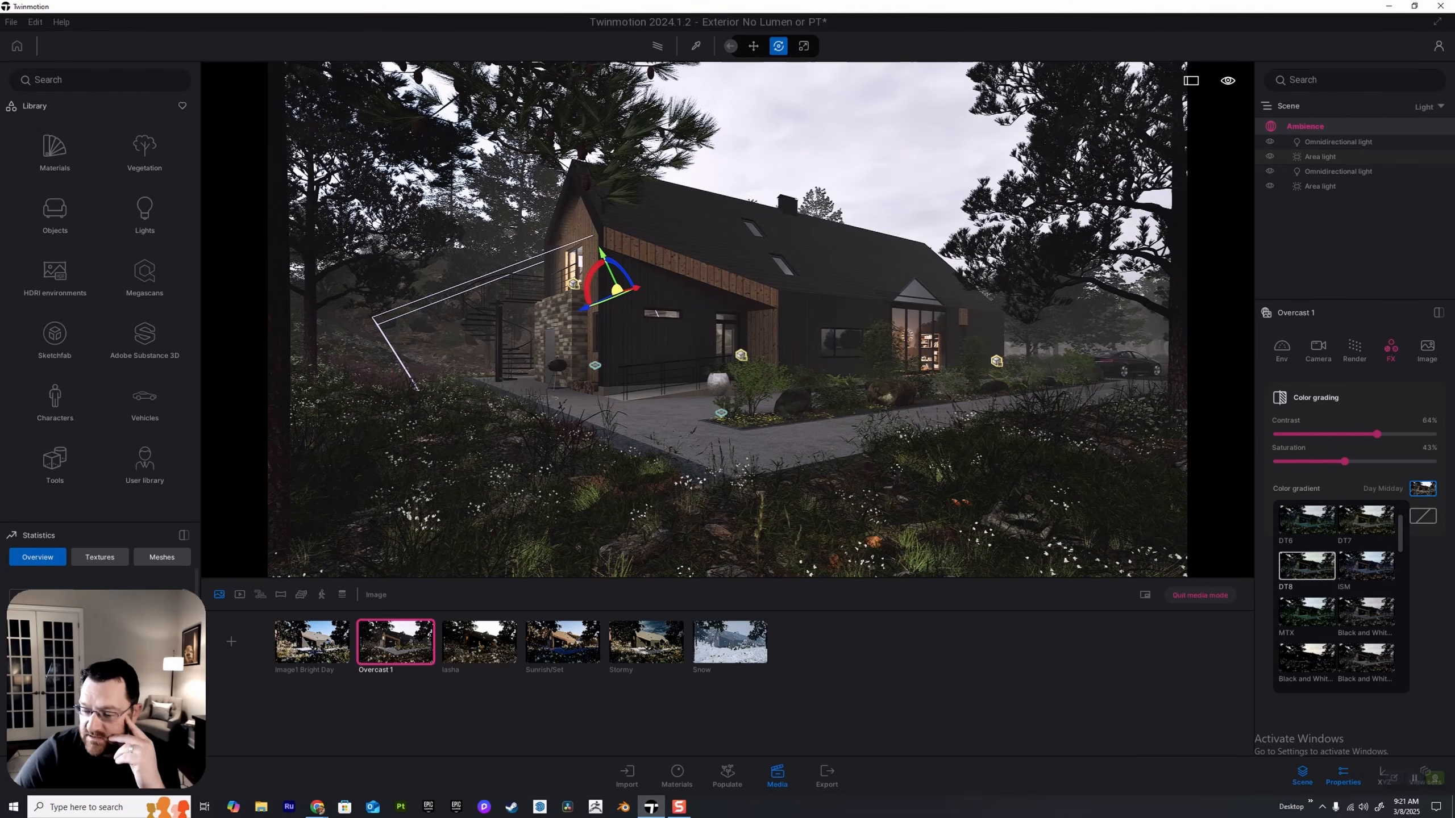
scroll(1306, 527, down, 3)
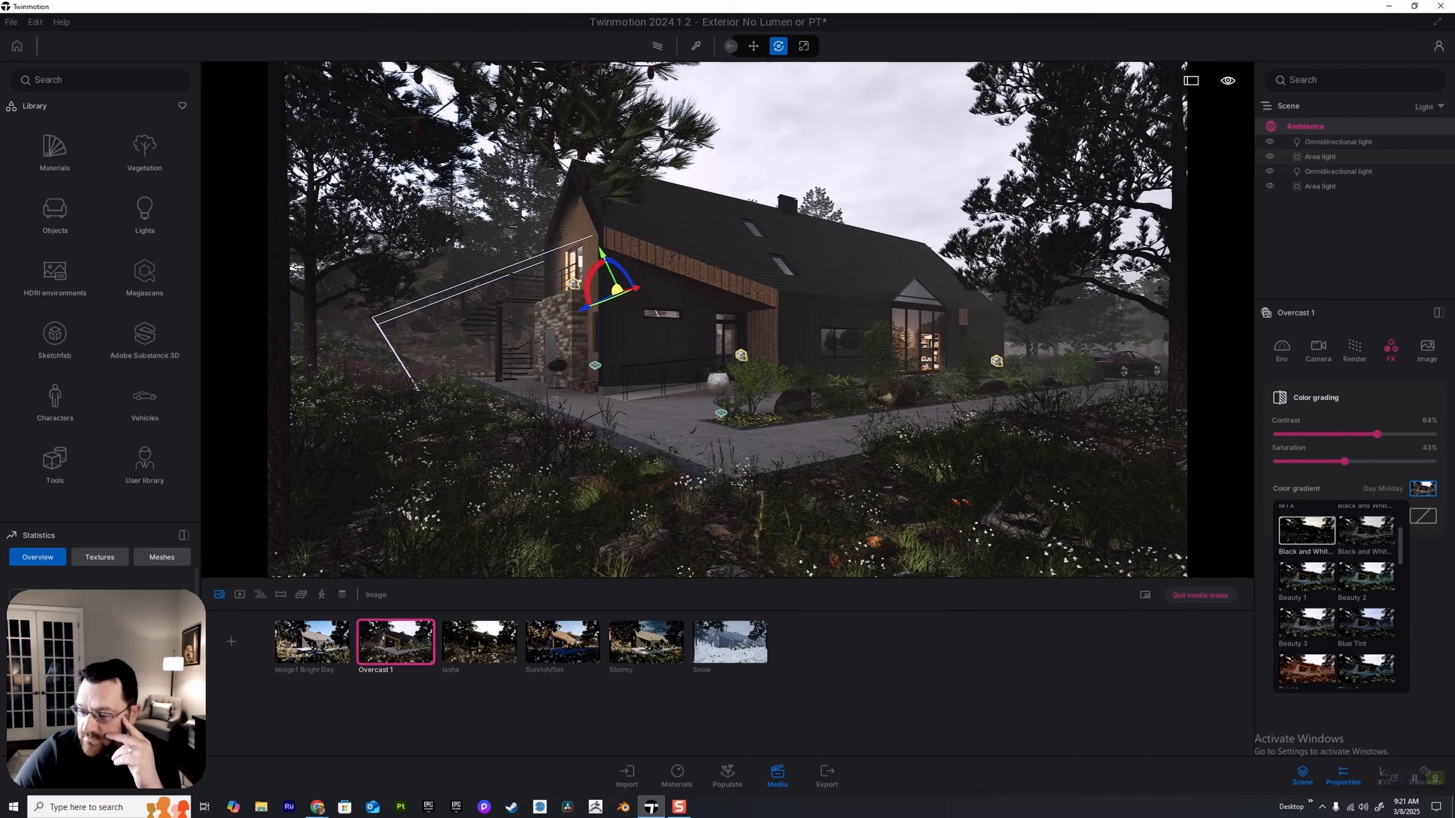
scroll(1307, 550, down, 4)
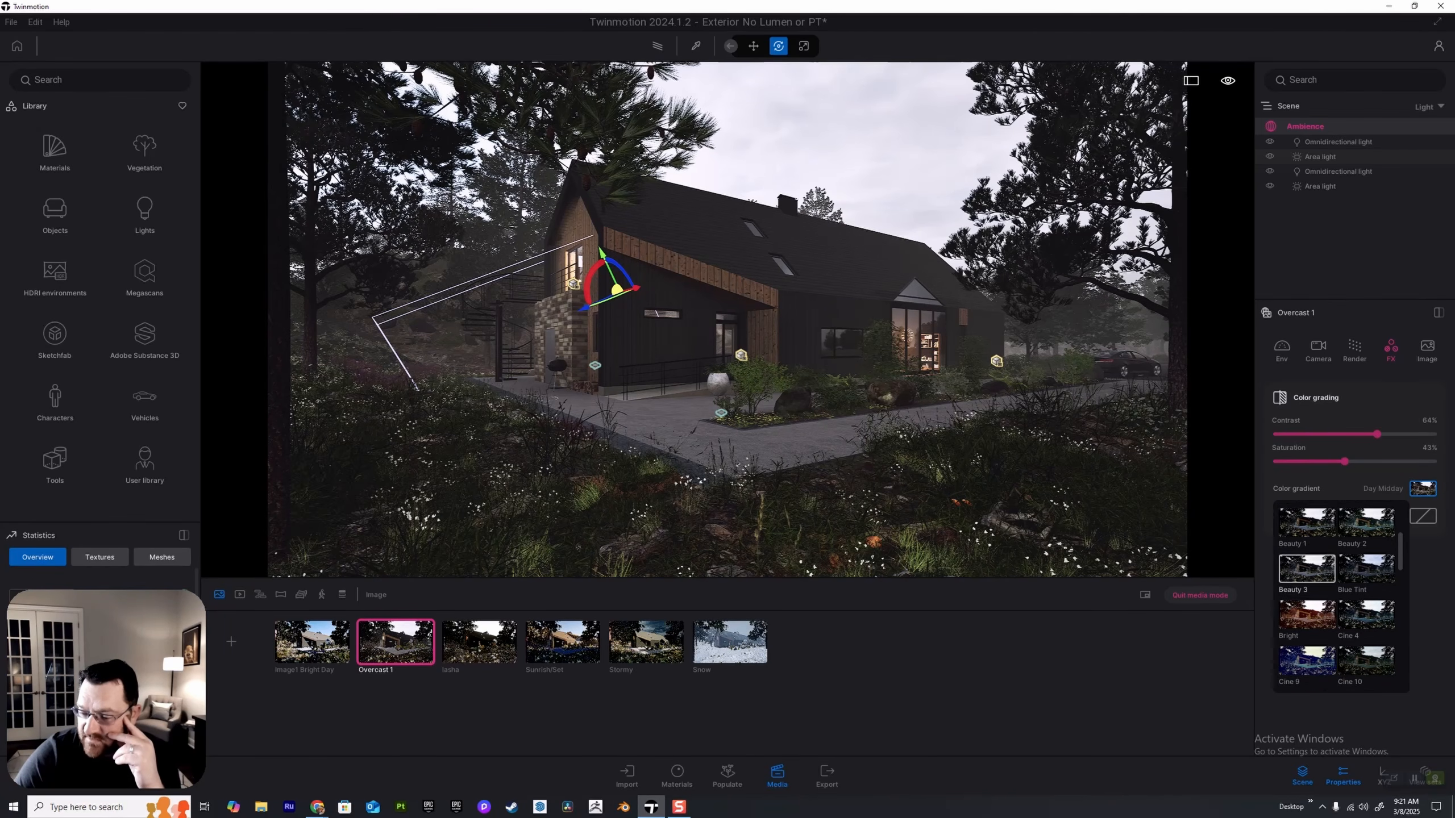
scroll(1336, 596, up, 4)
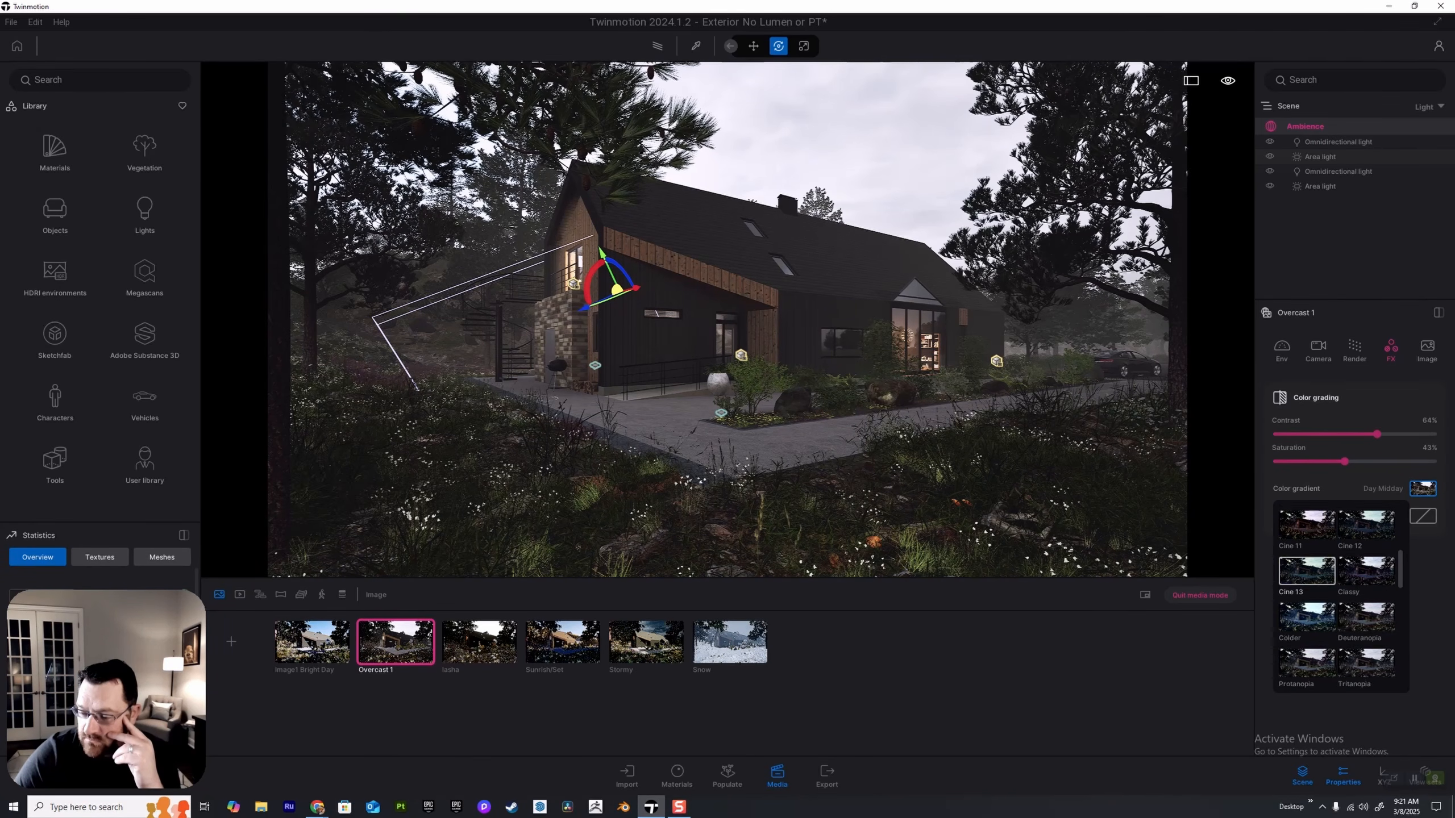
scroll(1336, 596, down, 5)
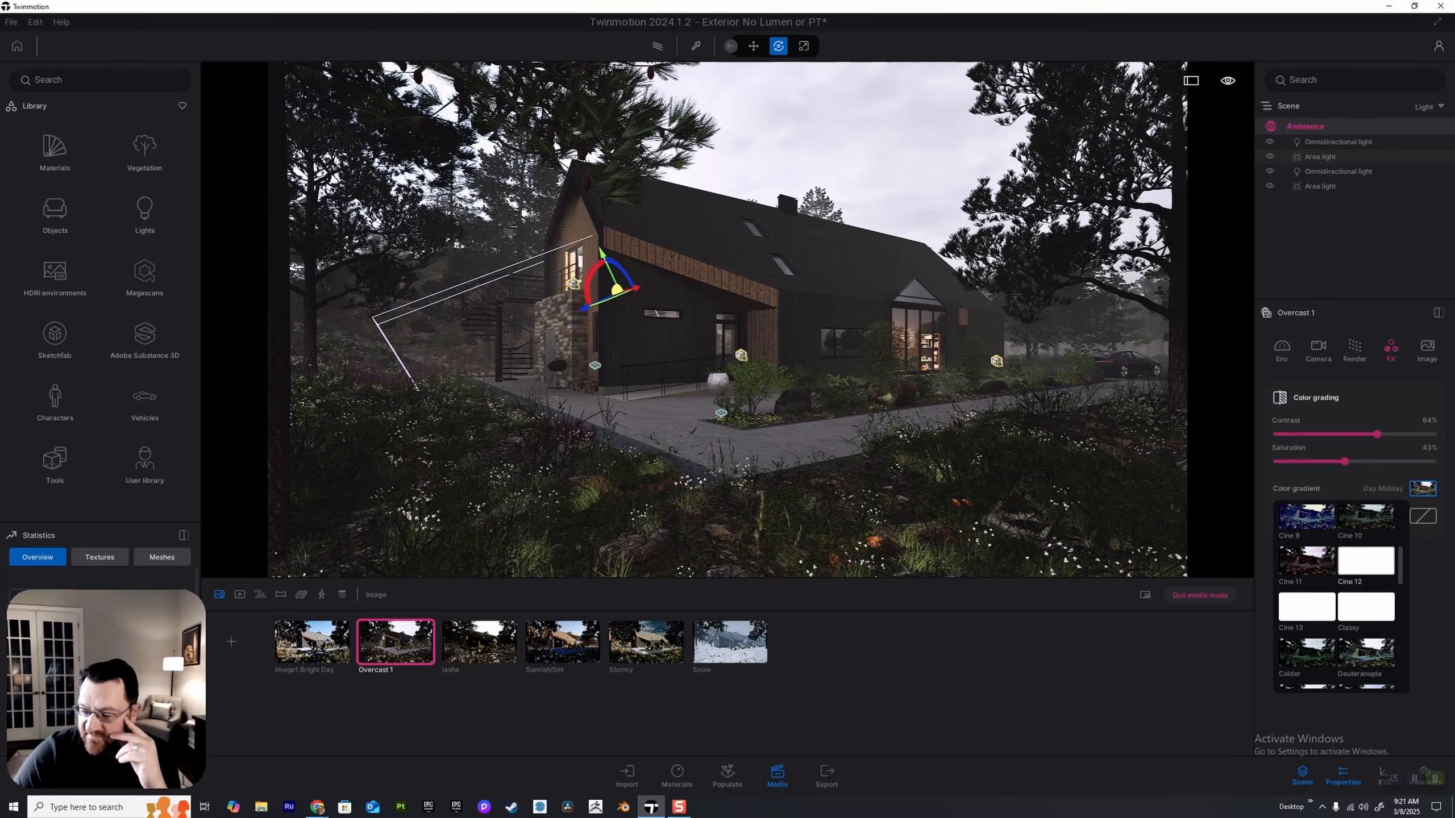
scroll(1336, 596, down, 2)
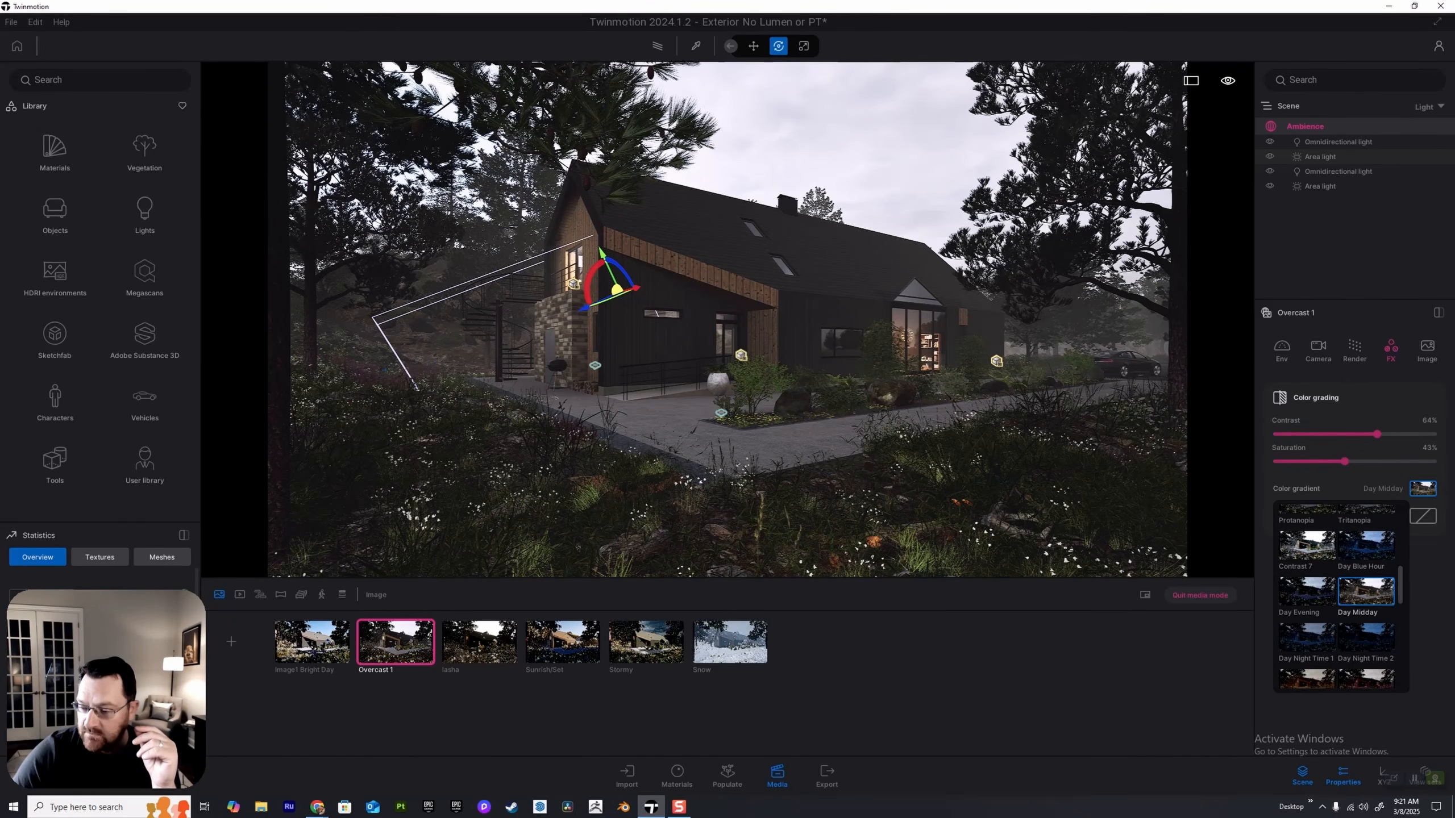
Step: Test the color gradient None on Overcast 1, undo it to restore Day Midday, and check the image format settings
scroll(1336, 596, up, 10)
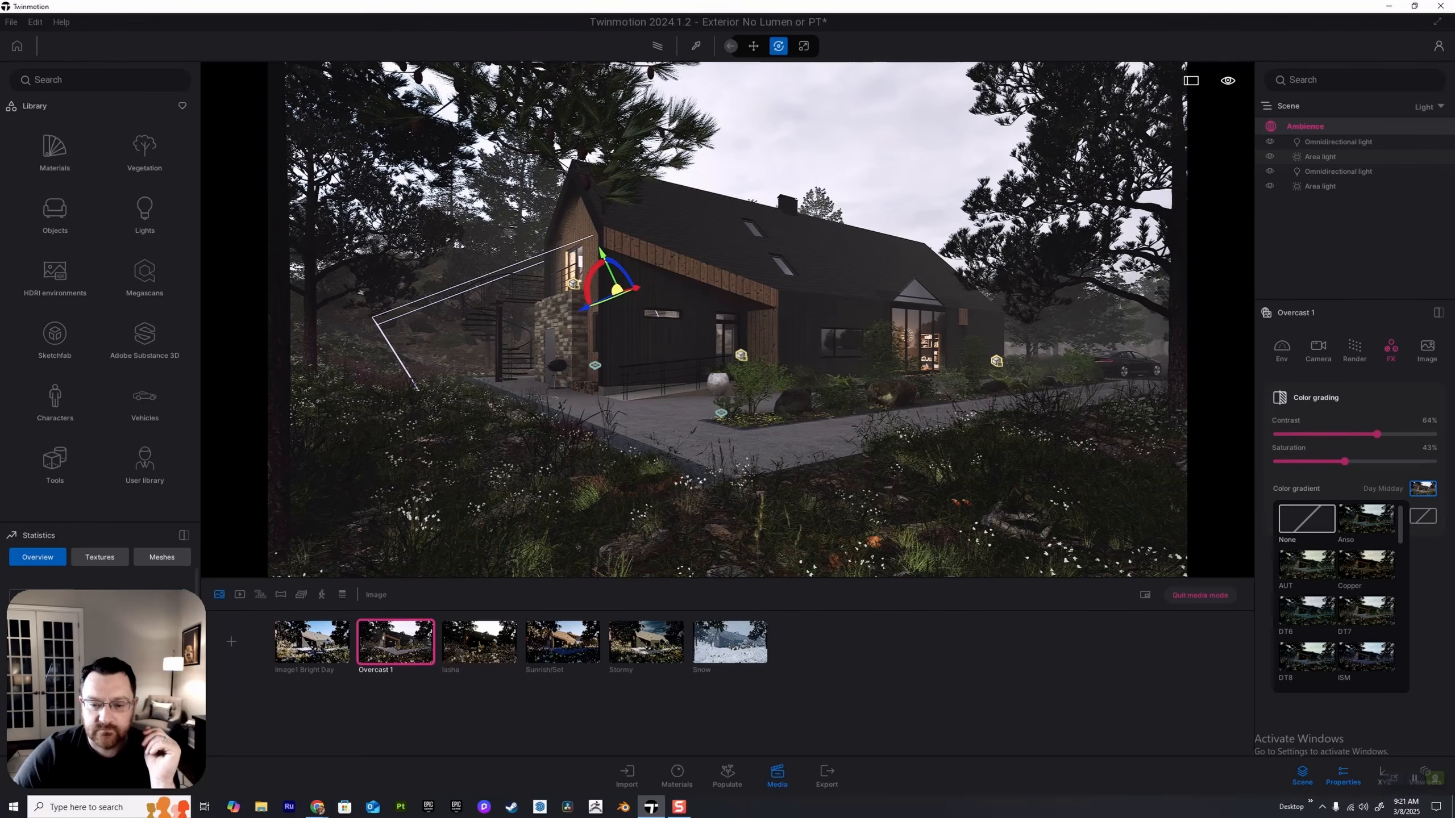
click(1306, 519)
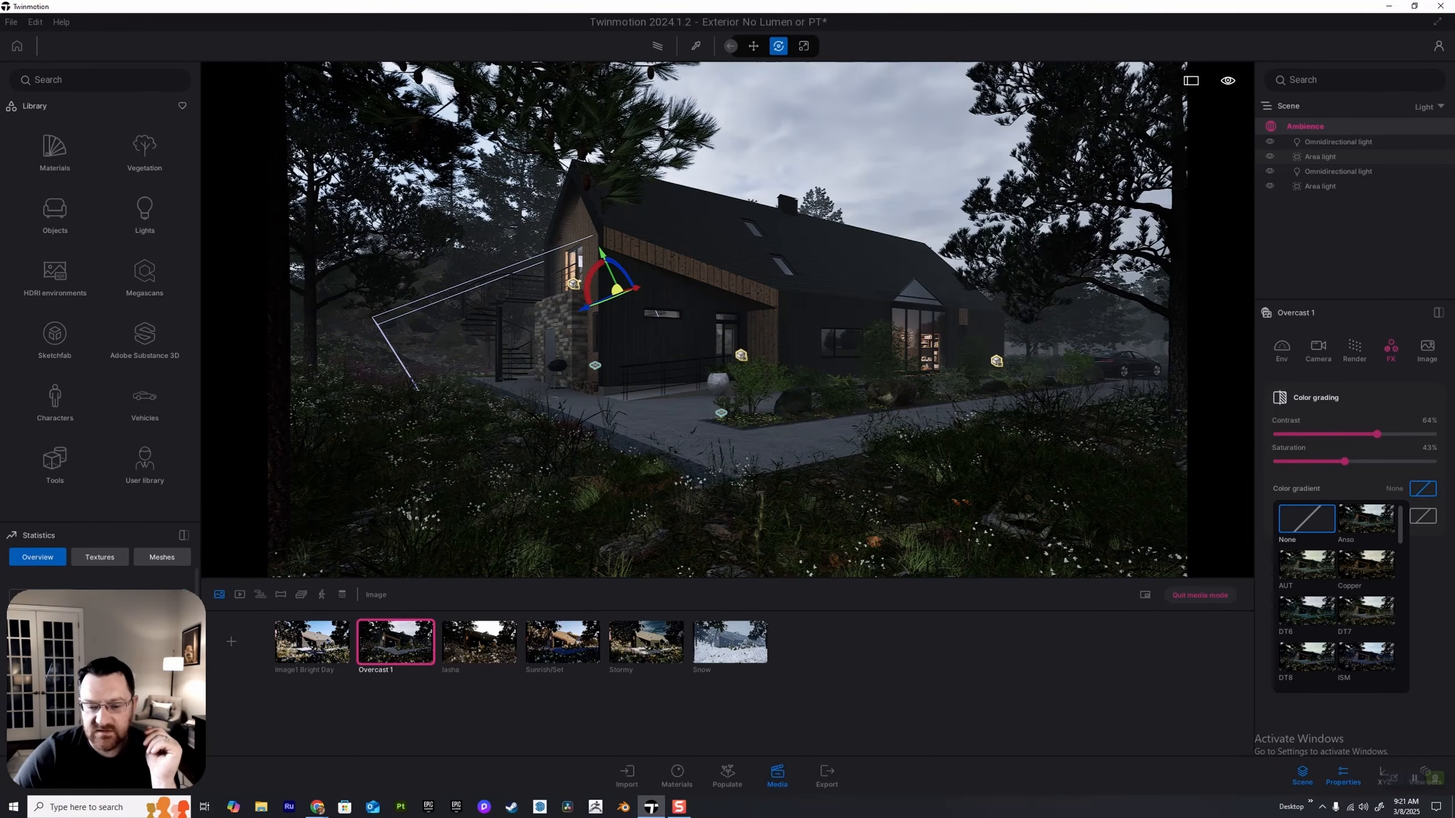
scroll(1366, 528, down, 5)
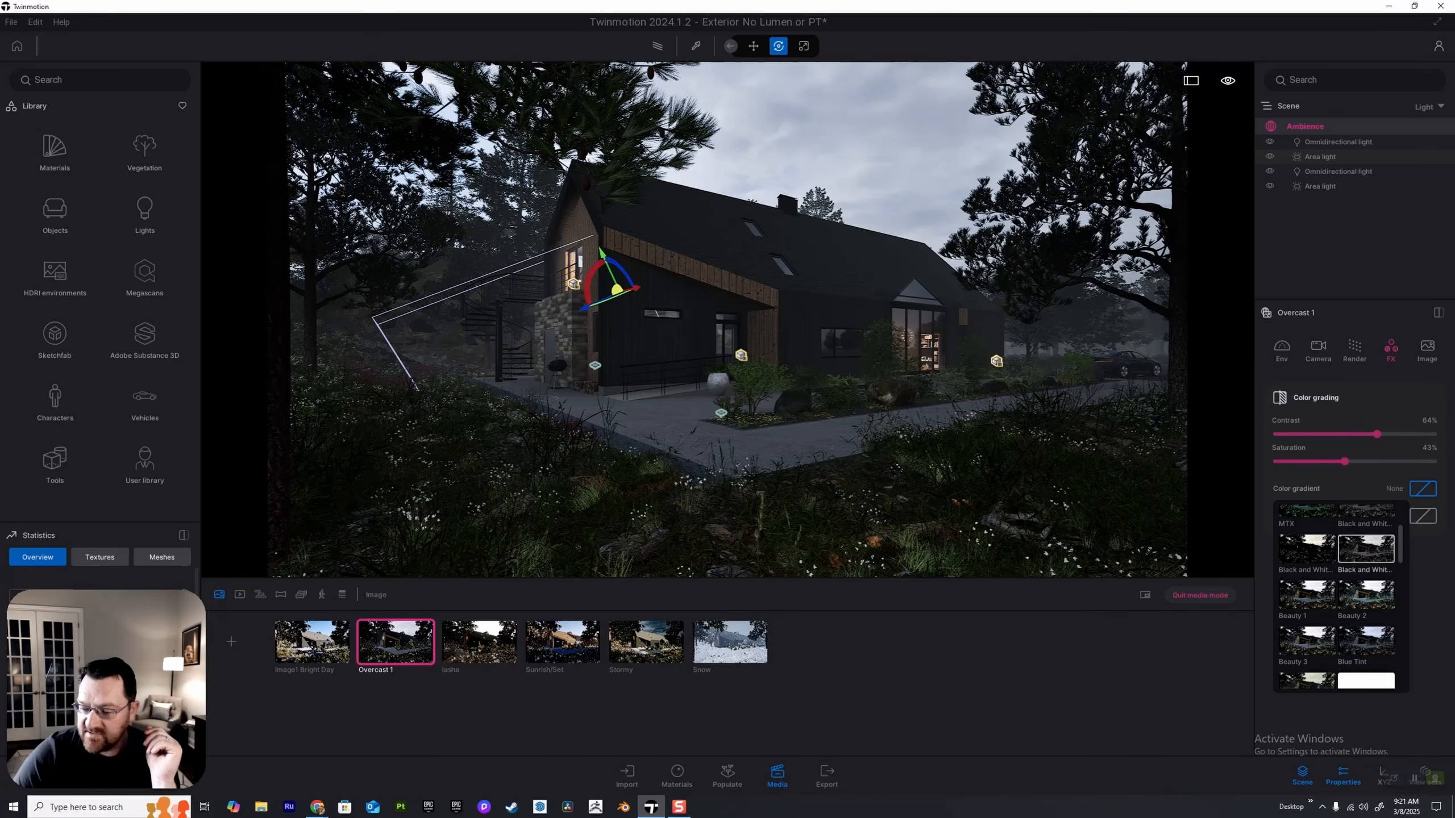
key(Escape)
key(ctrl+z)
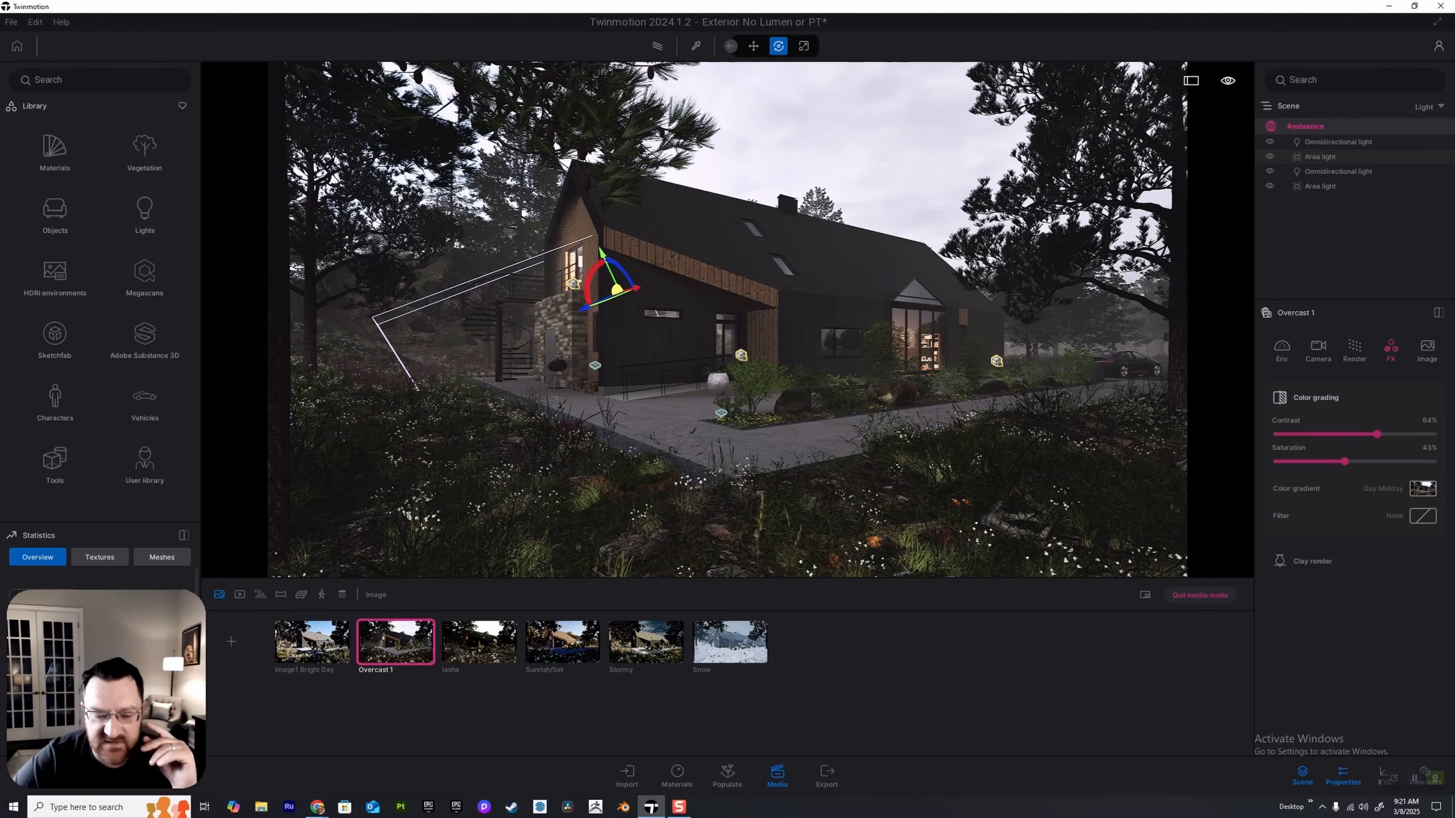
click(1427, 350)
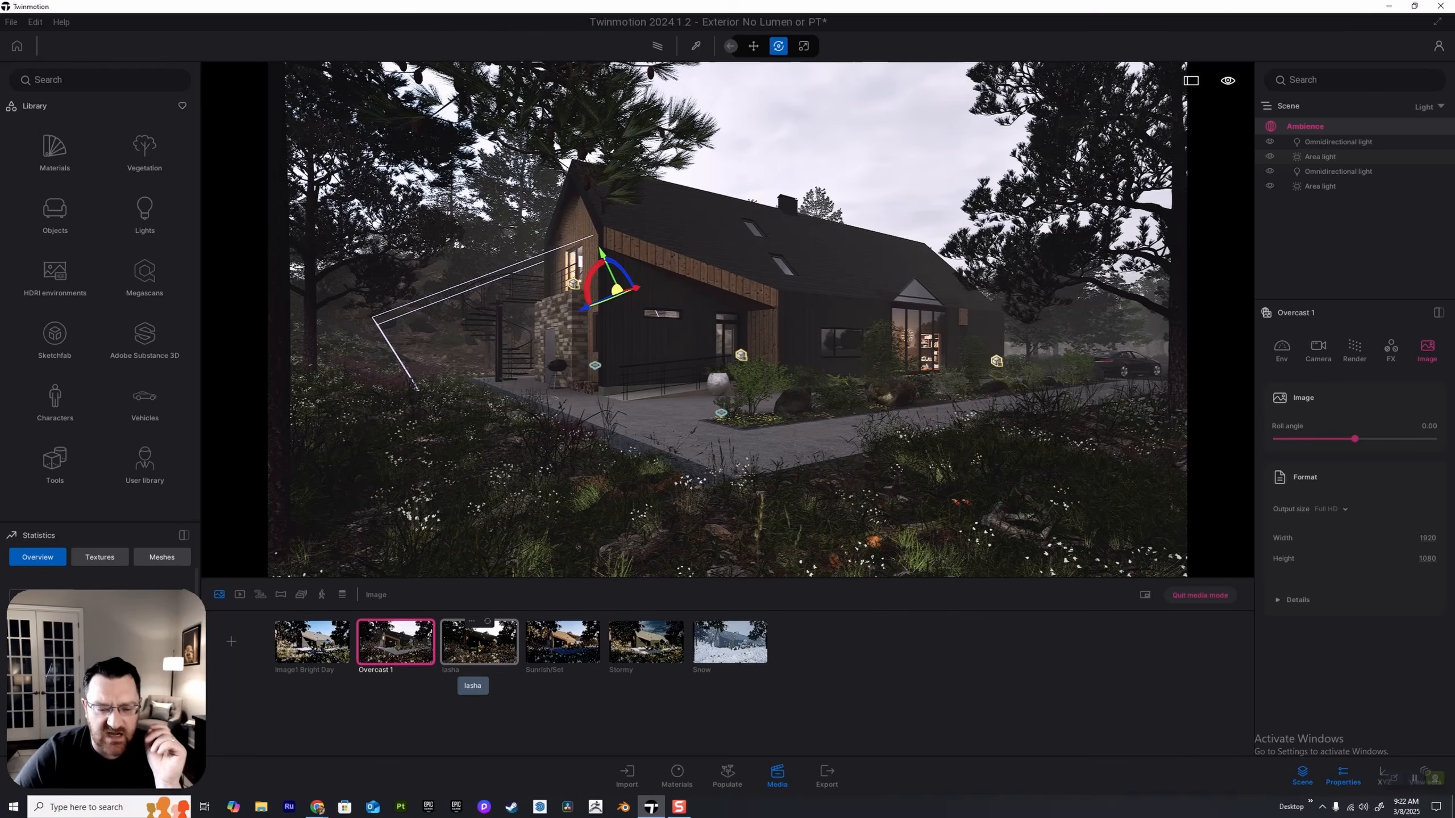
Step: Switch to the third exterior image, raise its HDRI environment intensity to 100.00, and test rotating the HDRI about half a turn
click(479, 642)
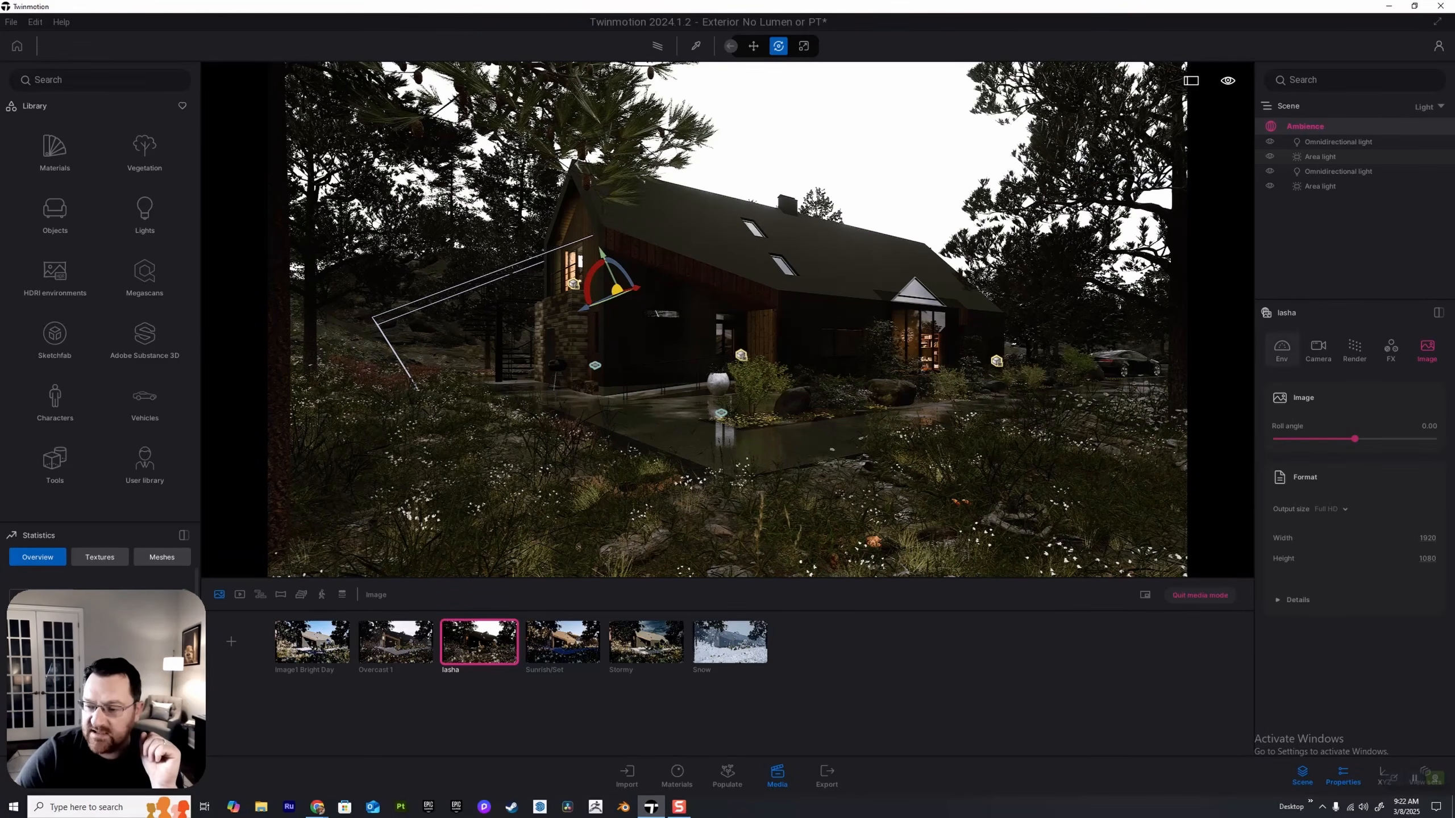
click(1282, 350)
scroll(1355, 564, down, 8)
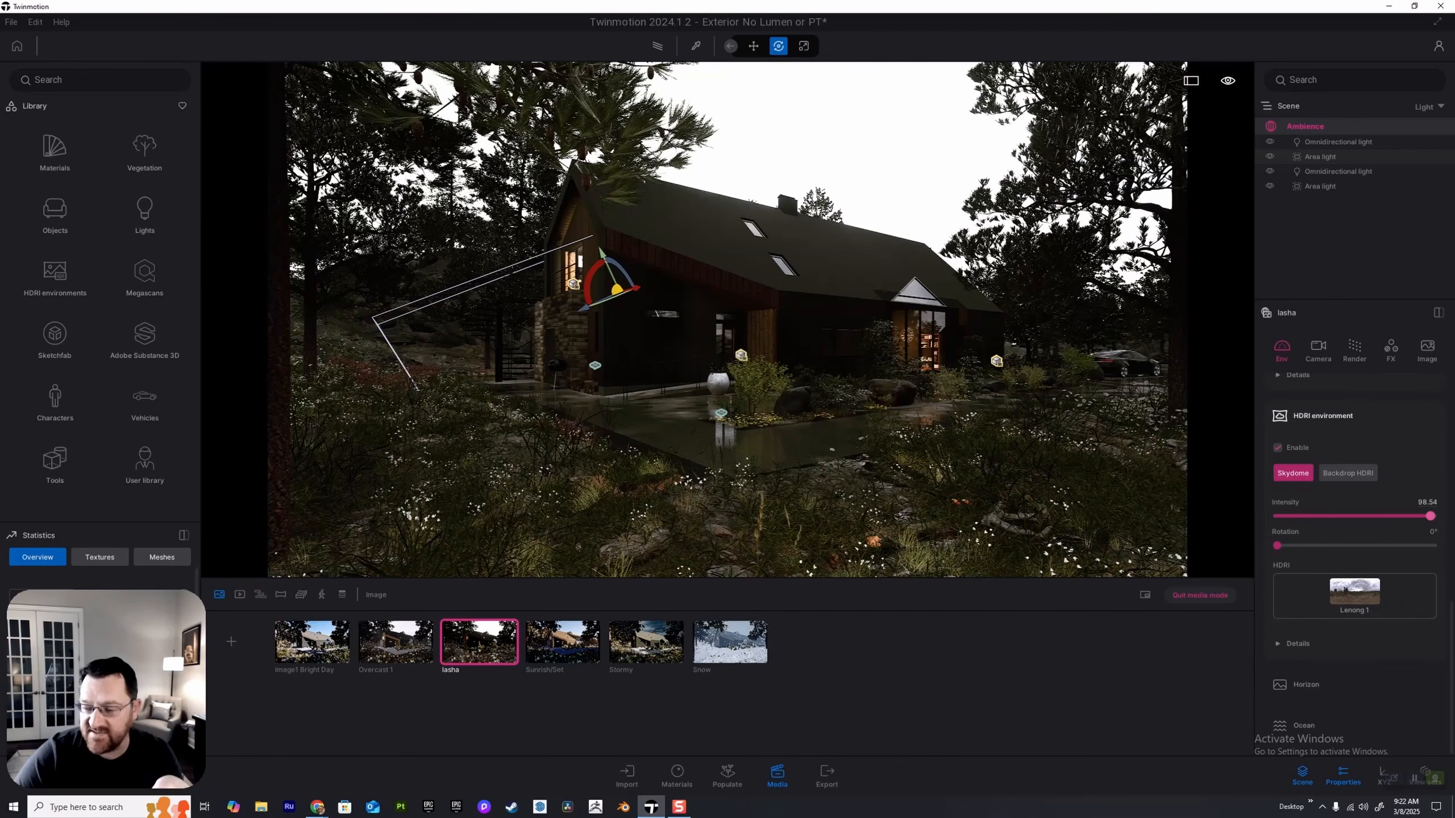
mouse_move(1430, 517)
mouse_down()
mouse_move(1276, 516)
mouse_move(1432, 517)
mouse_up()
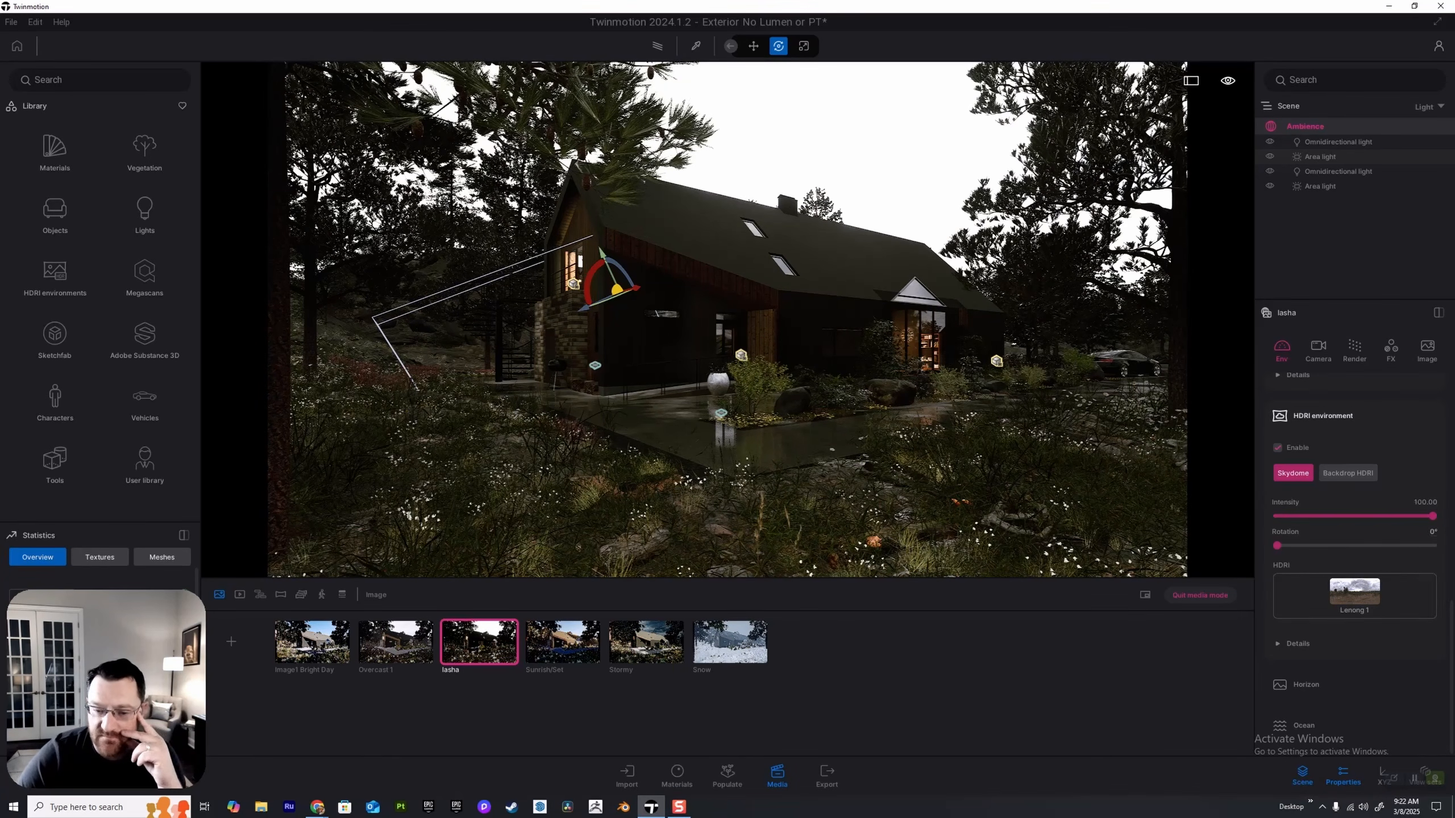
drag(1277, 545, 1359, 545)
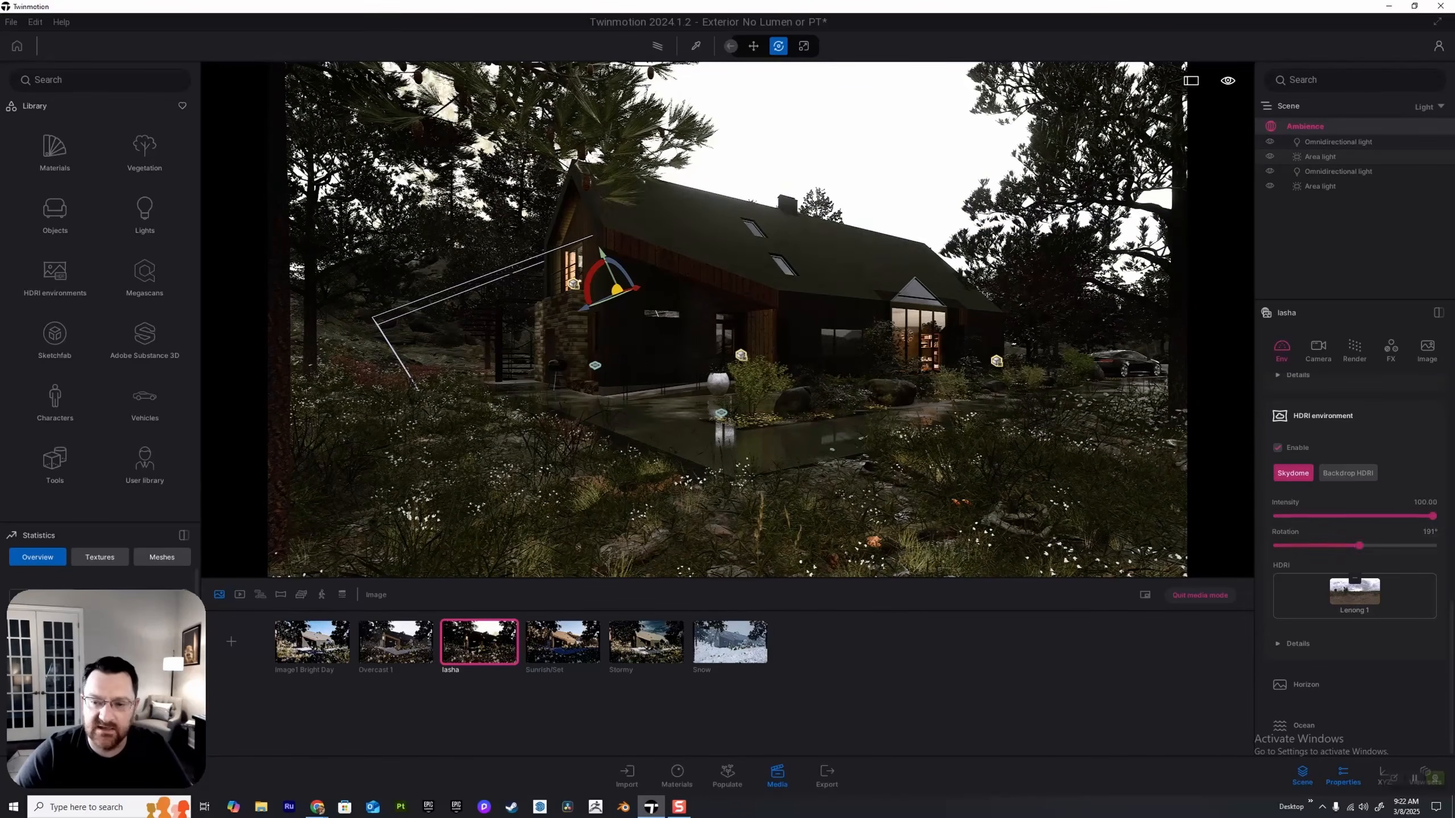
Step: Keep the sun intensity at 0 and reduce the sun size to 0.00 in the natural lighting details
scroll(1359, 546, up, 4)
scroll(1358, 546, up, 4)
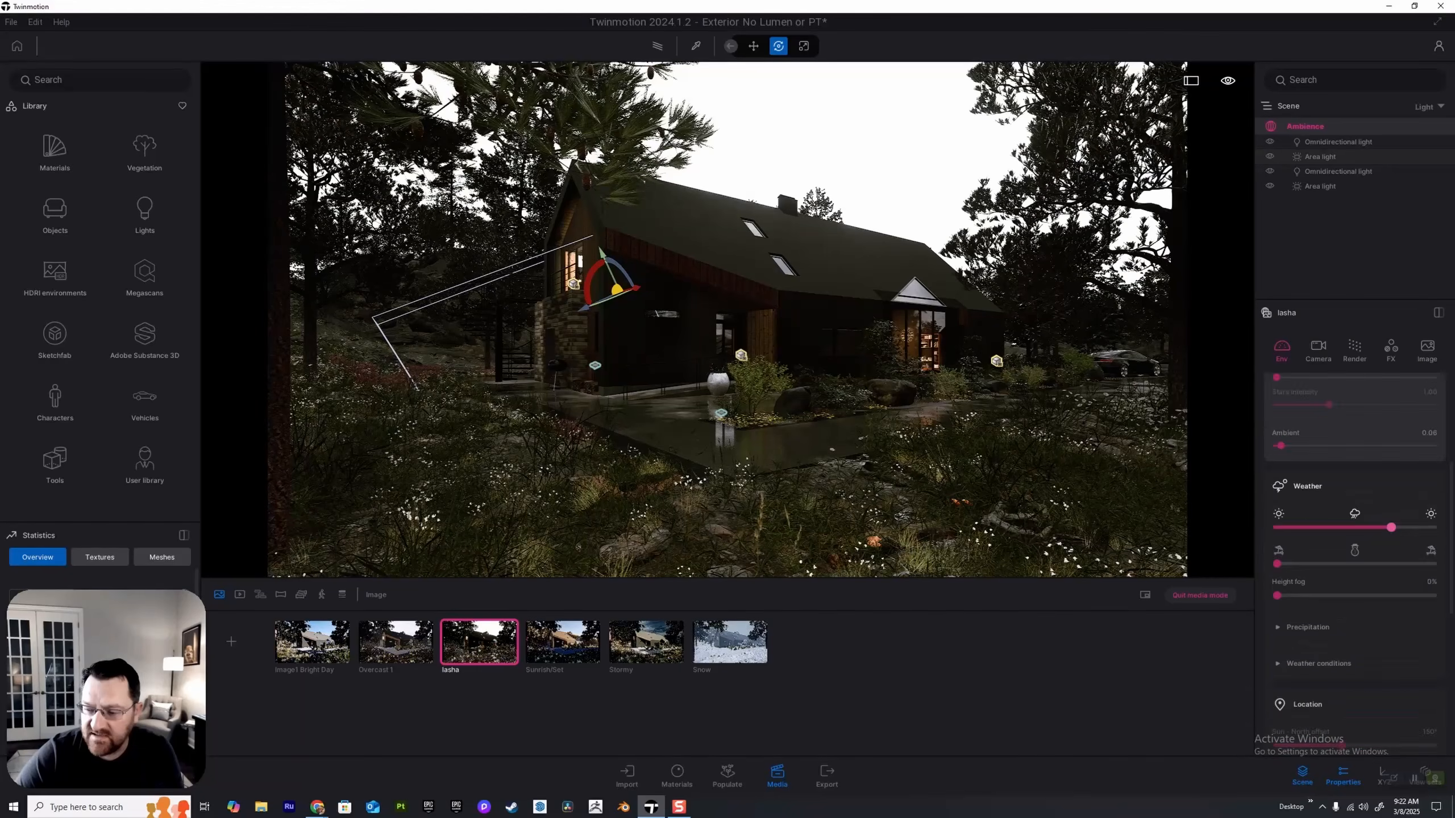
mouse_move(1277, 508)
mouse_down()
mouse_move(1434, 509)
mouse_move(1276, 509)
mouse_up()
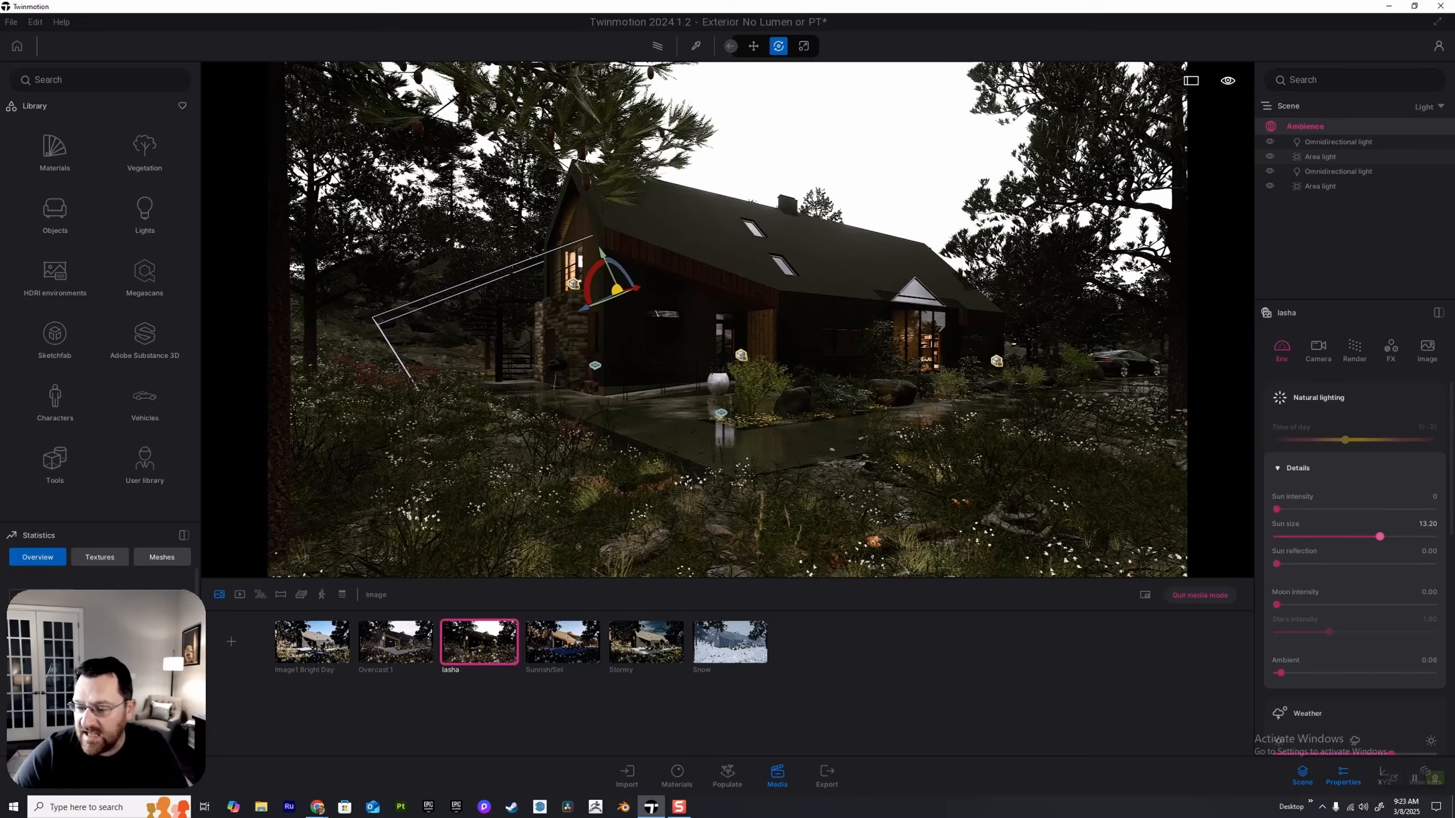
drag(1379, 537, 1277, 536)
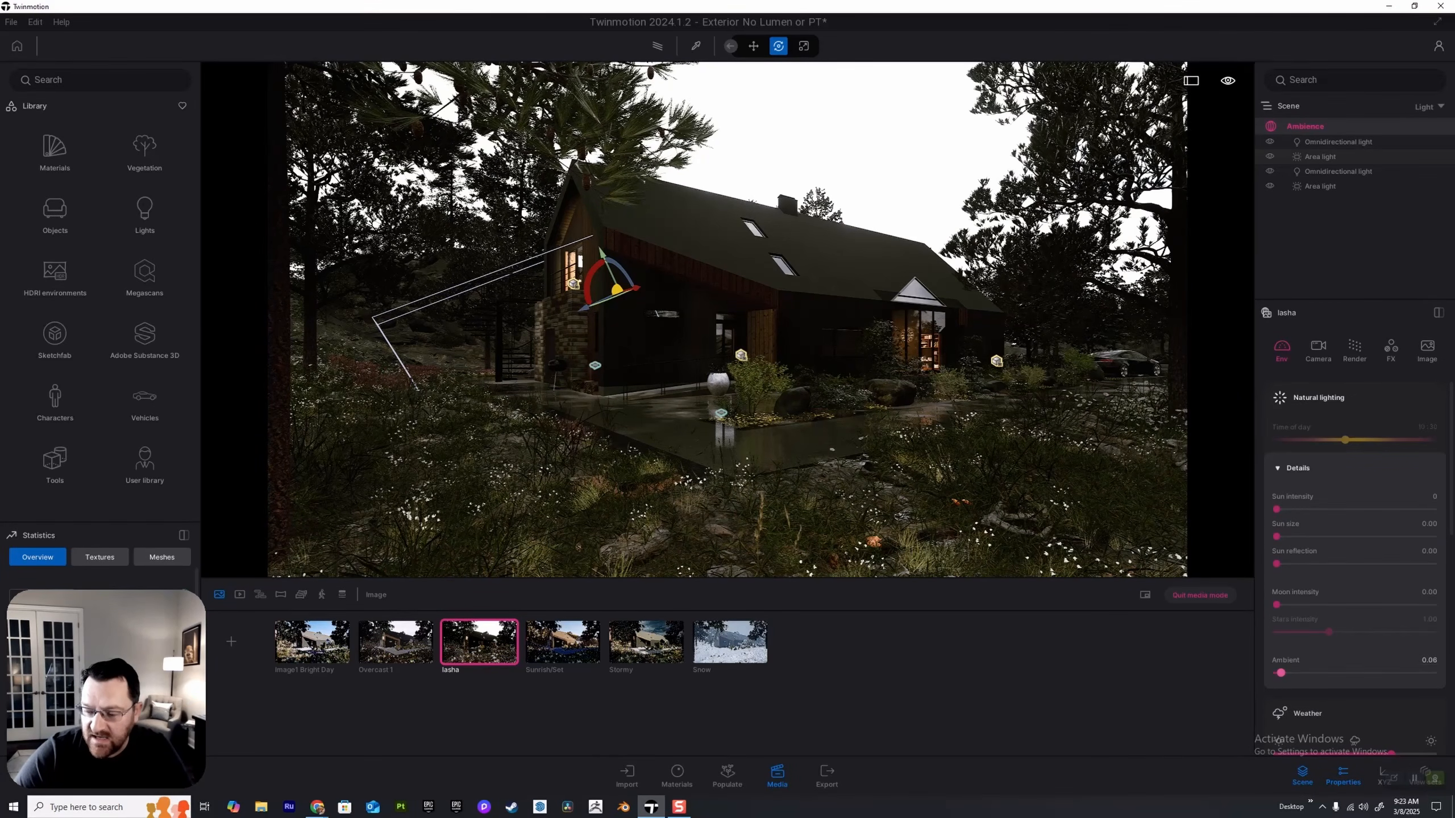
Step: Test the ambient lighting at 0.04, and set it back to 0.06
mouse_move(1281, 673)
mouse_down()
mouse_move(1307, 672)
mouse_move(1282, 673)
mouse_up()
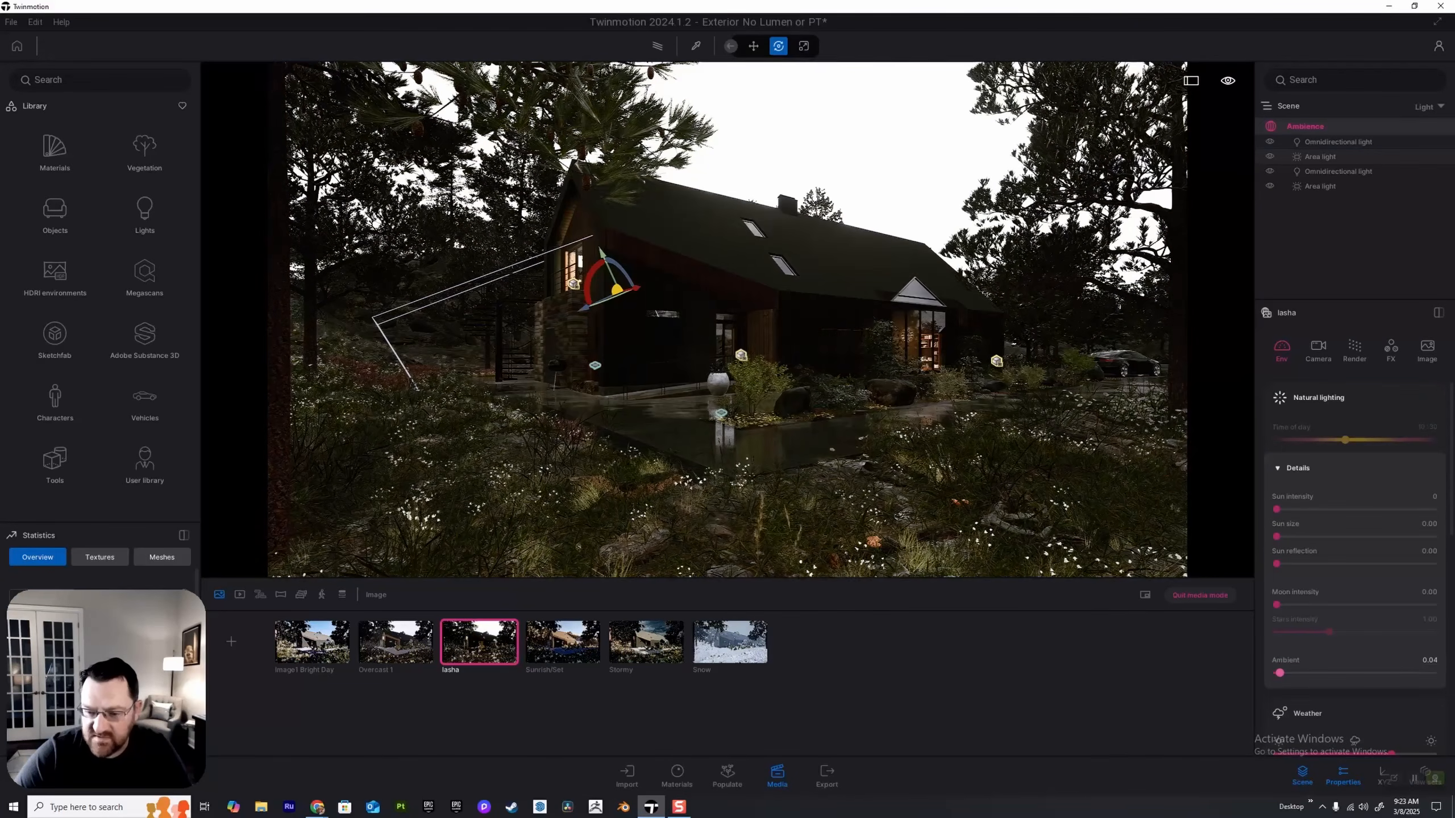
click(1429, 660)
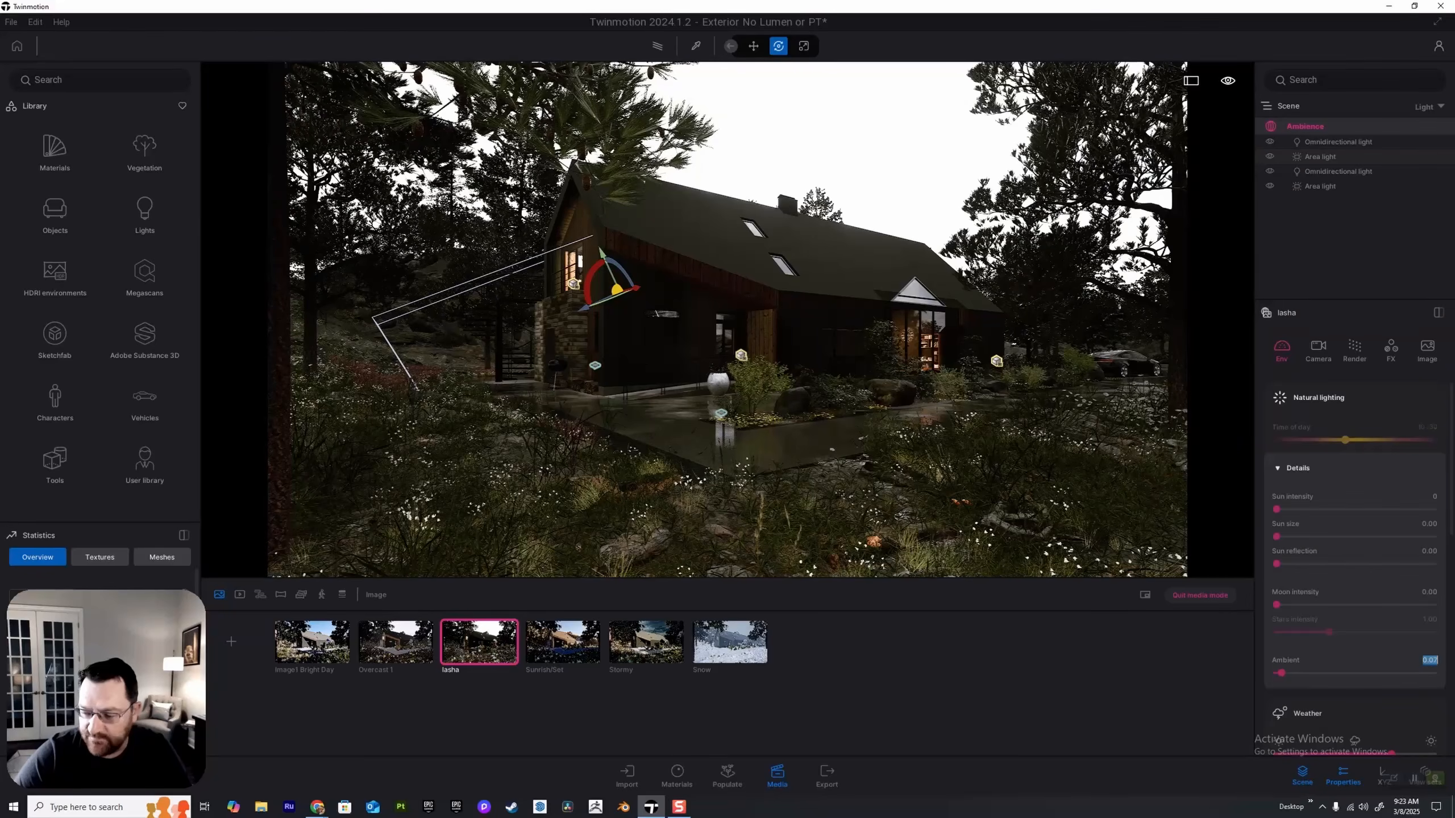
text(0.05)
key(Return)
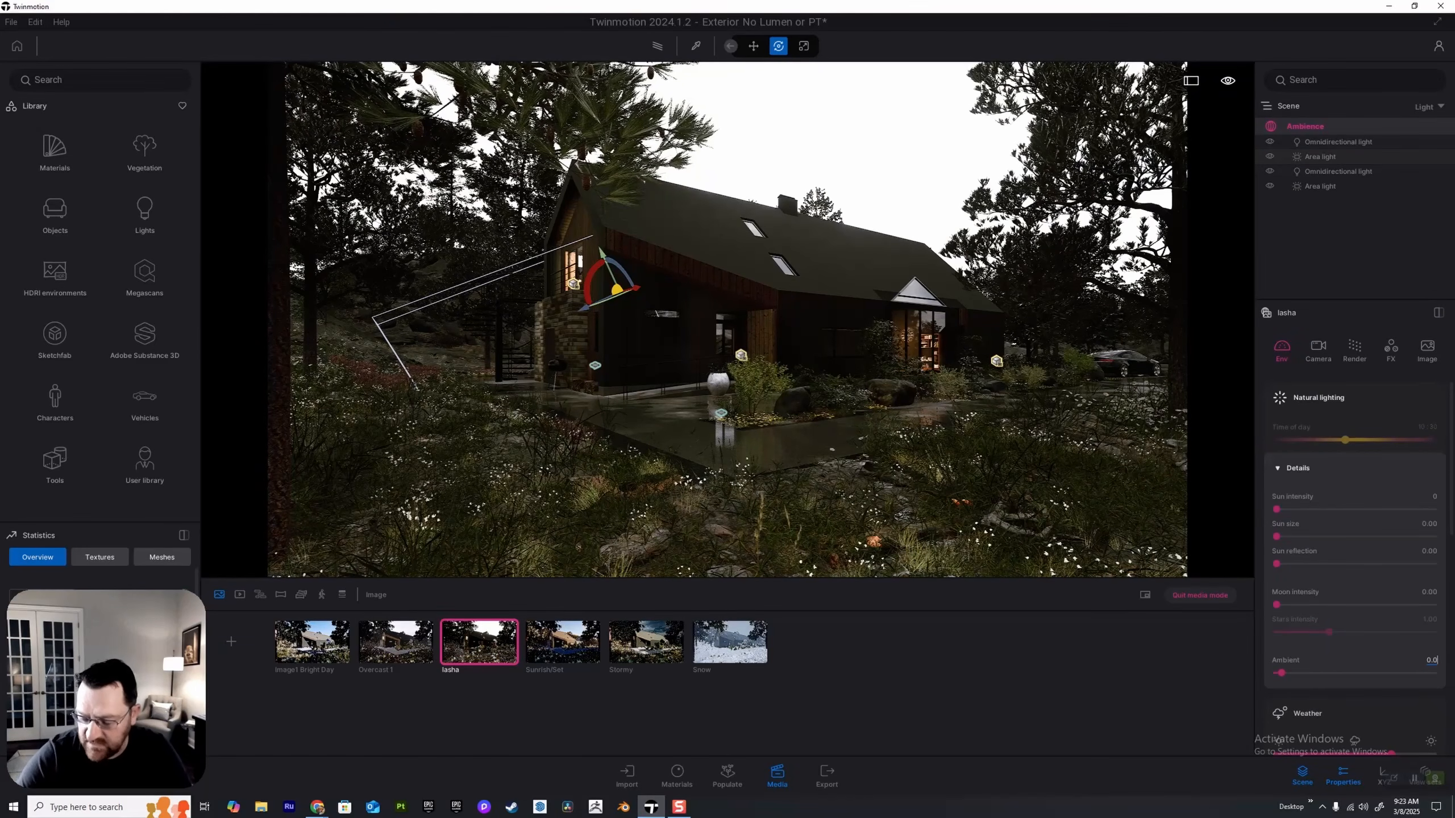
key(Return)
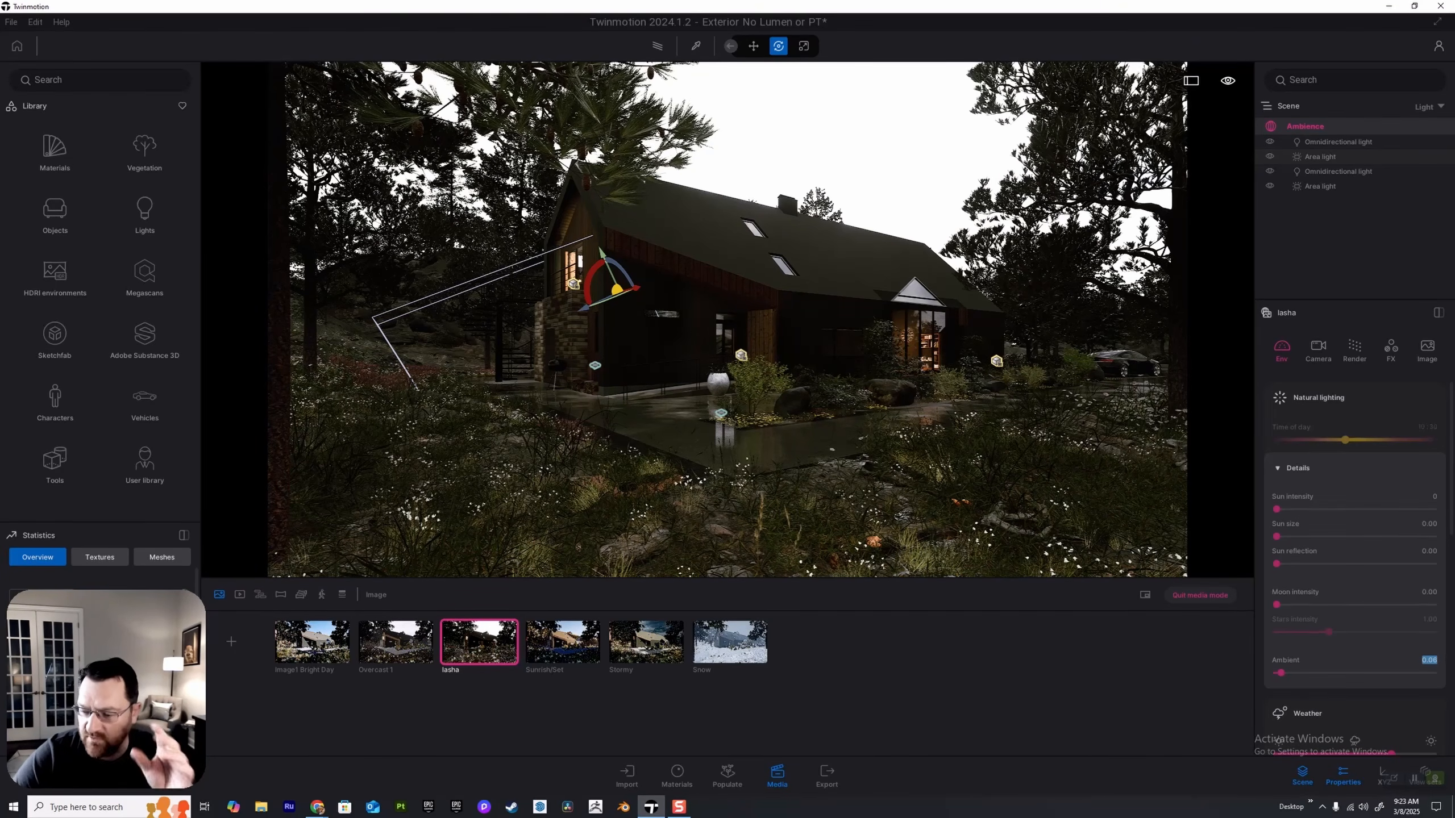
Step: Confirm the ambient lighting value and look over the weather settings of the third image
scroll(1354, 567, down, 3)
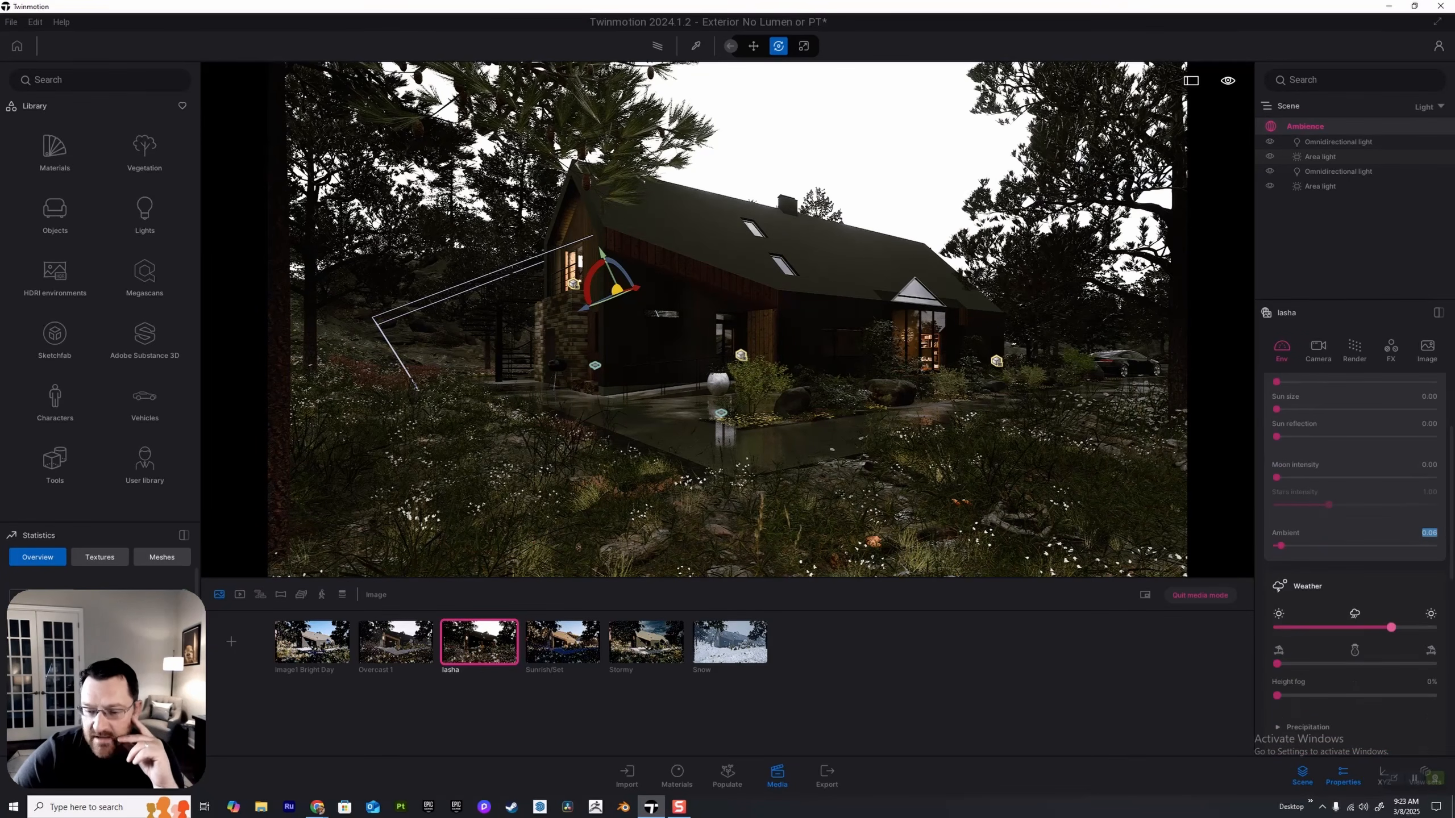
key(Return)
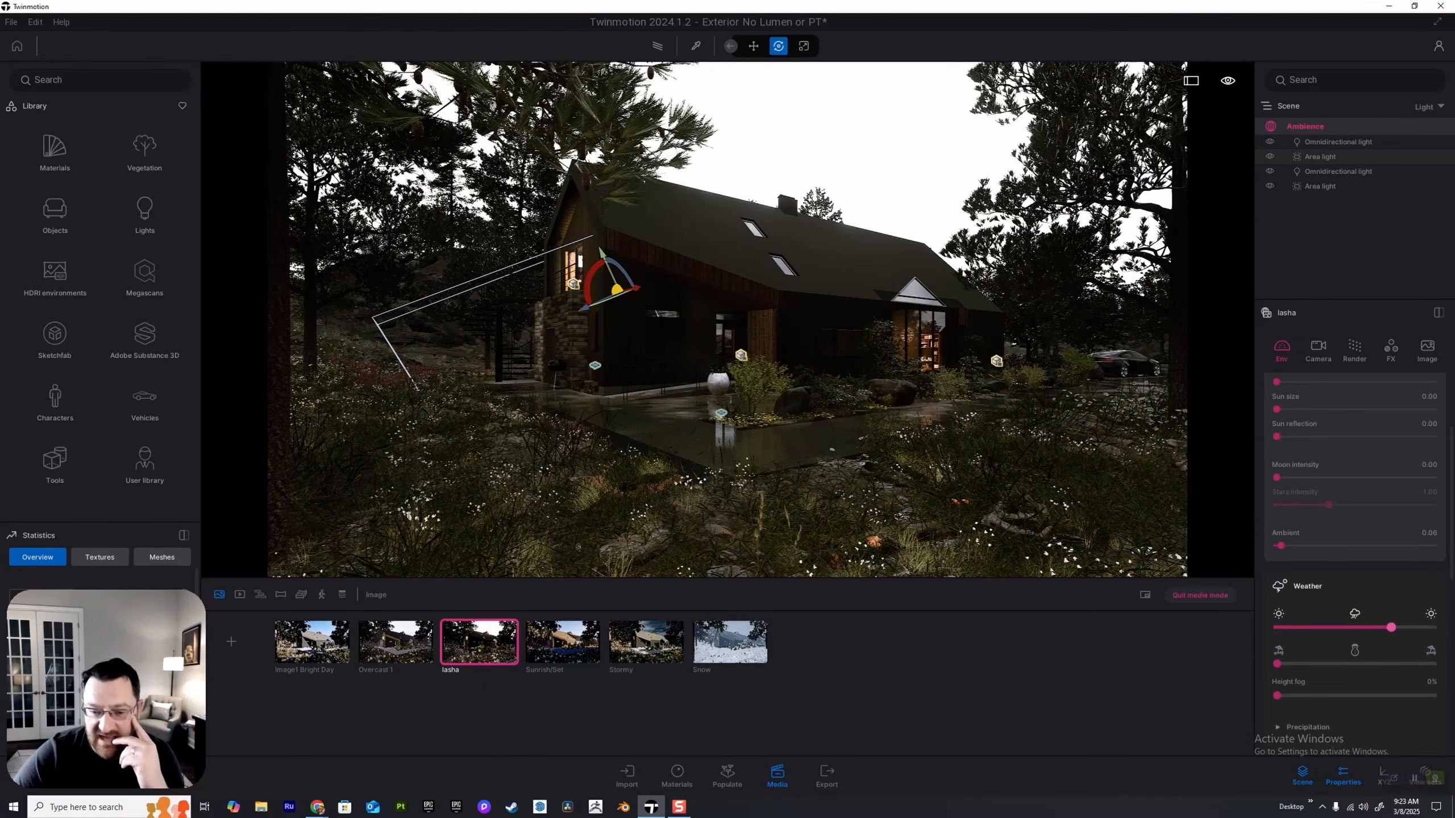
mouse_move(1391, 627)
mouse_down()
mouse_move(1277, 627)
mouse_move(1391, 627)
mouse_up()
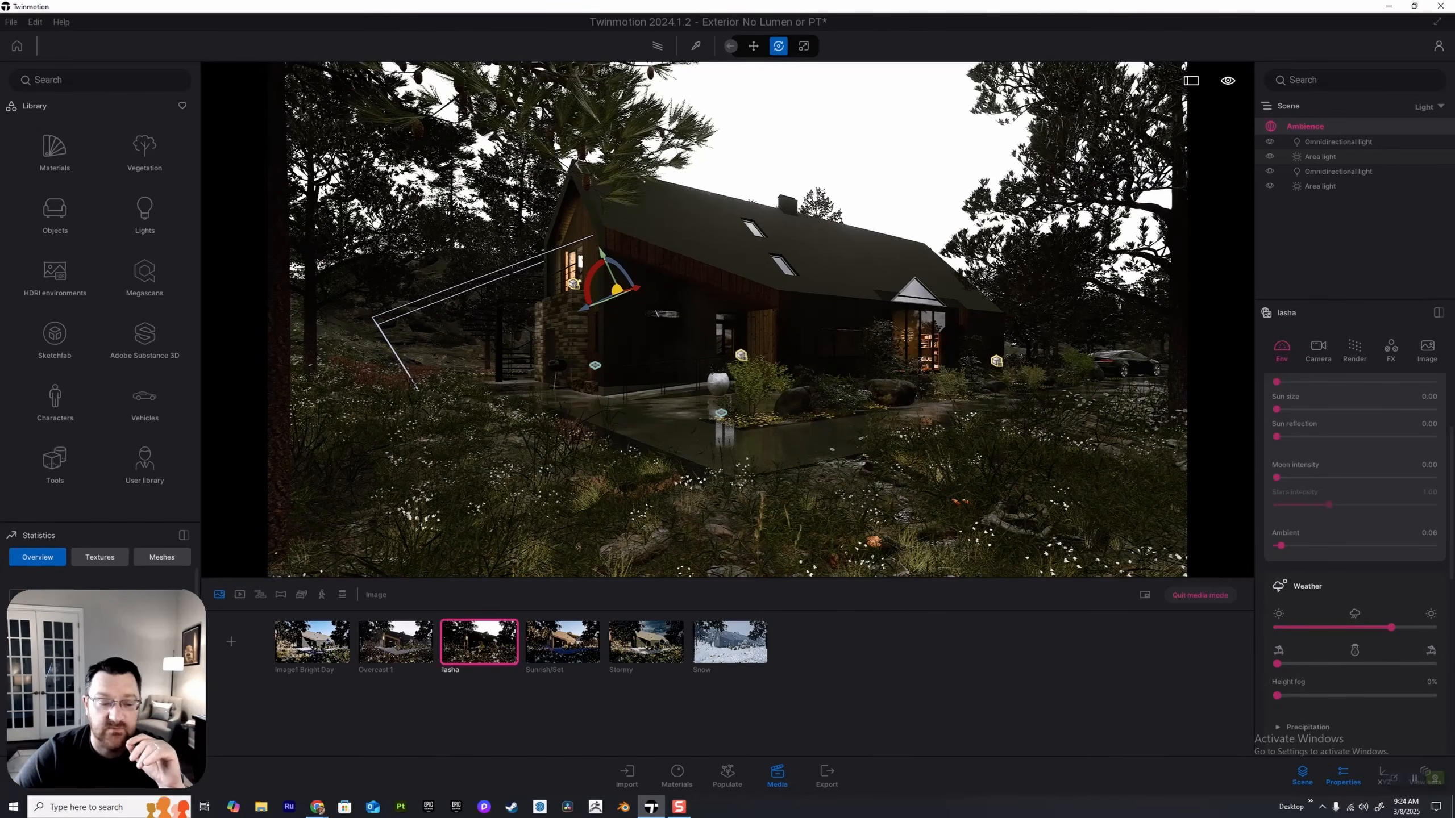
scroll(1307, 633, down, 5)
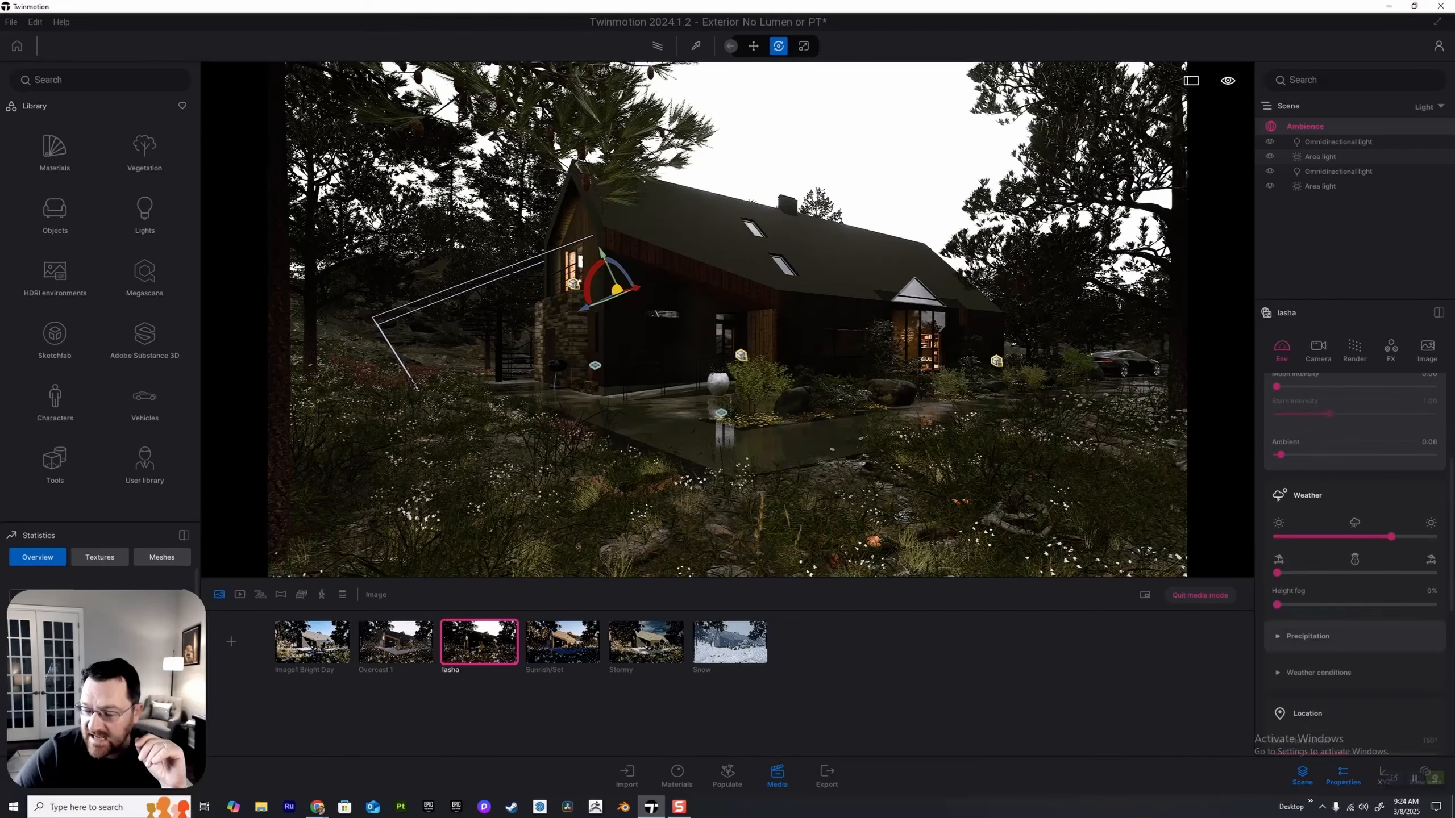
Step: Expand the precipitation settings, test the wetness and return it to 0.7, and check the HDRI environment settings
click(1307, 636)
scroll(1308, 636, down, 3)
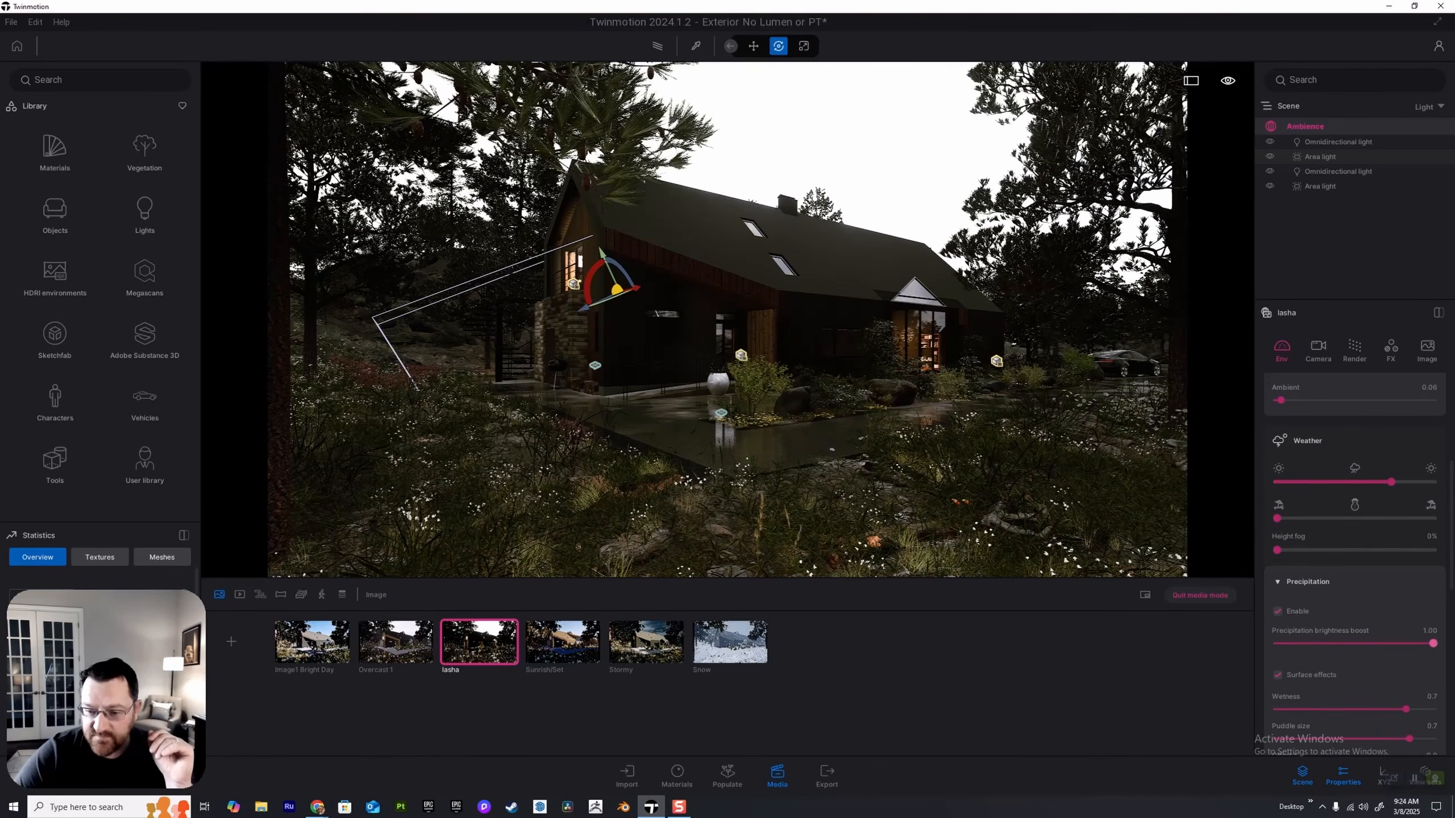
scroll(1407, 638, down, 3)
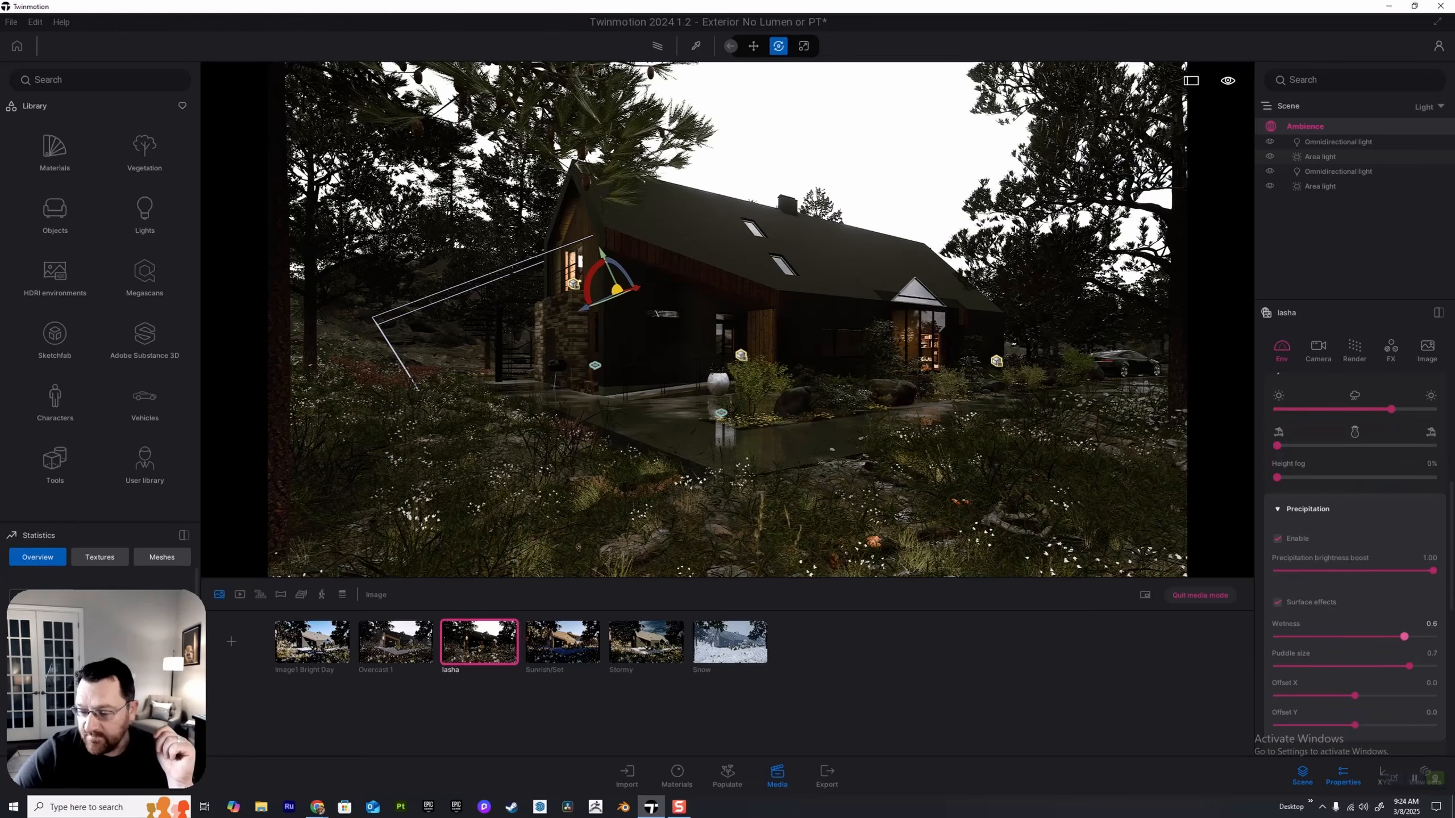
mouse_move(1405, 636)
mouse_down()
mouse_move(1275, 636)
mouse_move(1433, 636)
mouse_move(1406, 637)
mouse_up()
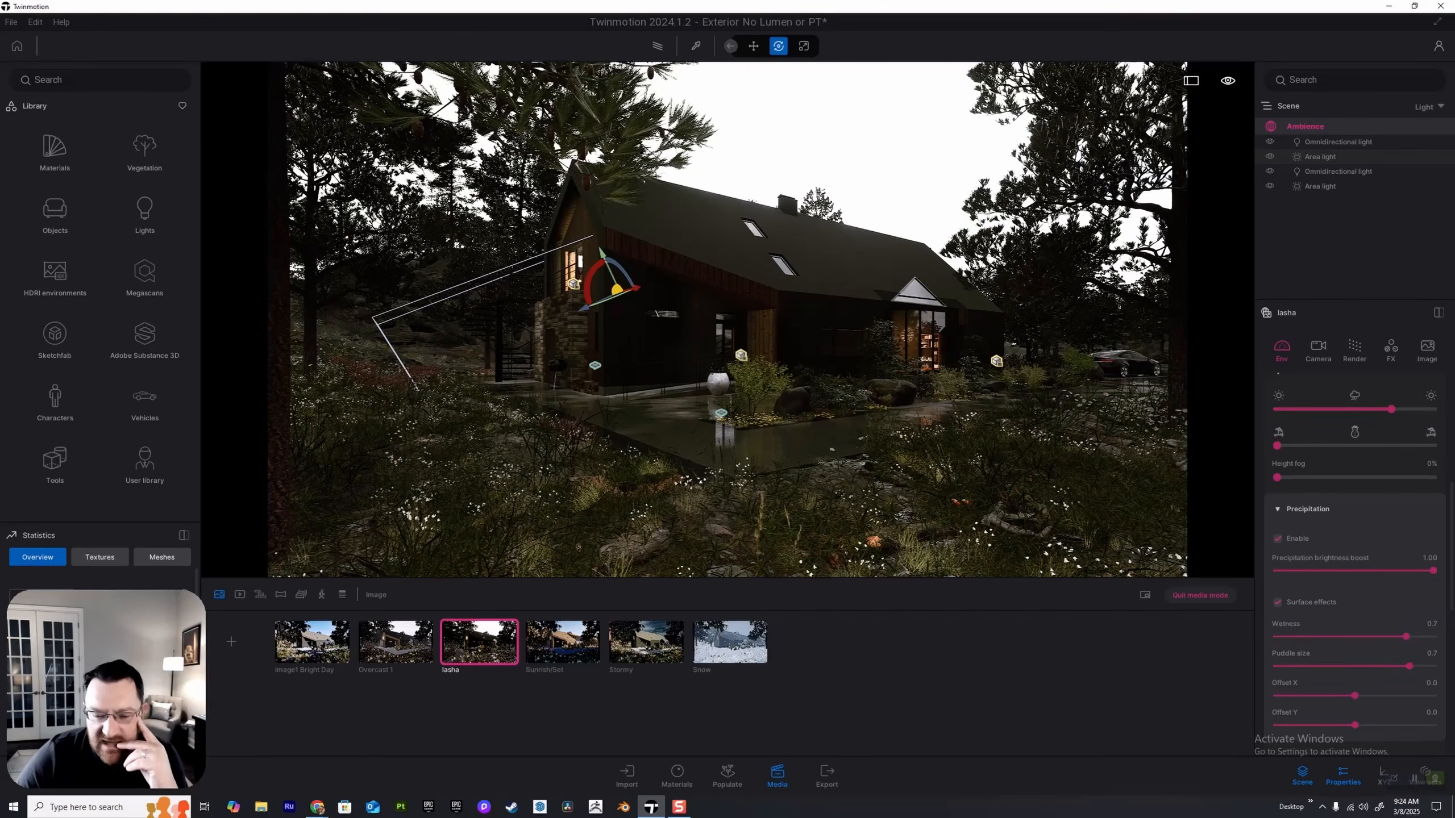
scroll(1355, 556, down, 5)
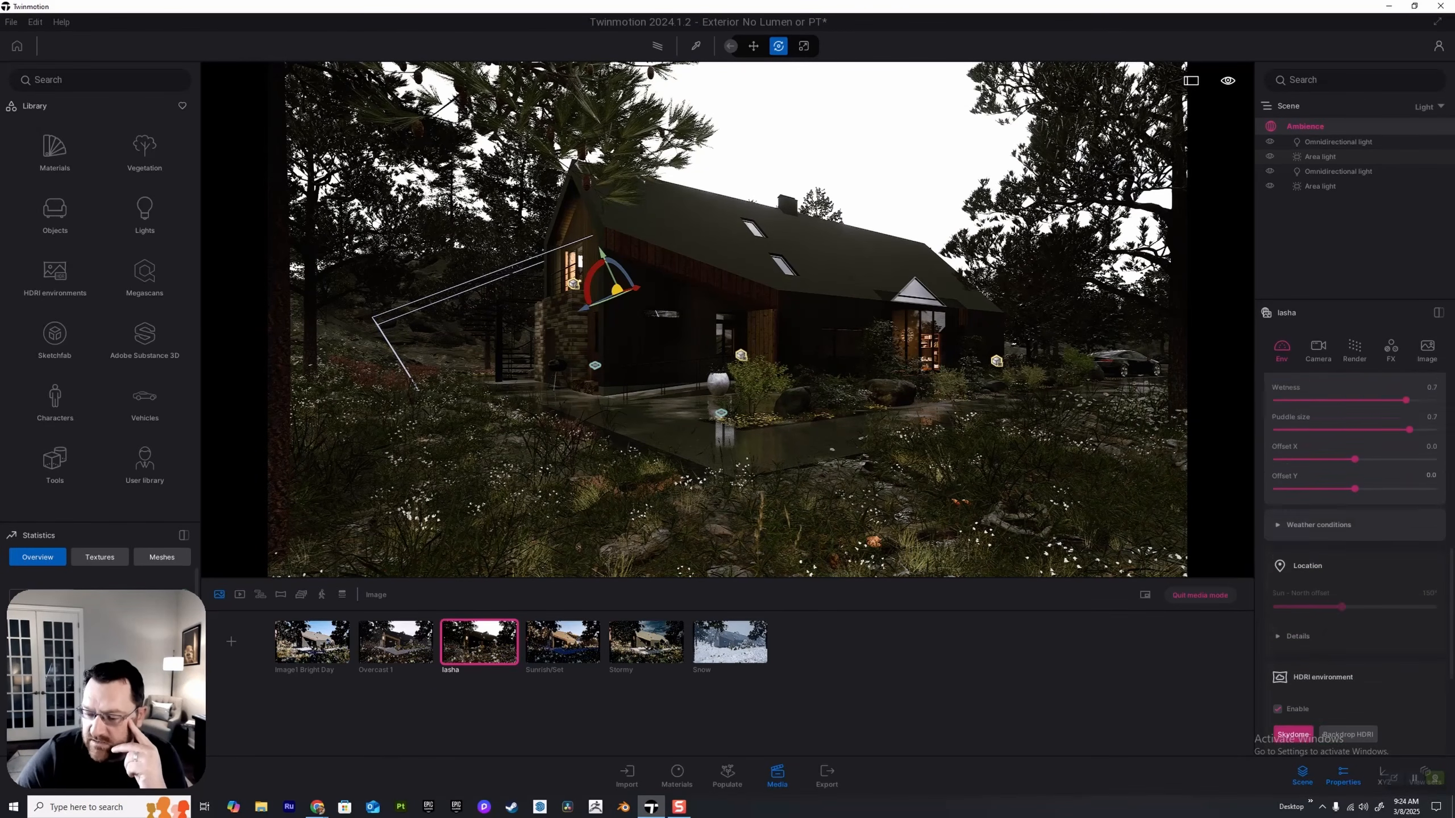
scroll(1355, 556, down, 5)
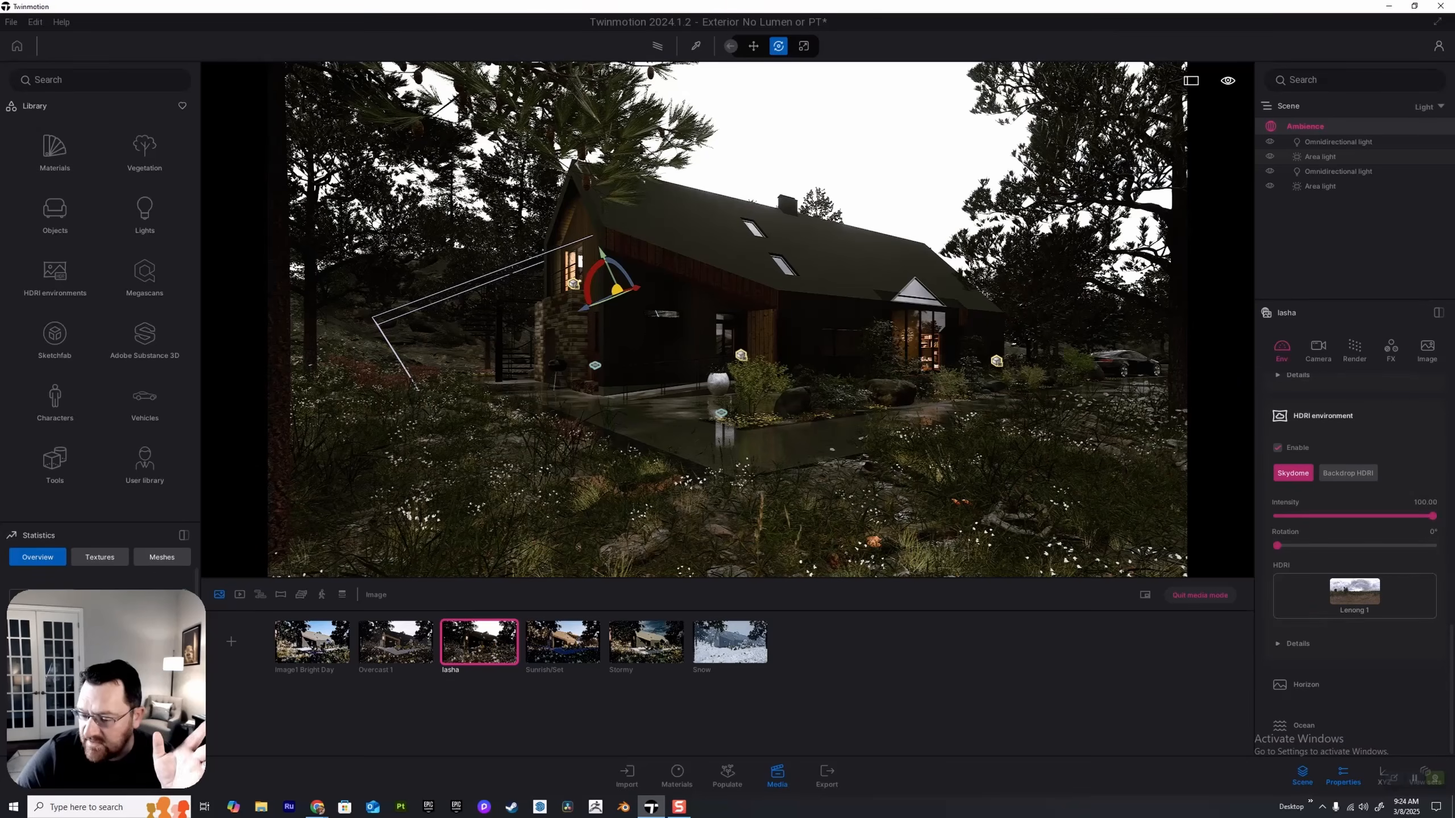
Step: Test a different camera white balance on the third image, undo it, and set the white balance to 7000K
click(1317, 349)
scroll(1355, 502, up, 2)
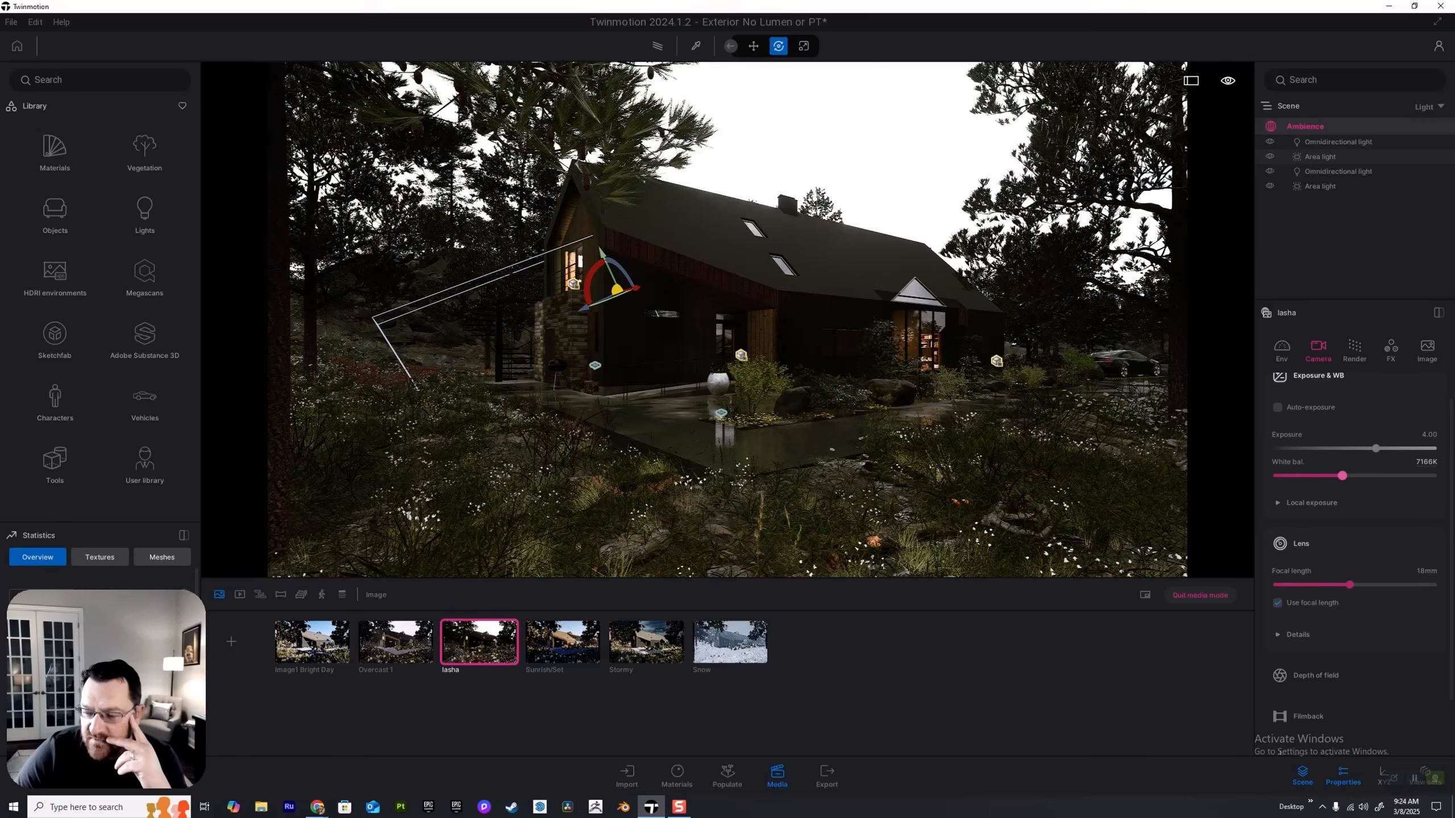
mouse_move(1342, 476)
mouse_down()
mouse_move(1309, 476)
mouse_move(1405, 476)
mouse_move(1360, 475)
mouse_up()
key(ctrl+z)
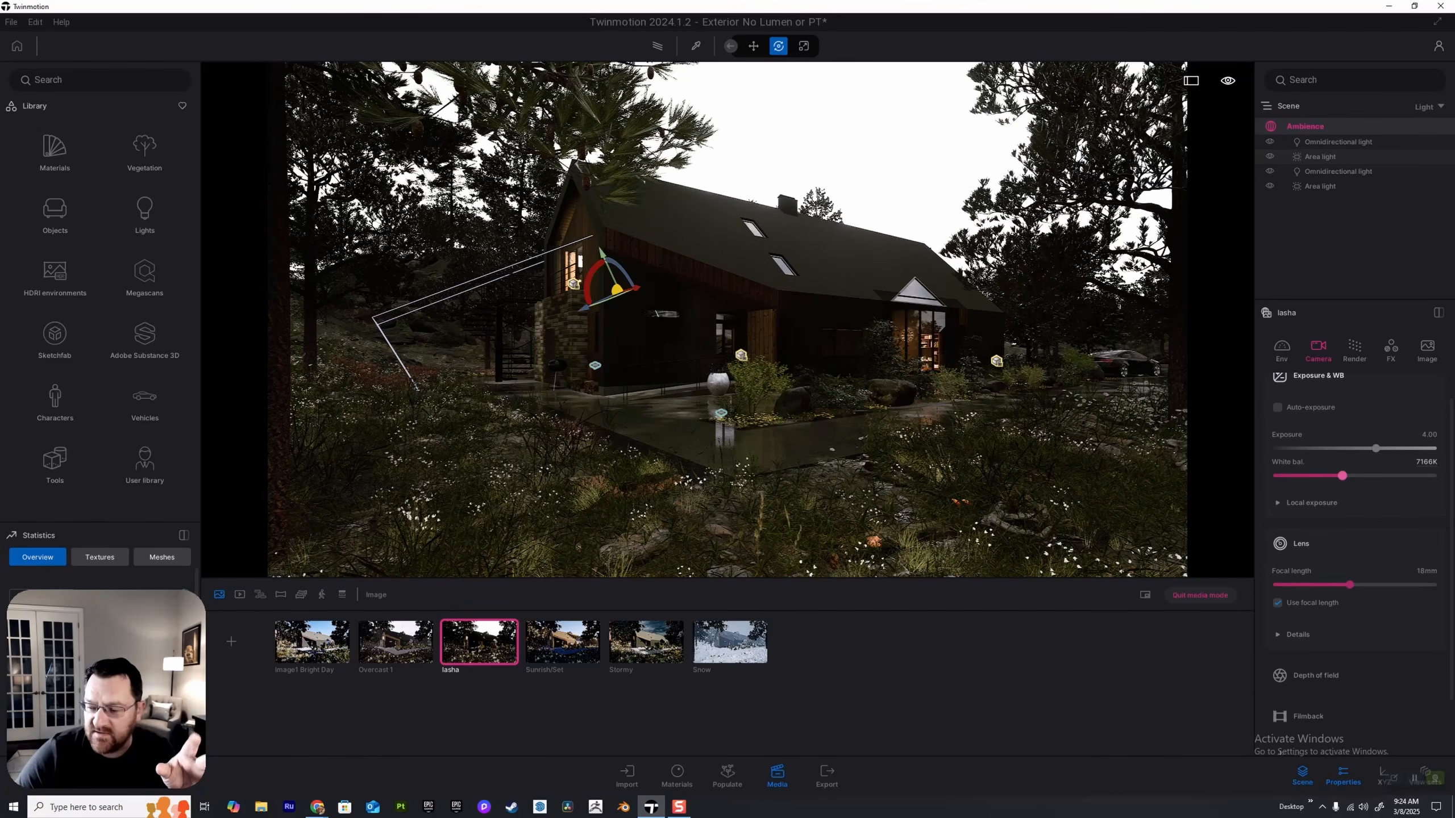
drag(1342, 475, 1336, 476)
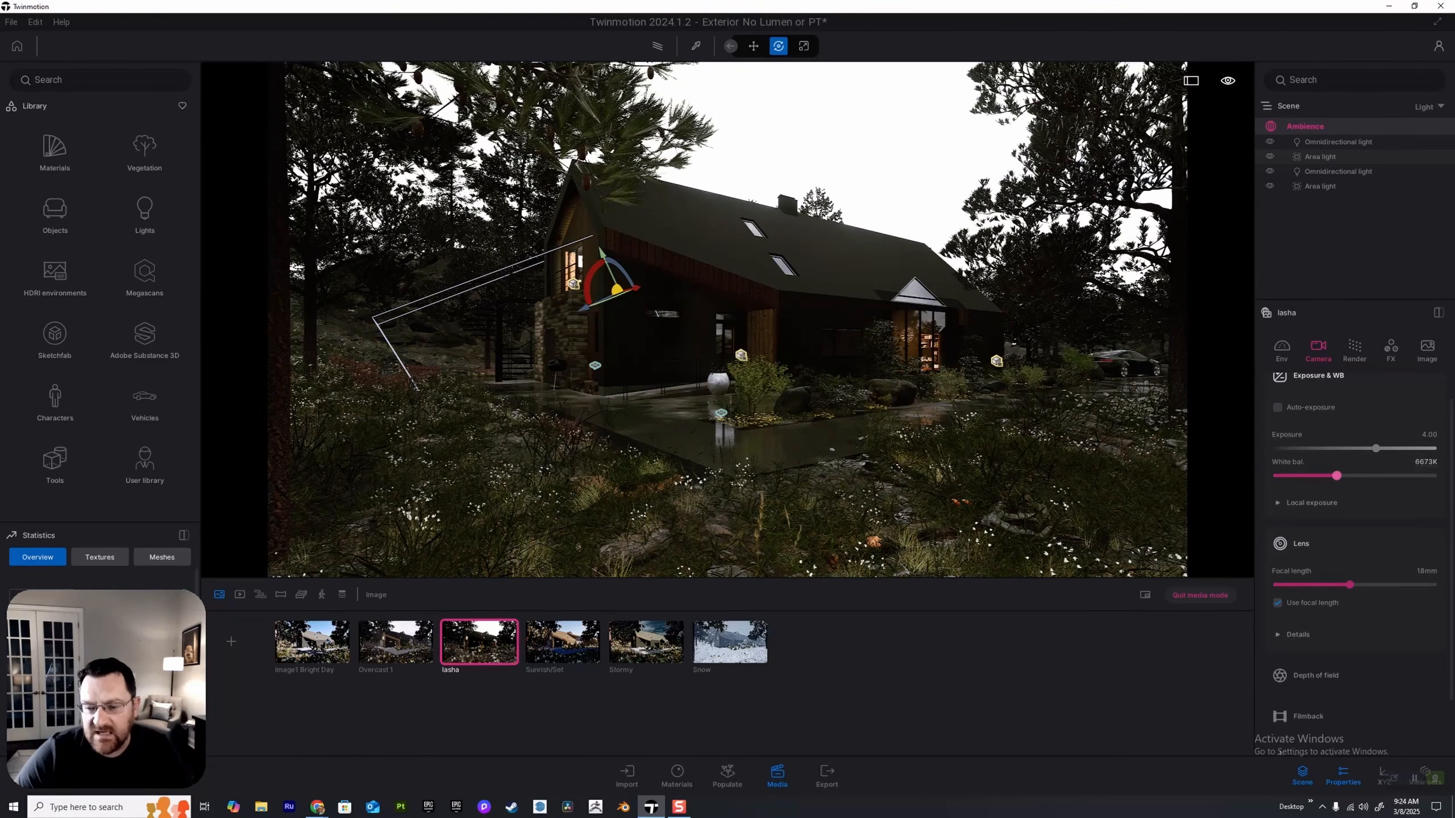
click(1425, 462)
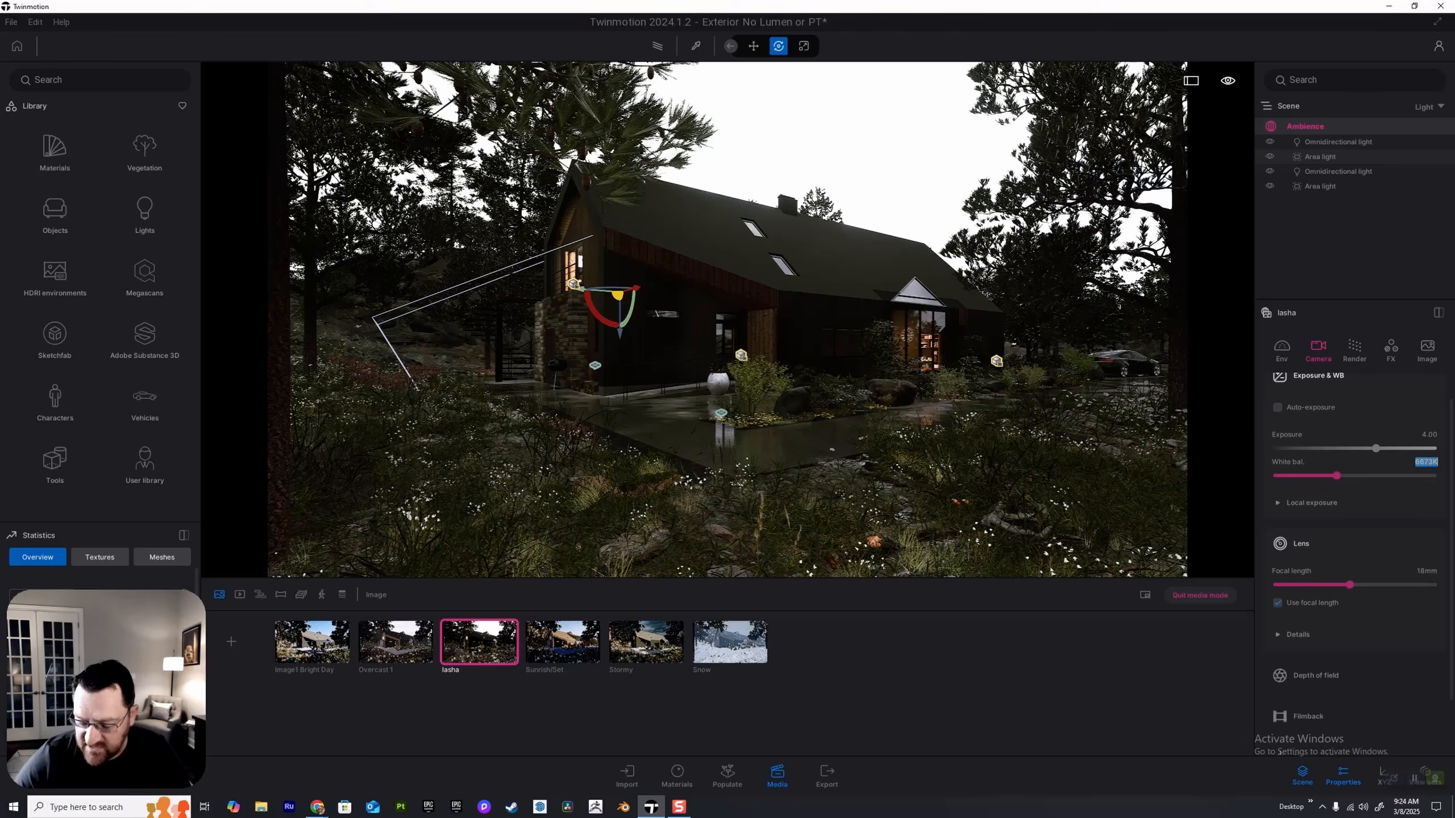
text(7000)
key(Return)
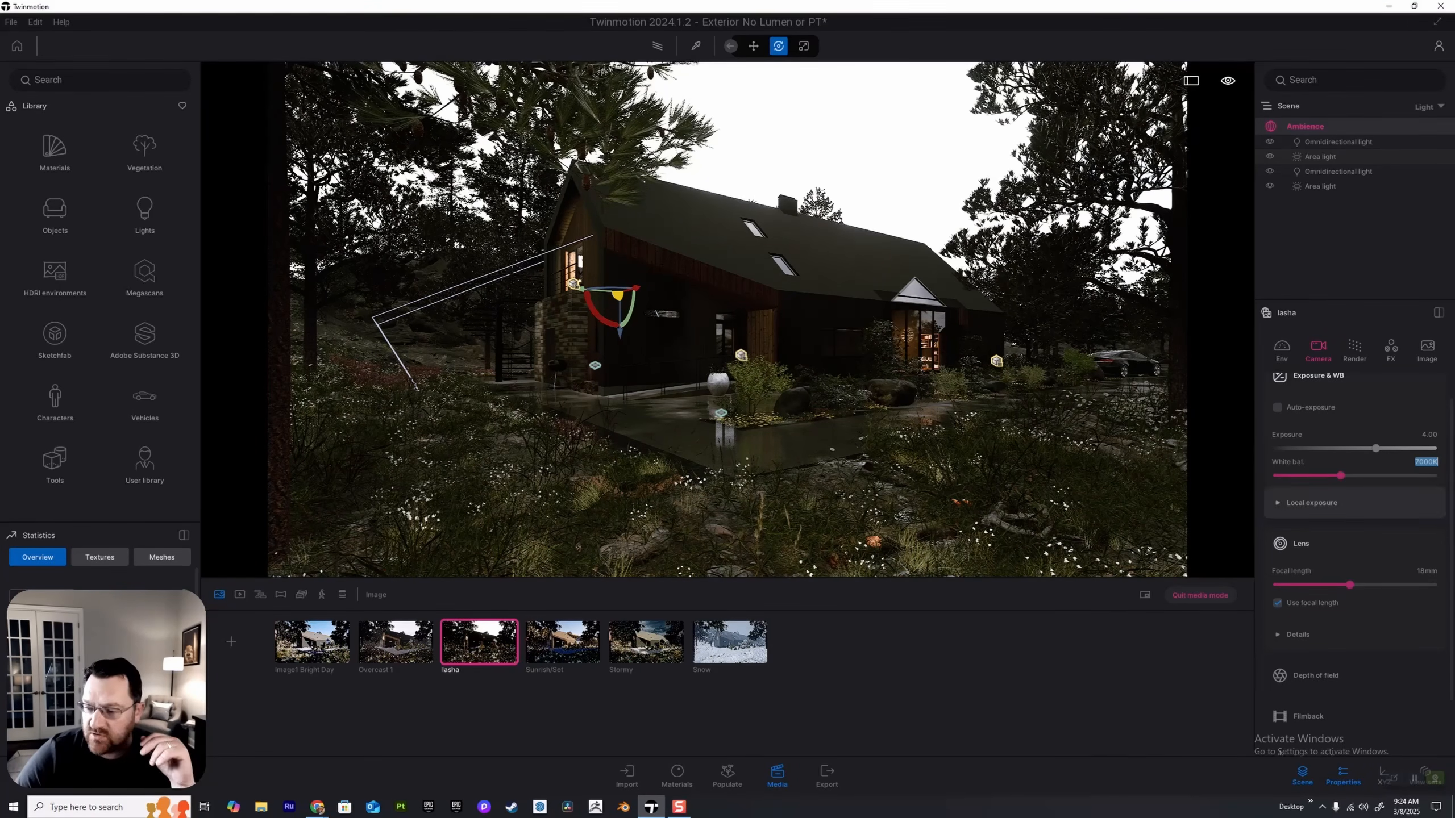
Step: Expand the local exposure settings and reduce the highlights to 0.00
click(1311, 503)
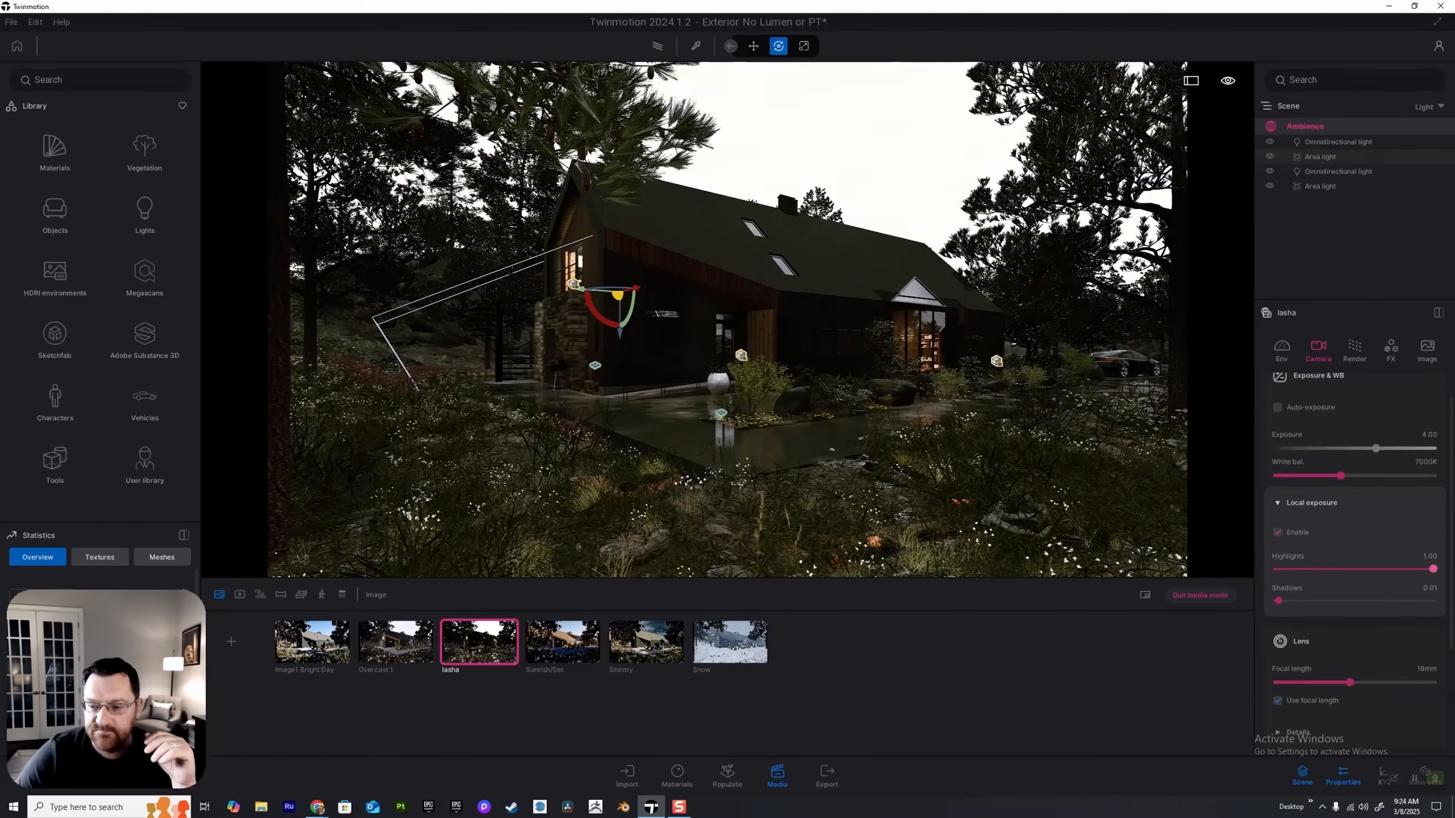
drag(1279, 601, 1277, 569)
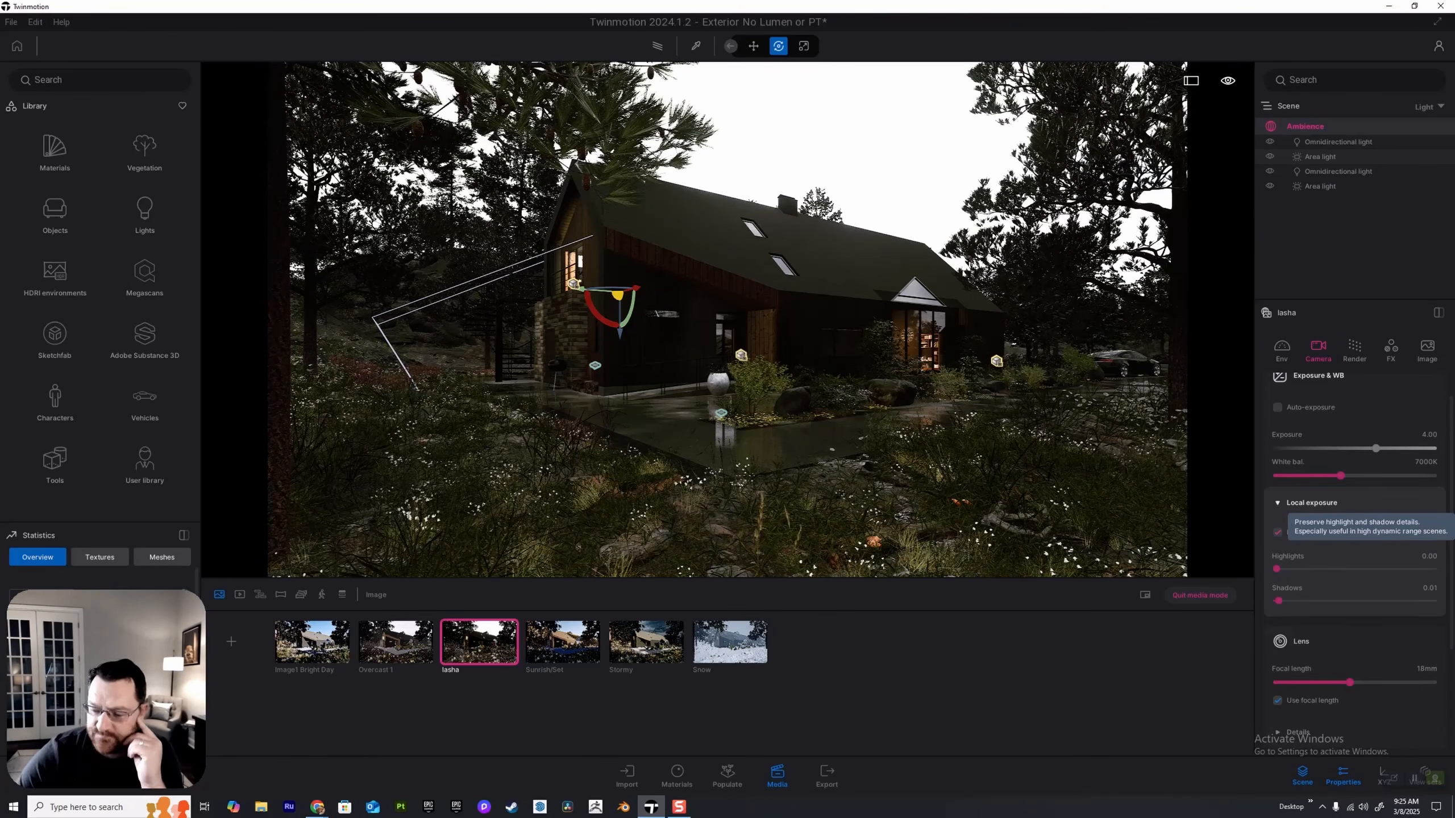
scroll(1279, 532, down, 1)
Step: Compare the third image's real-time render and global illumination settings with those of Overcast 1
click(1355, 349)
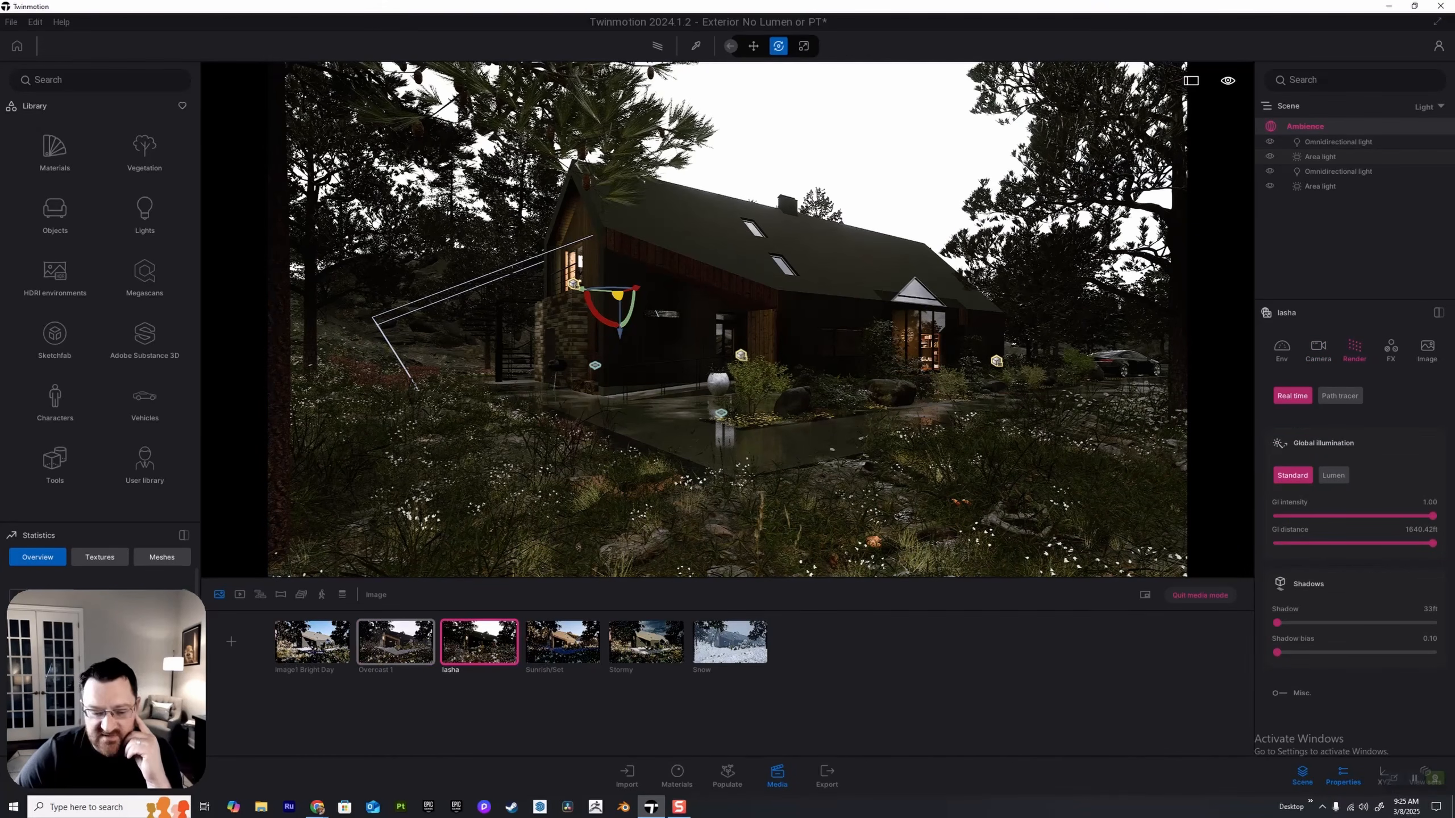
click(395, 638)
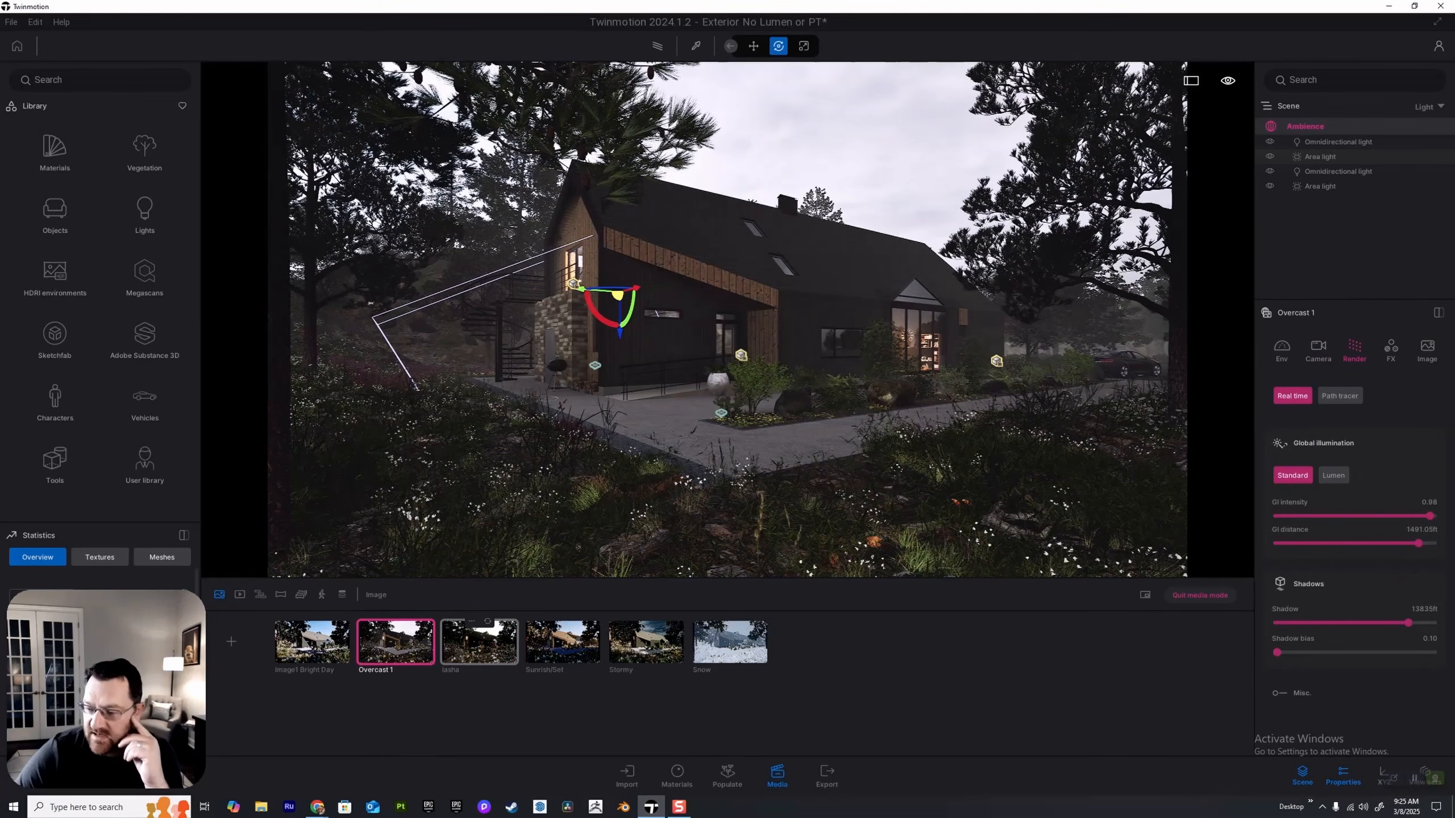
click(479, 641)
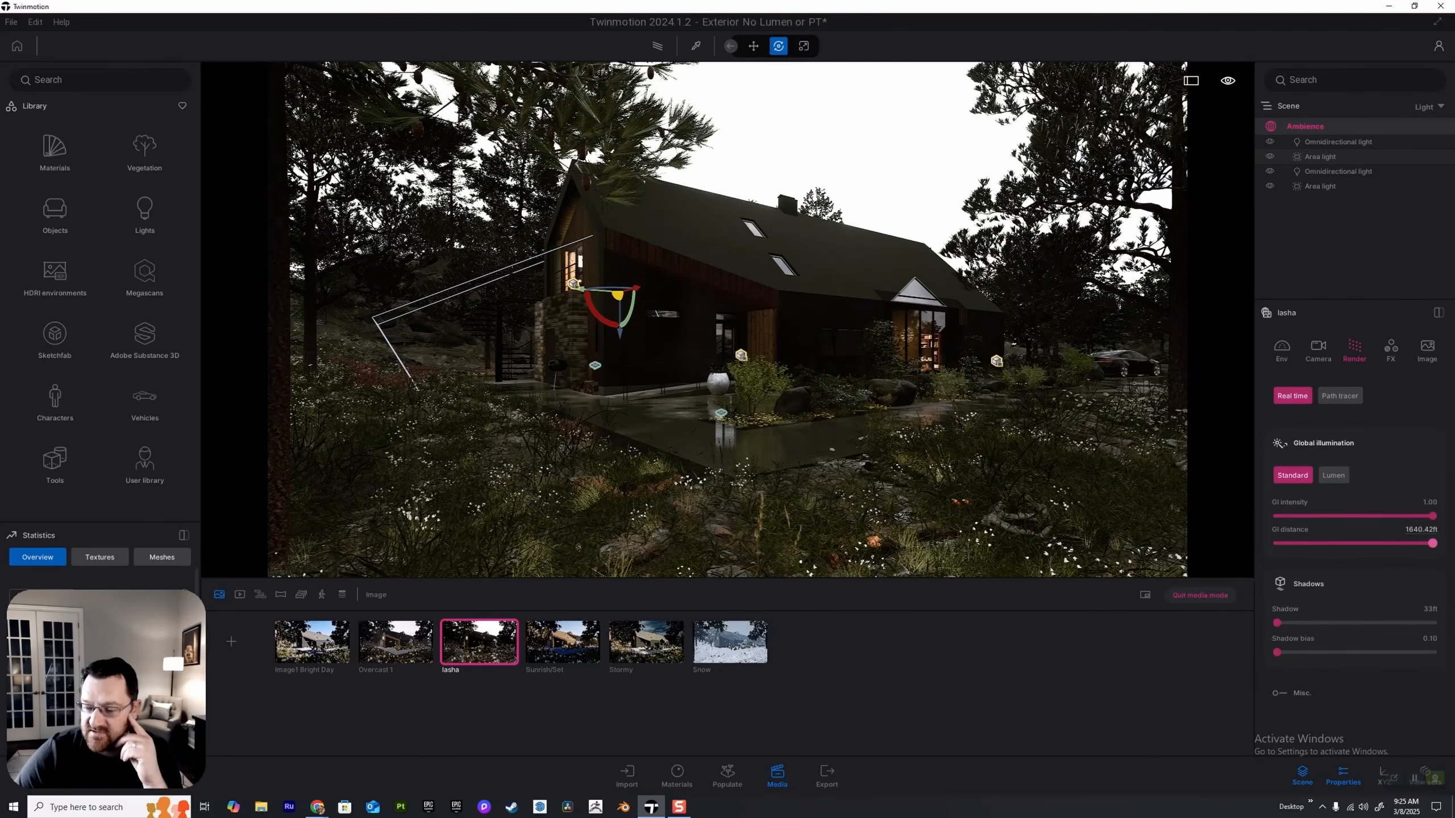
Step: Test a larger shadow distance on the third image against Image1 Bright Day and Sunrish/Set, and check the miscellaneous render settings
mouse_move(1277, 623)
mouse_down()
mouse_move(1405, 622)
mouse_move(1289, 623)
mouse_up()
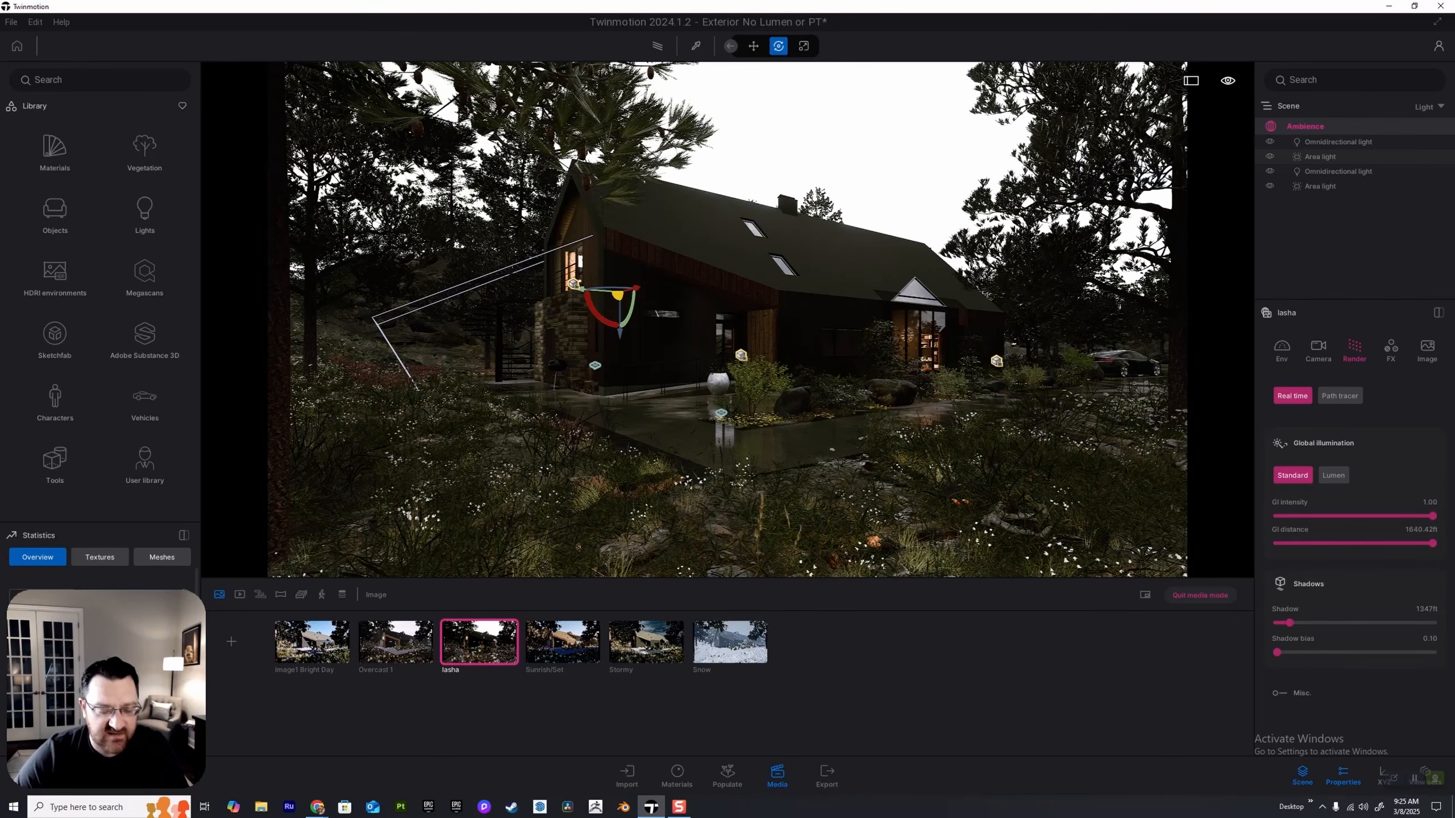
click(312, 642)
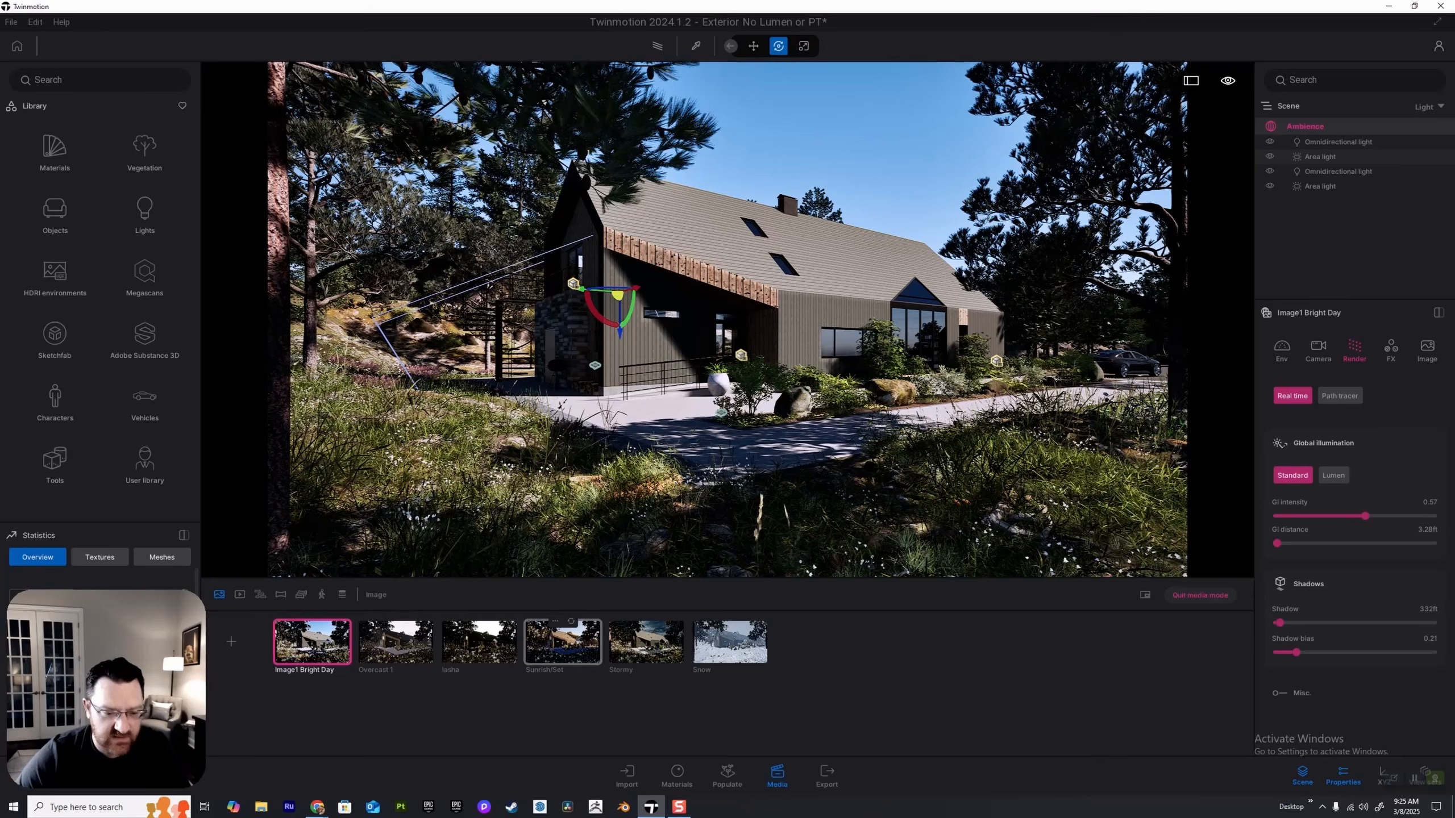
click(563, 642)
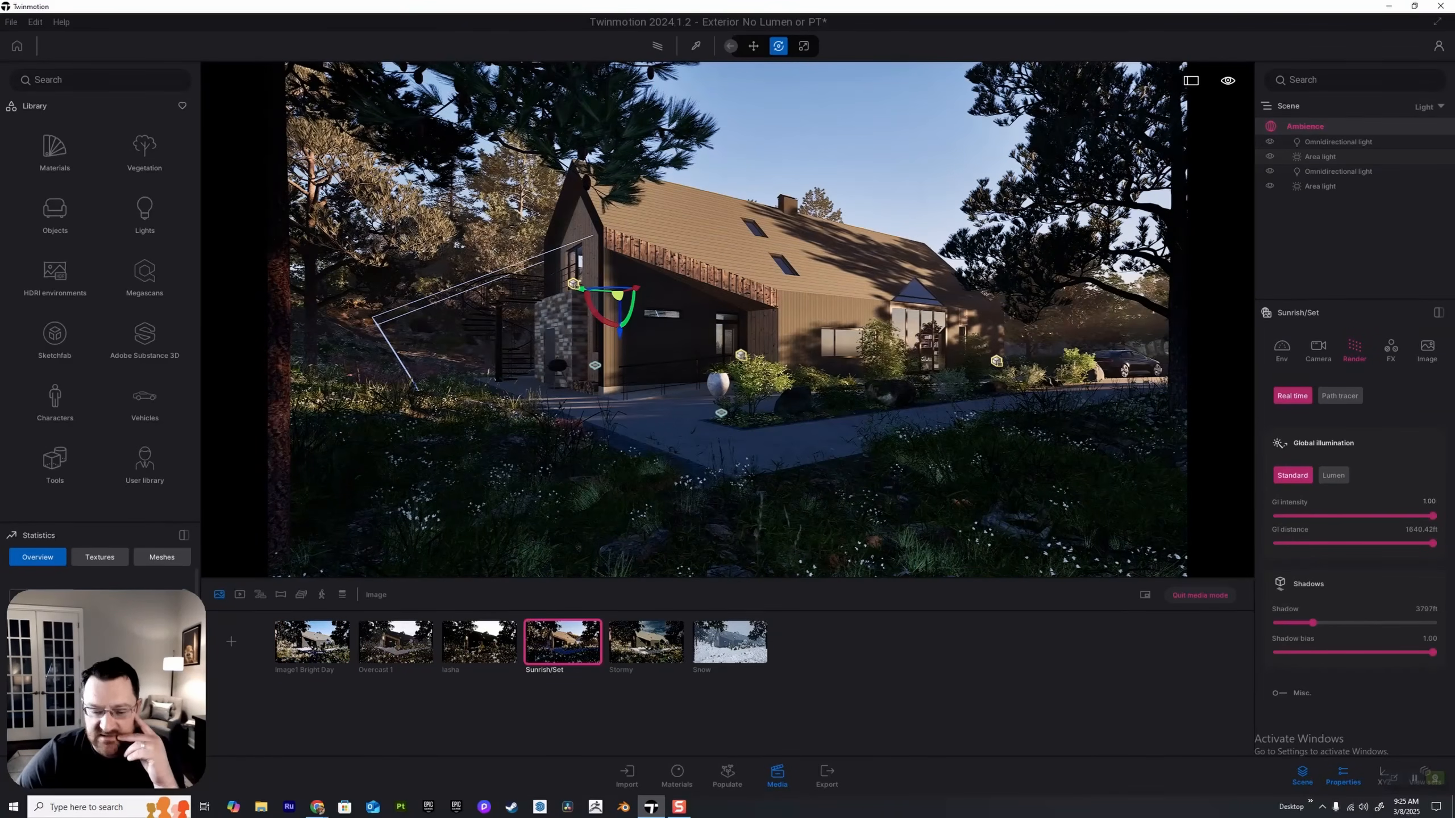
click(479, 642)
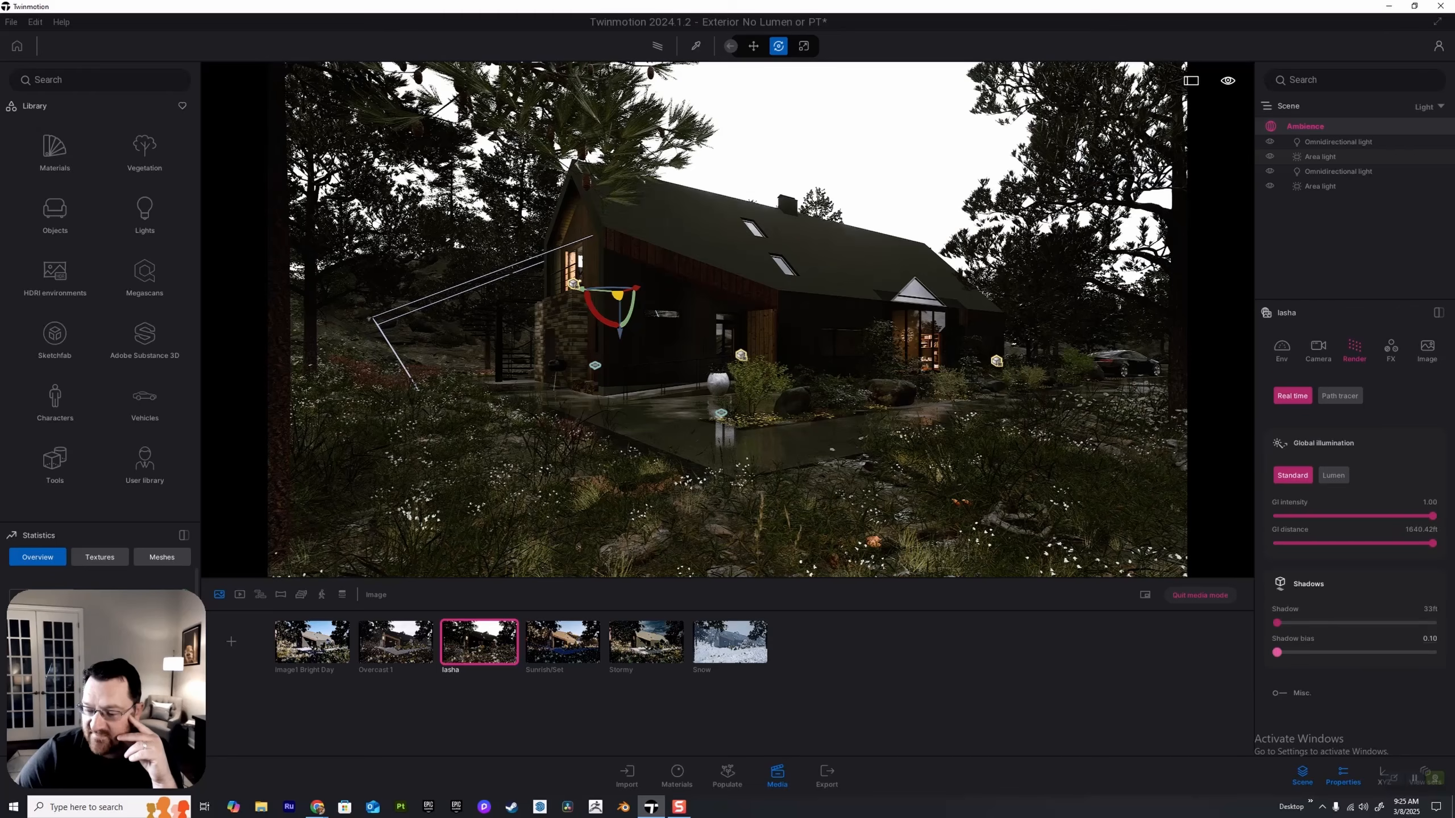
click(1301, 693)
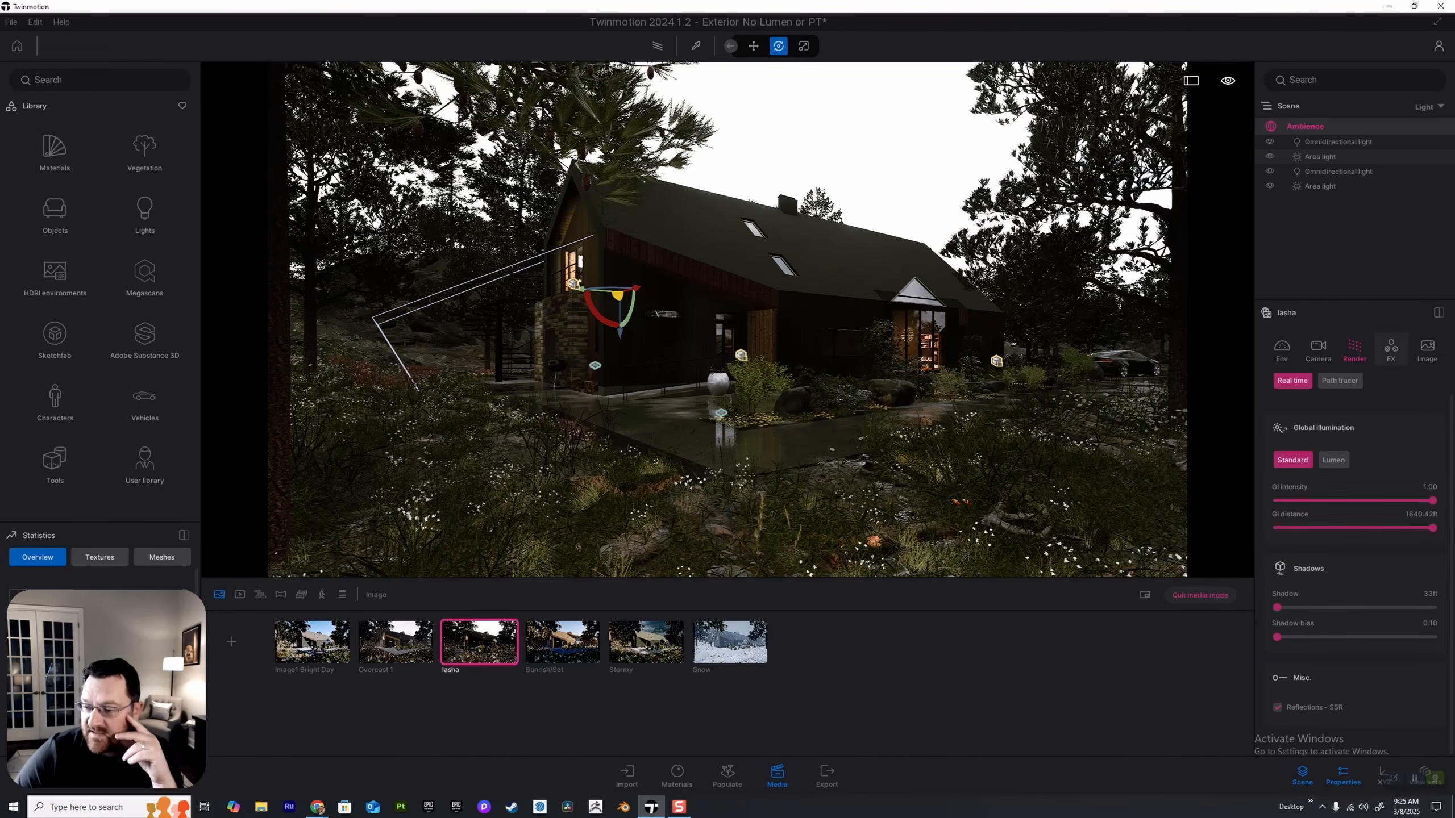
Step: Examine the third image's color grading settings and browse the available color gradient presets
click(1390, 347)
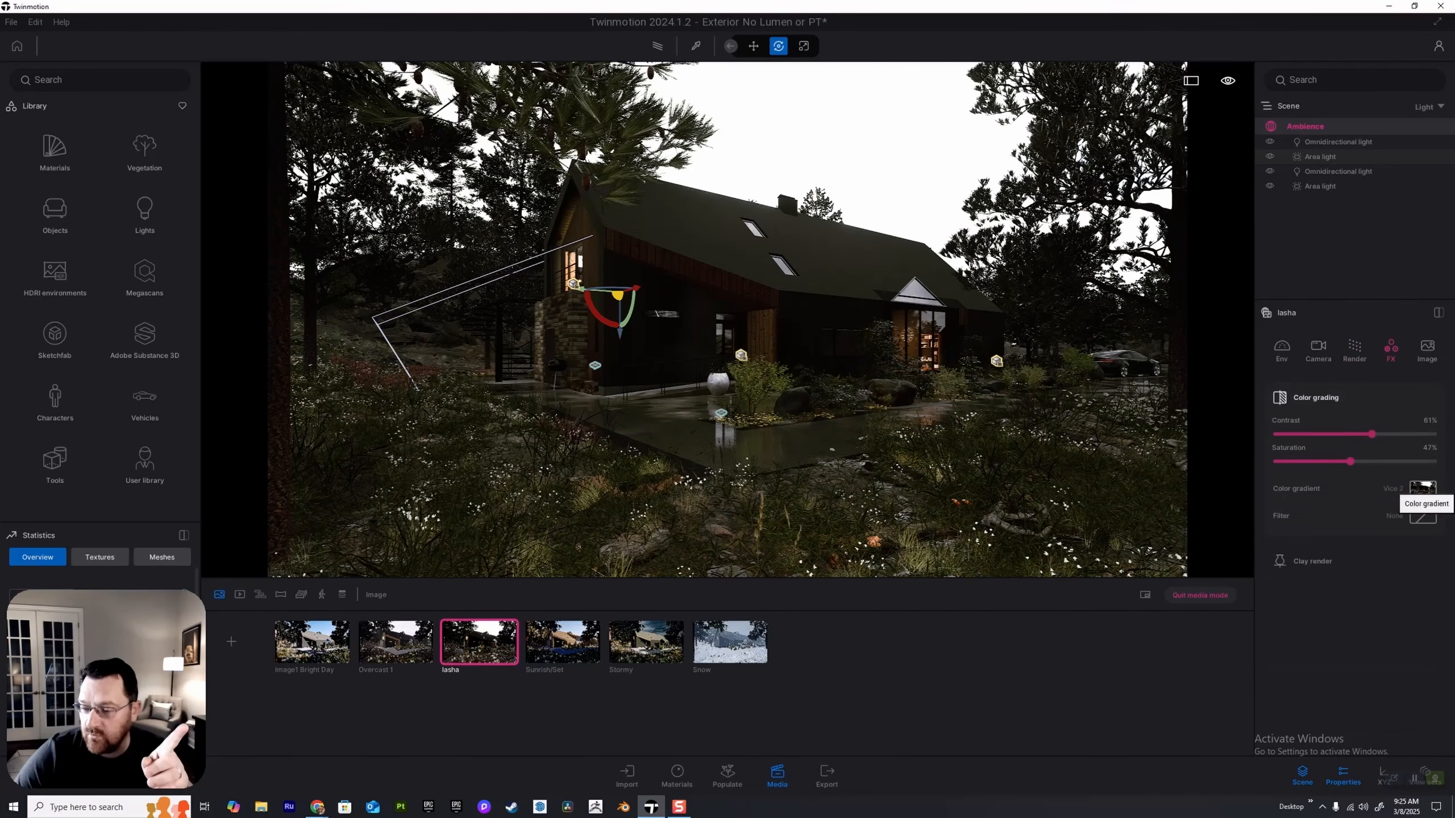
click(1423, 489)
scroll(1337, 596, down, 4)
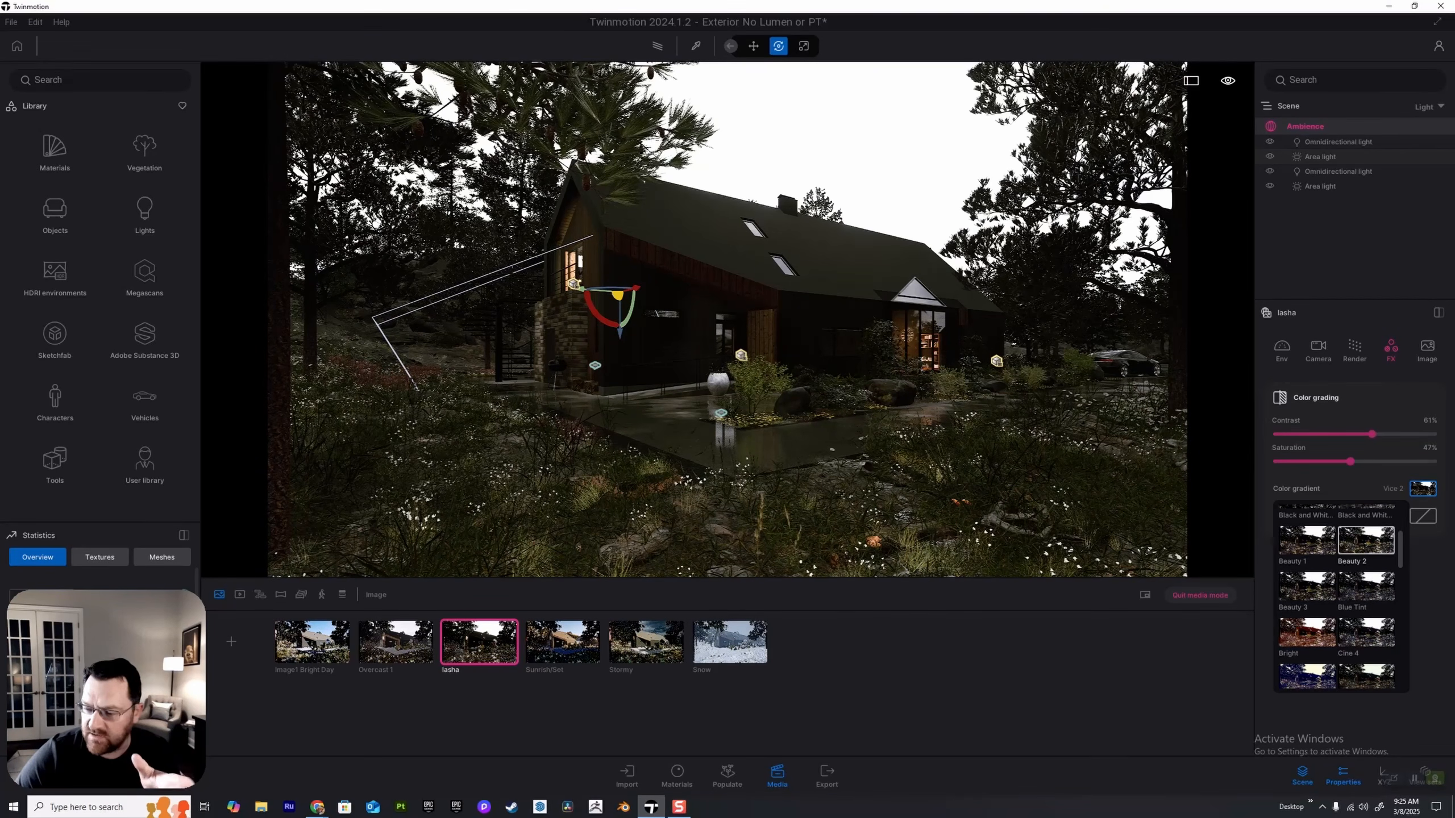
scroll(1337, 596, down, 3)
scroll(1366, 589, down, 10)
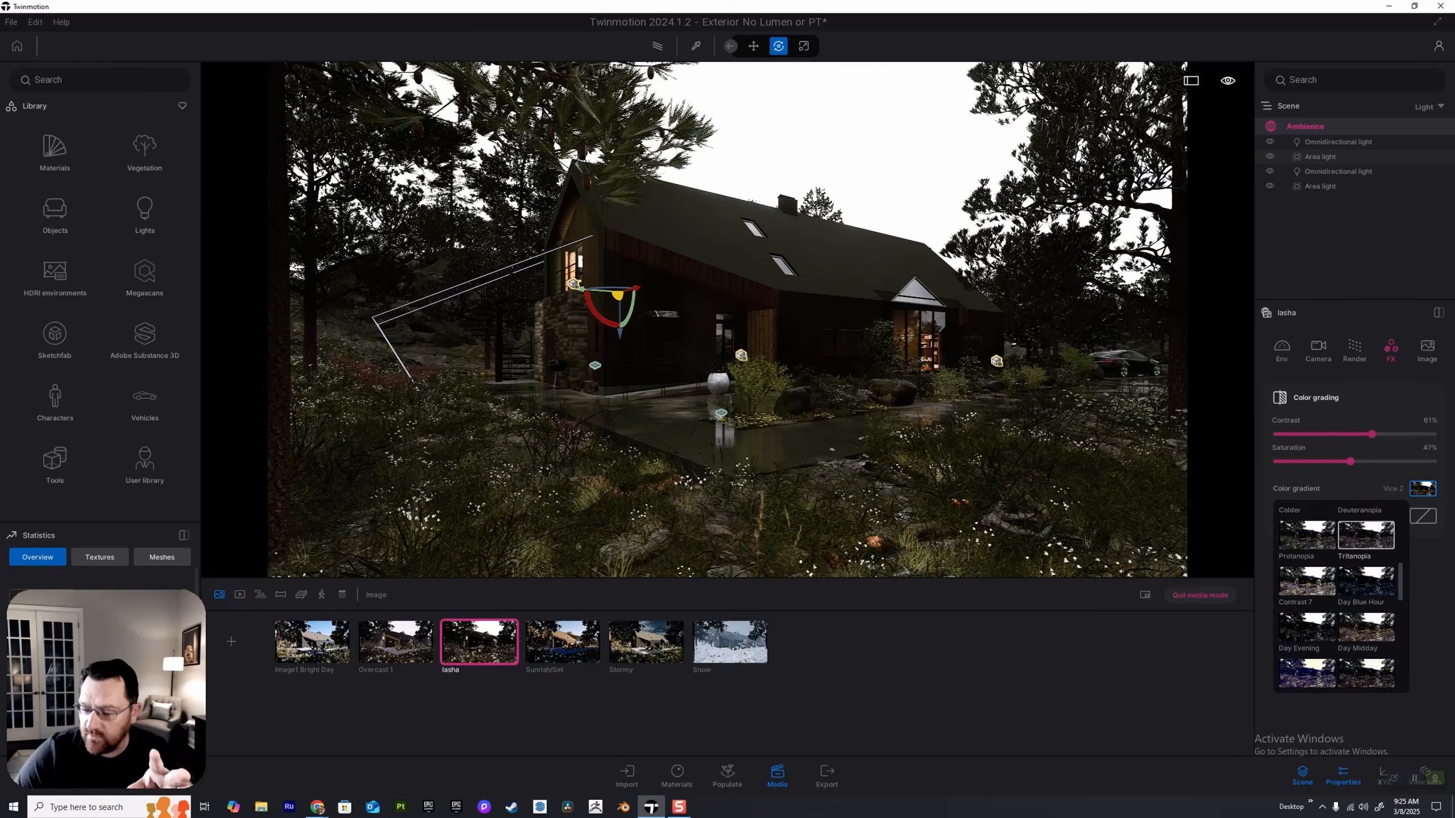
click(1423, 489)
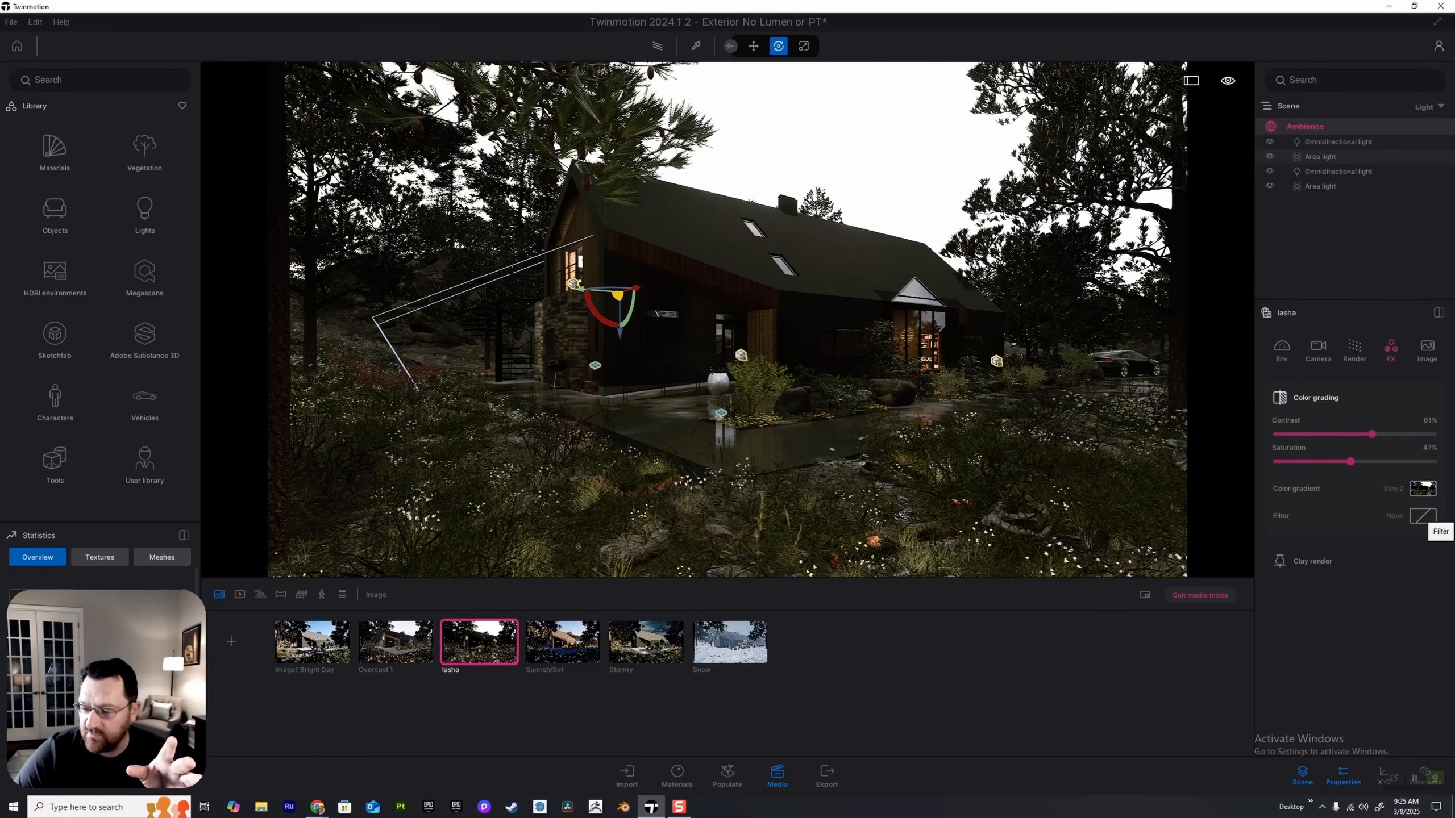
Step: Test the color gradient None on the third image, and reapply the Vice 2 gradient
click(1423, 488)
click(1307, 519)
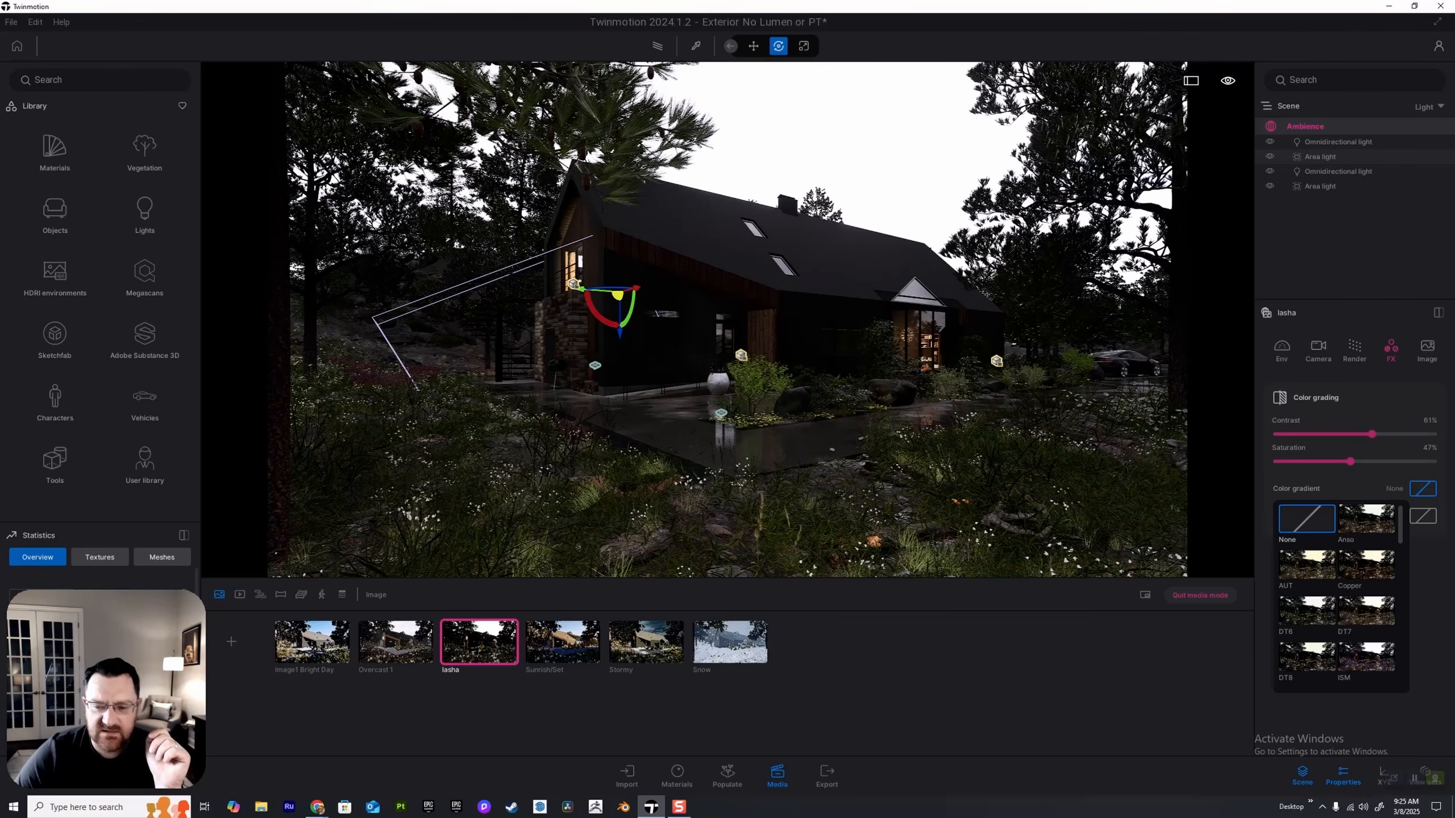
scroll(1336, 597, down, 5)
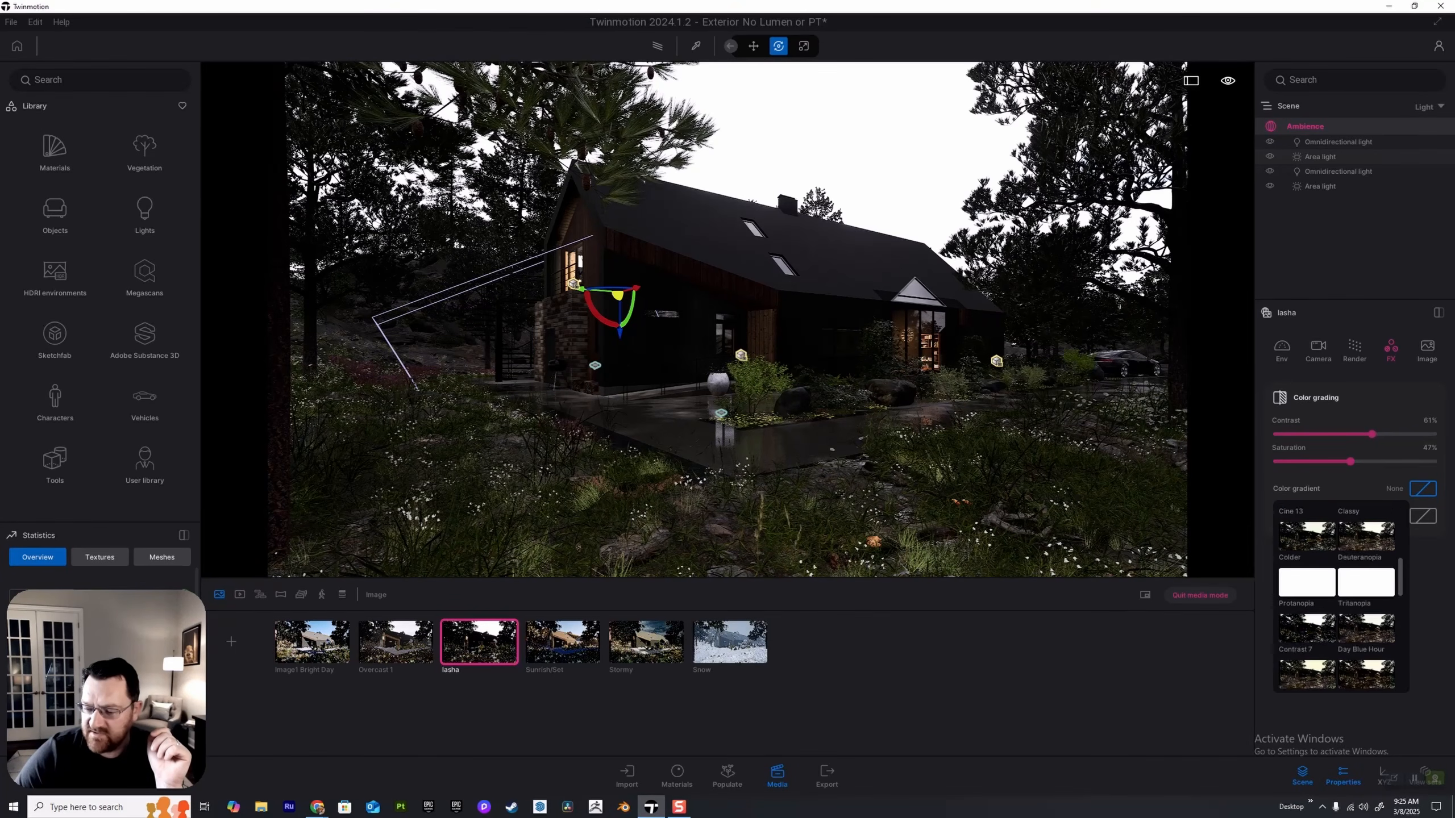
scroll(1336, 598, down, 6)
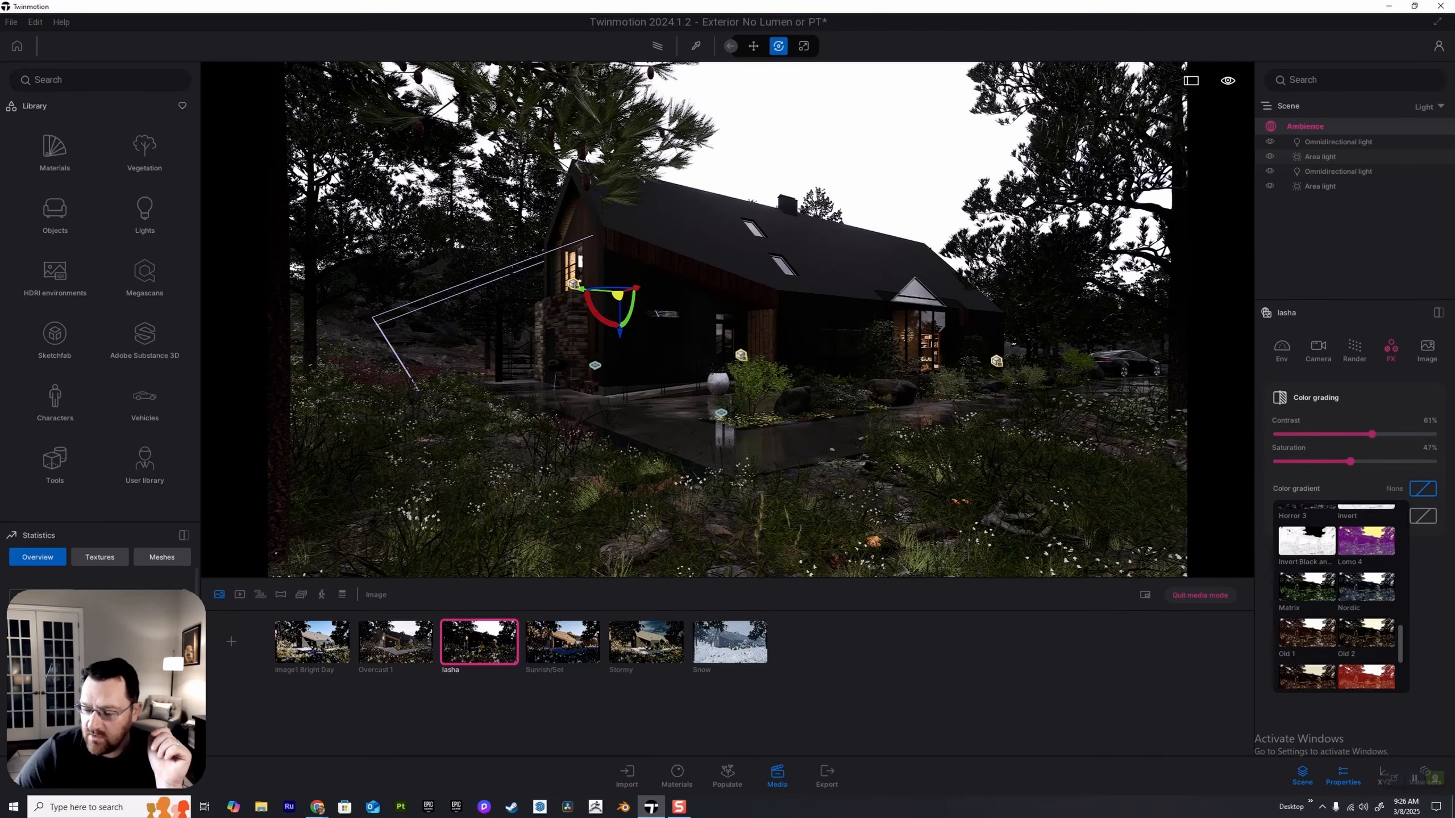
scroll(1336, 598, down, 6)
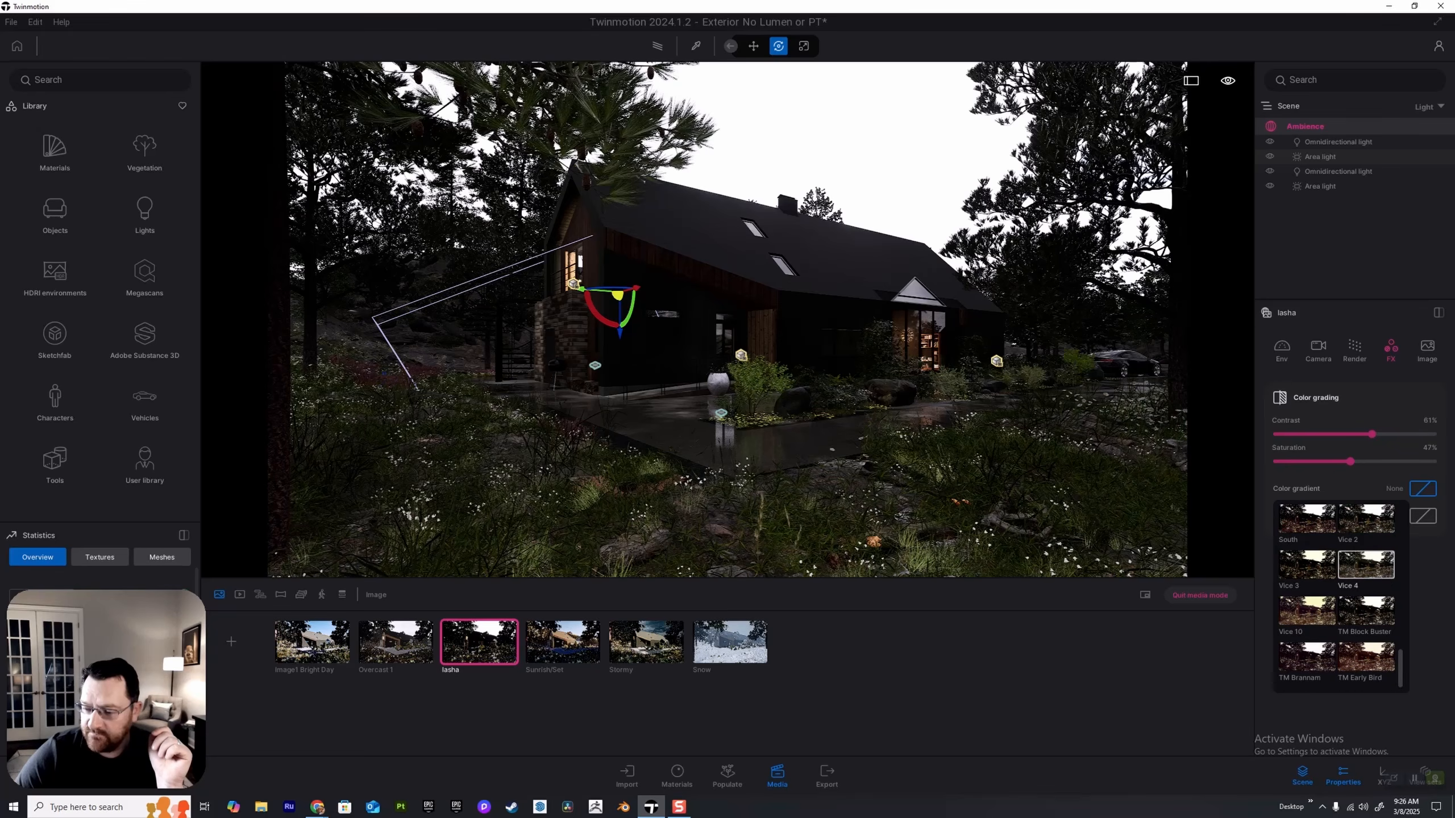
click(1366, 519)
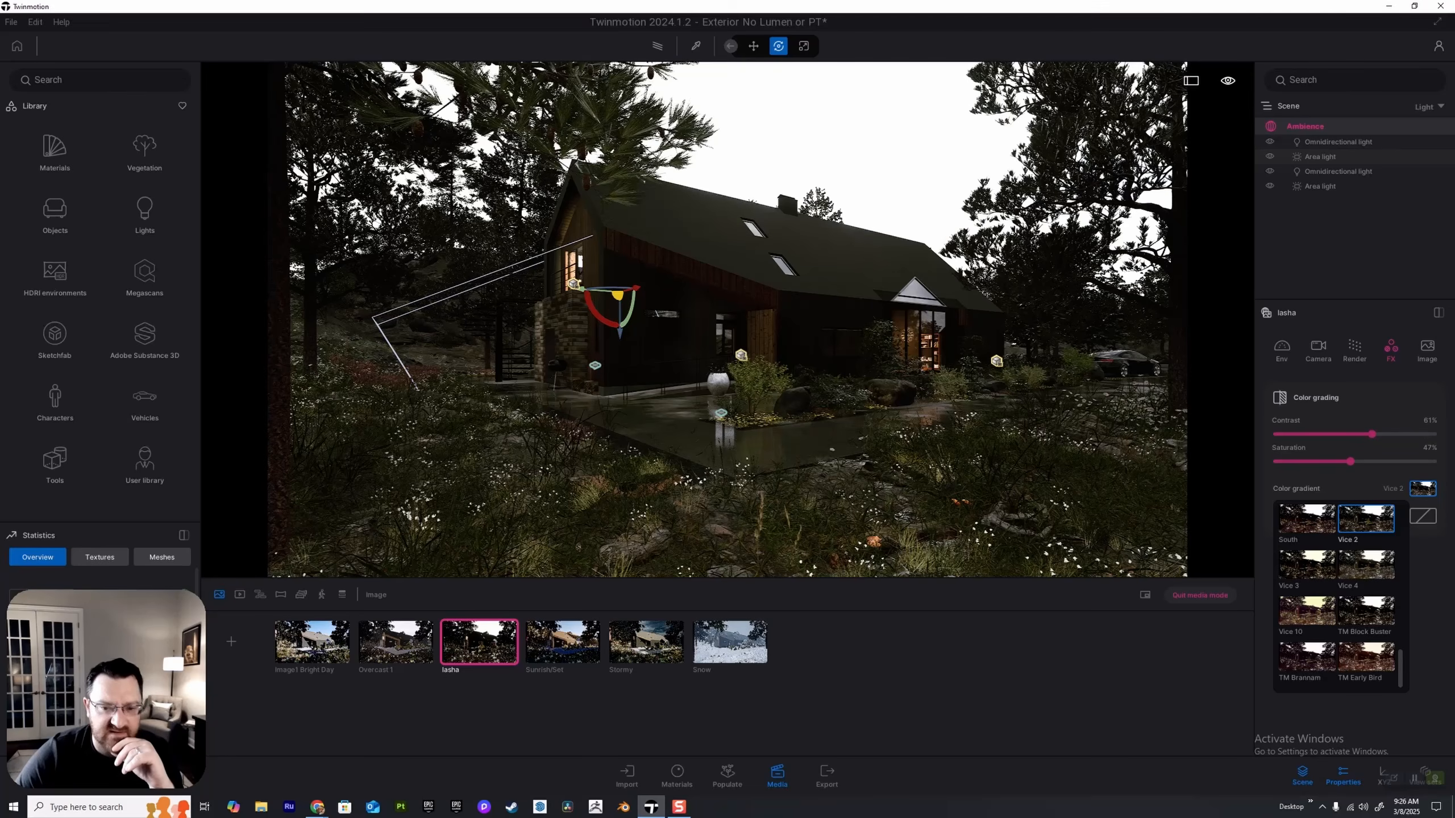
click(1226, 533)
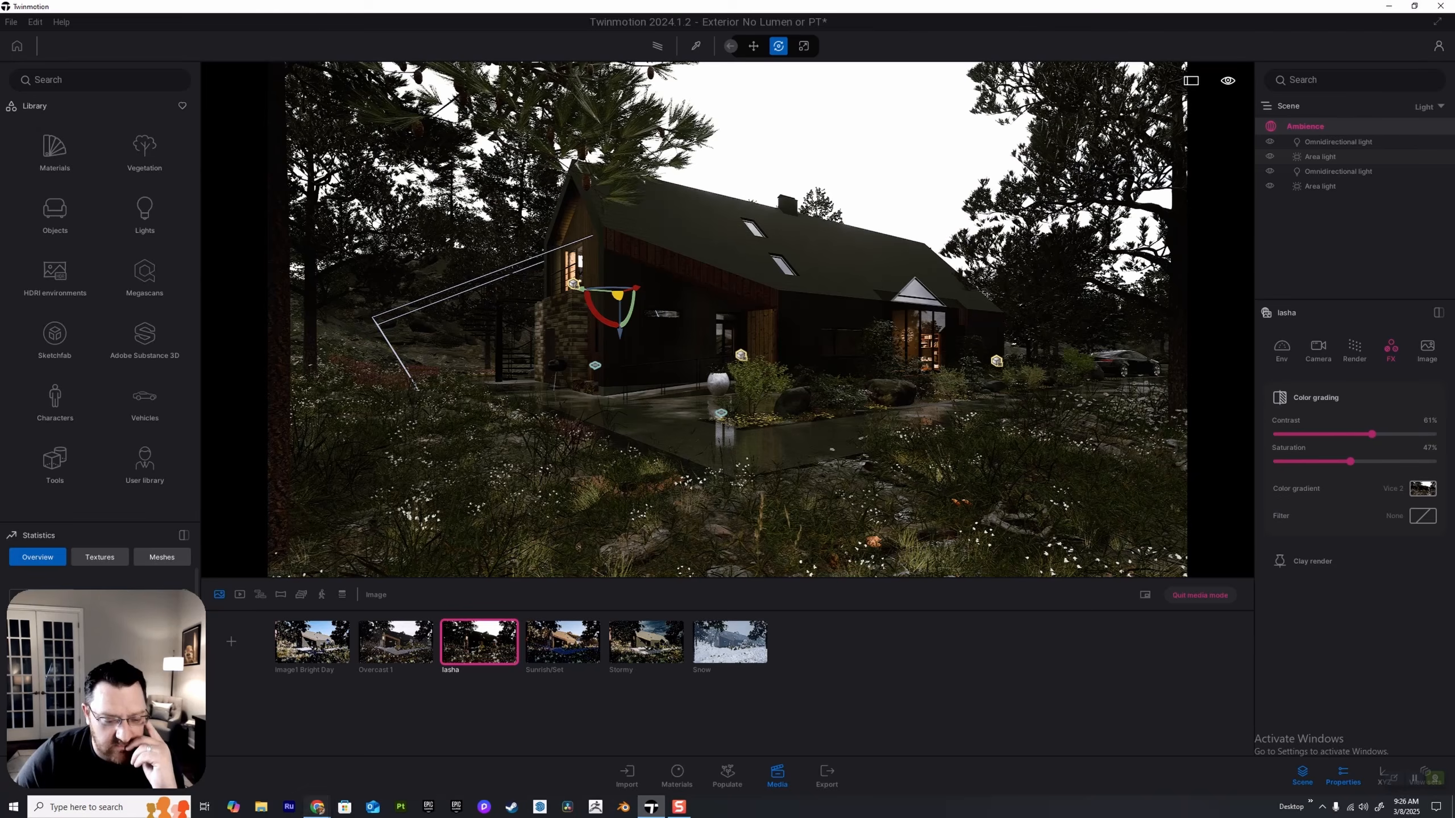
Step: Switch to the Chrome window and look over the open page
mouse_move(316, 807)
click(381, 759)
scroll(852, 441, down, 2)
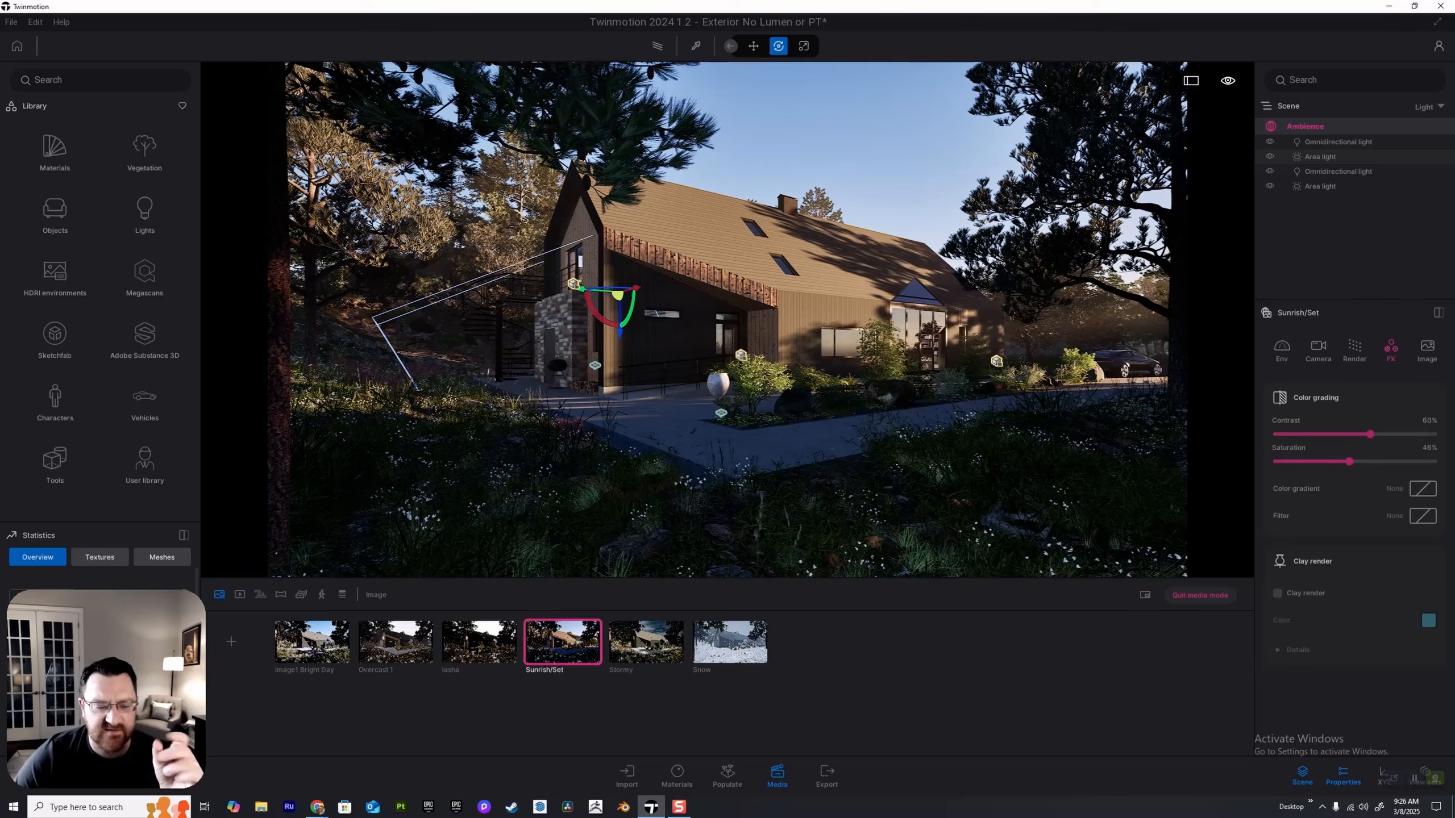
Step: Compare the Sunrish/Set image with Image1 Bright Day, and open the Sunrish/Set environment settings
click(312, 641)
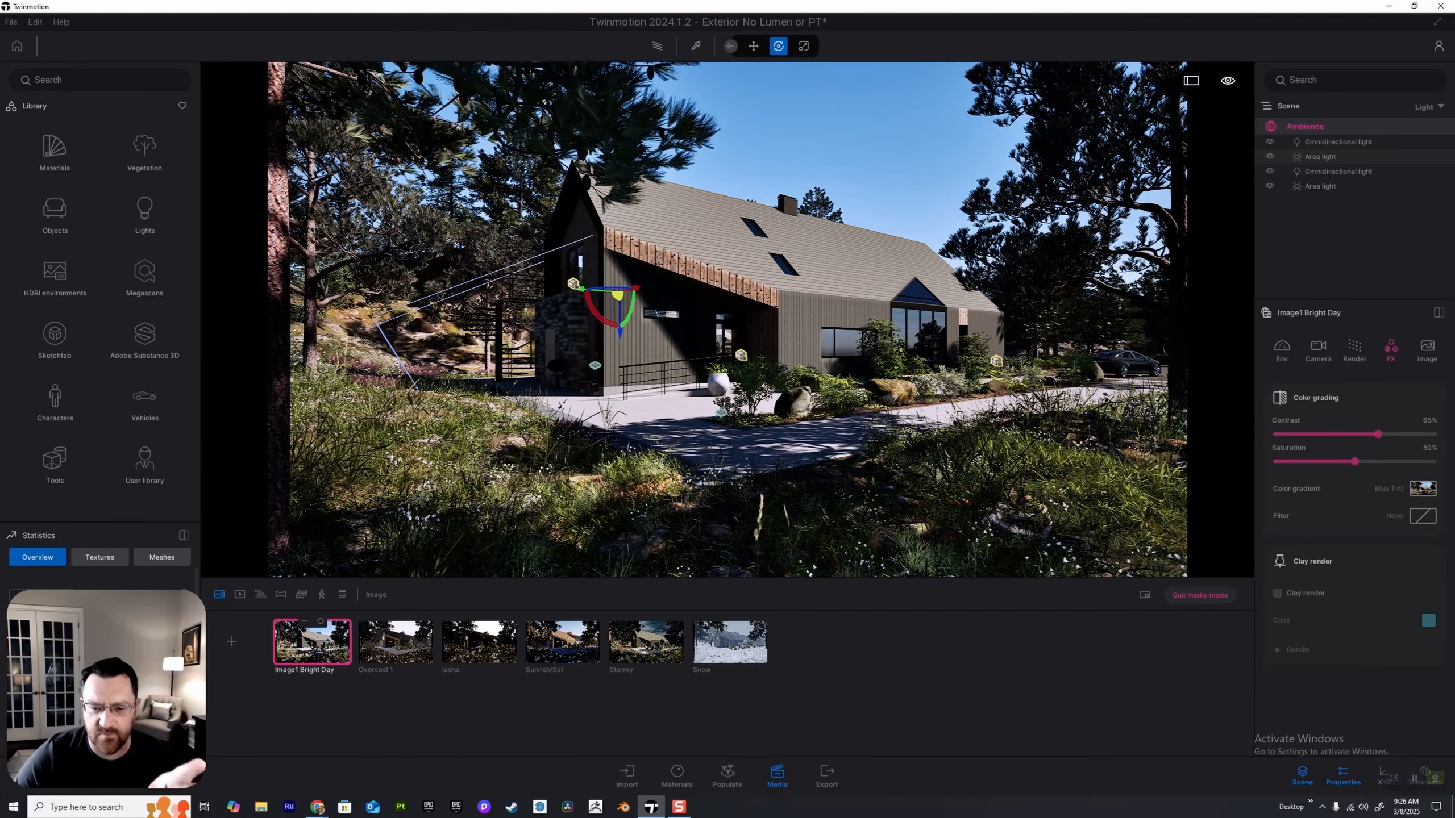
click(562, 642)
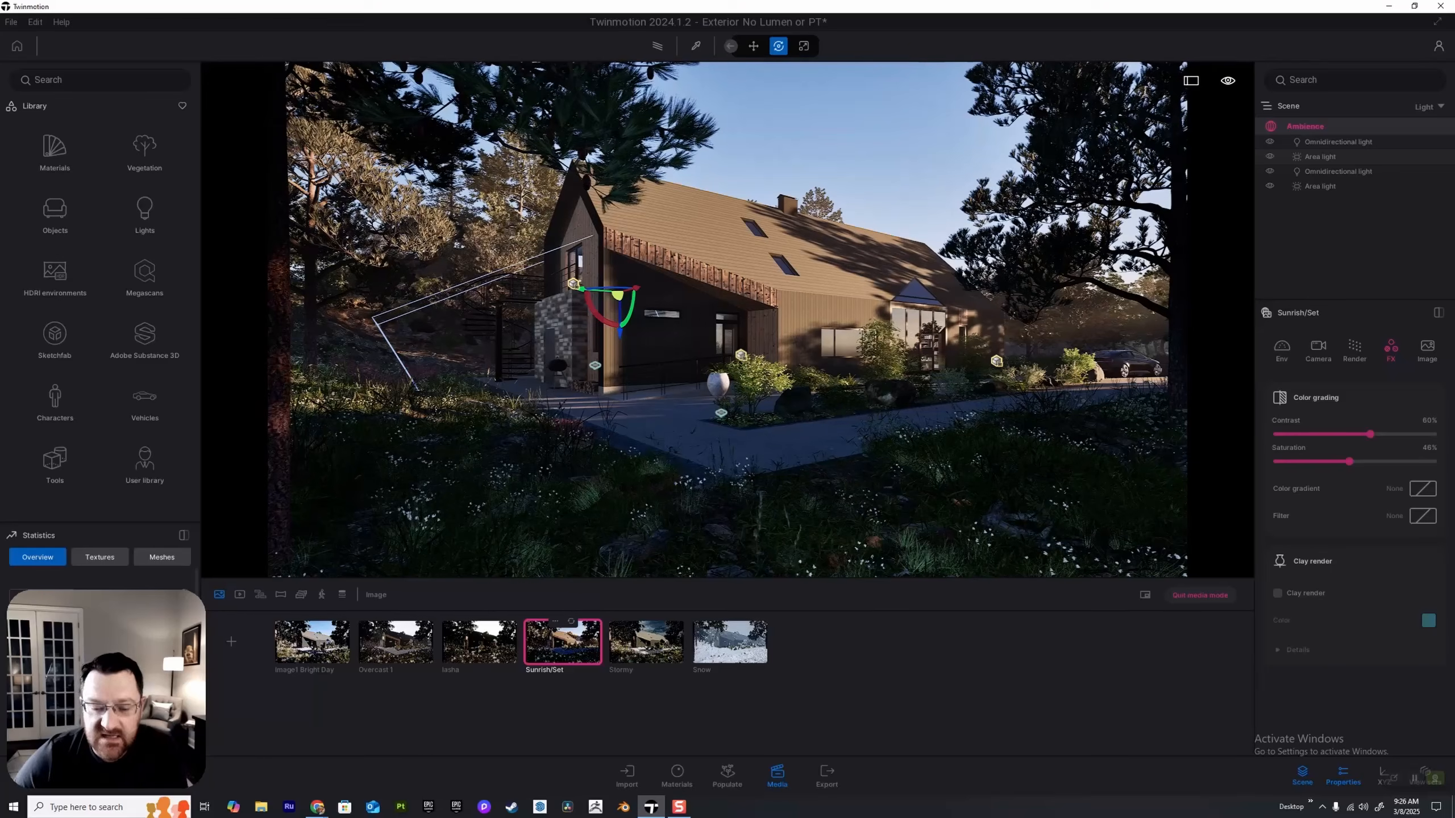
click(1281, 348)
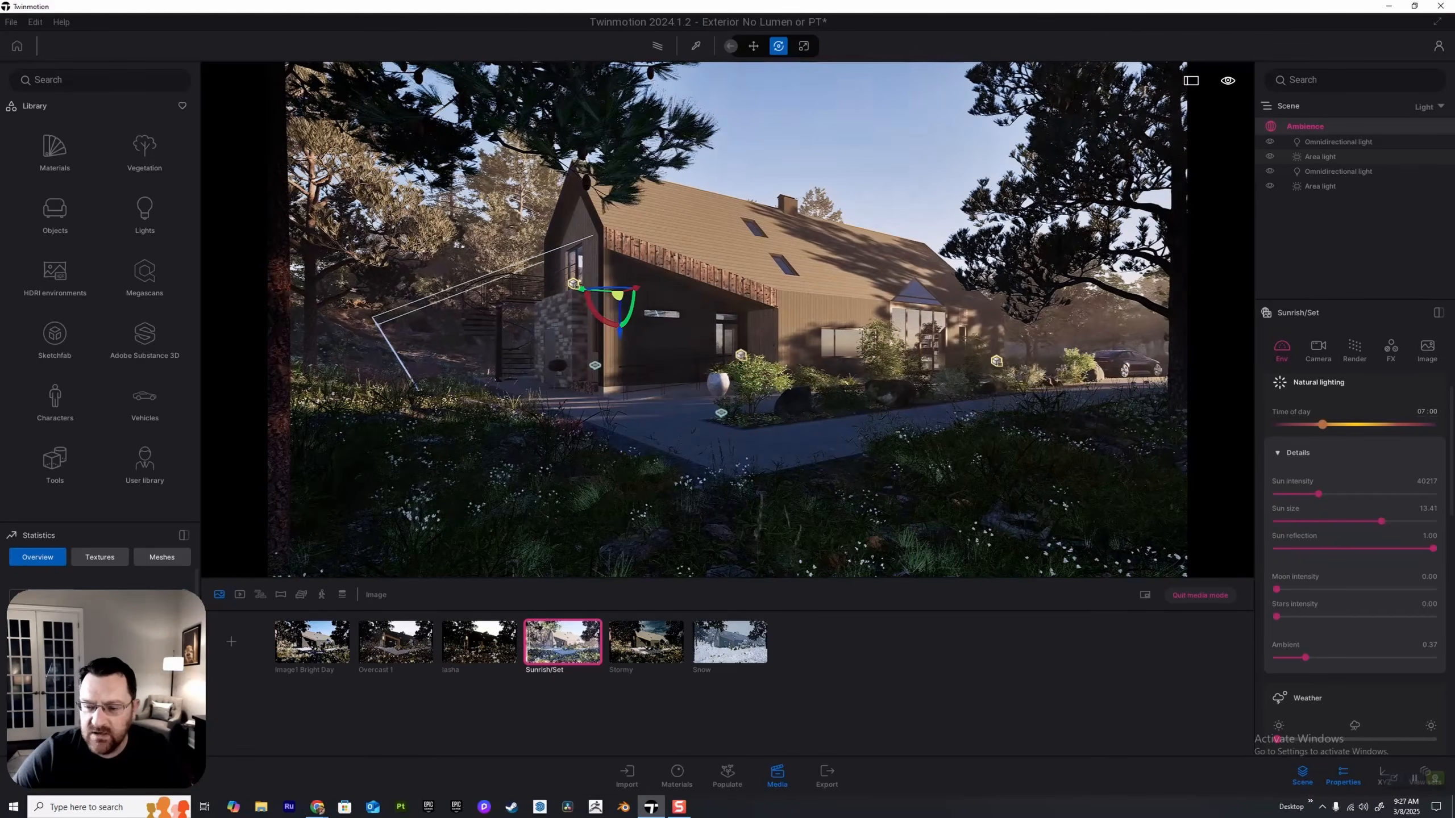
Step: Set the Sunrish/Set image's sun size to 20.00, and try out its time of day and ambient light
drag(1322, 425, 1323, 425)
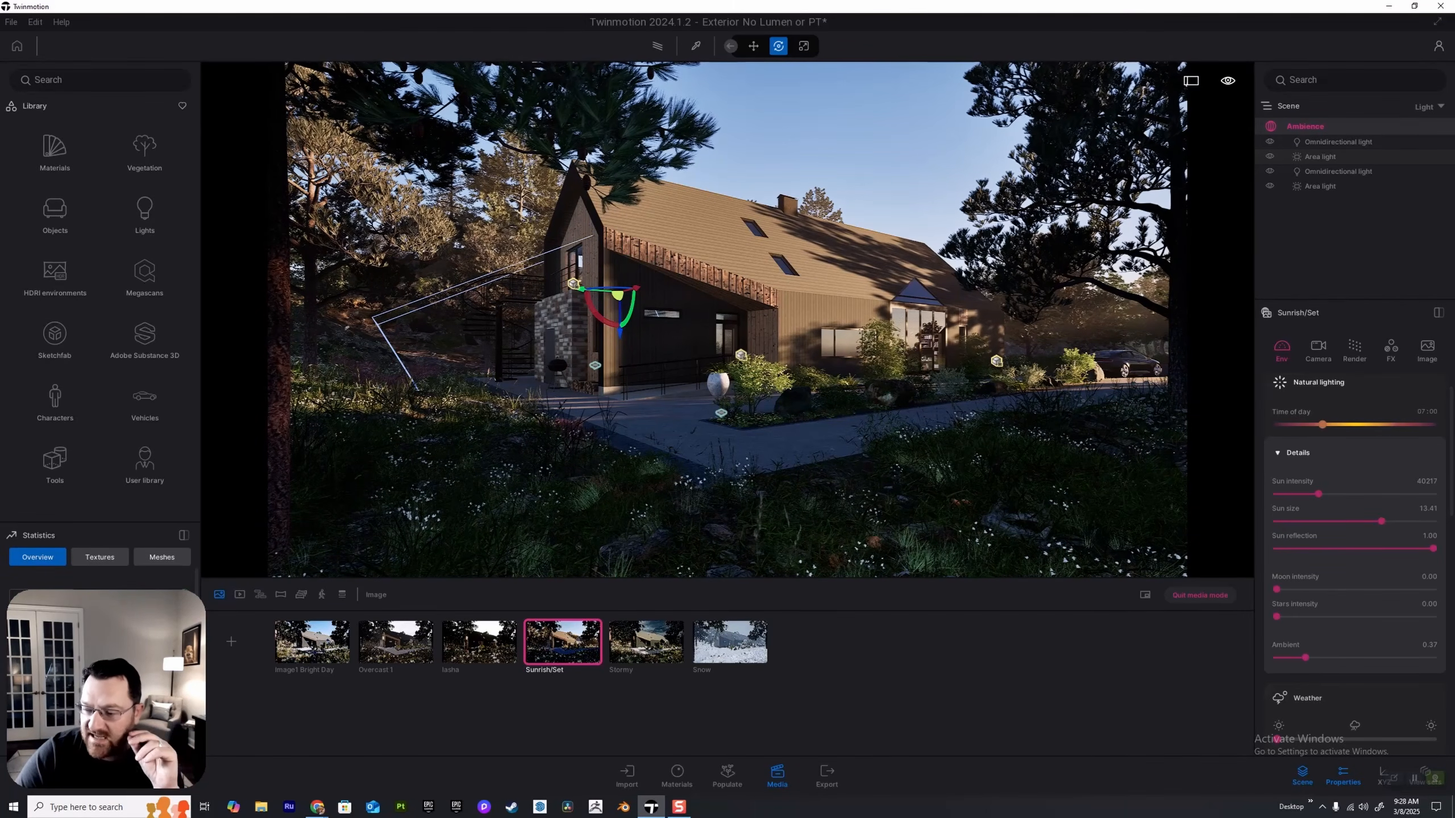
drag(1381, 521, 1433, 549)
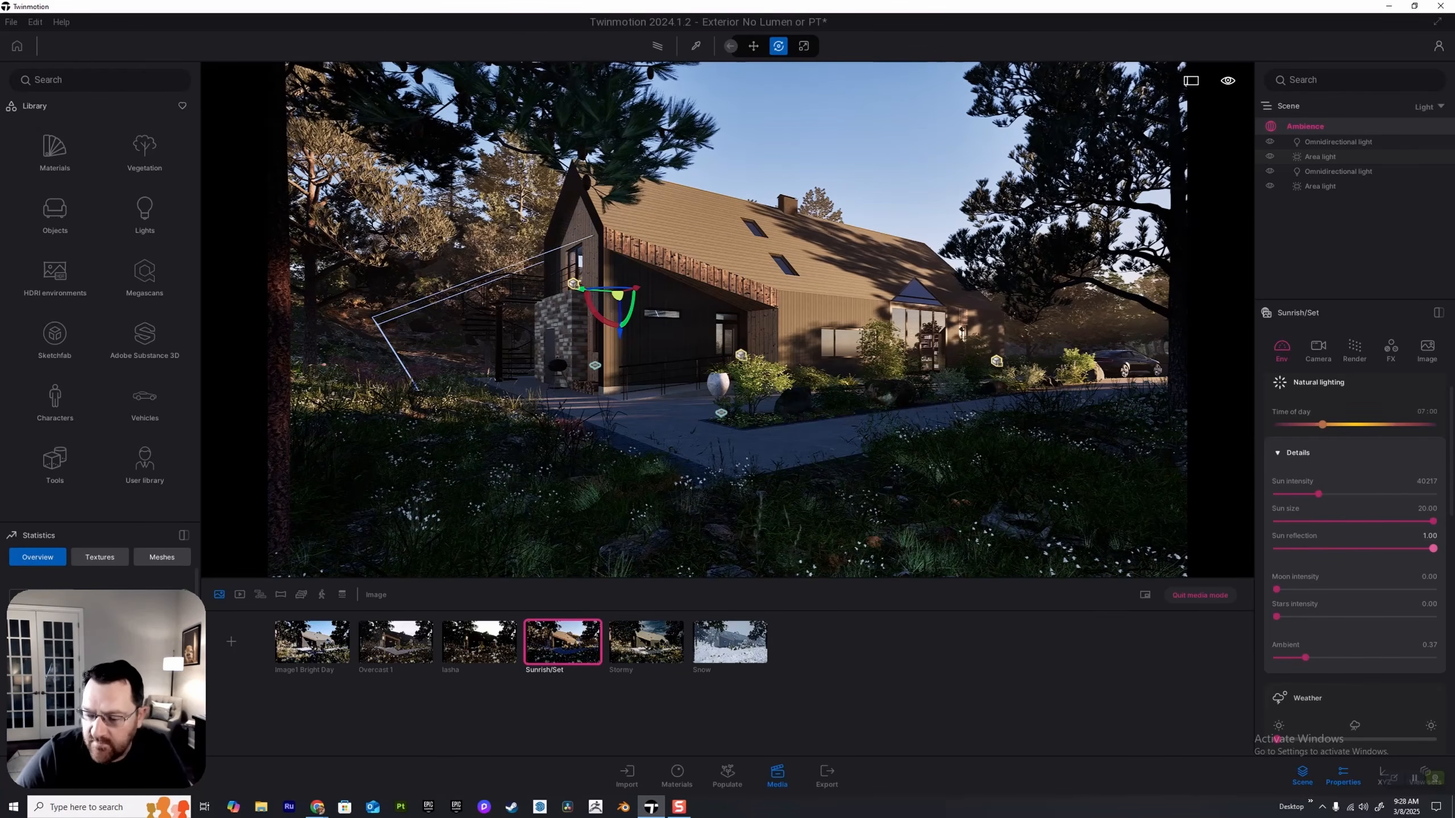
mouse_move(1306, 658)
mouse_down()
mouse_move(1359, 657)
mouse_move(1305, 657)
mouse_up()
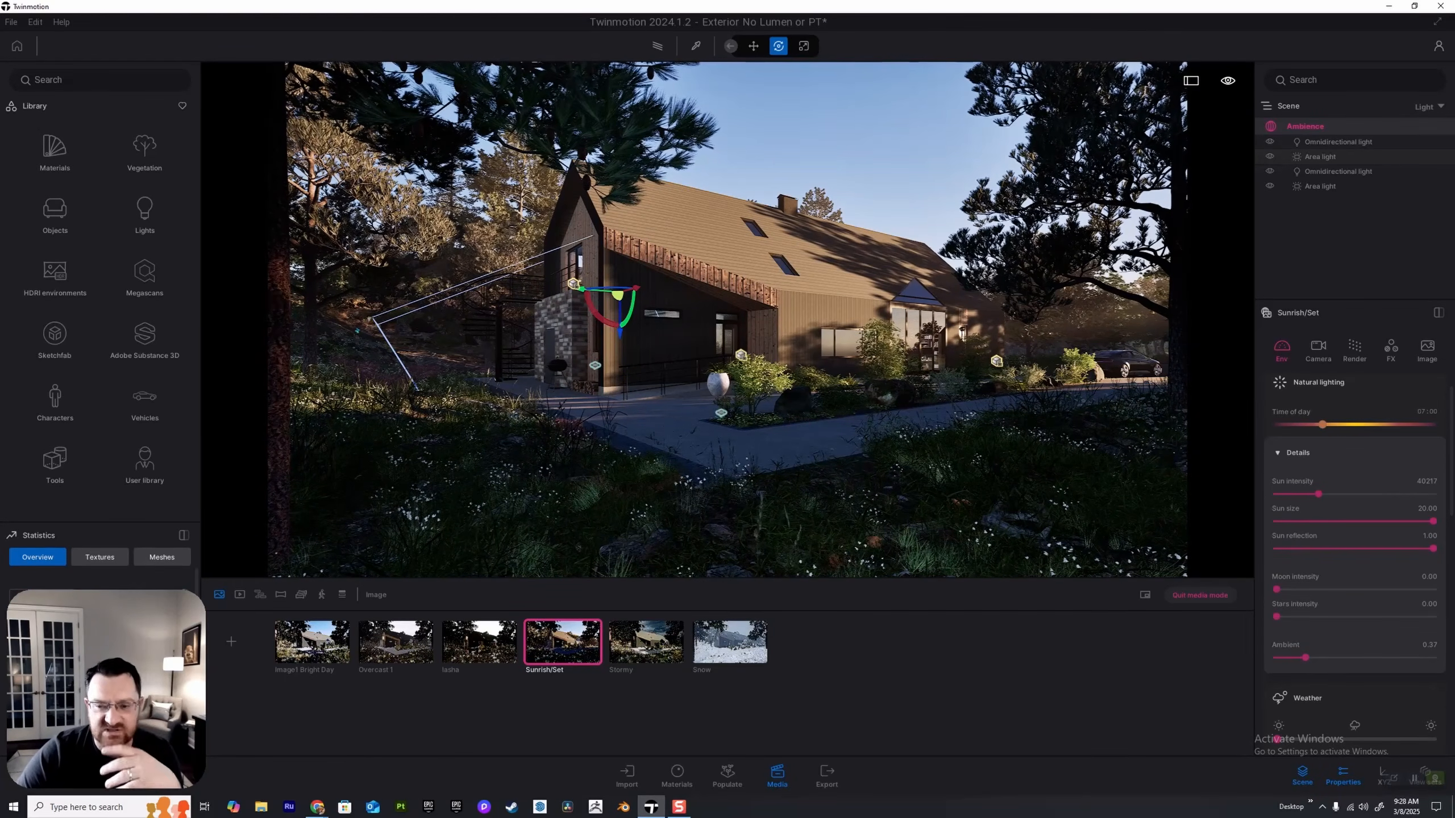
Step: Test a height fog of 76% on the Sunrish/Set image with a look at local exposure, and return the fog to 57%
scroll(1355, 565, down, 4)
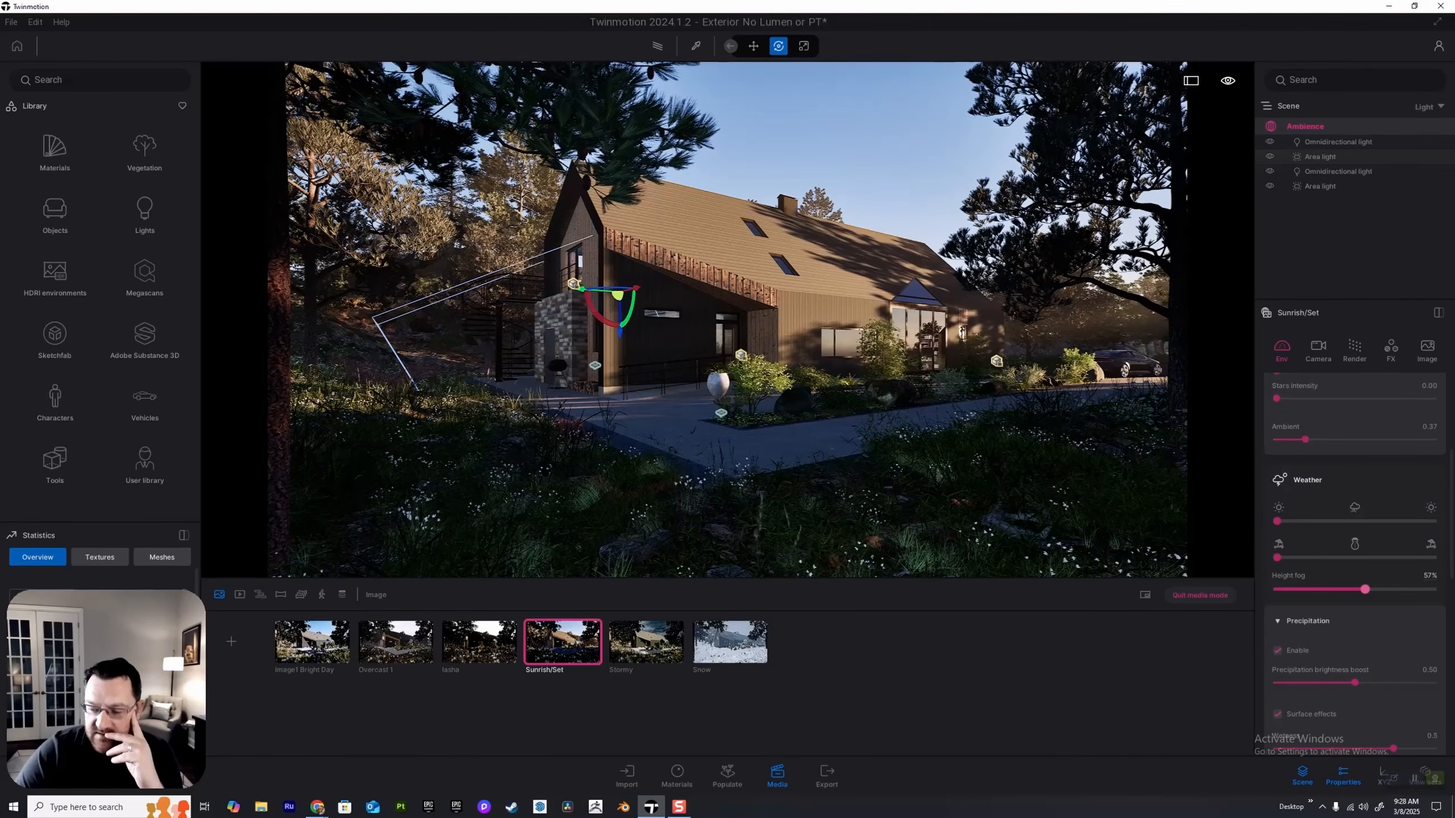
drag(1365, 589, 1395, 589)
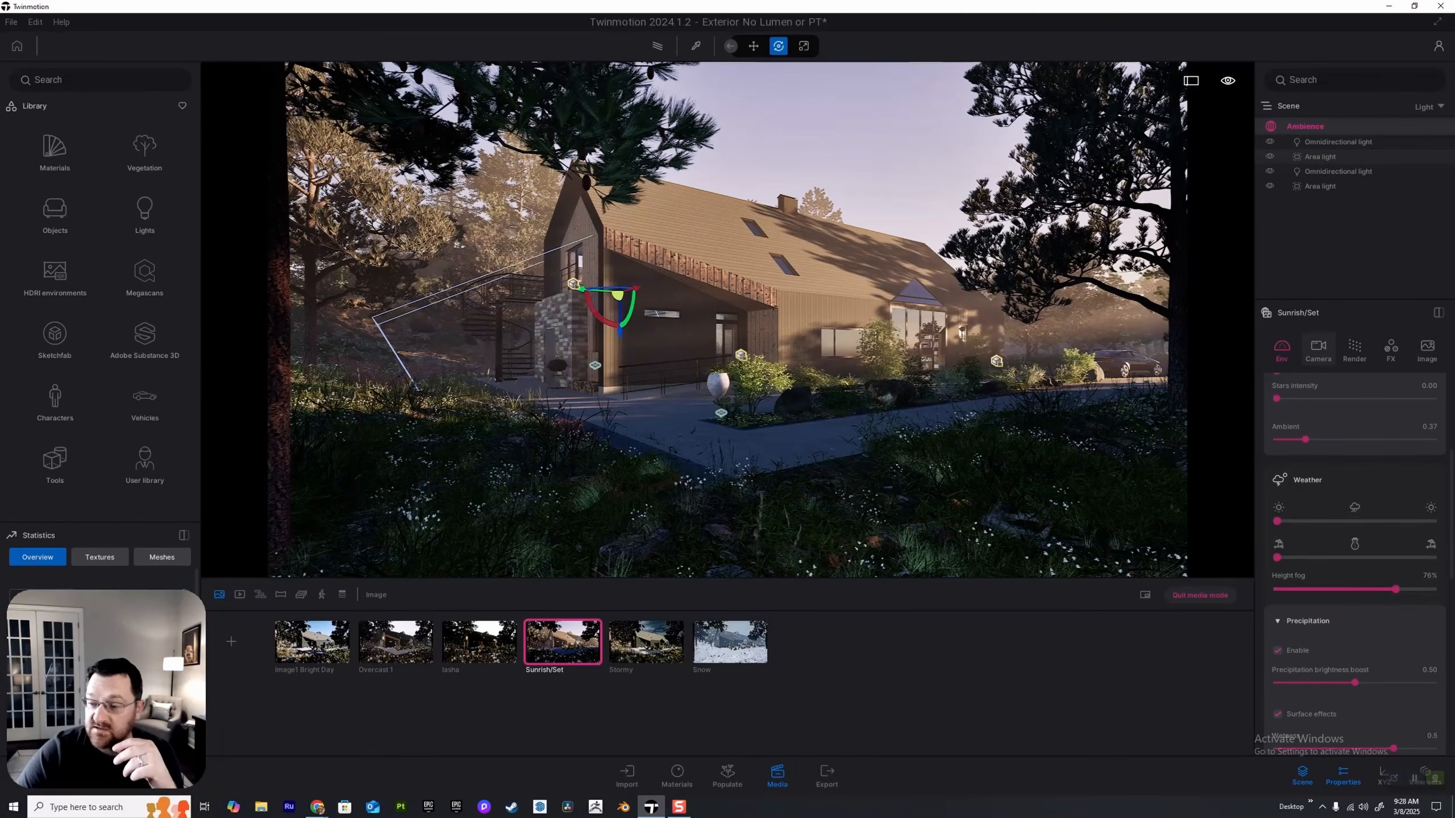
click(1318, 347)
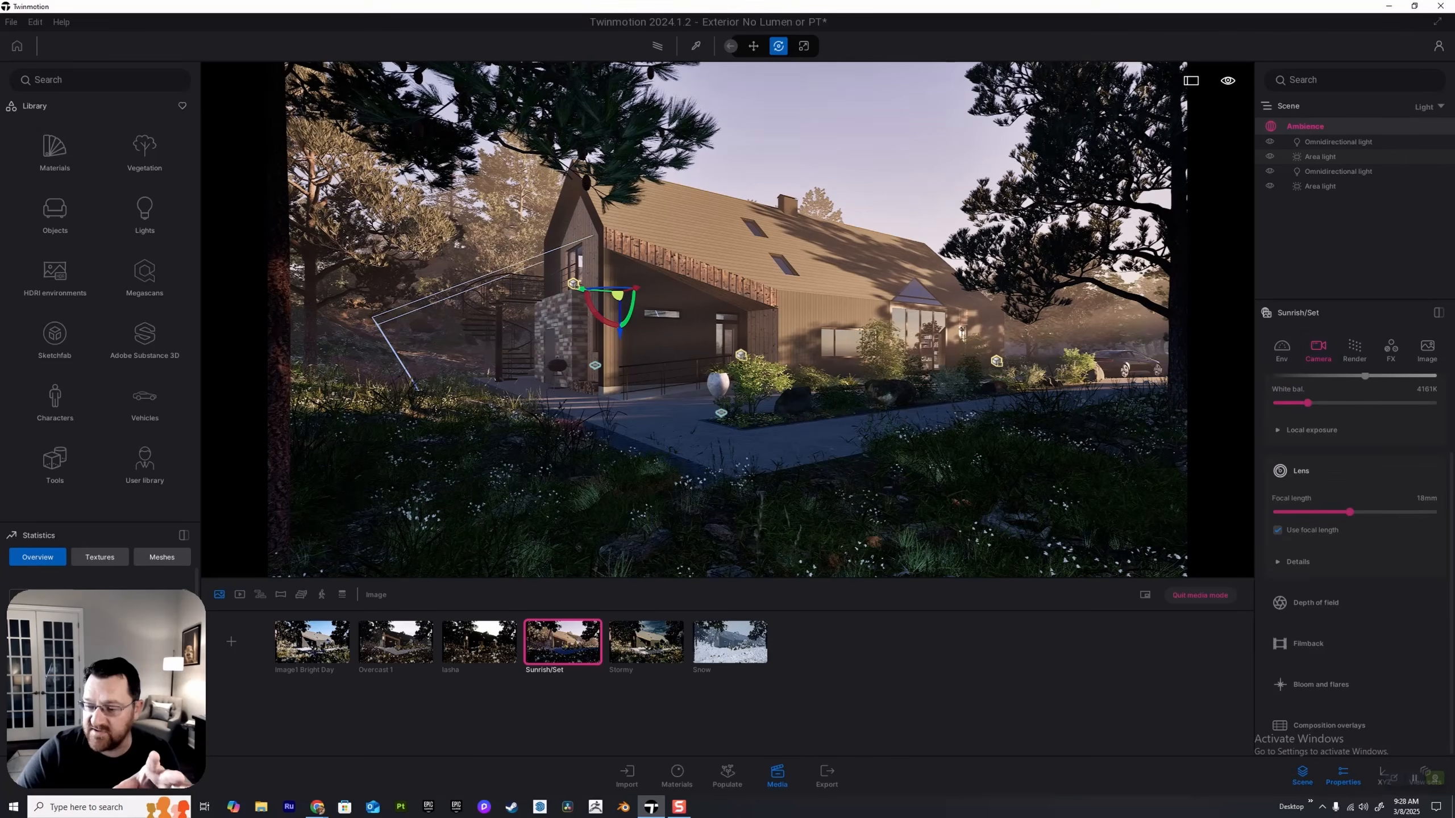
scroll(1352, 466, up, 1)
click(1311, 466)
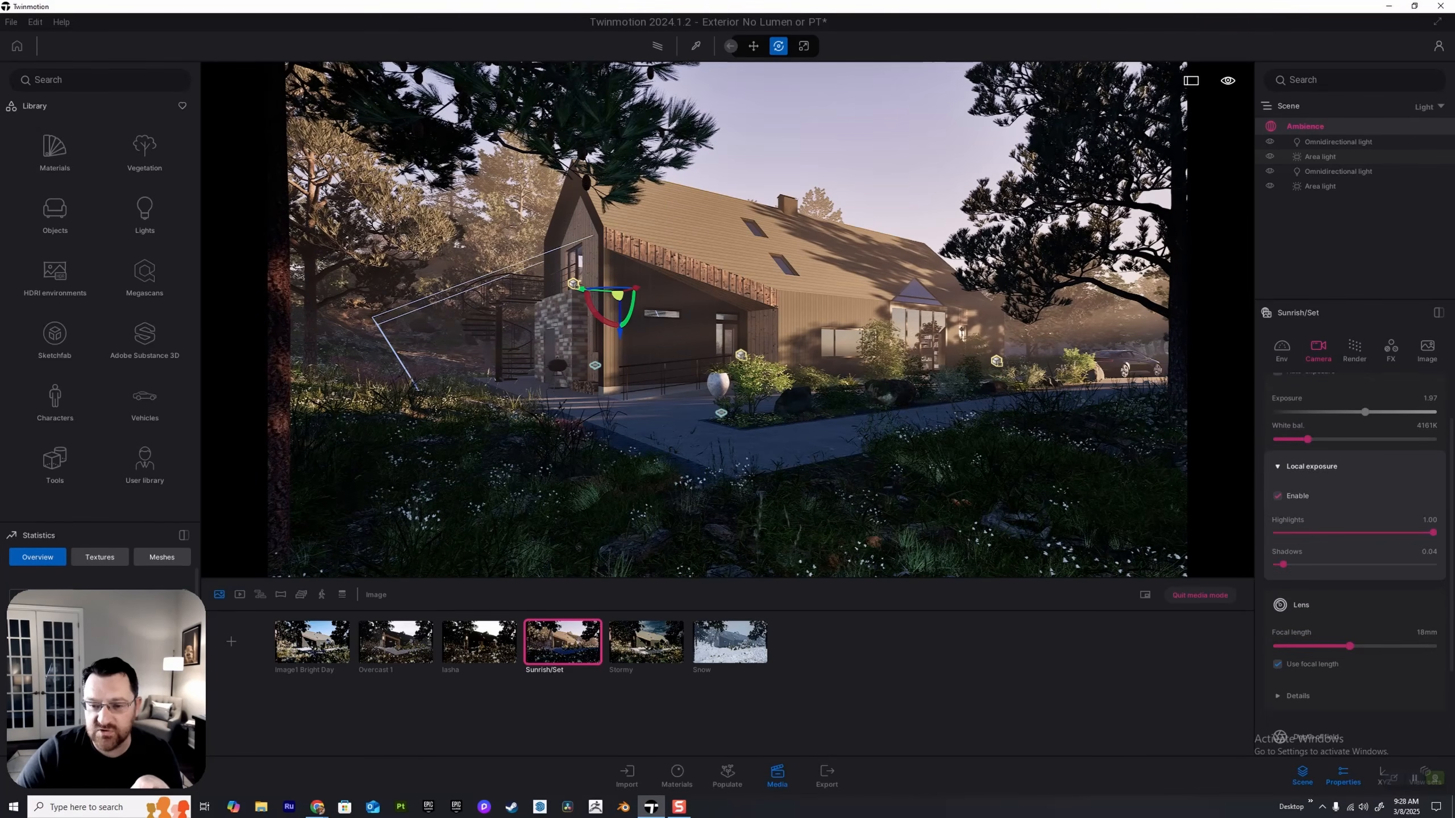
click(1282, 349)
scroll(1352, 516, down, 6)
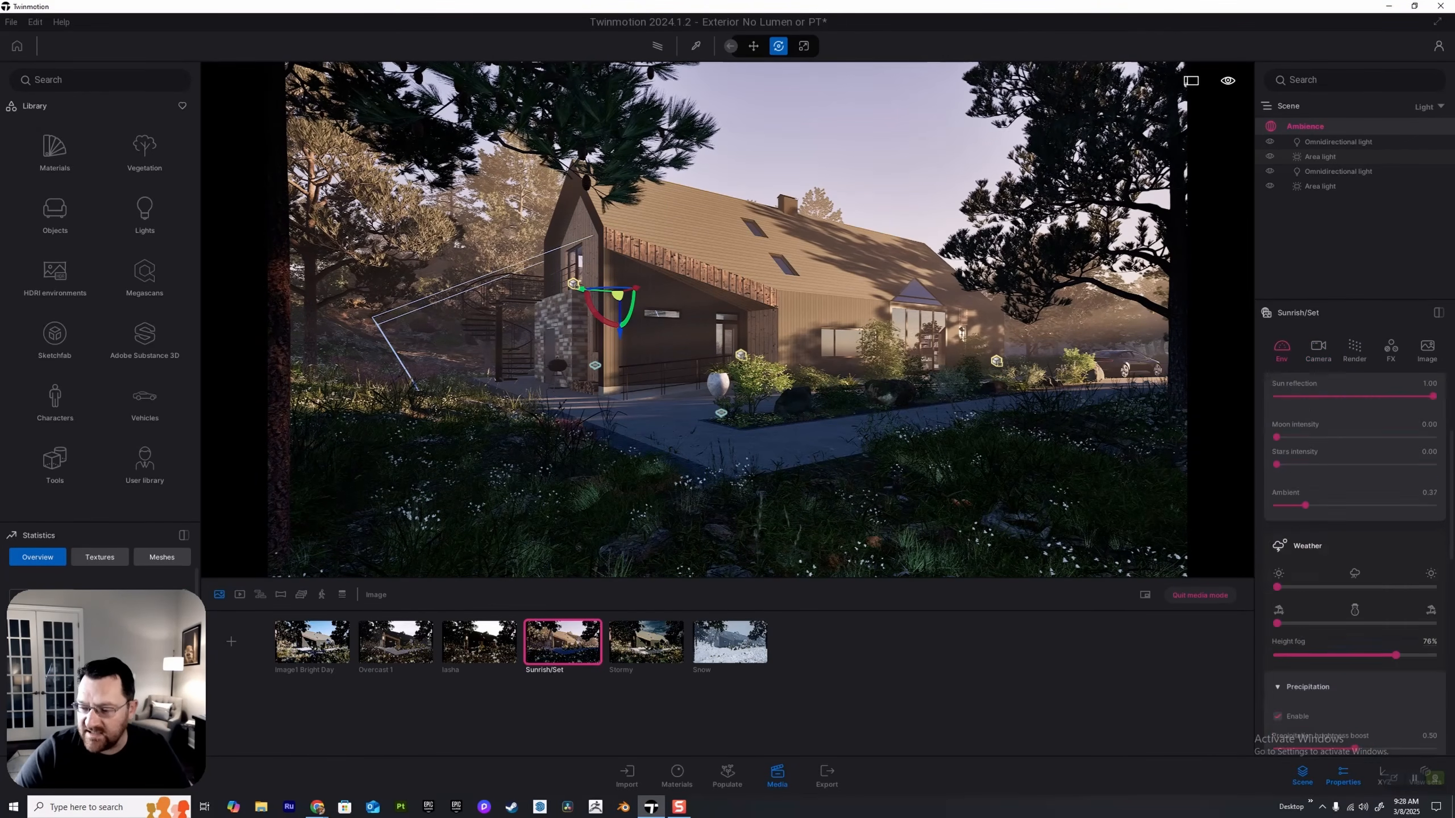
drag(1396, 546, 1365, 546)
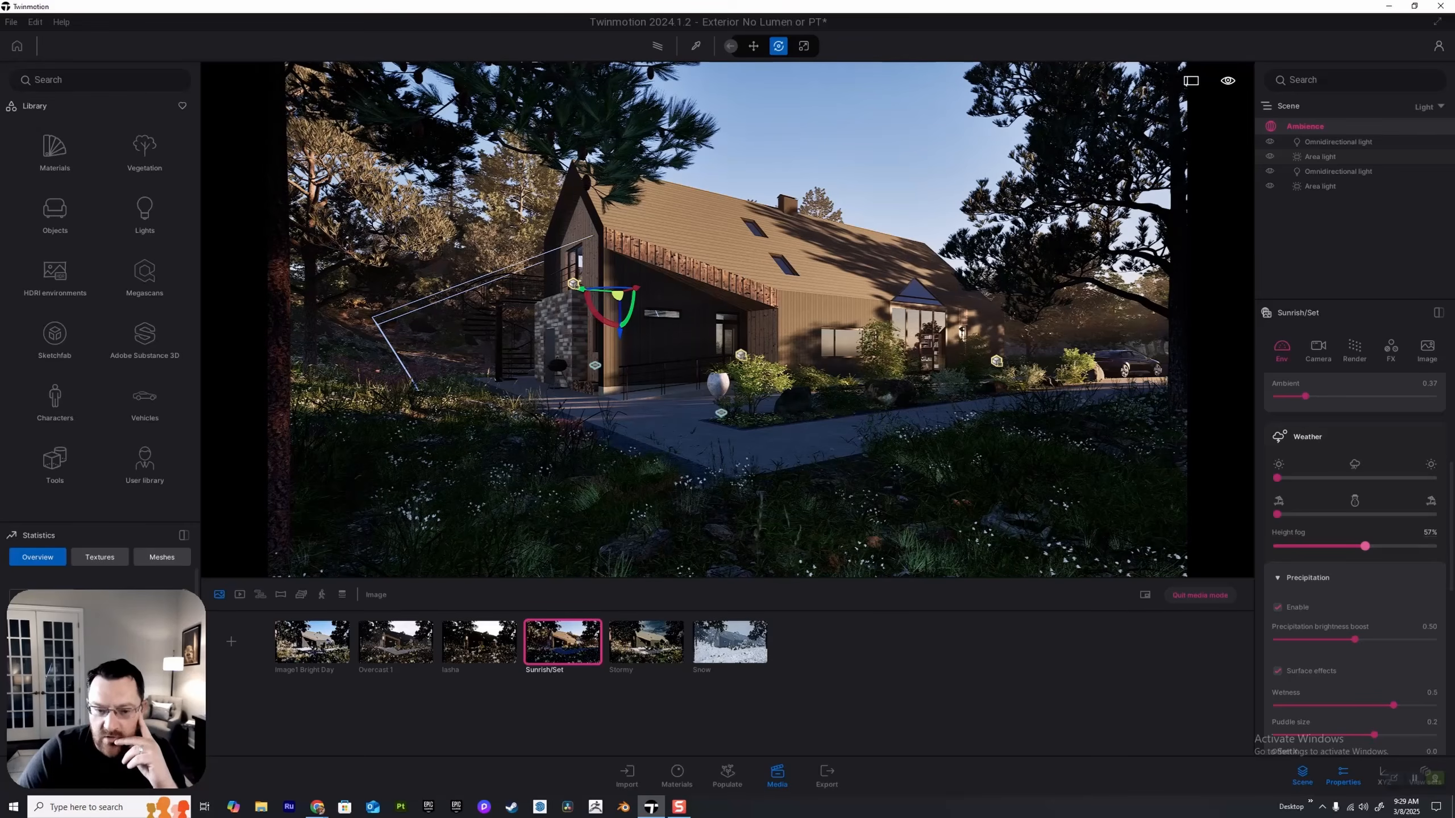
mouse_move(1365, 546)
mouse_down()
mouse_move(1423, 546)
mouse_move(1335, 546)
mouse_move(1420, 546)
mouse_move(1365, 547)
mouse_up()
Step: Disable precipitation for the Sunrish/Set image and review its remaining weather, location and HDRI environment settings
scroll(1365, 547, down, 2)
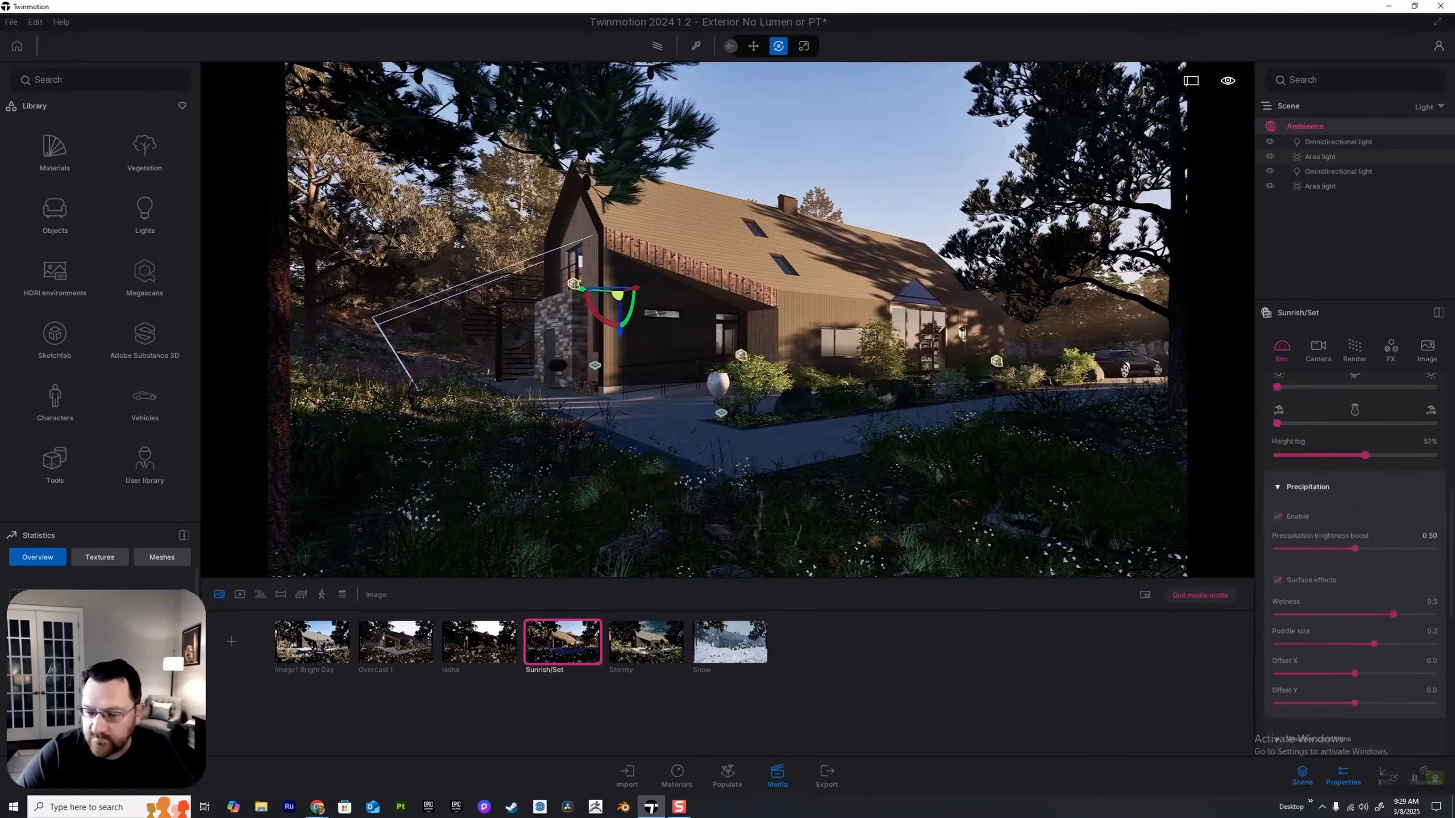
click(1277, 516)
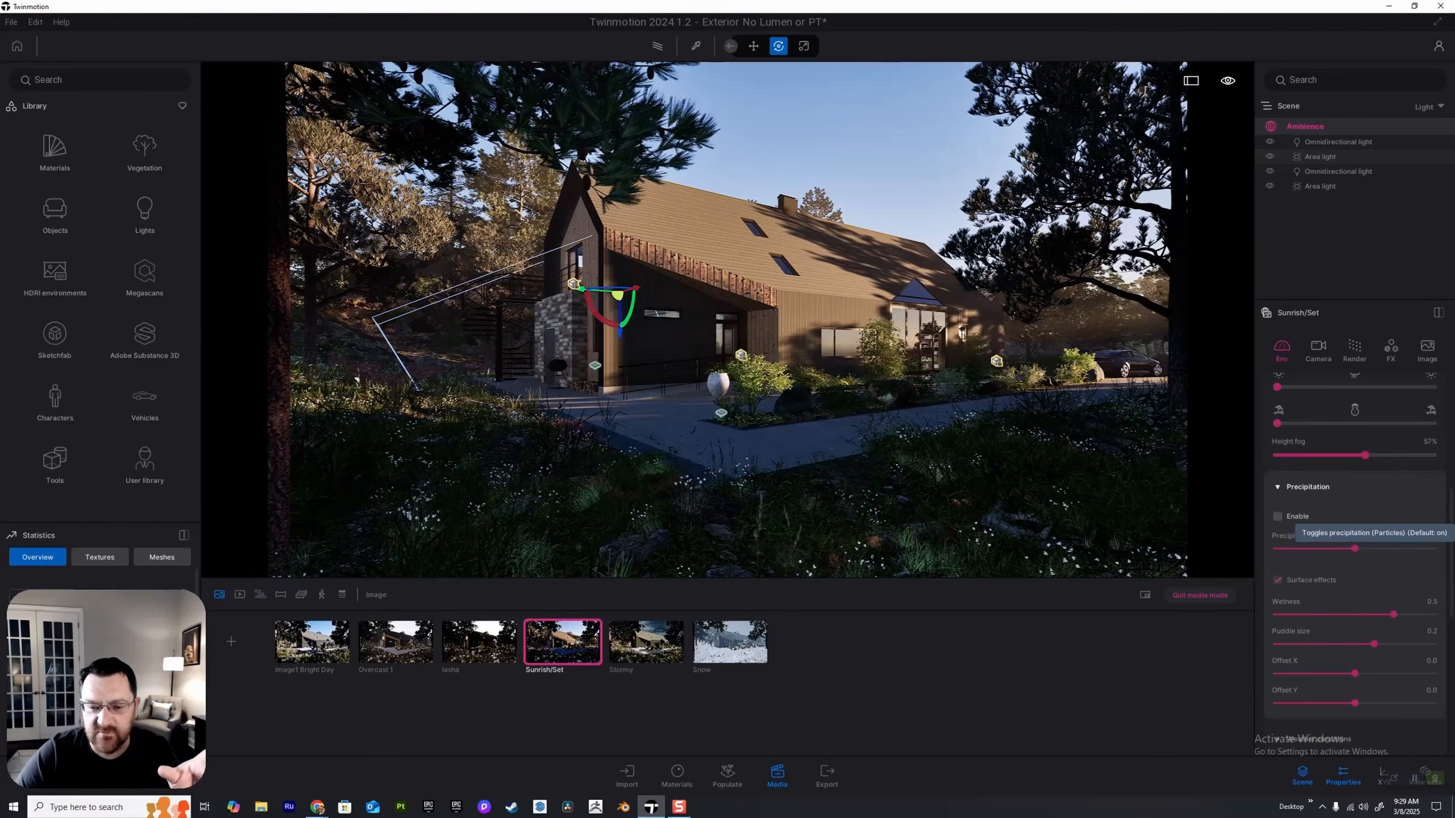
scroll(1289, 517, down, 10)
scroll(1289, 518, up, 9)
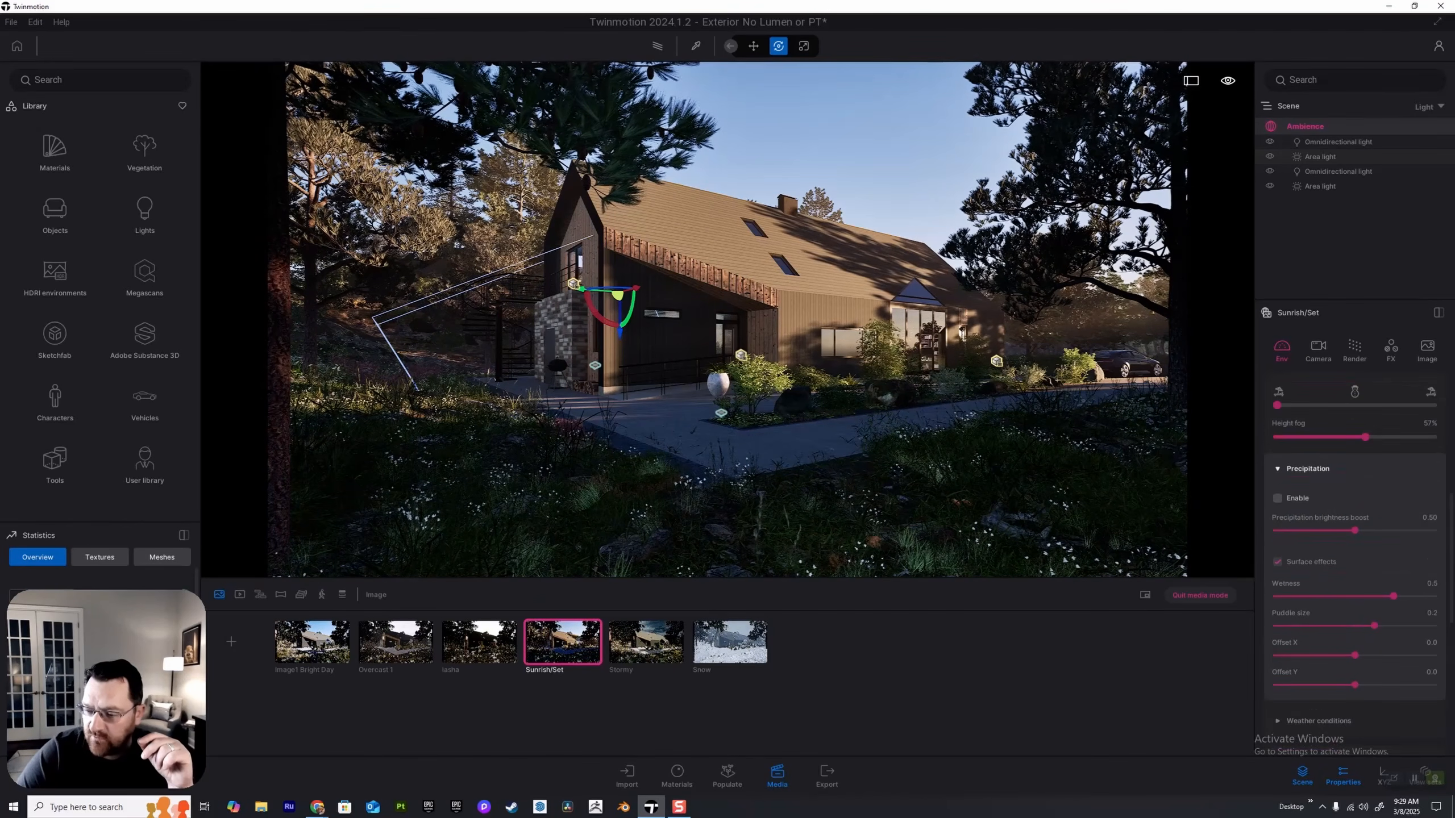
click(1294, 470)
scroll(1351, 516, down, 5)
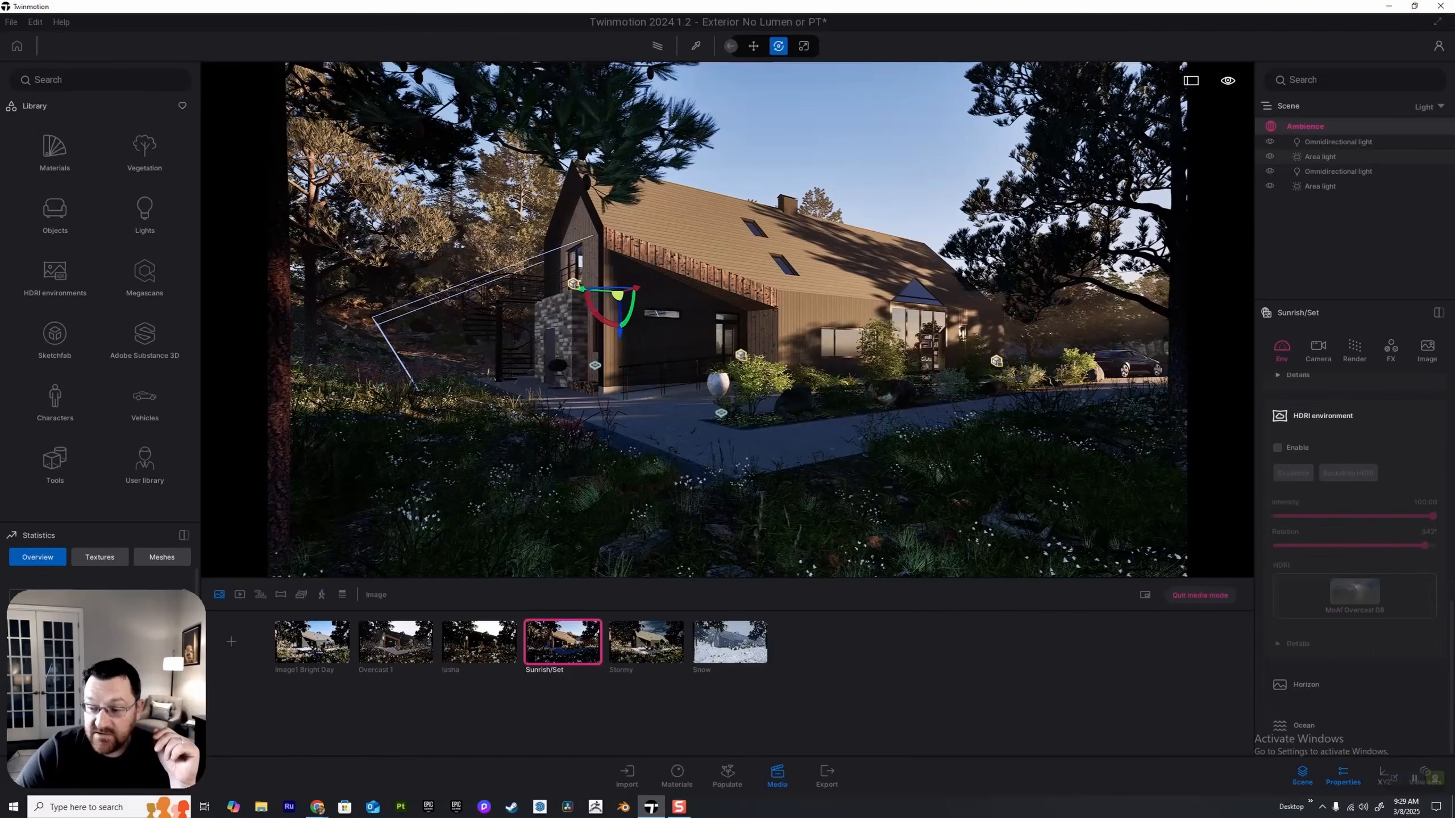
scroll(727, 320, down, 10)
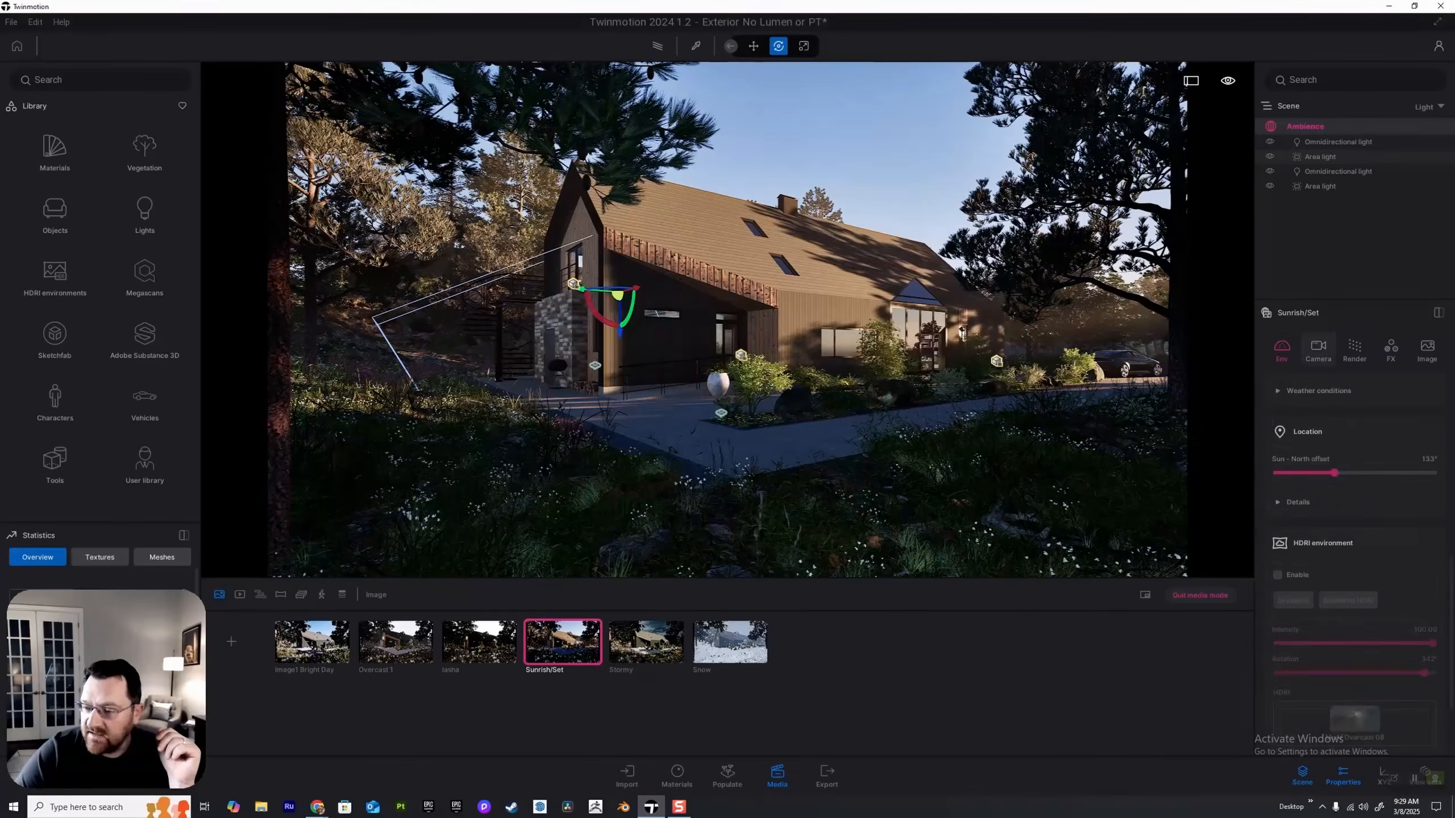
Step: Try out the Sunrish/Set camera exposure and compare its exposure and white balance settings with Image1 Bright Day
click(1318, 350)
scroll(1354, 466, up, 1)
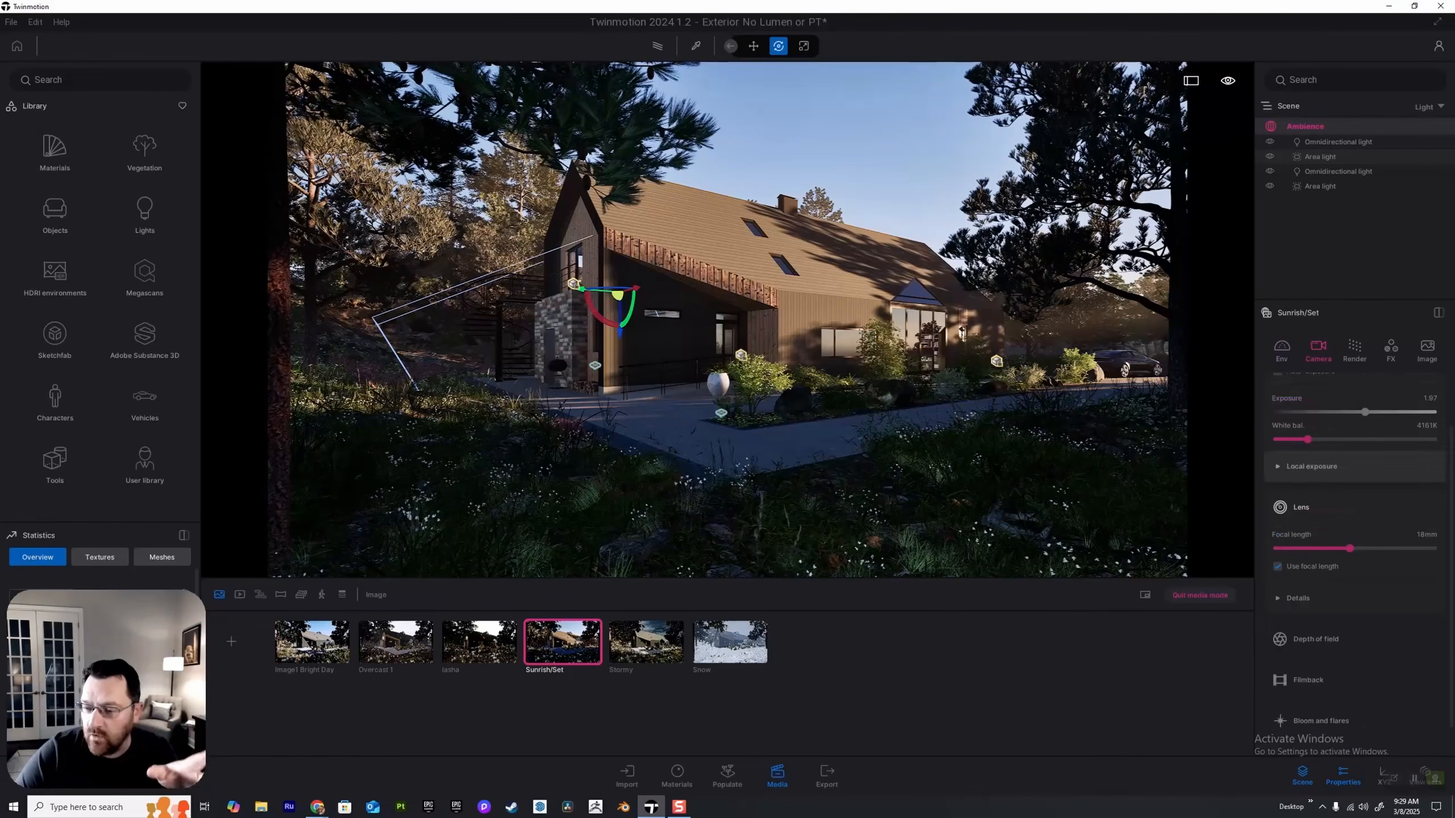
scroll(1354, 466, up, 1)
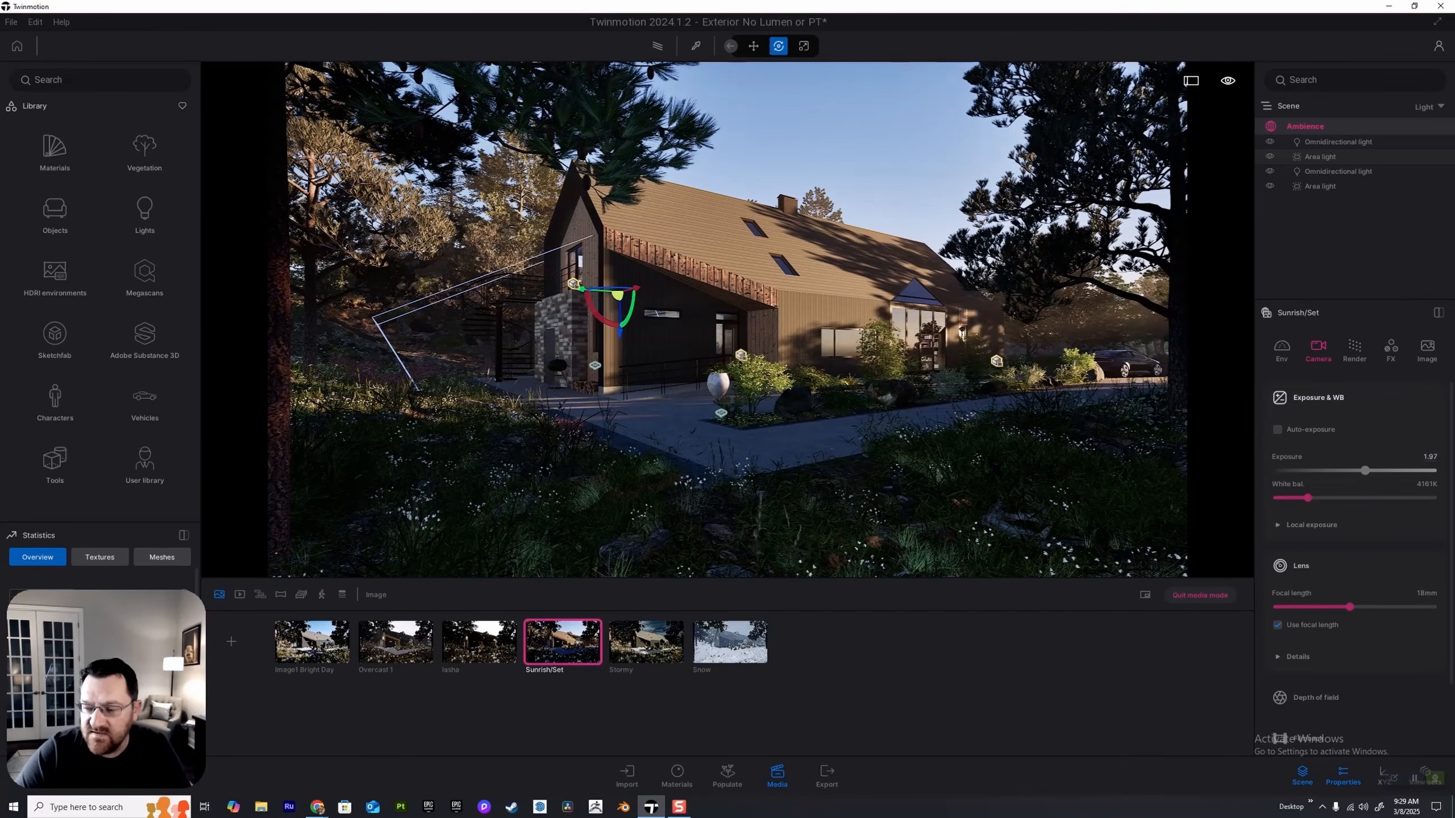
drag(1365, 470, 1365, 470)
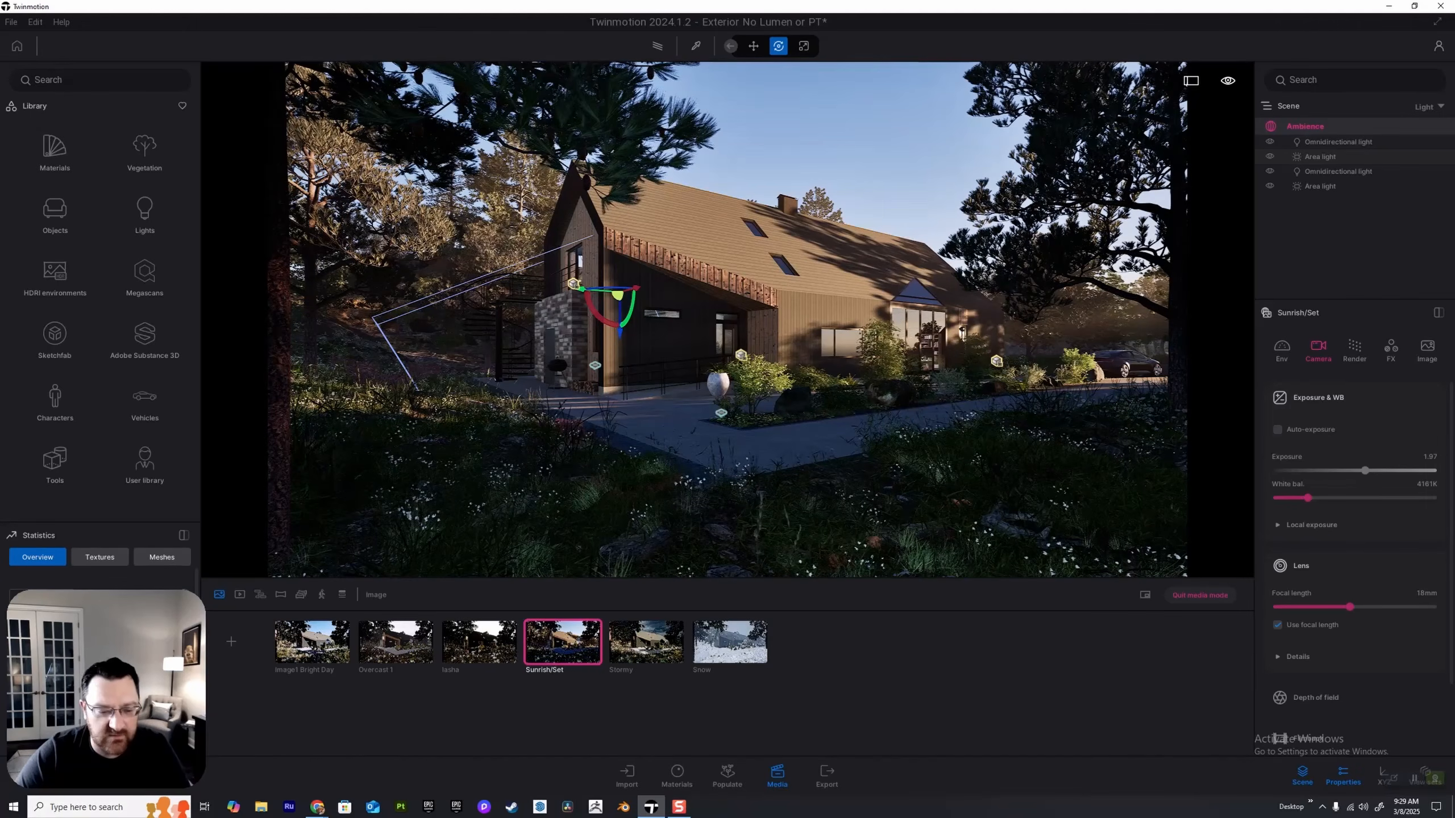
click(312, 640)
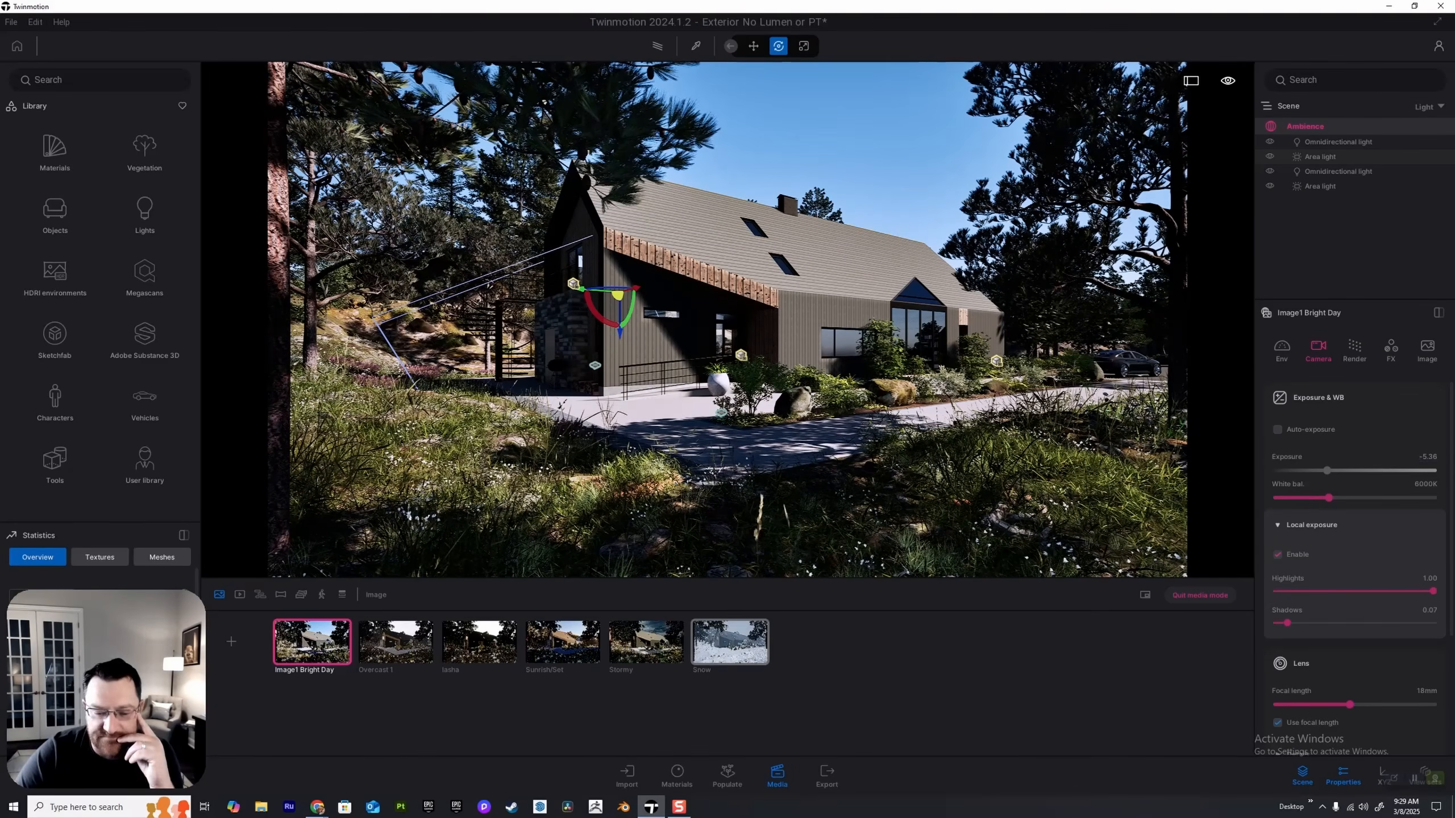
click(563, 641)
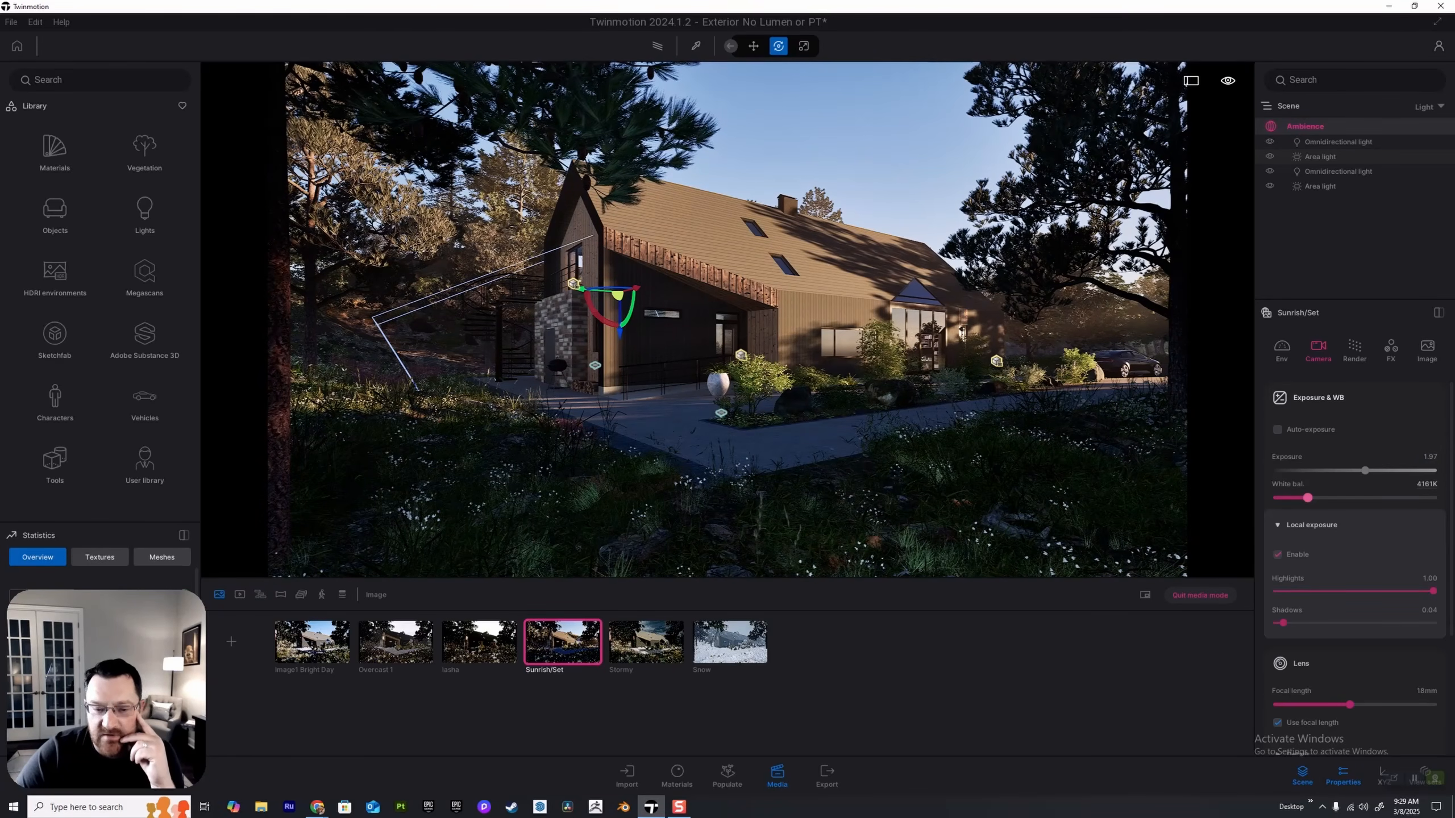
Step: Test the Sunrish/Set image's white balance and its local exposure highlights and shadows, keeping highlights at 1.00 and shadows at 0.04
mouse_move(1311, 498)
mouse_down()
mouse_move(1352, 497)
mouse_move(1308, 497)
mouse_up()
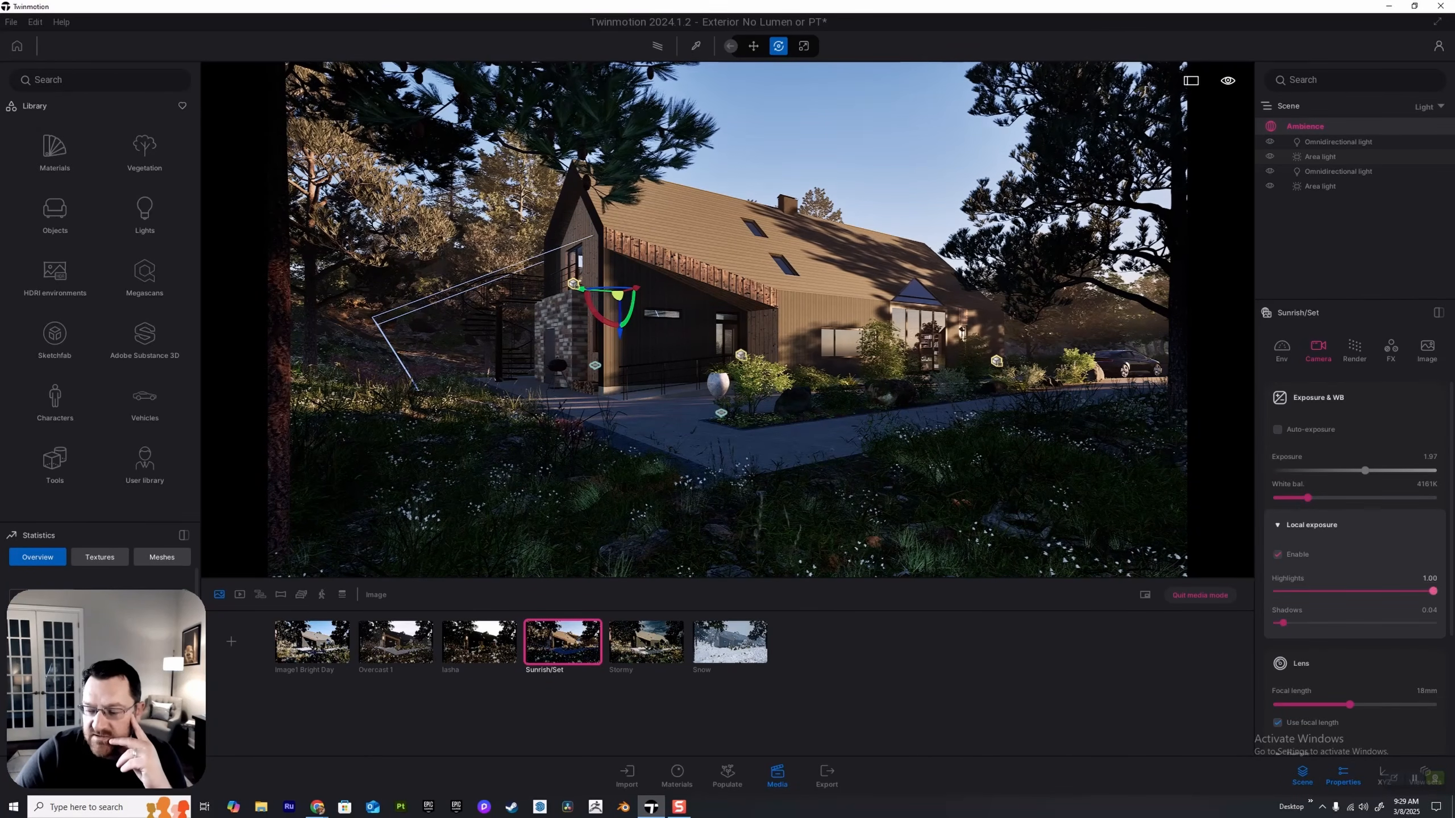
mouse_move(1433, 591)
mouse_down()
mouse_move(1276, 591)
mouse_move(1433, 591)
mouse_up()
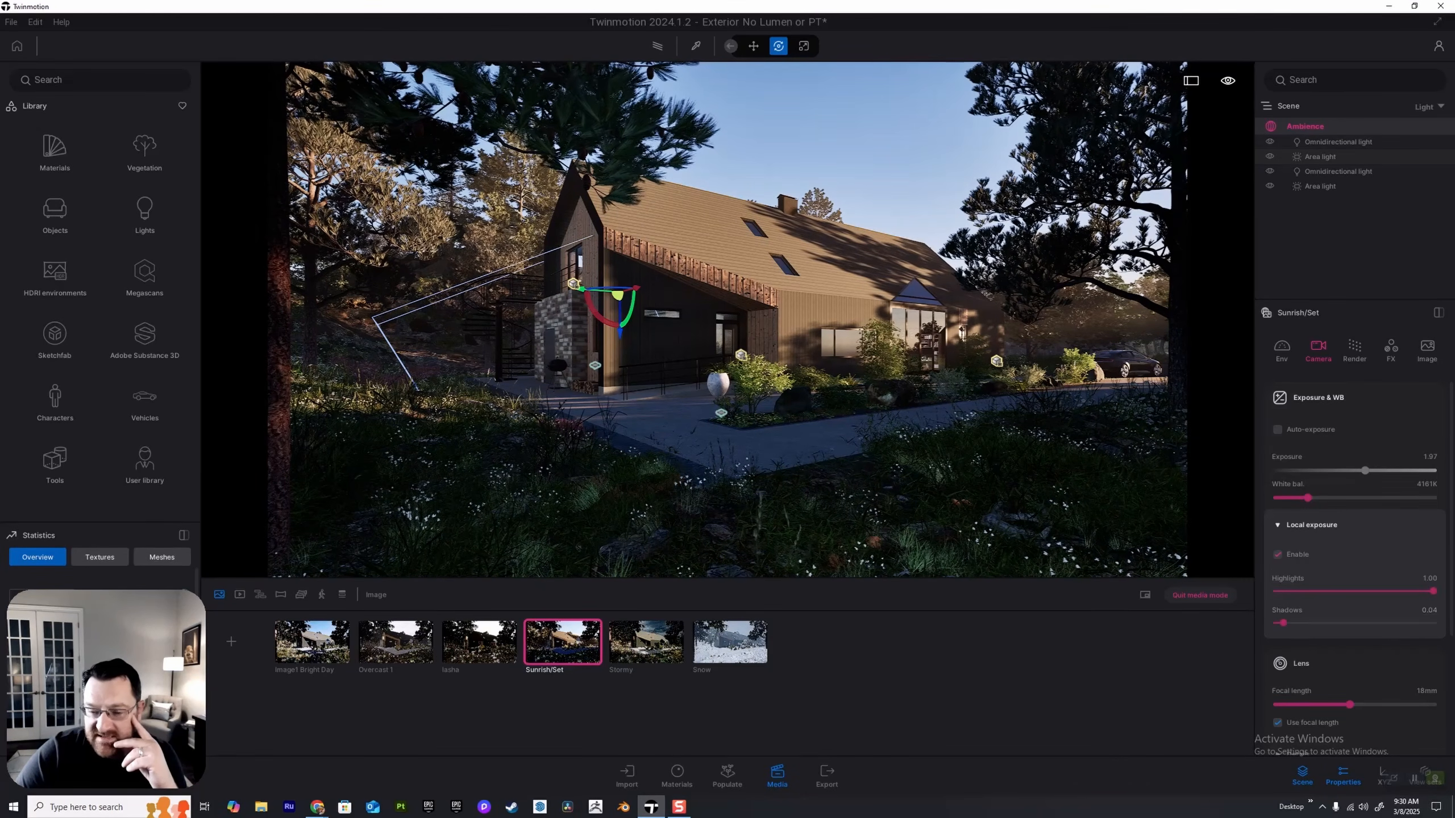
mouse_move(1289, 623)
mouse_down()
mouse_move(1433, 623)
mouse_move(1284, 623)
mouse_up()
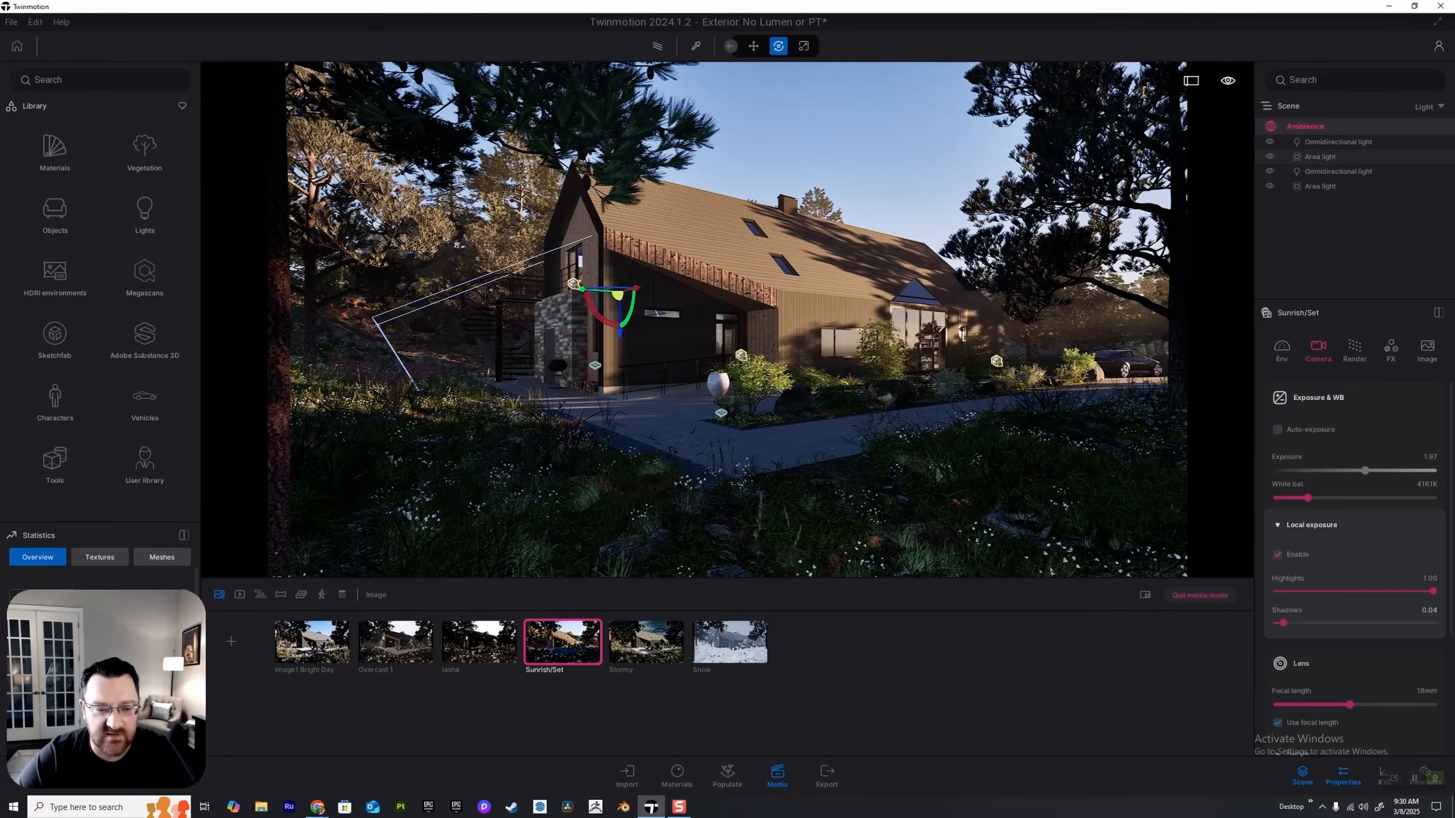
drag(1283, 623, 1283, 623)
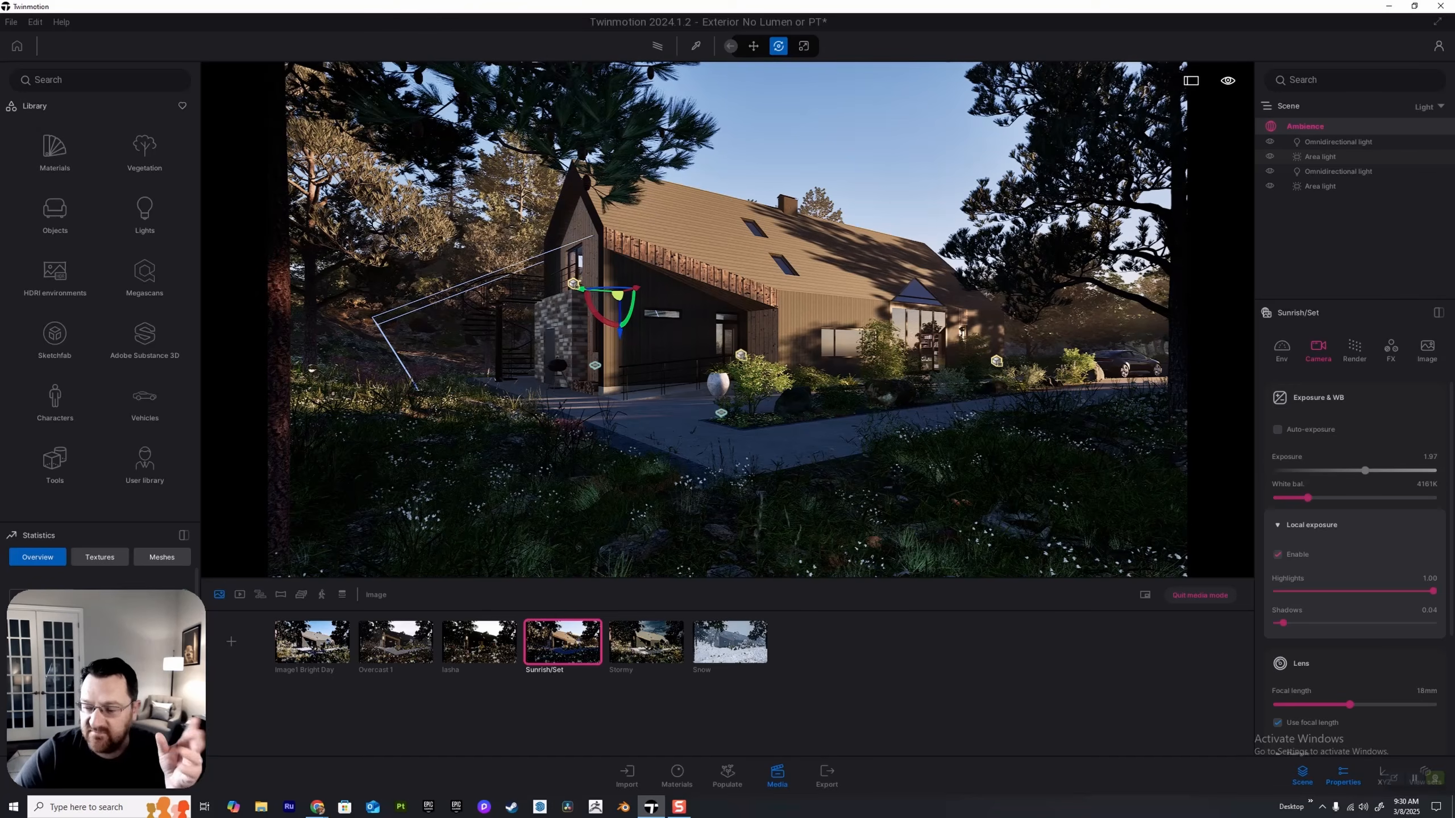
Step: Test a lower GI intensity and a GI distance of 3.28 ft on the Sunrish/Set image, and restore 1.00 and 1640.42 ft
click(1354, 351)
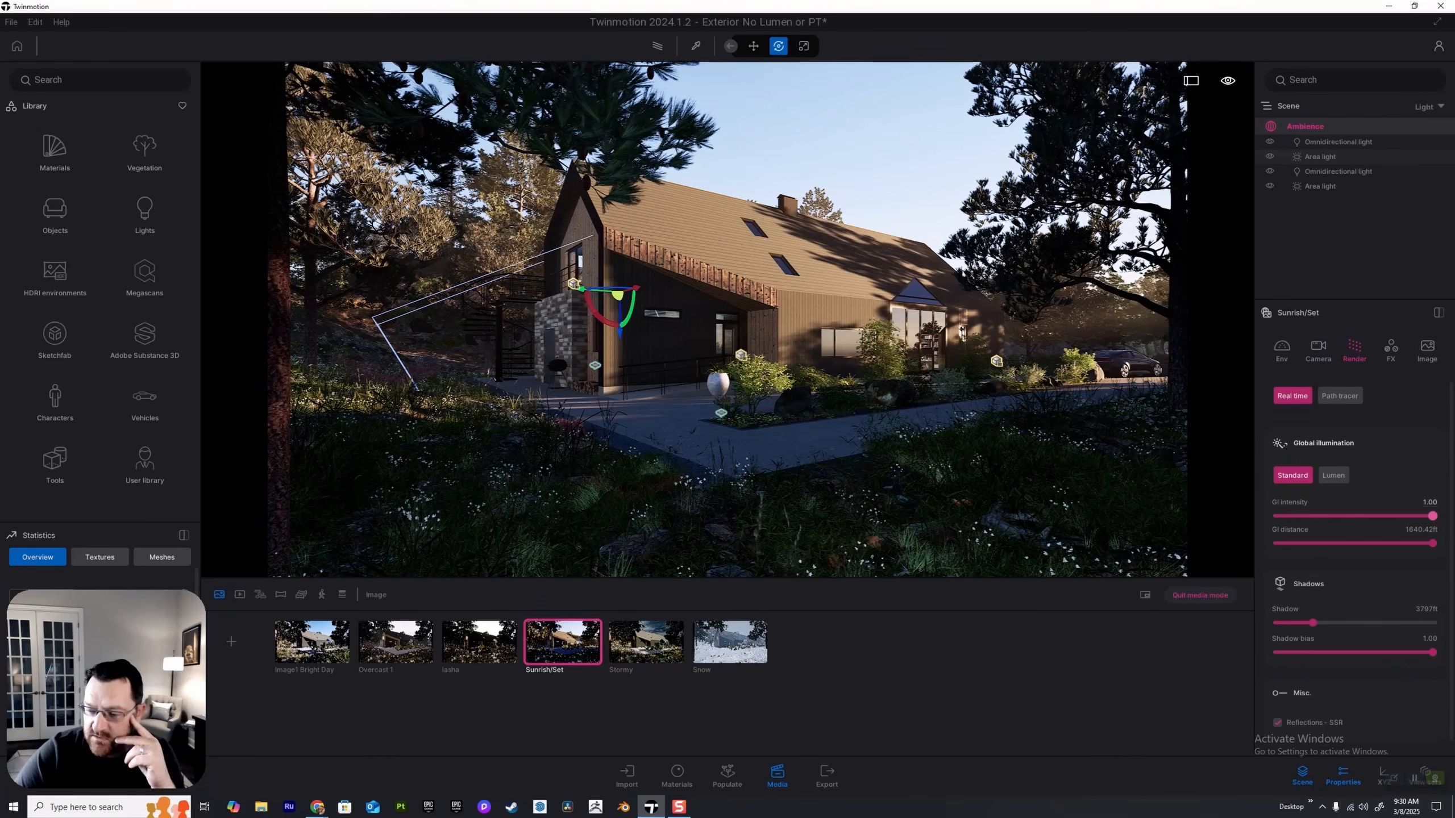
mouse_move(1429, 516)
mouse_down()
mouse_move(1277, 516)
mouse_move(1433, 516)
mouse_up()
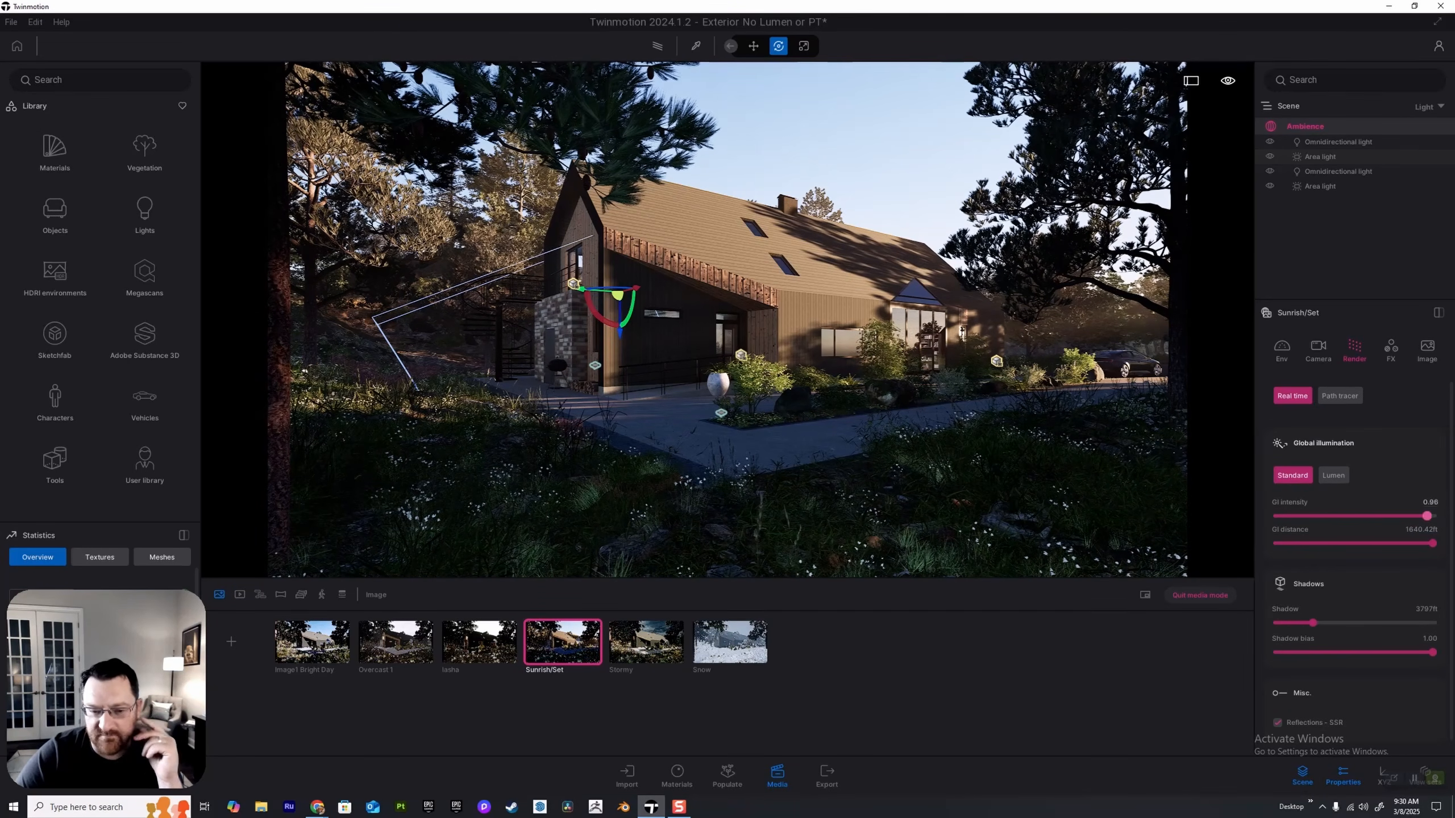
drag(1432, 516, 1277, 543)
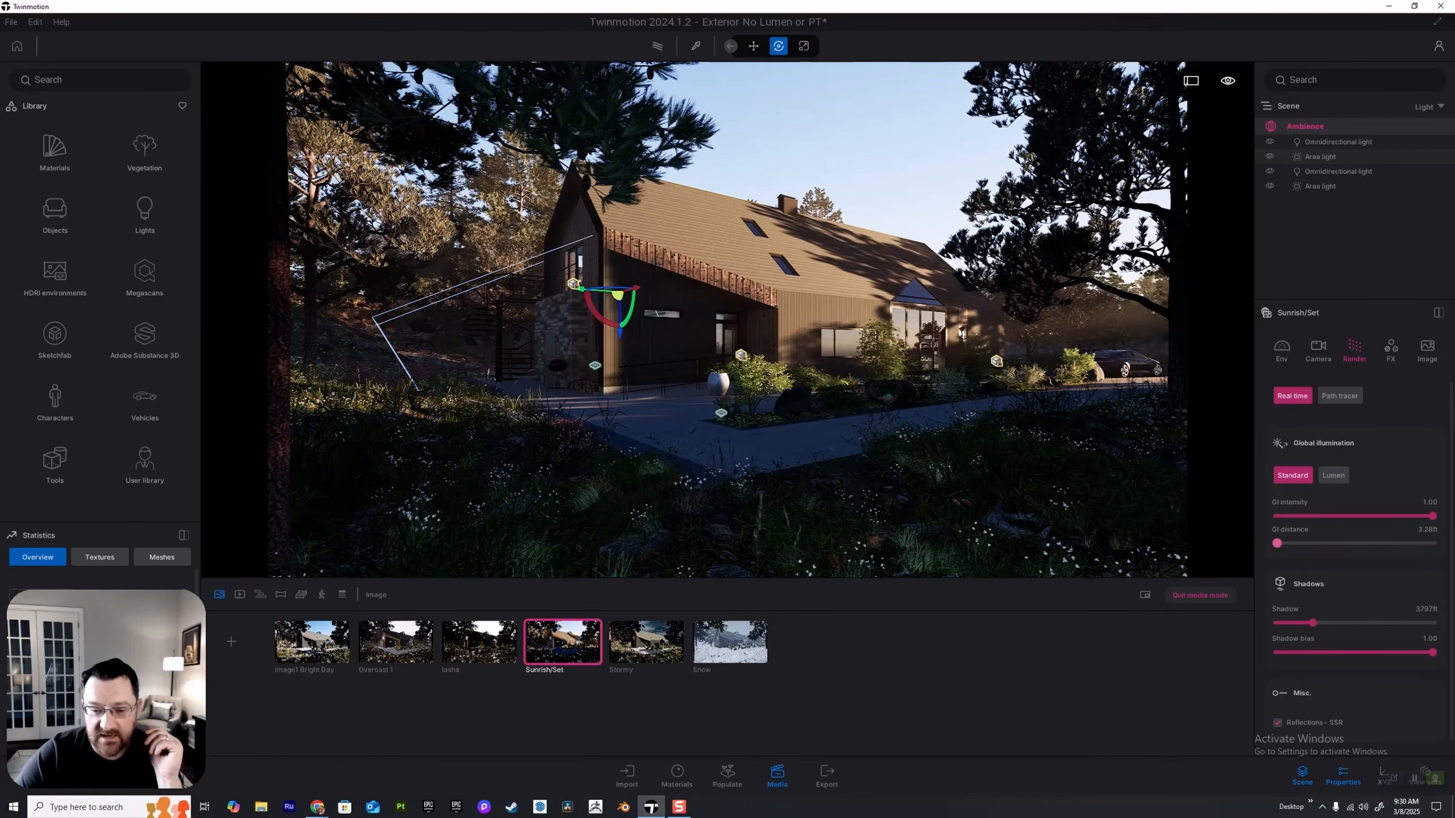
drag(1277, 543, 1432, 543)
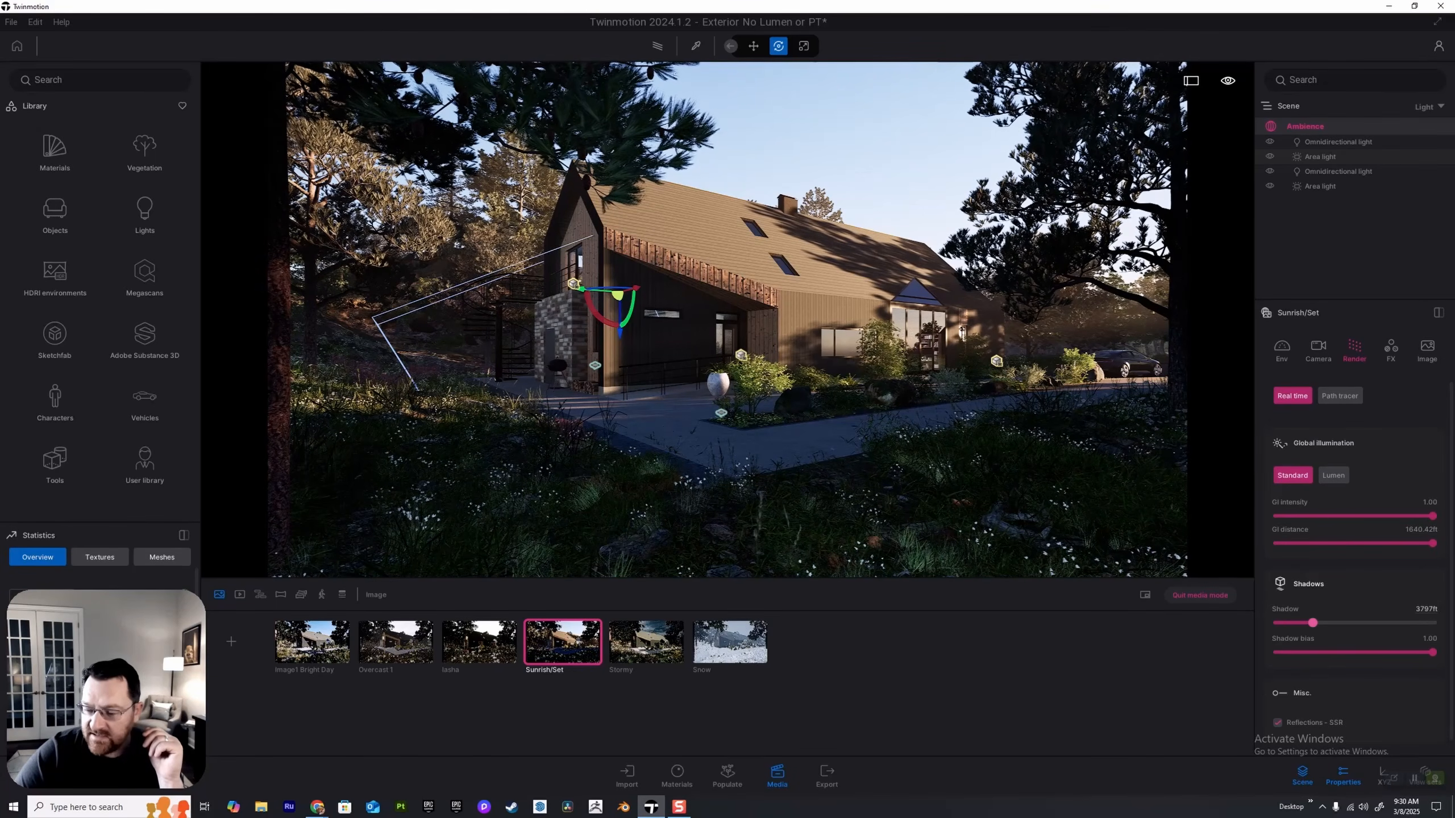
Step: Test the Sunrish/Set shadow distance and minimum shadow bias, restore the bias to 1.00, and open the color grading settings
mouse_move(1312, 623)
mouse_down()
mouse_move(1277, 623)
mouse_move(1433, 623)
mouse_move(1277, 623)
mouse_move(1312, 623)
mouse_up()
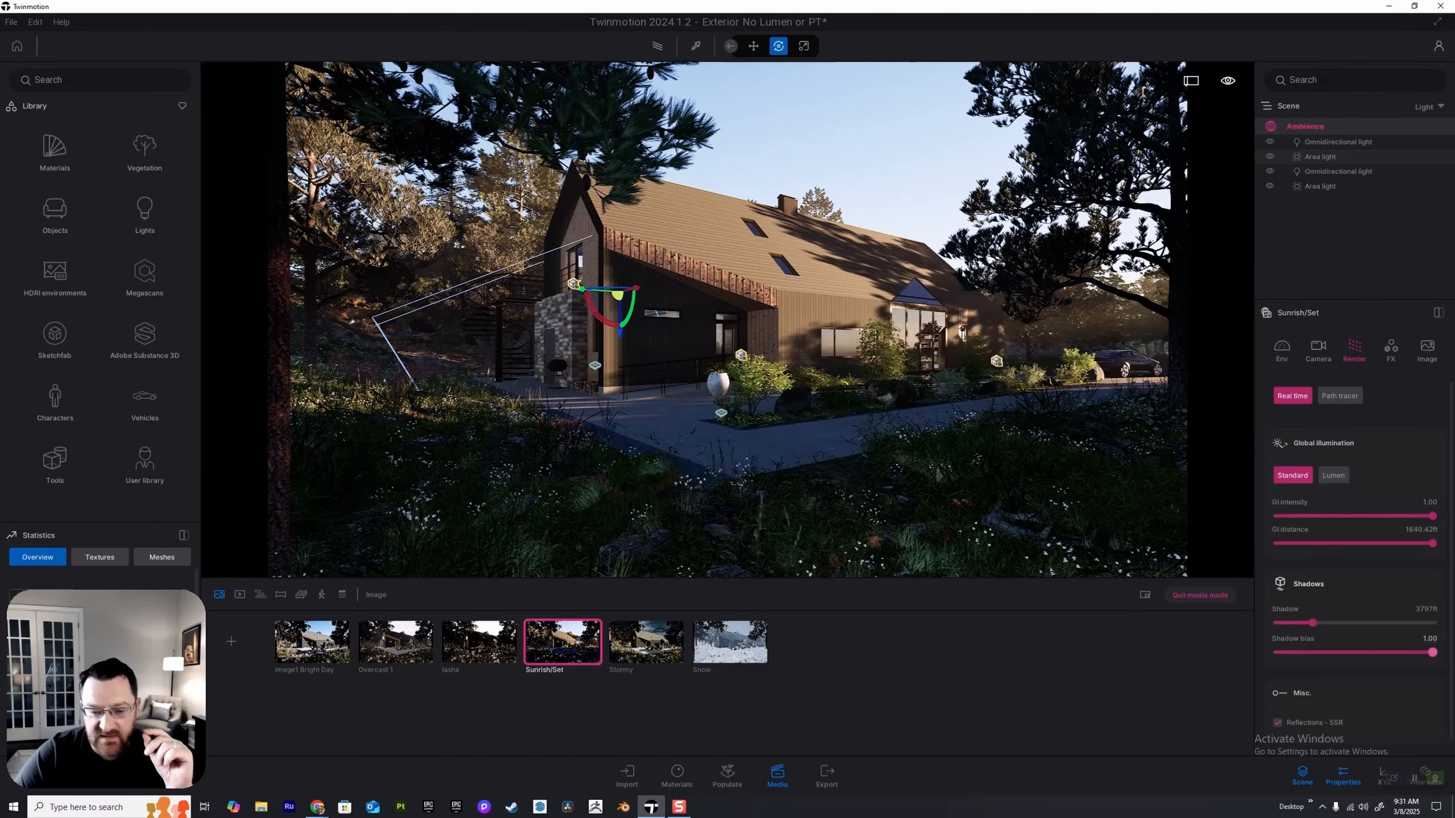
drag(1432, 652, 1277, 653)
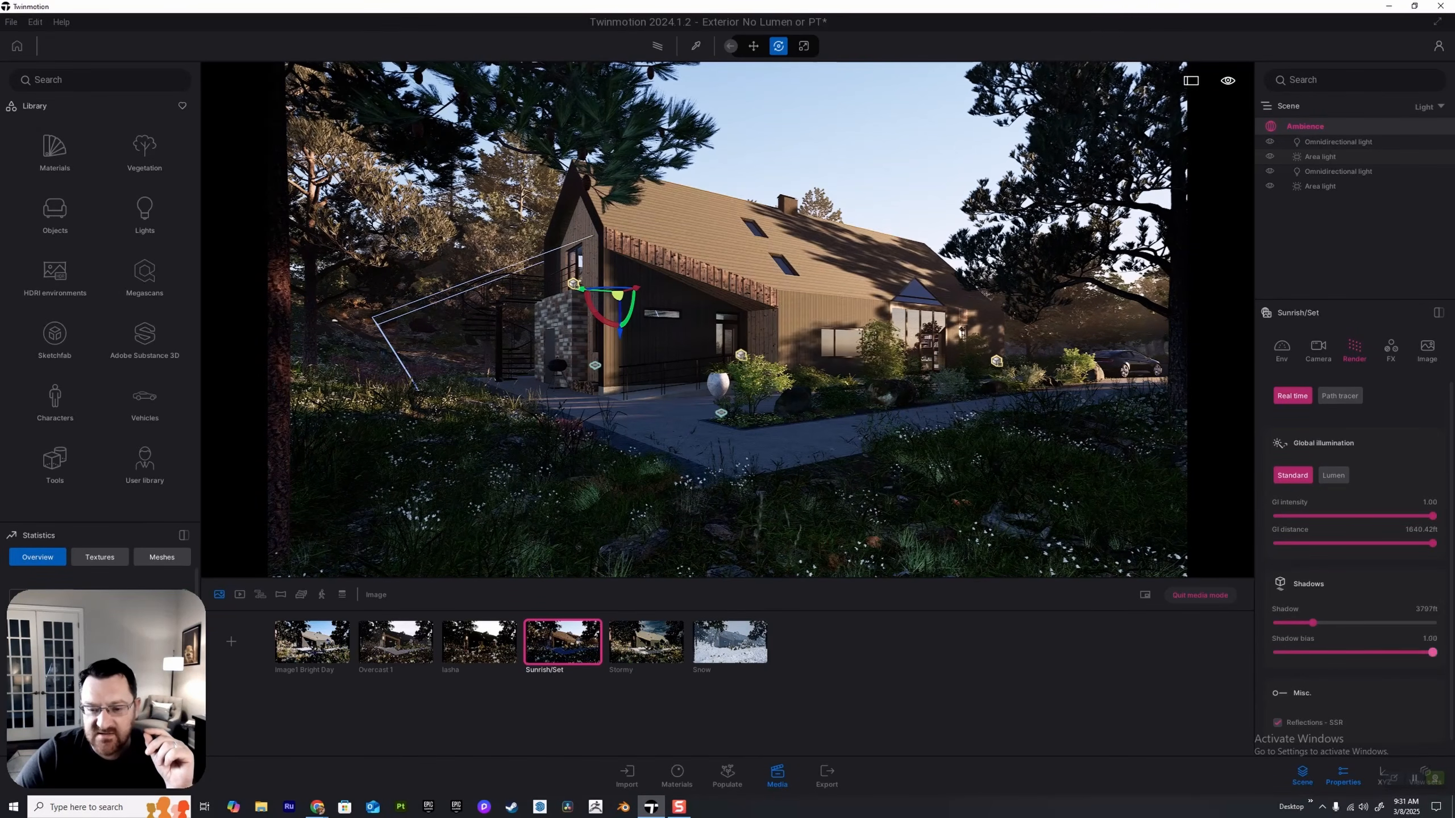
drag(1277, 653, 1433, 653)
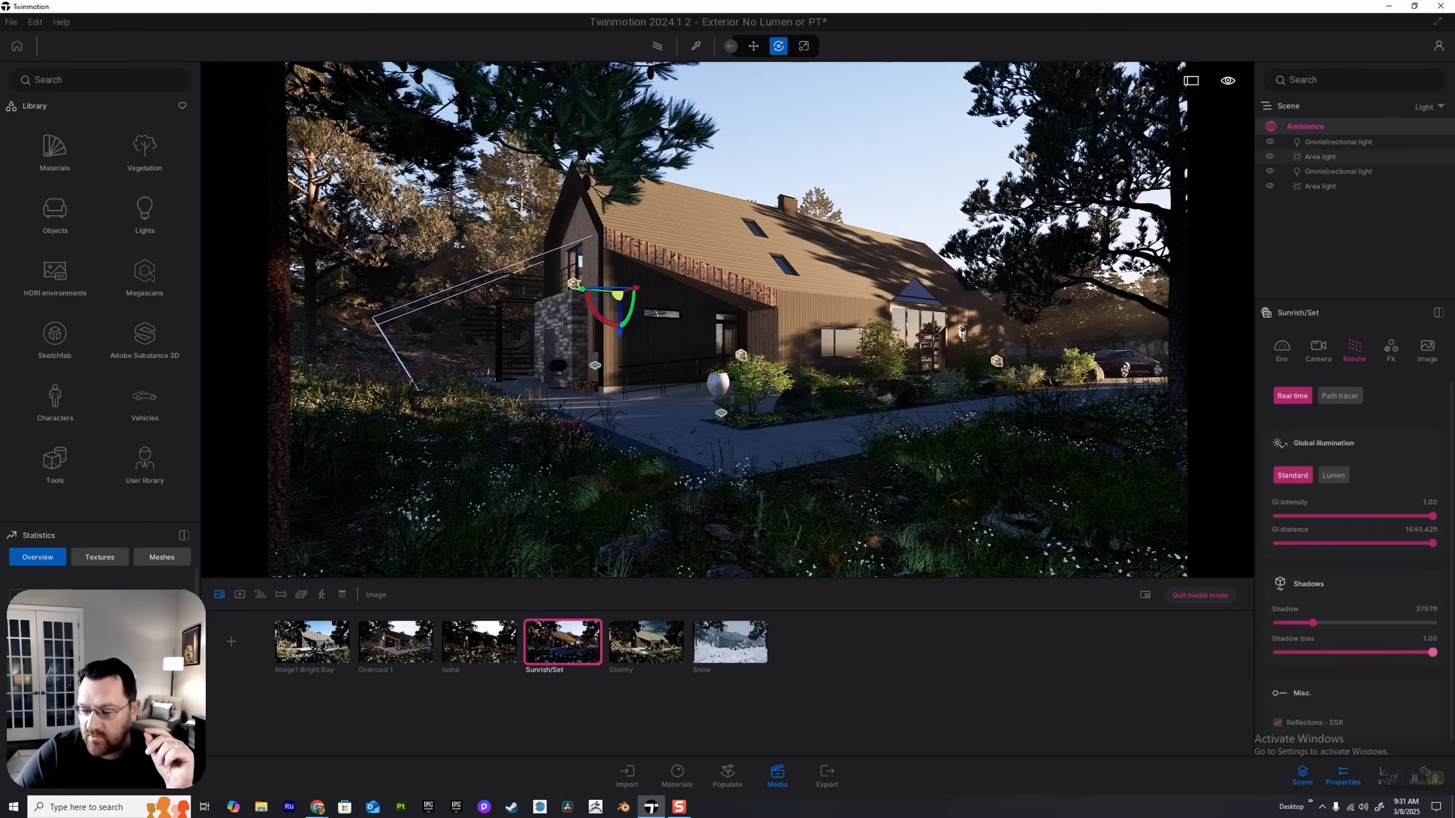
scroll(1426, 607, down, 1)
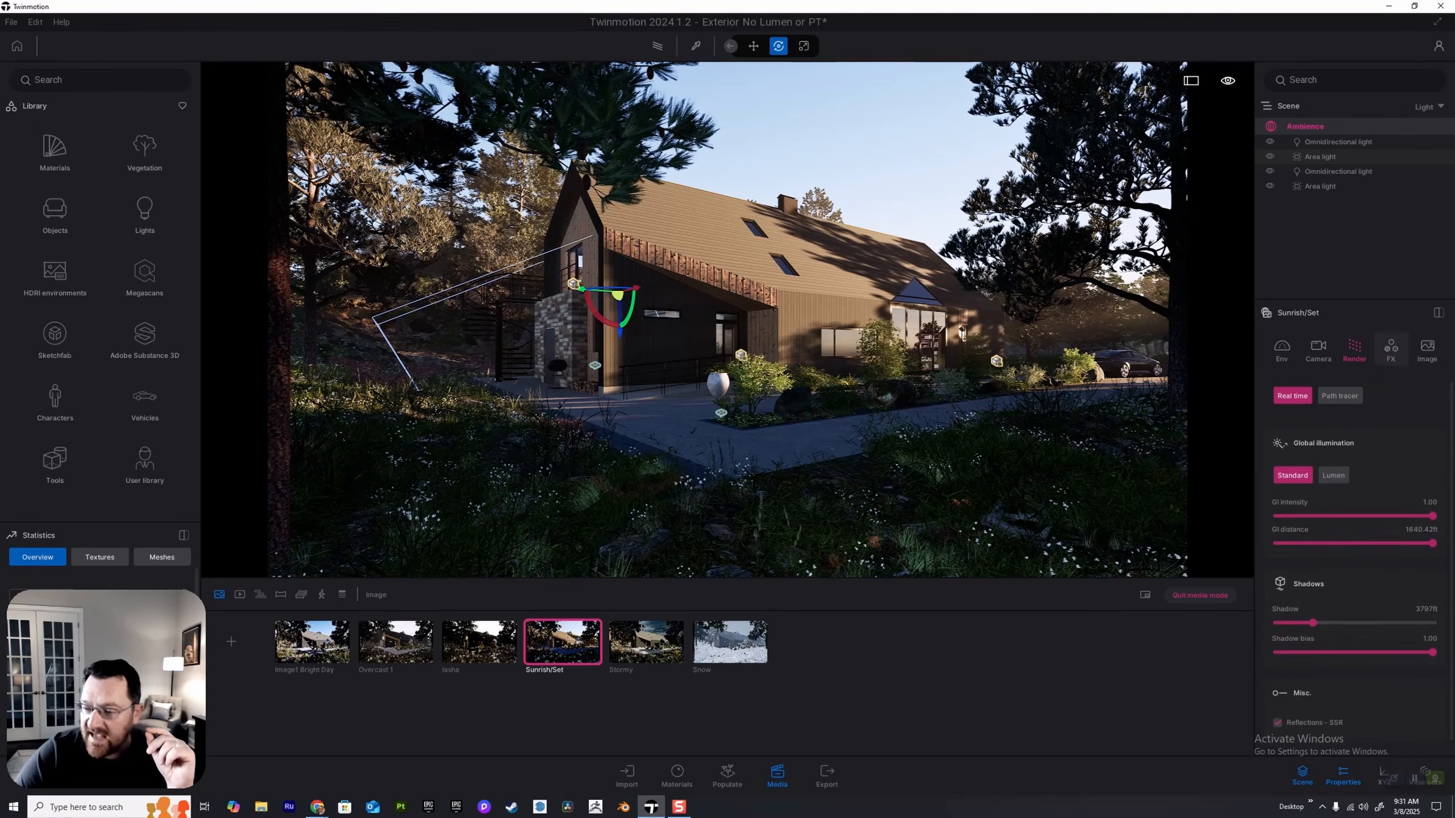
click(1390, 349)
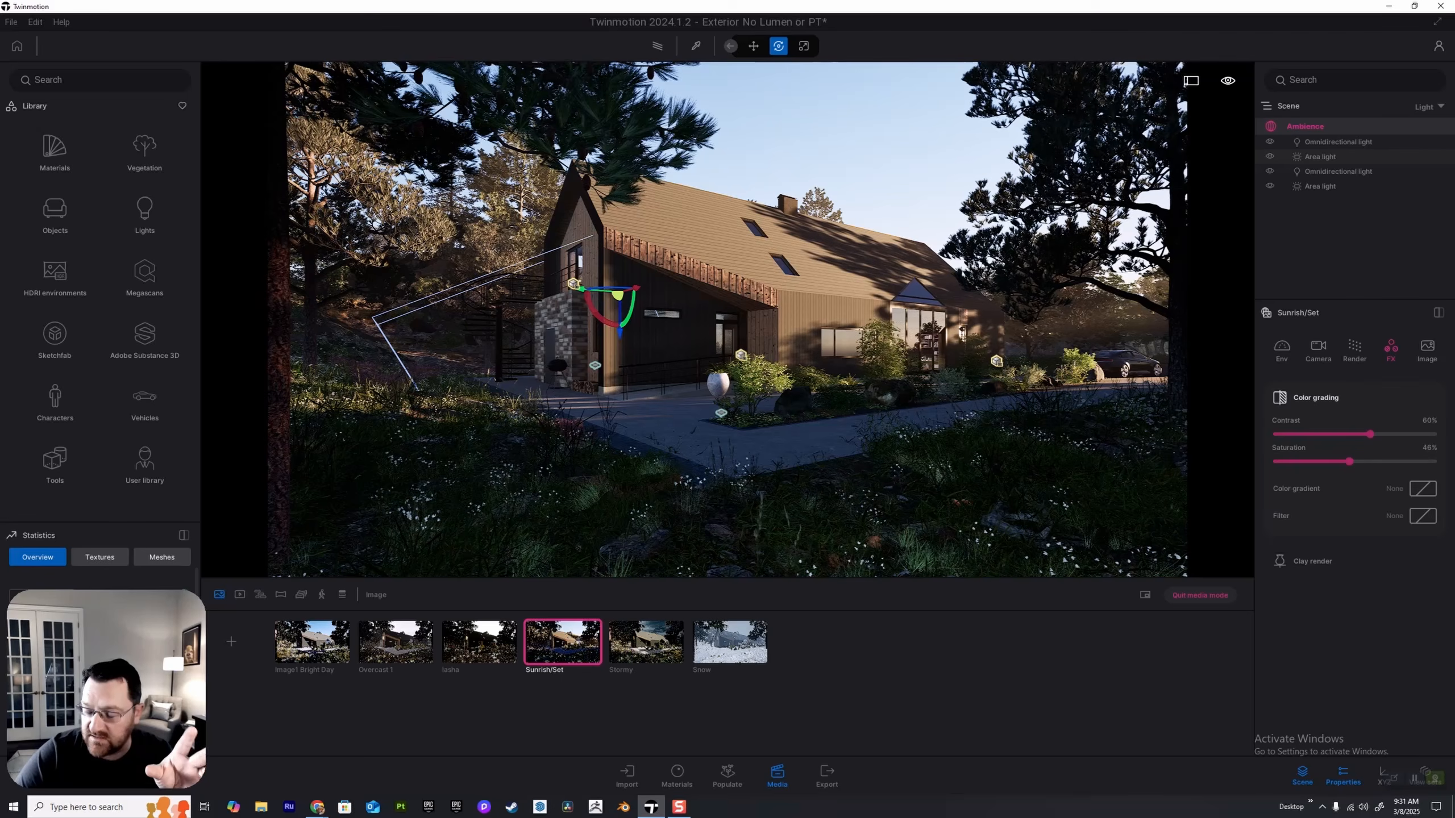
Step: Review the Sunrish/Set color grading, examine the house from farther away and close up, and restore the saved image view
mouse_move(1369, 434)
mouse_down()
mouse_move(1280, 461)
mouse_move(1432, 461)
mouse_move(1277, 461)
mouse_move(1433, 462)
mouse_move(1277, 461)
mouse_move(1352, 462)
mouse_up()
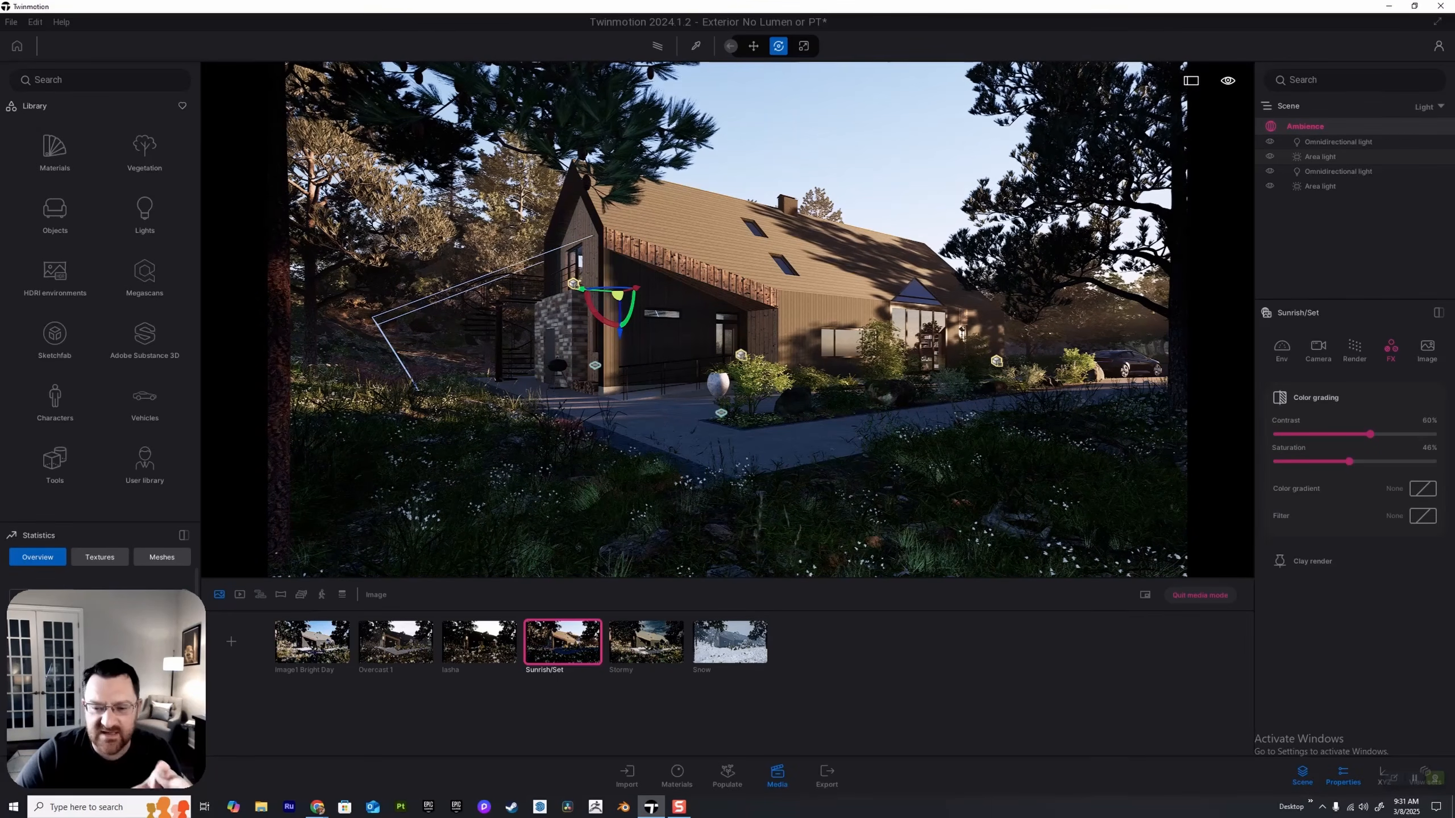
key(s)
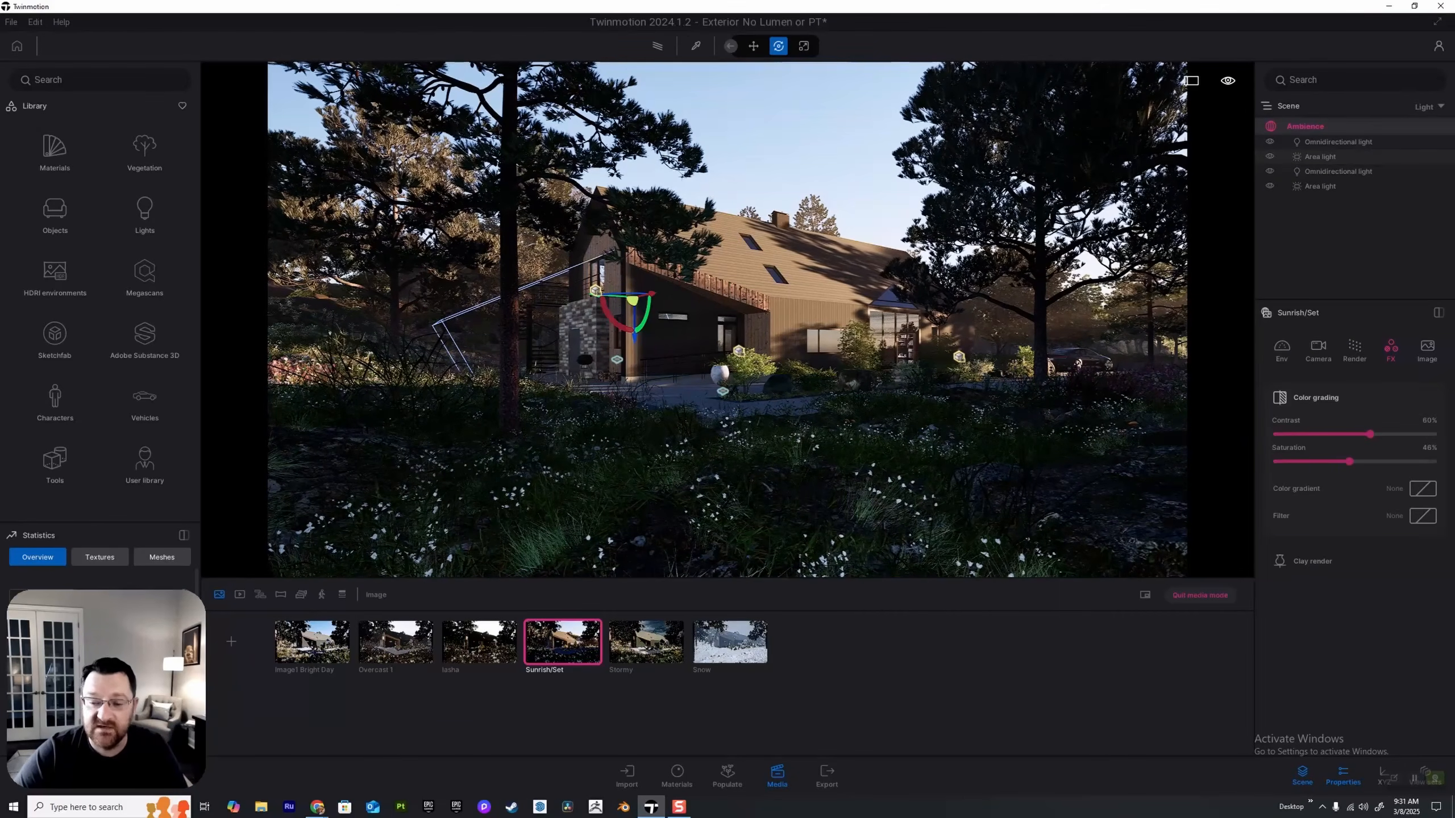
key(w)
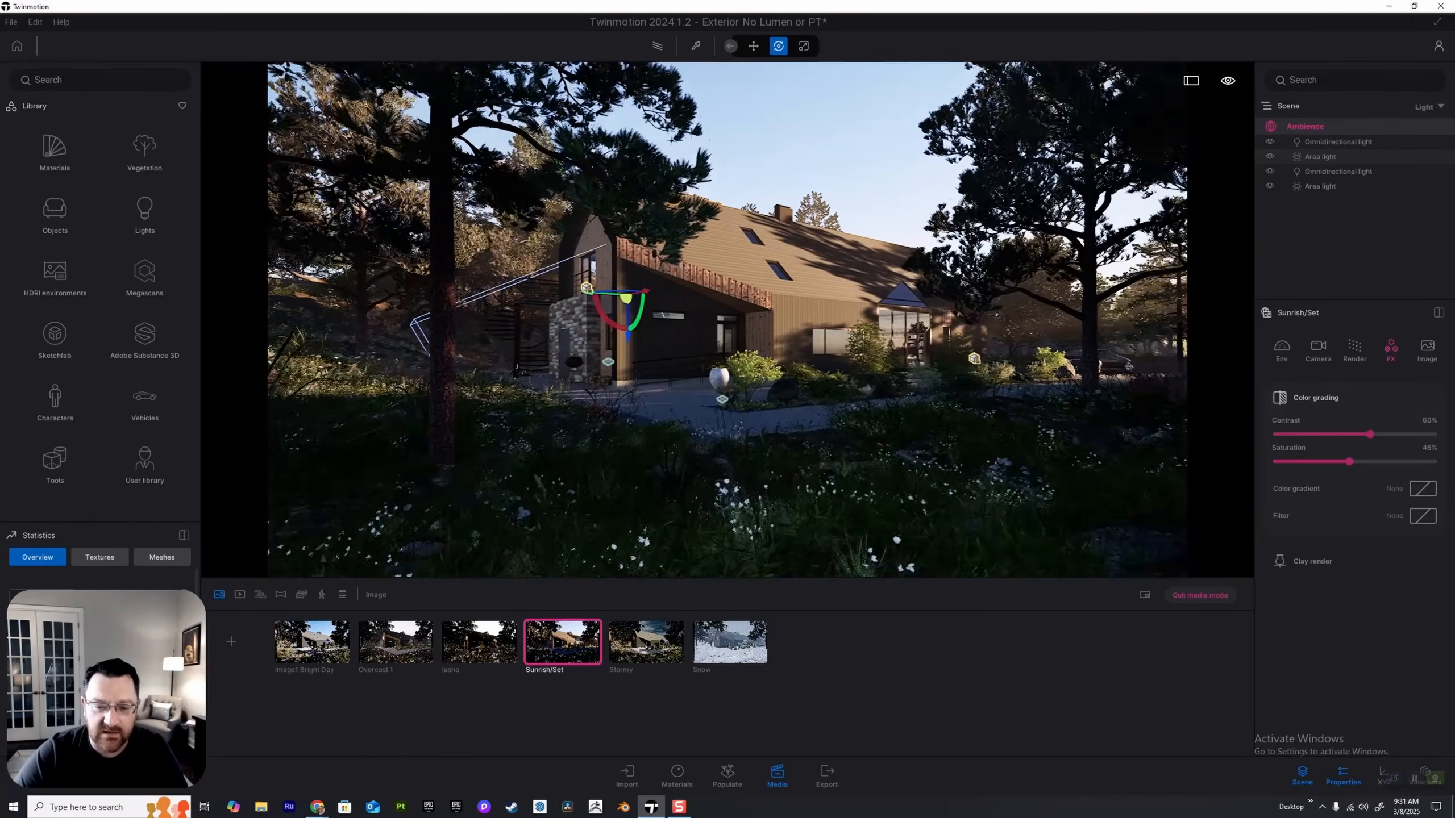
key(w)
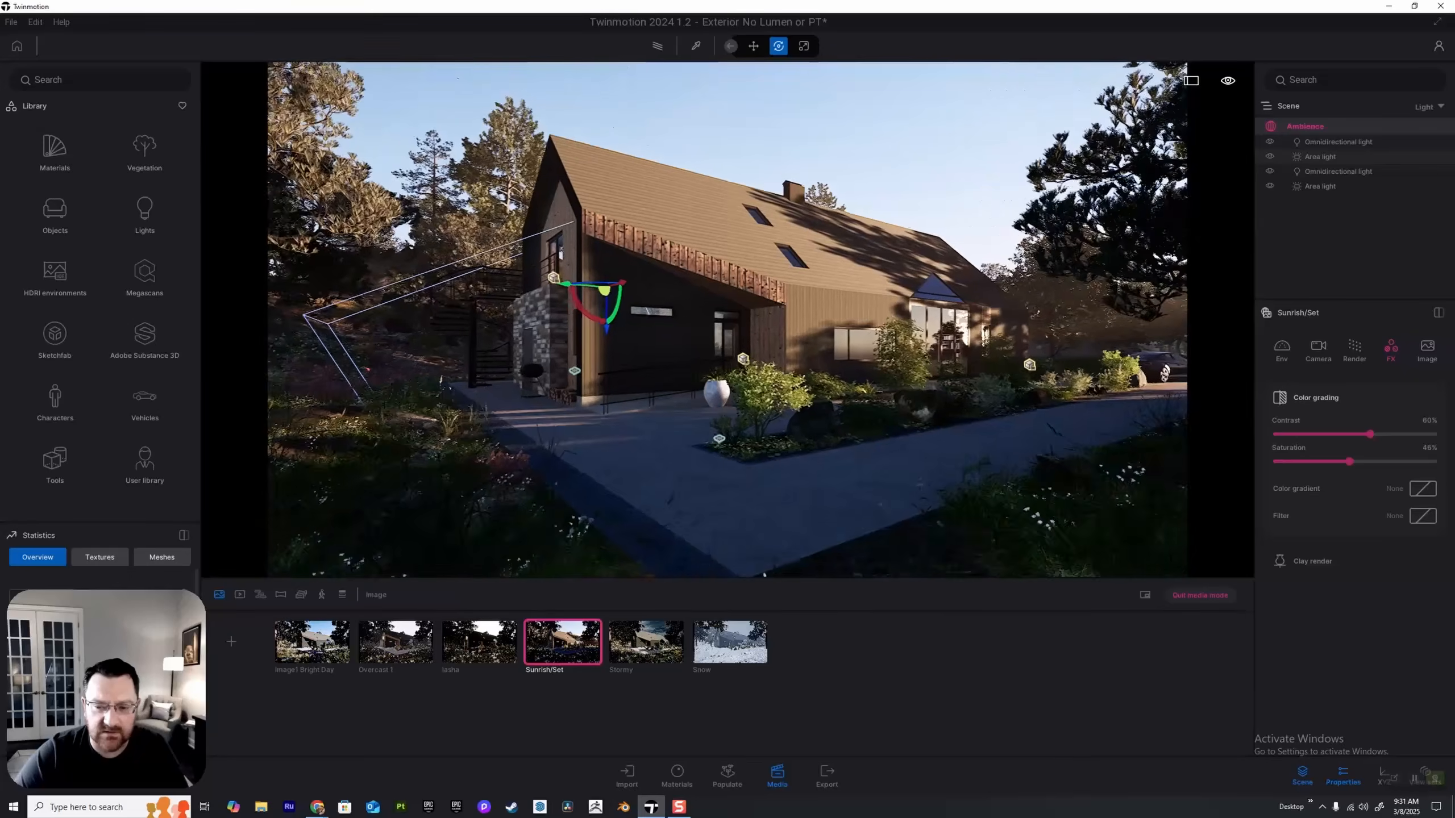
key(w)
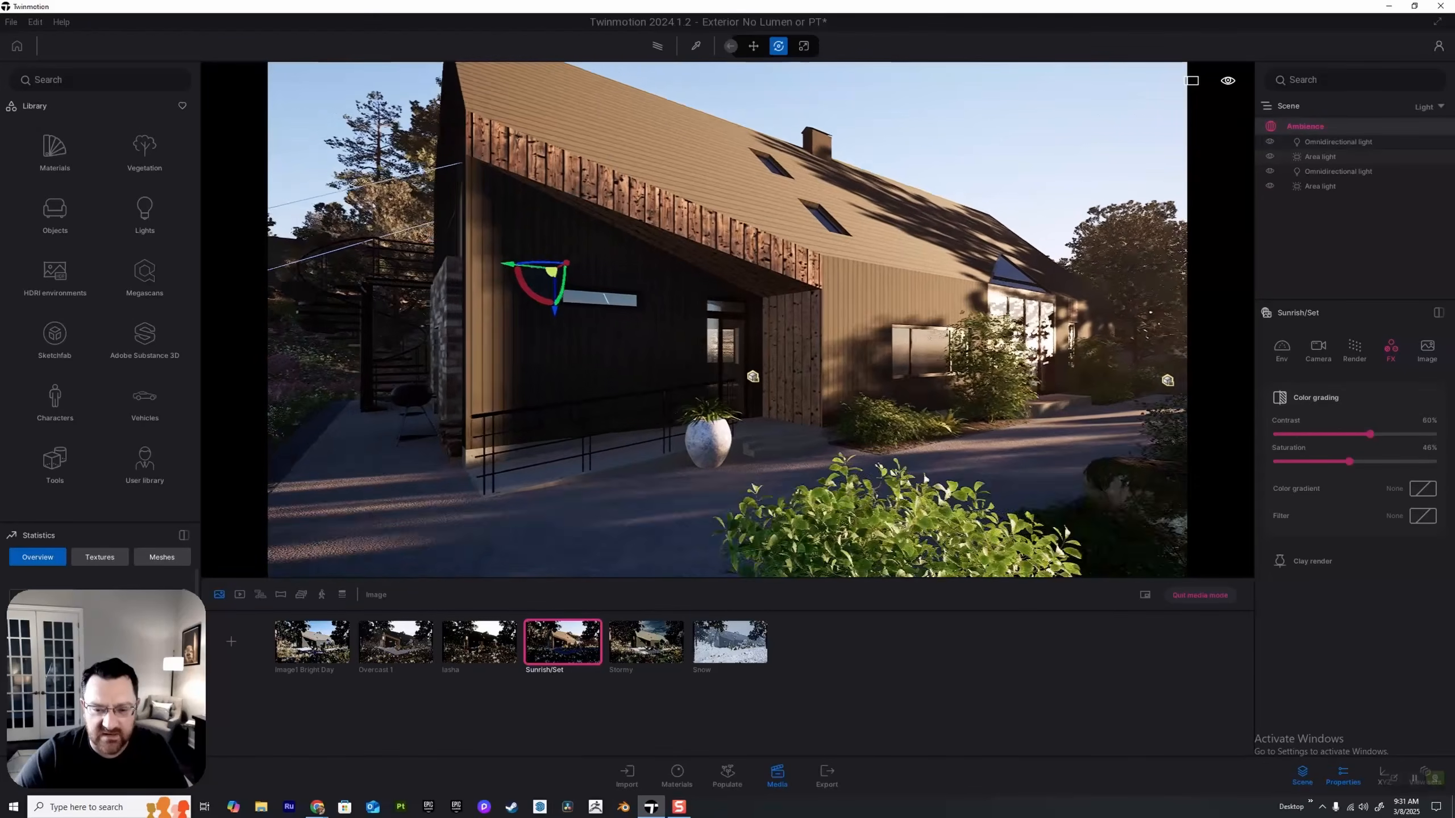
key(s)
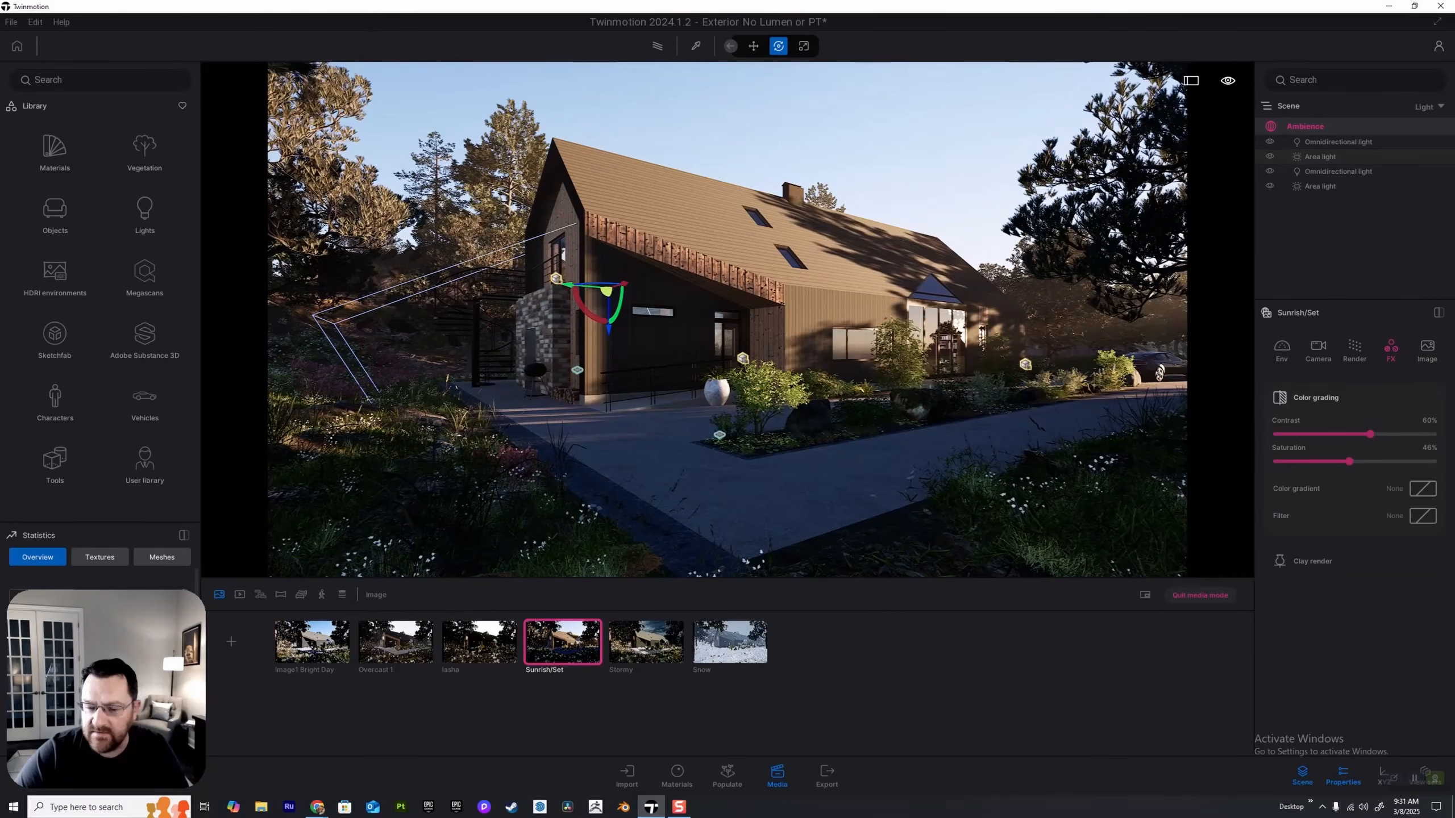
click(563, 643)
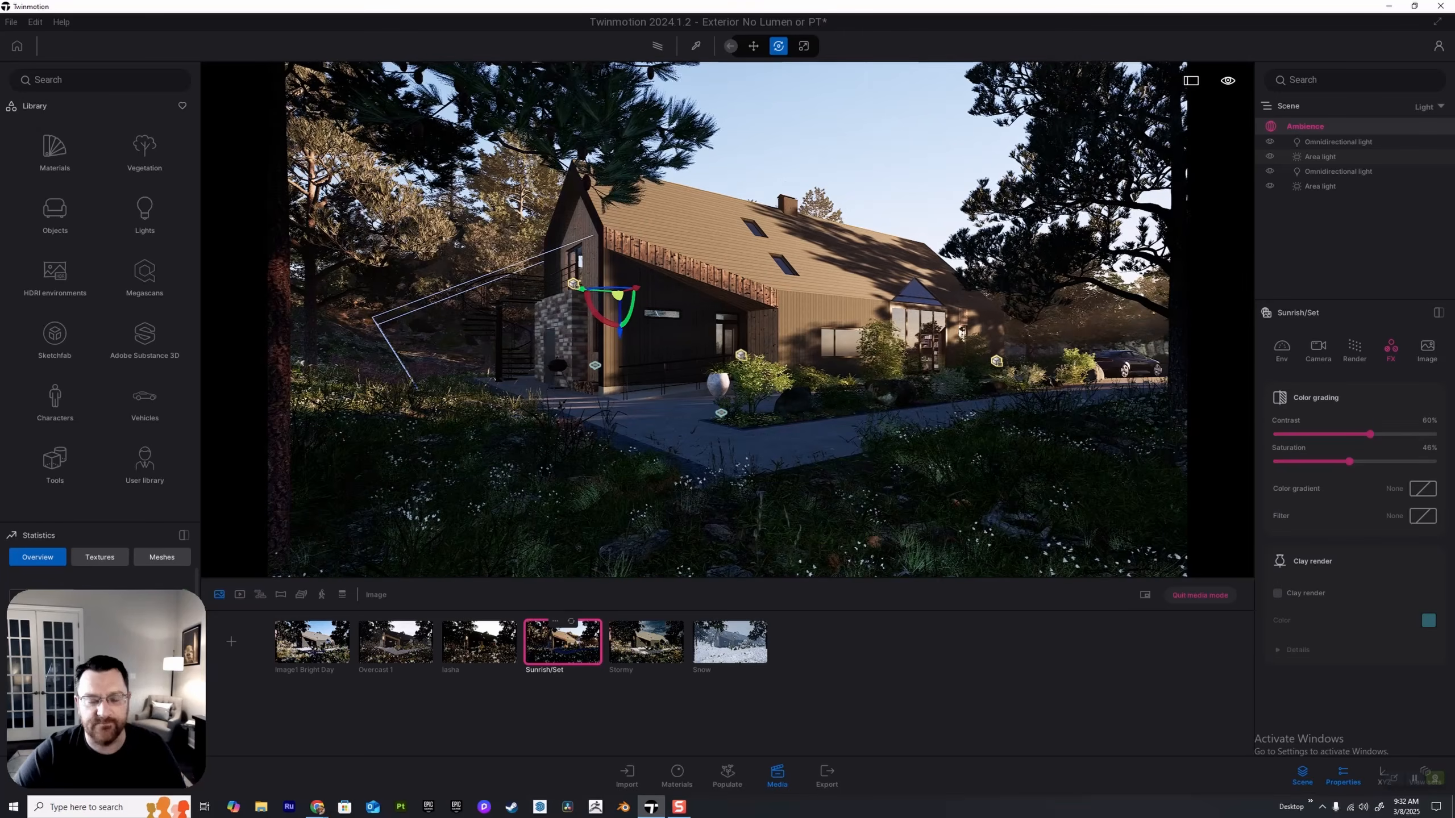
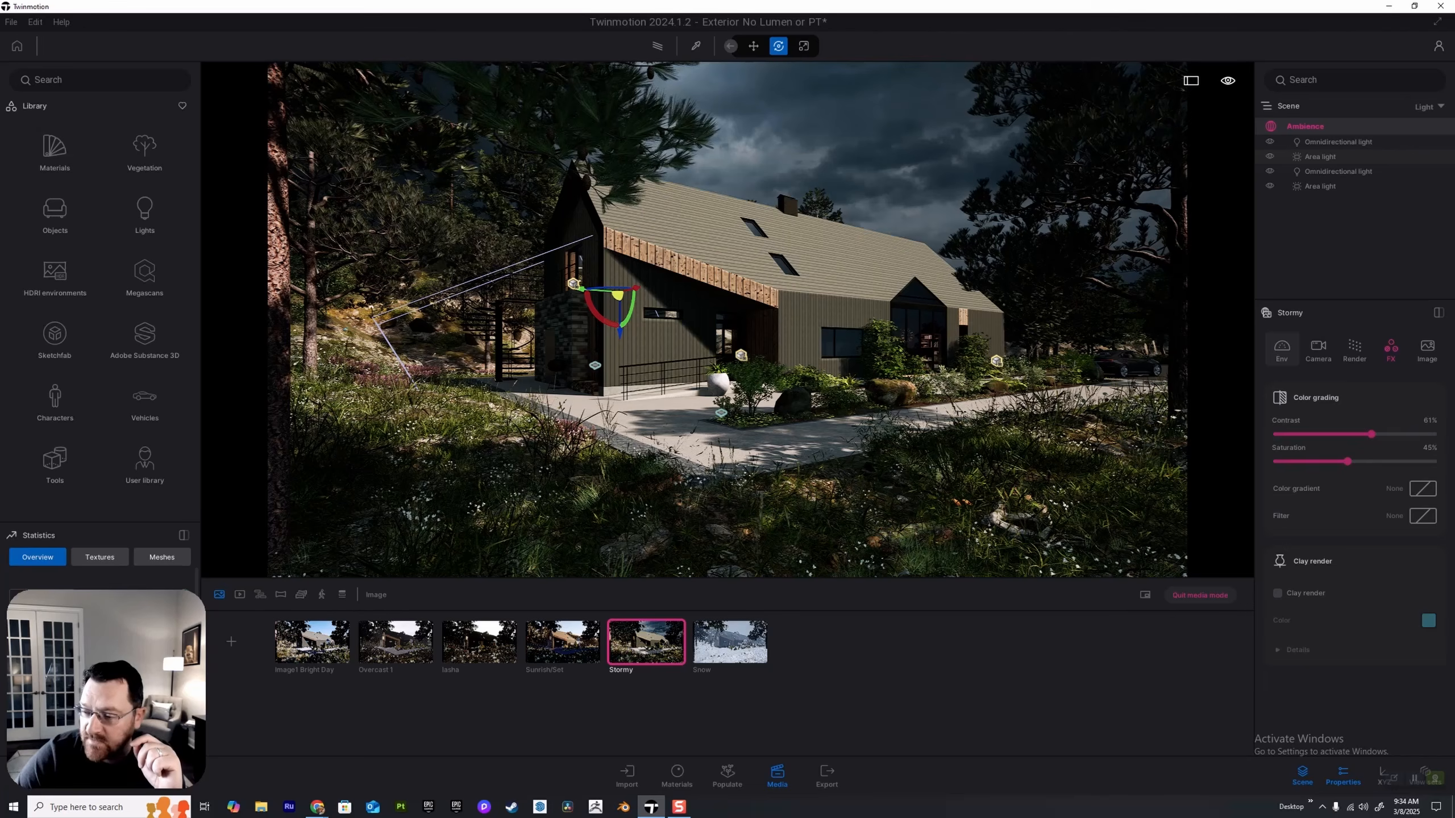
Step: Test the maximum HDRI intensity of 100.00 in the Stormy image's environment settings and undo it
click(1282, 350)
scroll(1340, 438, down, 4)
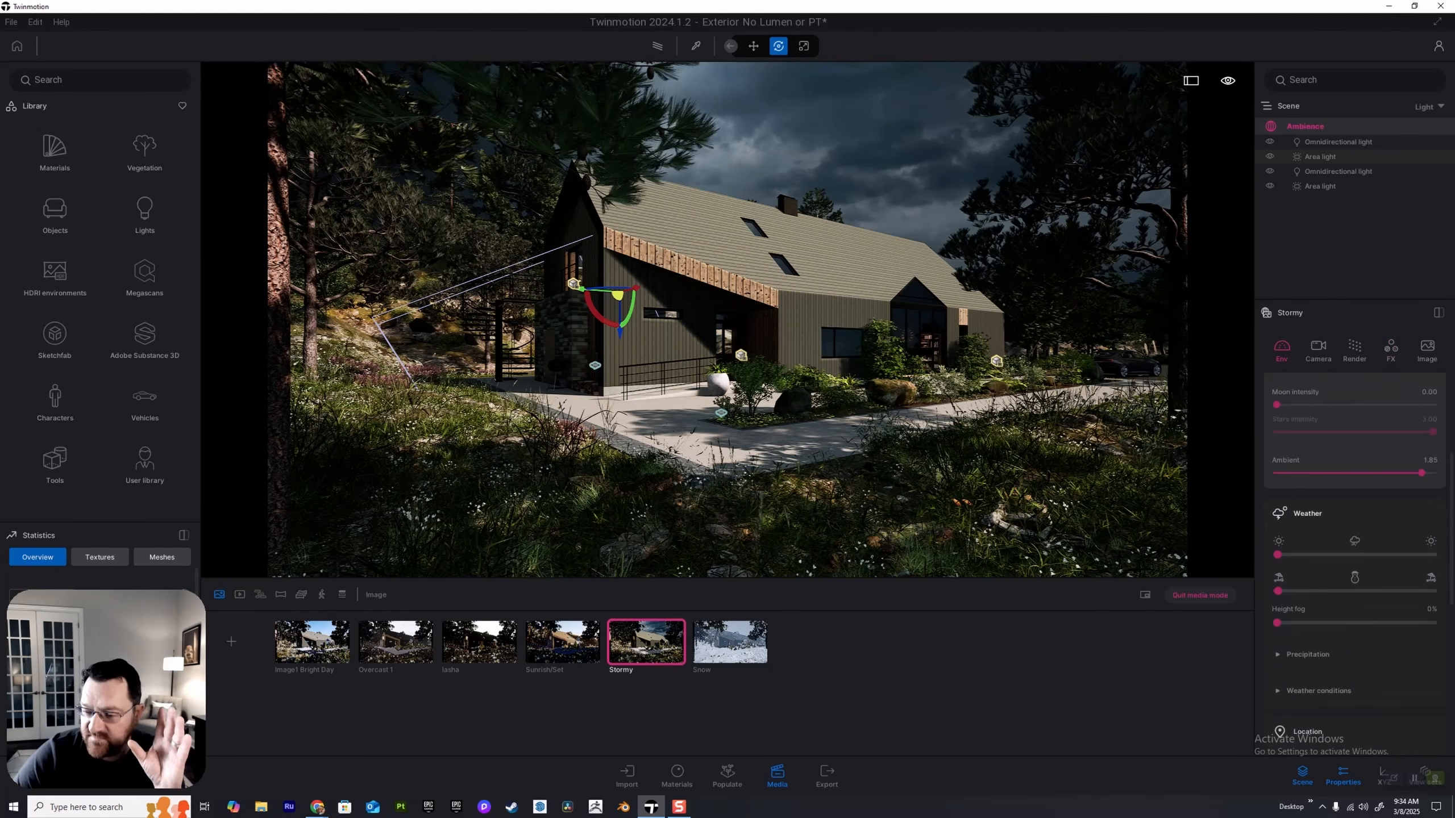
scroll(1355, 516, down, 6)
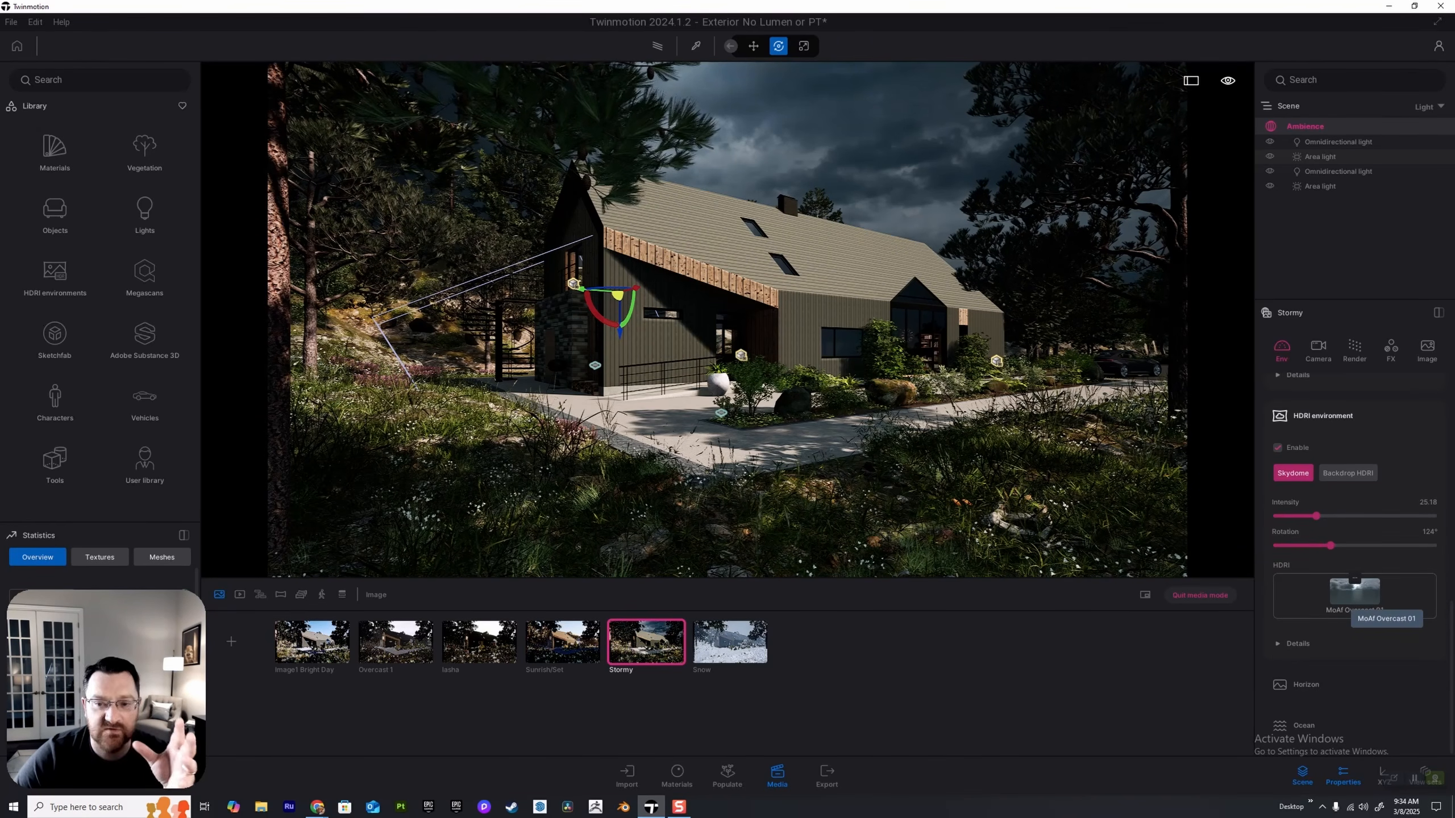
mouse_move(1329, 546)
mouse_down()
mouse_move(1432, 546)
mouse_move(1330, 546)
mouse_up()
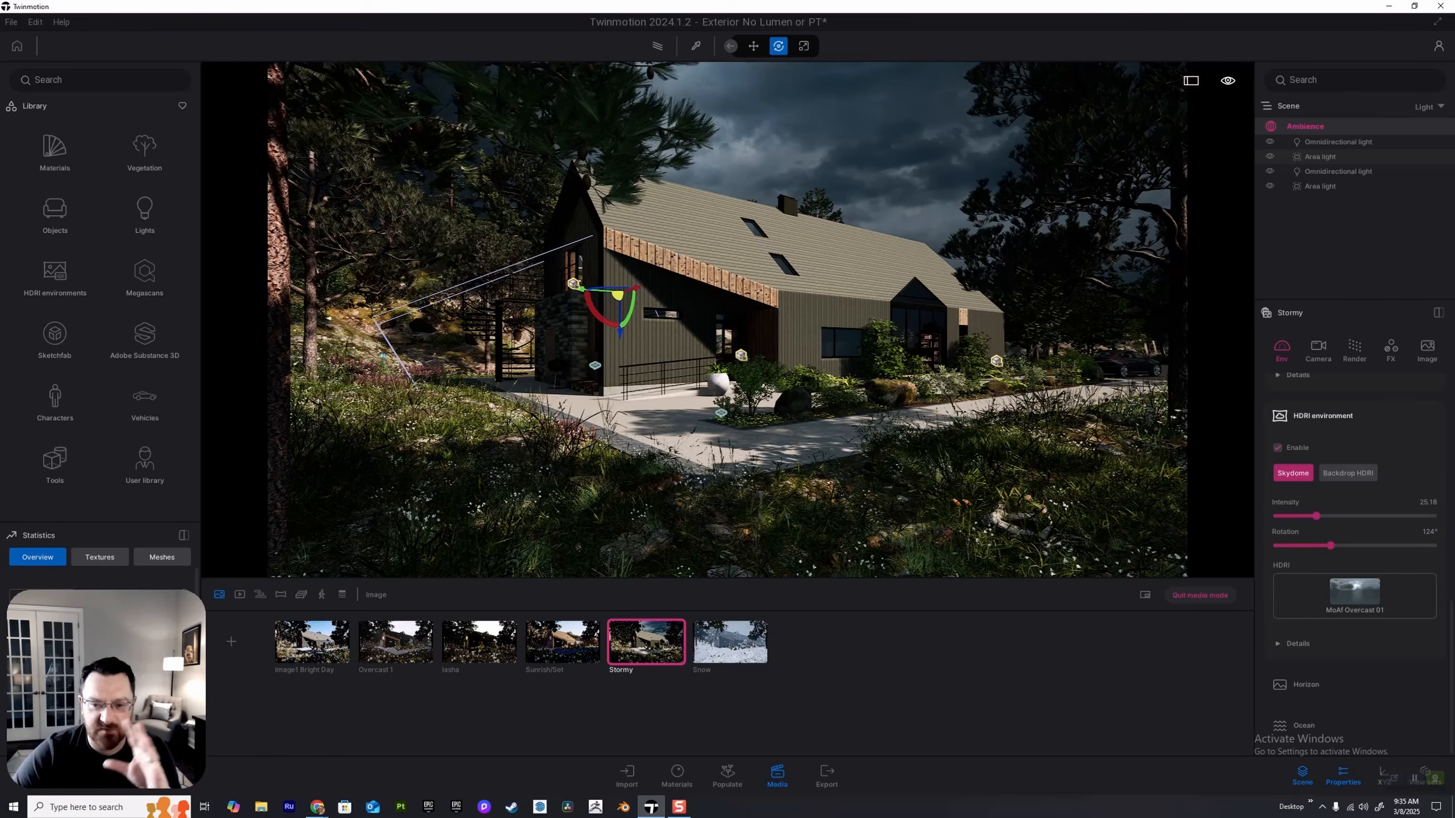
mouse_move(1316, 516)
mouse_down()
mouse_move(1433, 516)
mouse_move(1316, 516)
mouse_up()
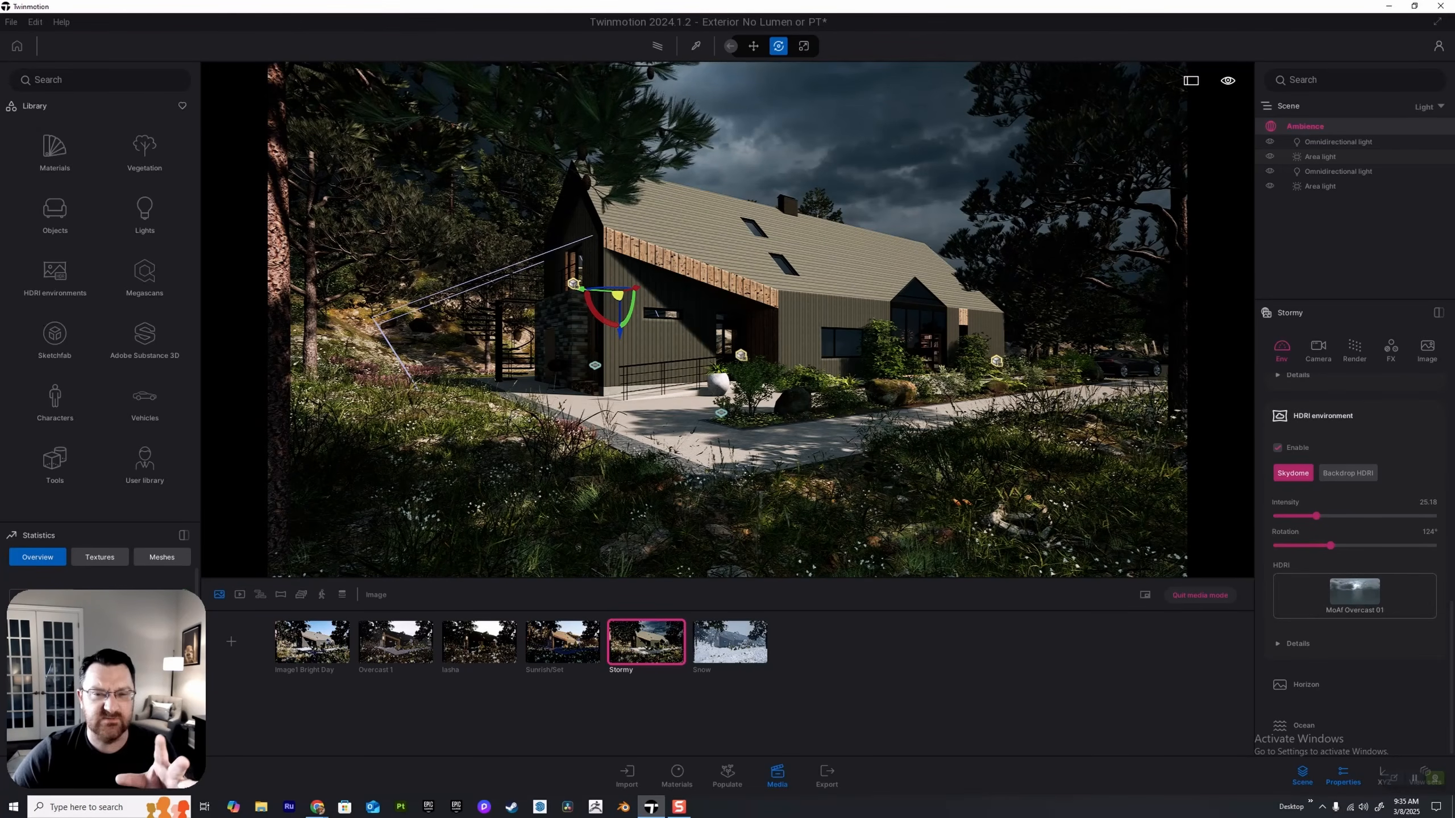
drag(1316, 516, 1433, 516)
key(ctrl+z)
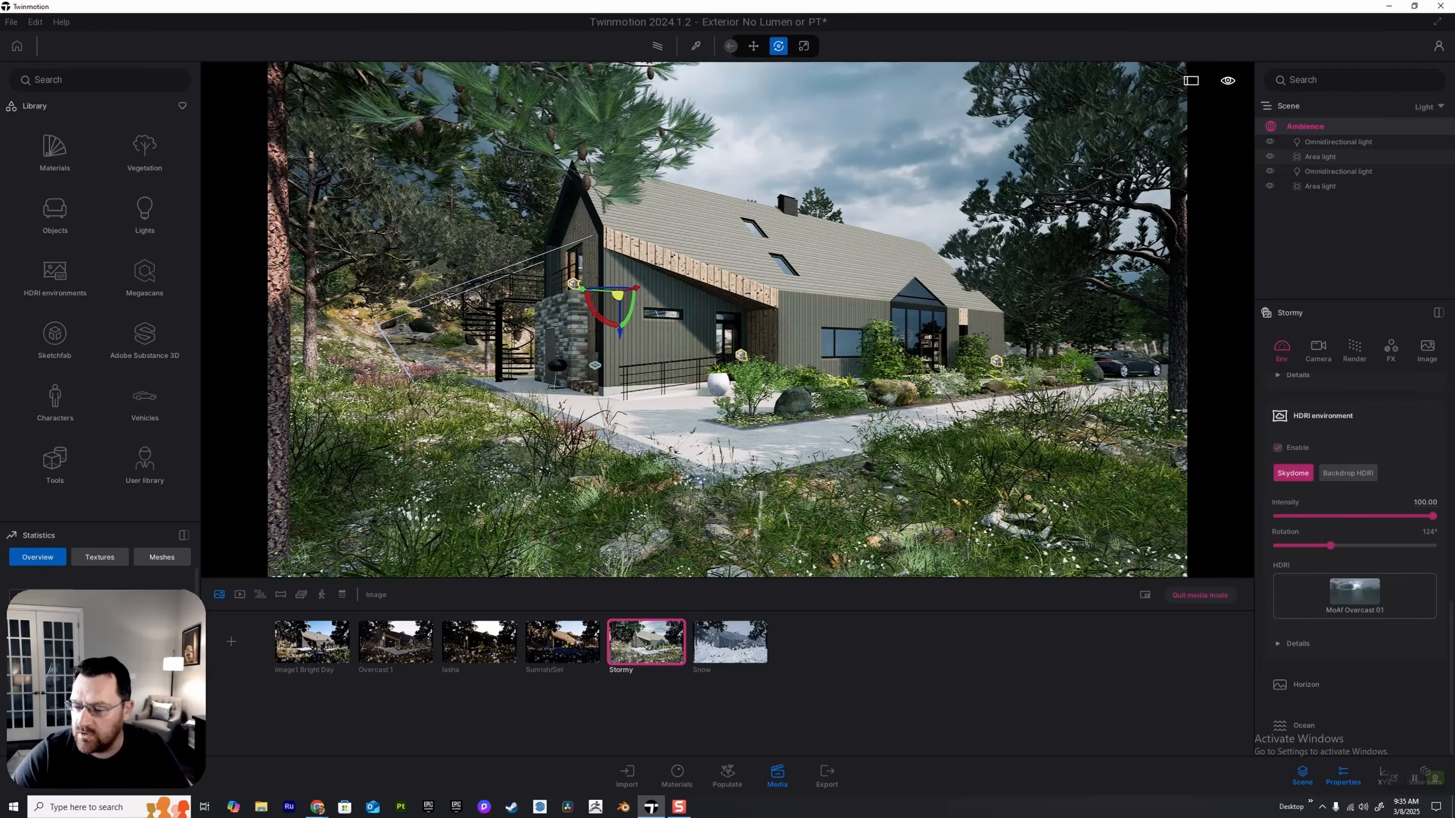
Step: Test much higher sun intensities on the Stormy image, including 70000, and set the sun intensity back to 350
scroll(1429, 504, up, 10)
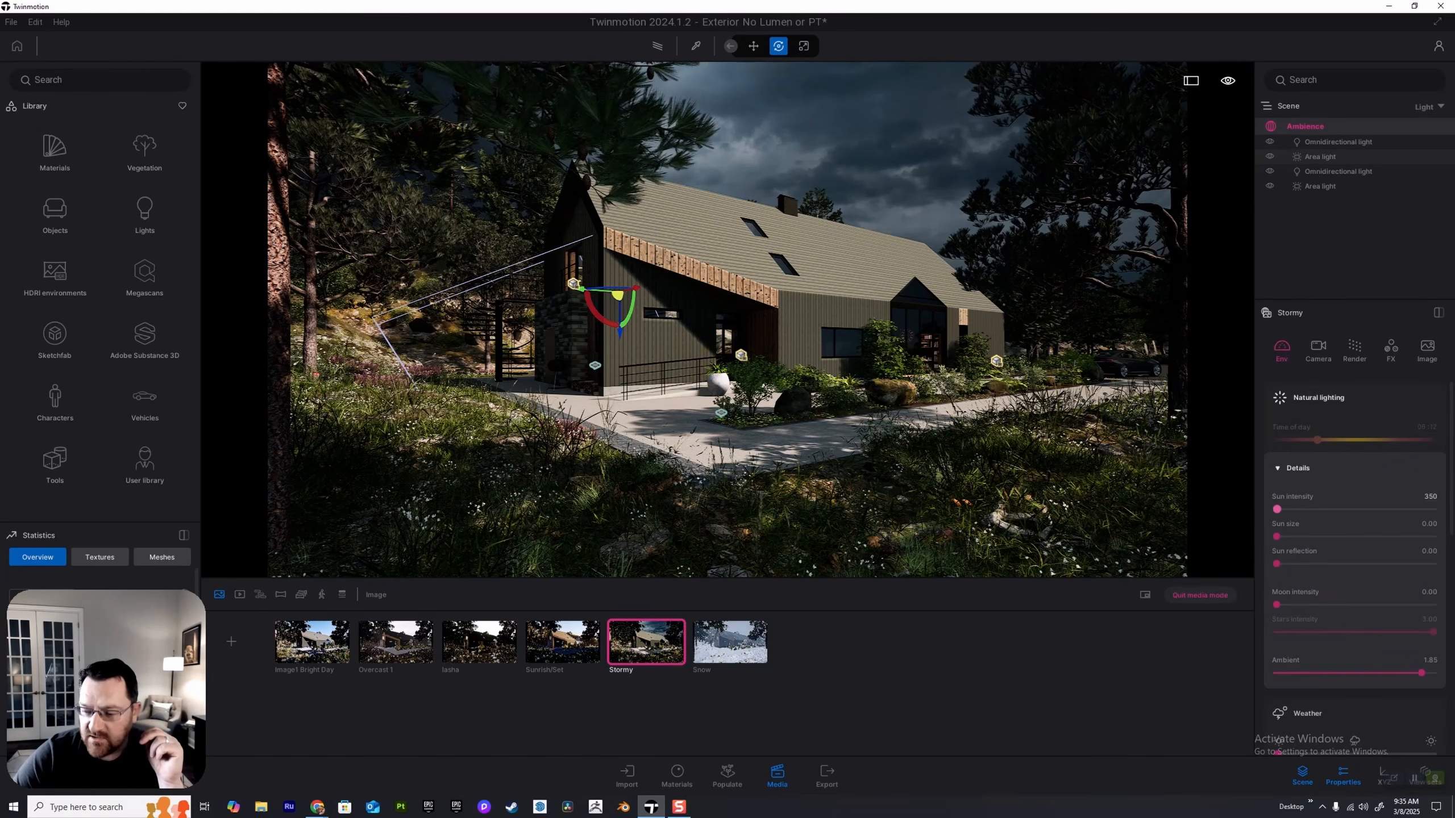
drag(1277, 509, 1403, 509)
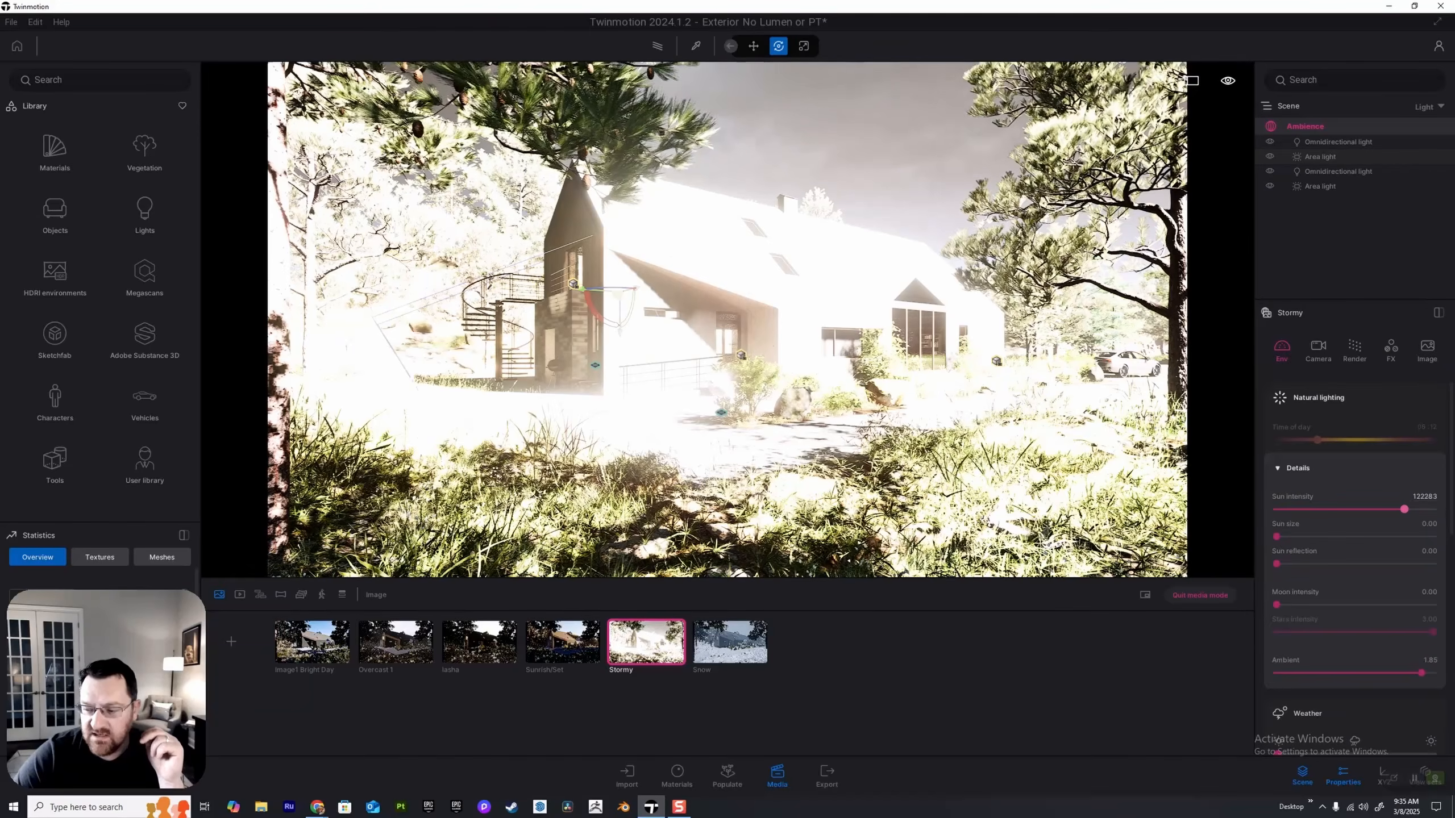
key(ctrl+z)
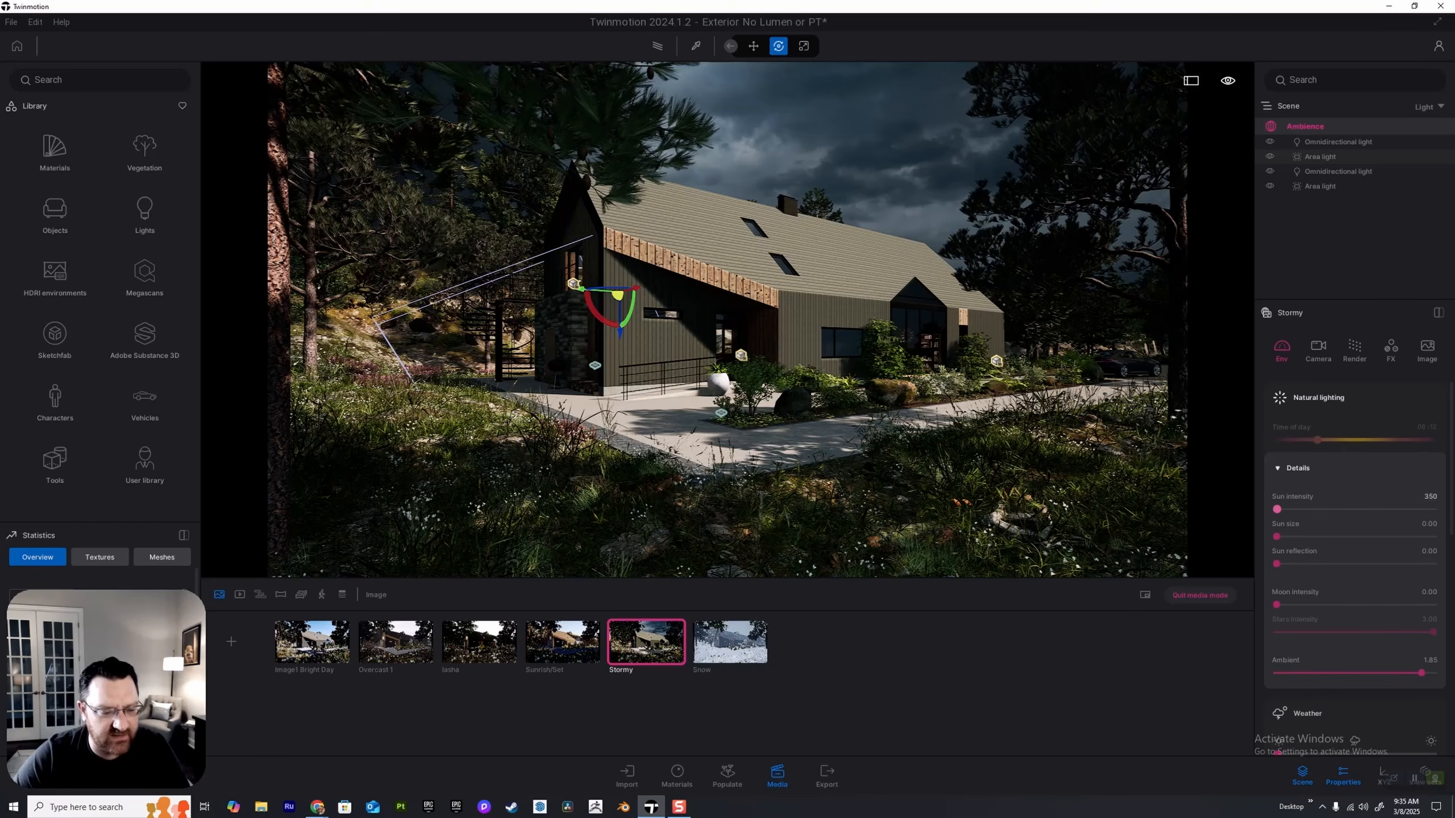
drag(1277, 509, 1378, 508)
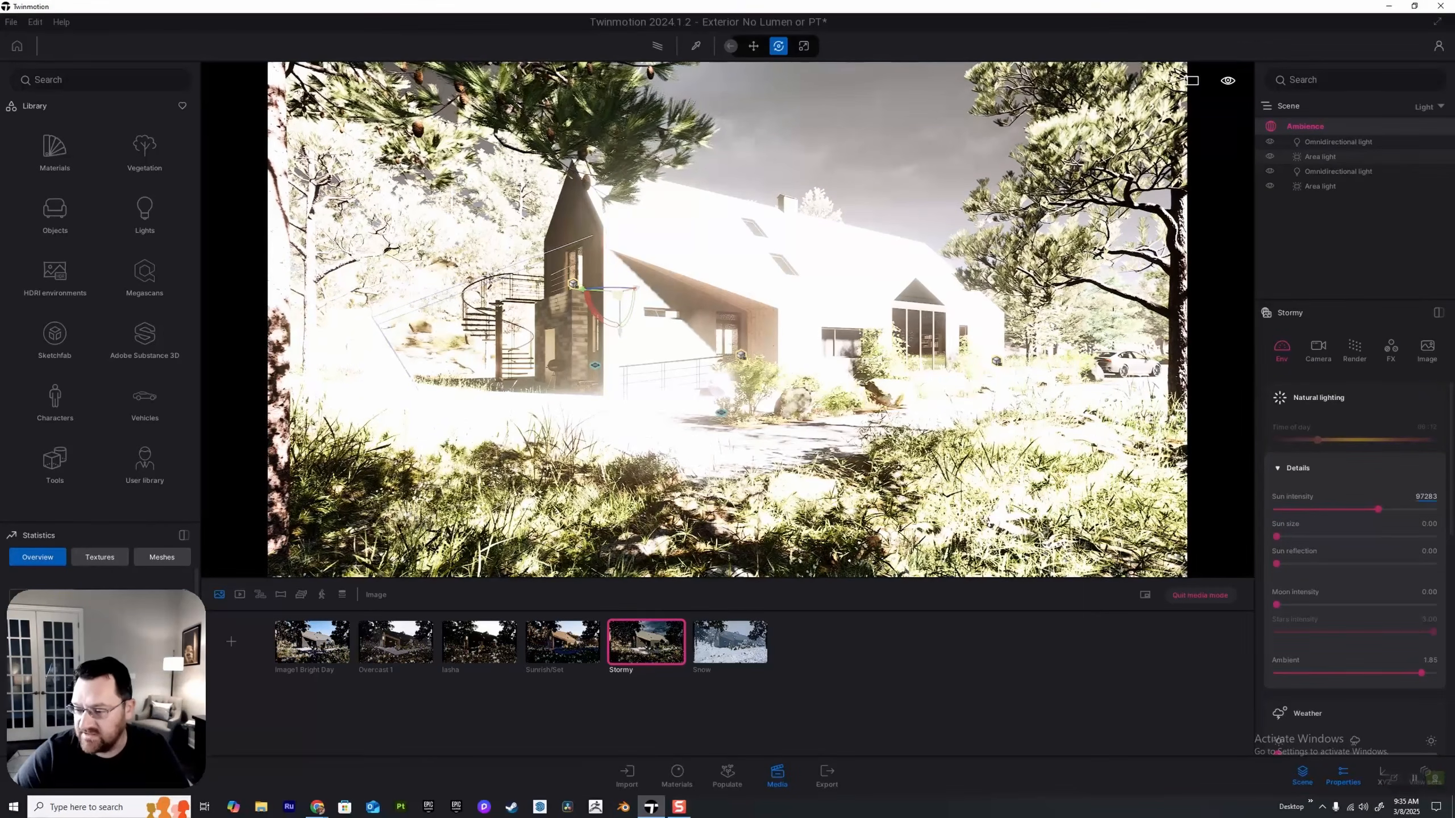
click(1425, 497)
text(70000)
key(Return)
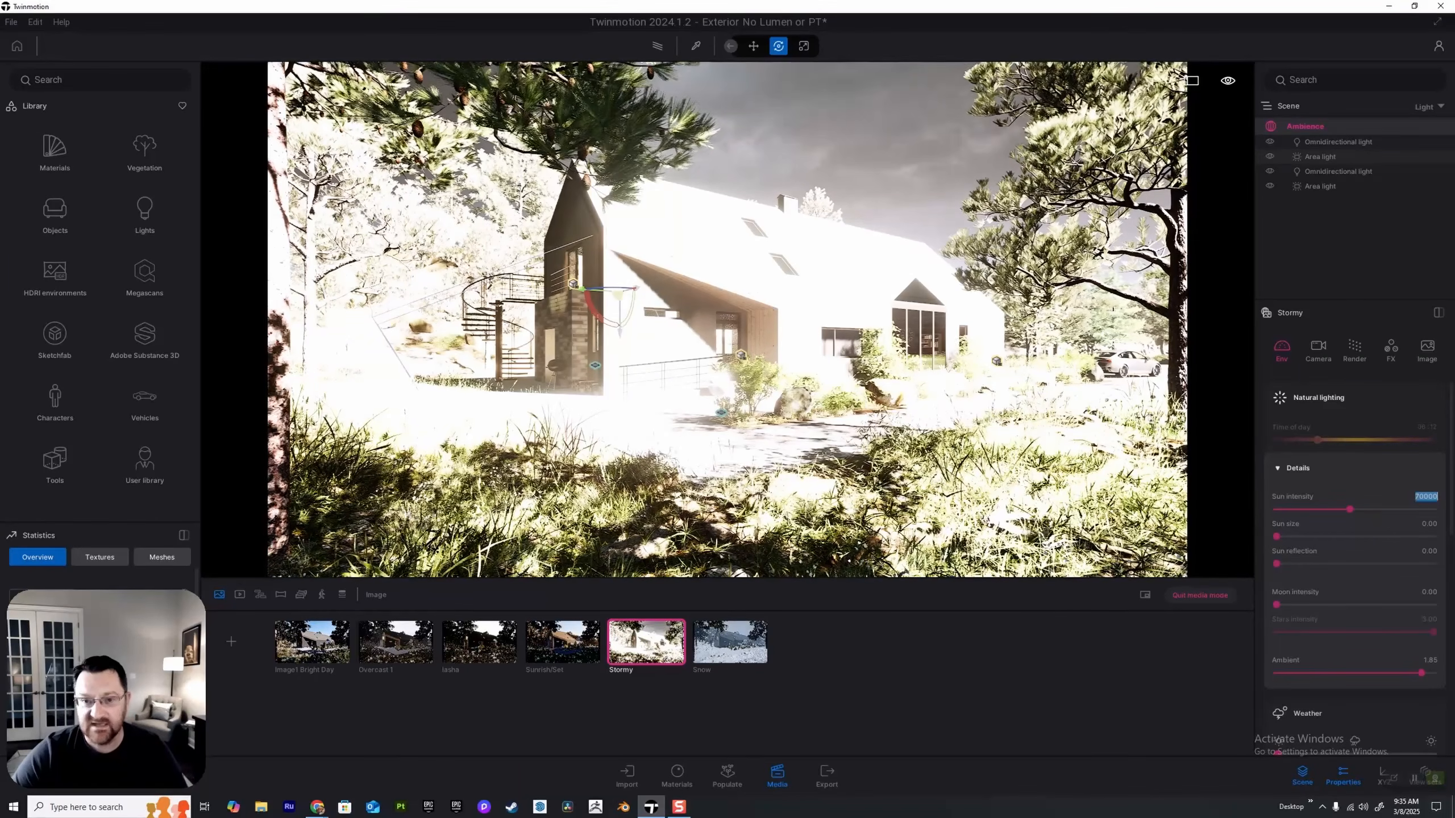
drag(1349, 509, 1322, 509)
click(1426, 497)
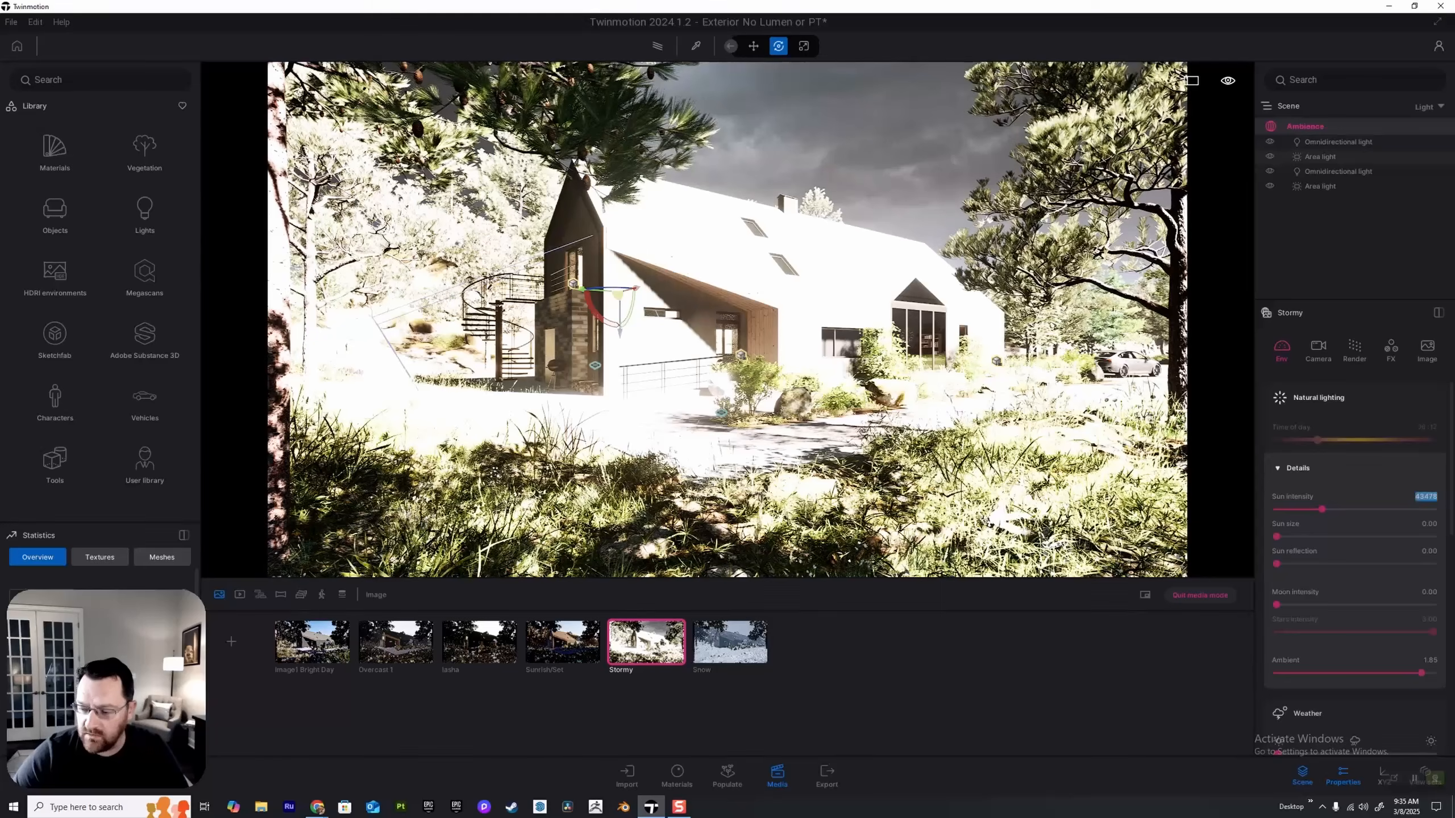
text(350)
key(Return)
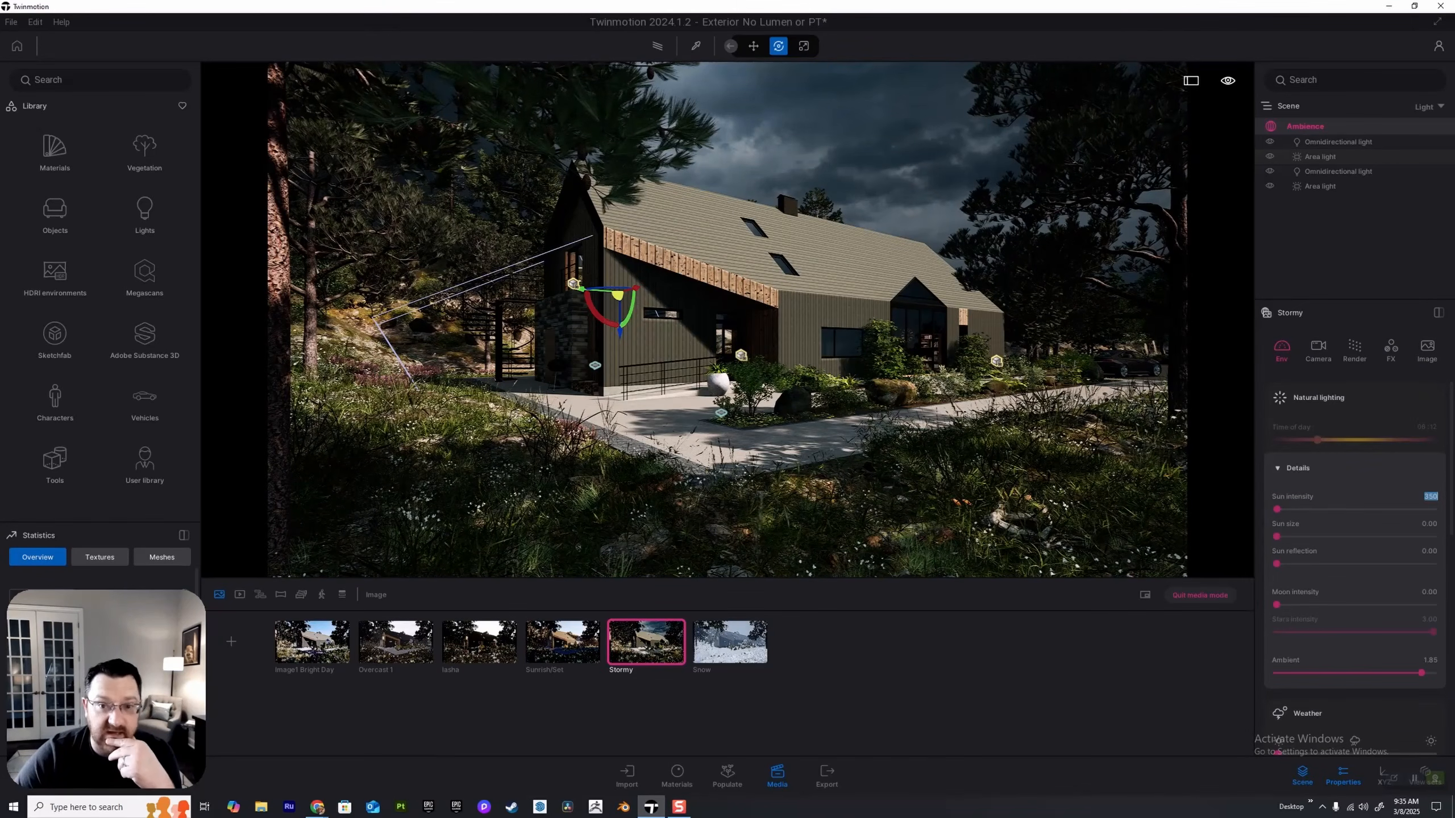
key(Return)
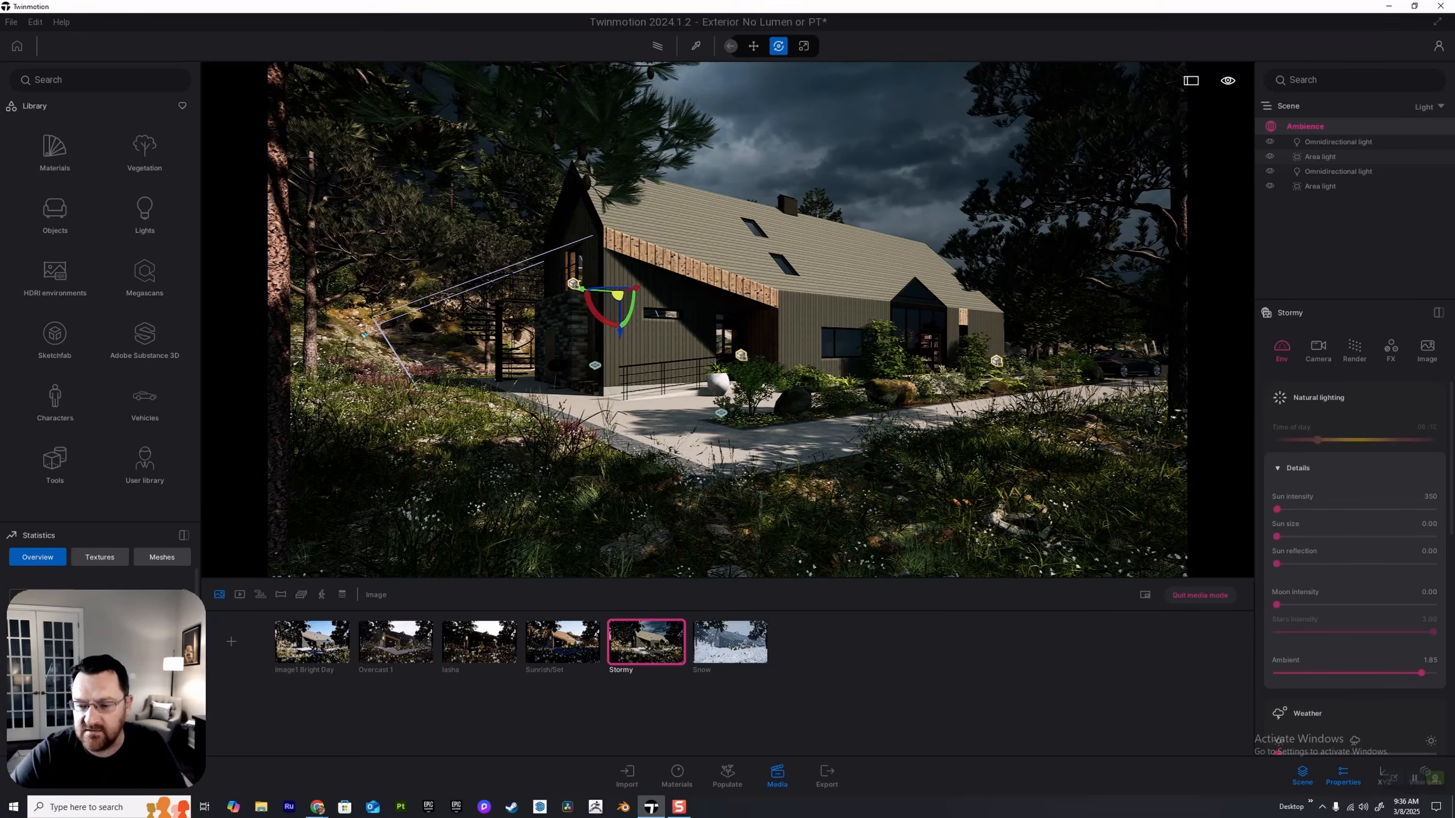
Step: Try rotating the Stormy image's HDRI skydome to 191°, check the HDRI details, and undo the rotation
scroll(1355, 573, down, 8)
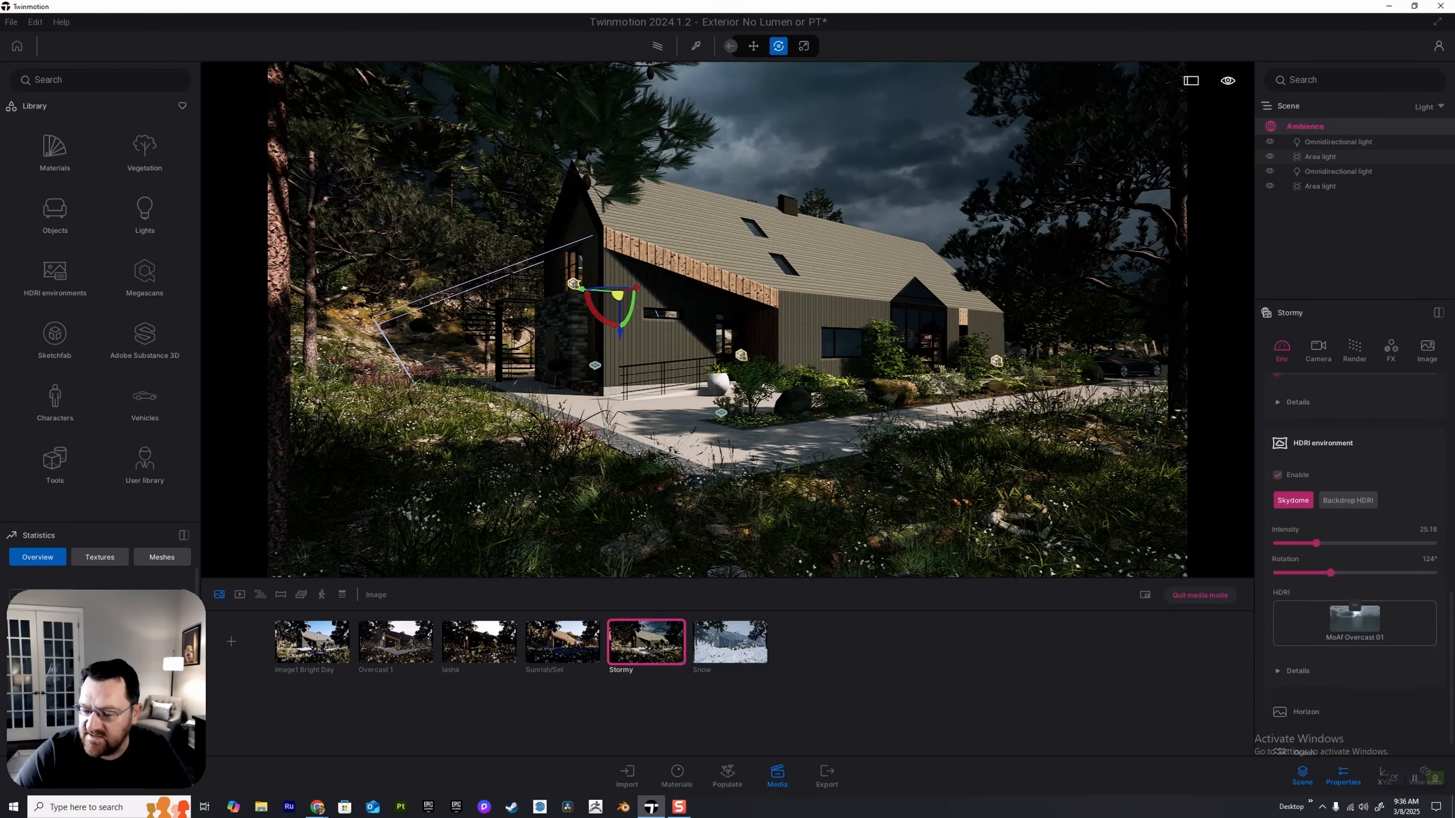
drag(1330, 572, 1359, 572)
click(1295, 671)
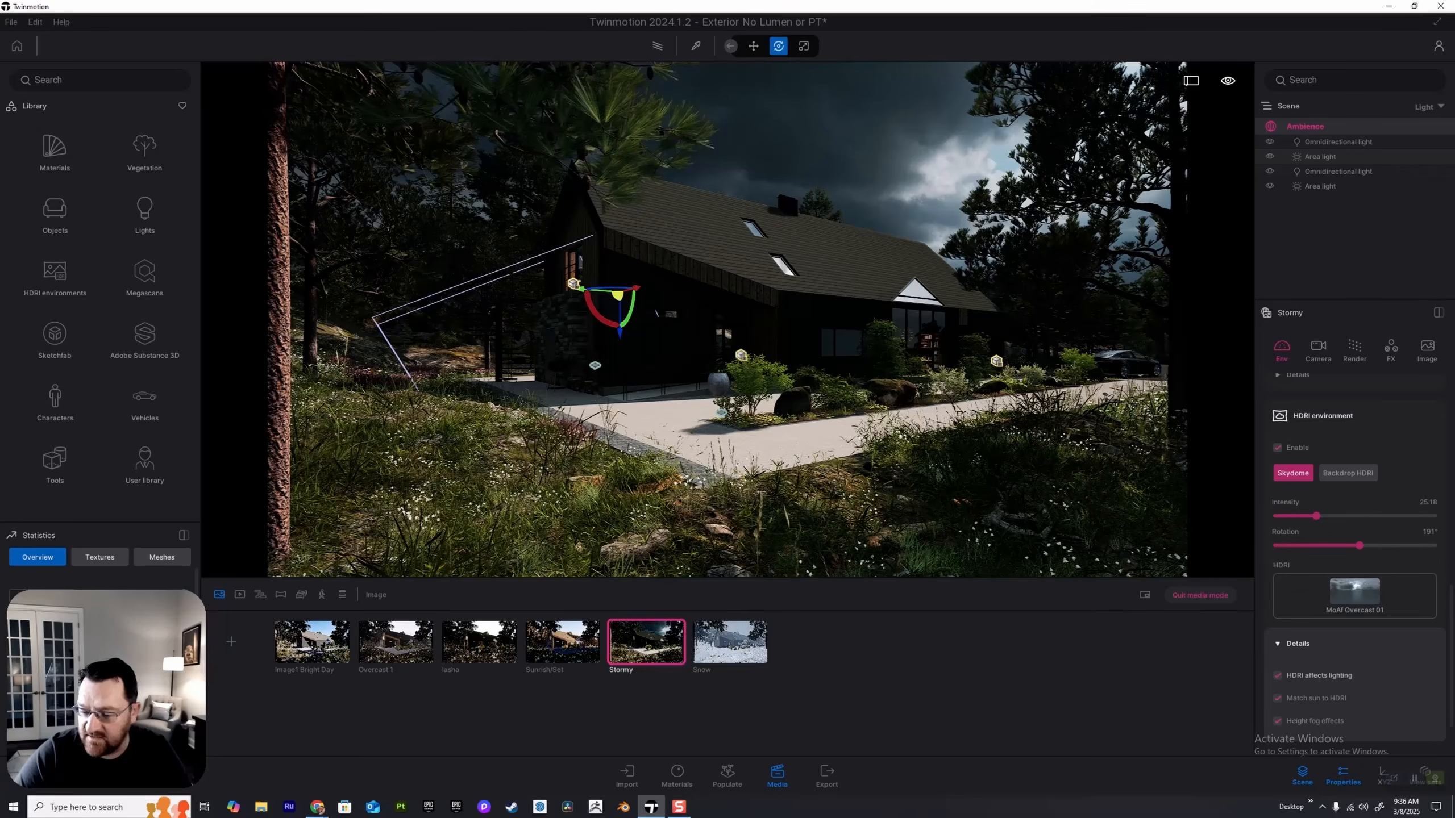
scroll(1295, 671, down, 2)
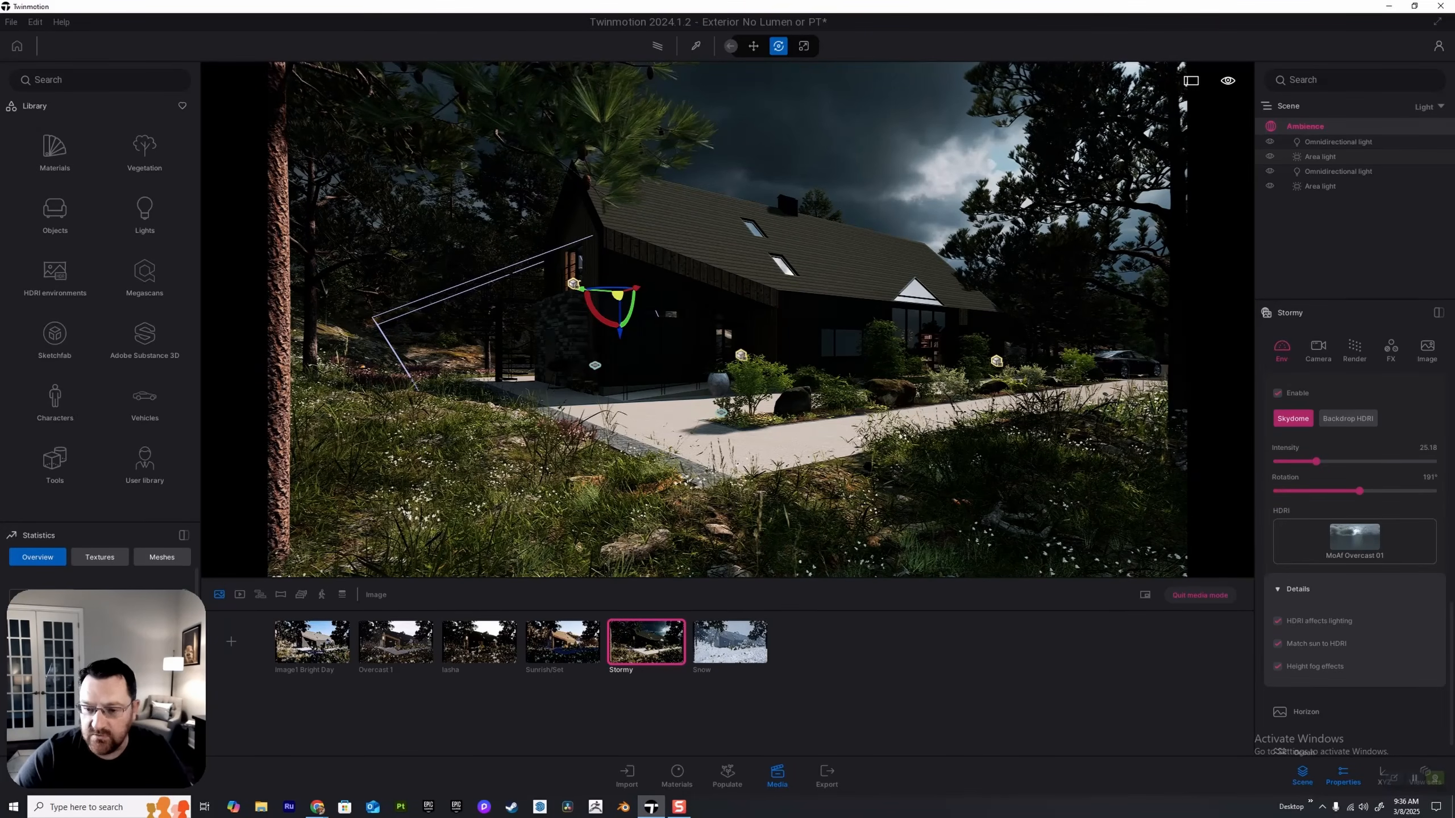
key(ctrl+z)
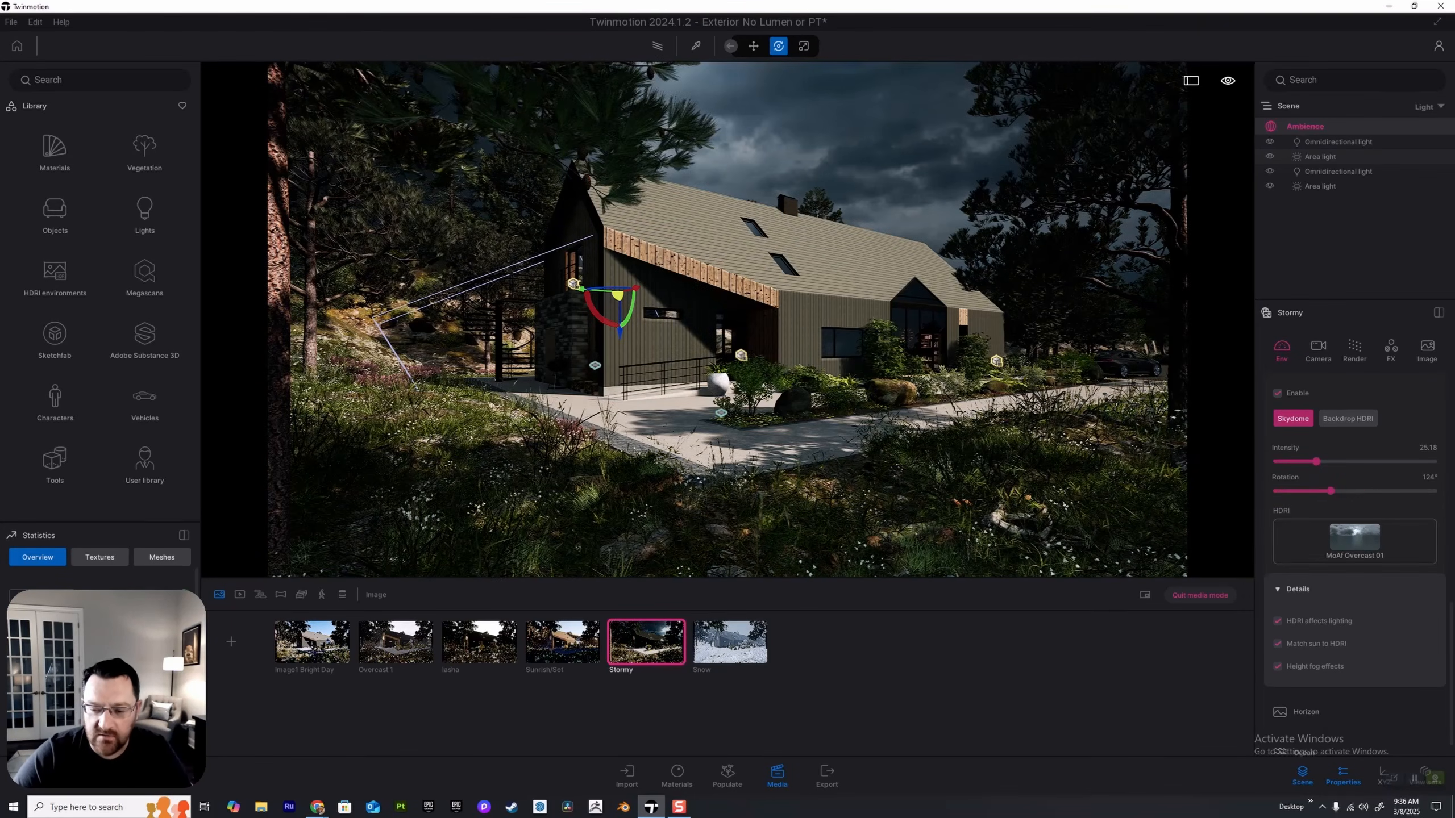
Step: Examine the Stormy image's ambient light, weather and height fog settings
scroll(1354, 739, down, 8)
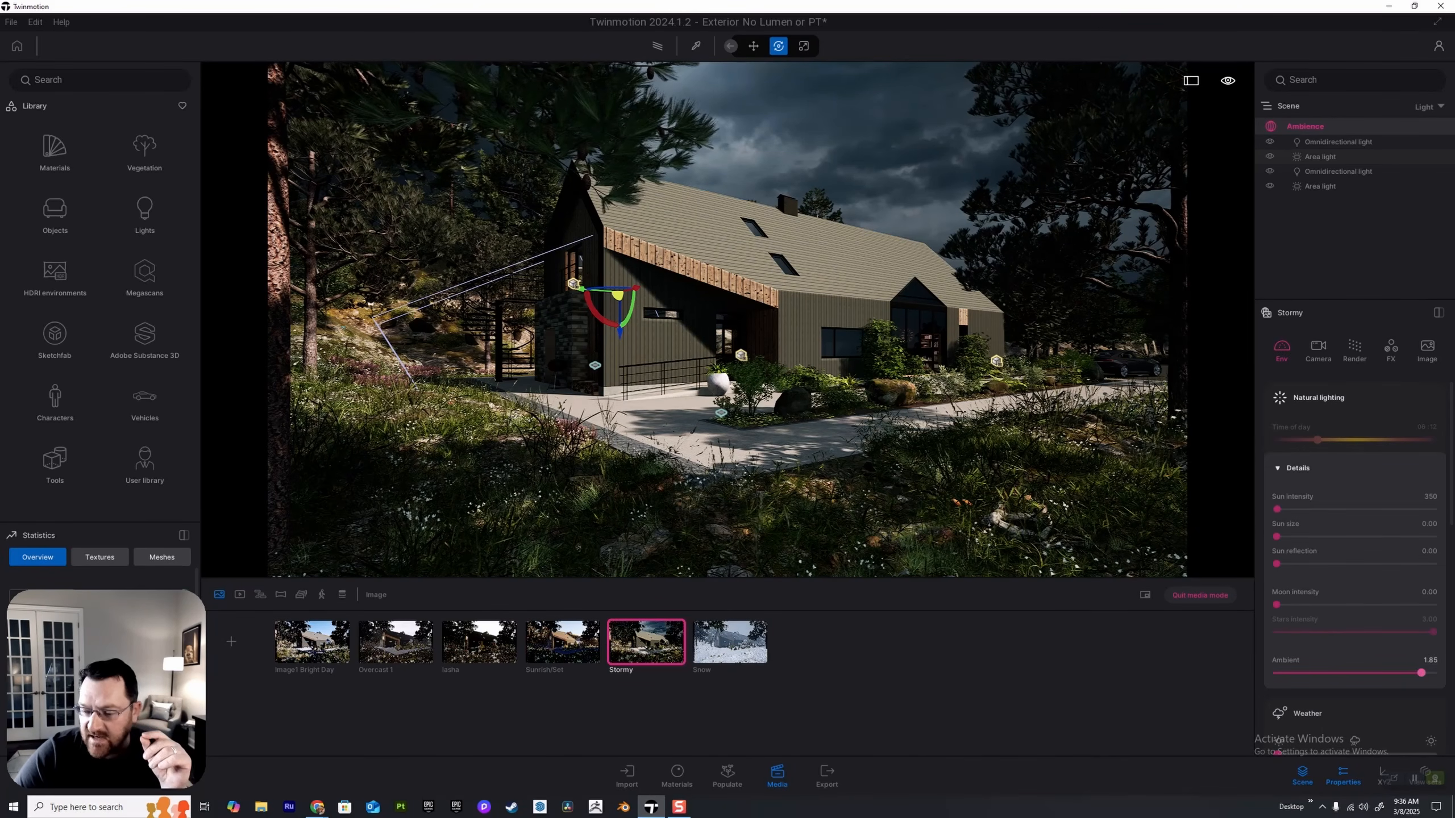
mouse_move(1421, 673)
mouse_down()
mouse_move(1277, 674)
mouse_move(1434, 674)
mouse_up()
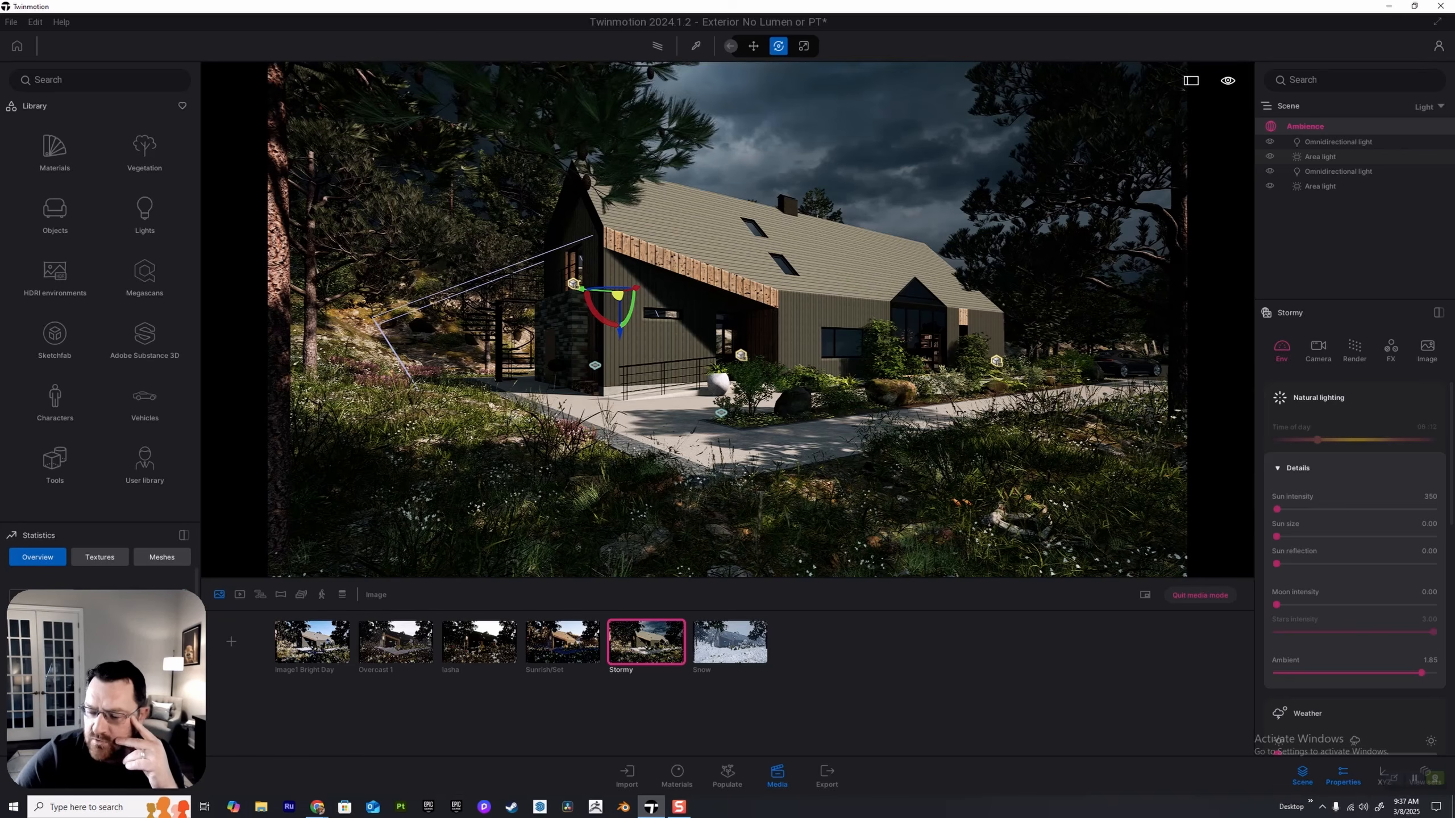
scroll(1354, 516, down, 3)
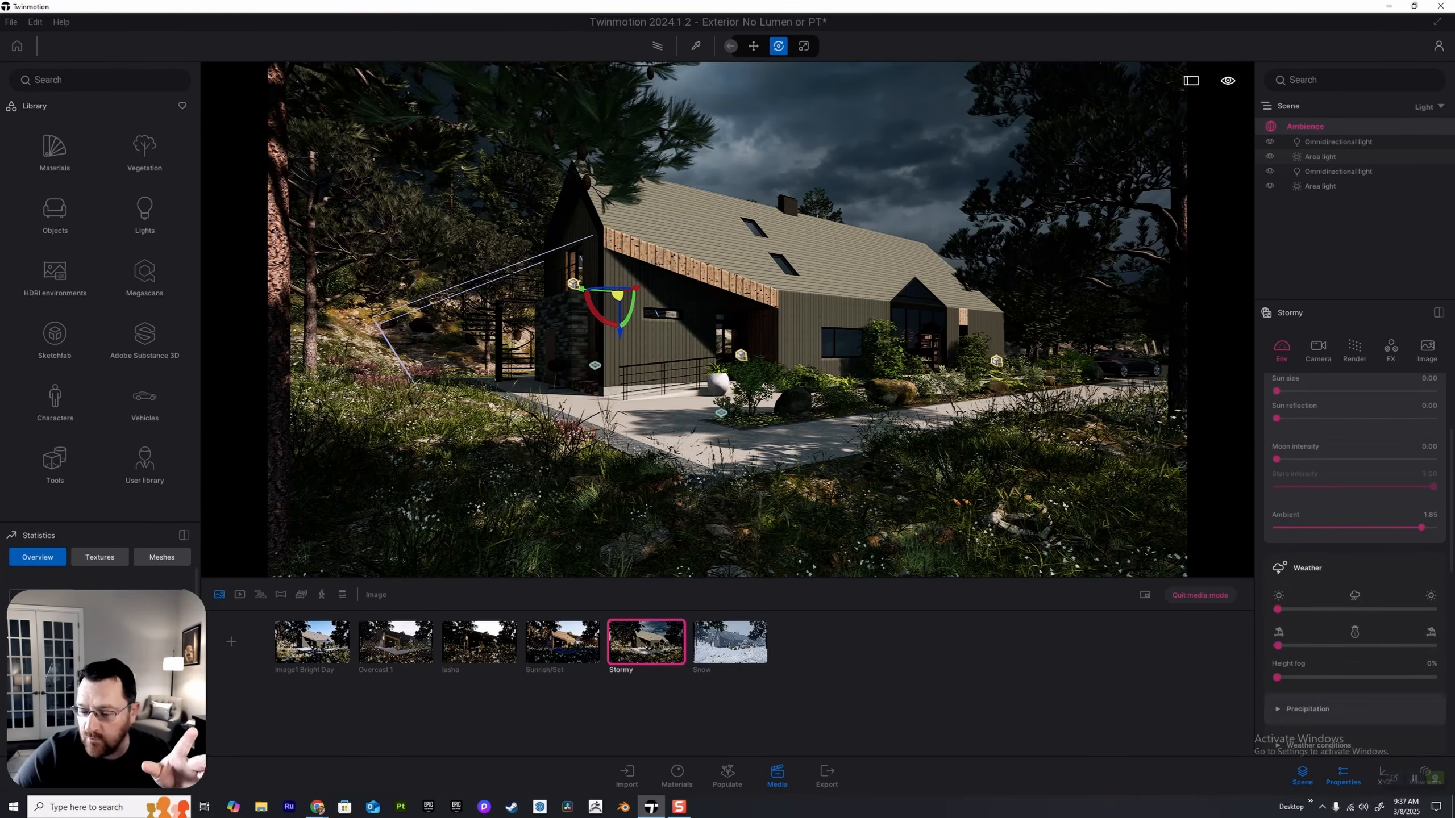
mouse_move(1276, 677)
mouse_down()
mouse_move(1390, 678)
mouse_move(1276, 678)
mouse_up()
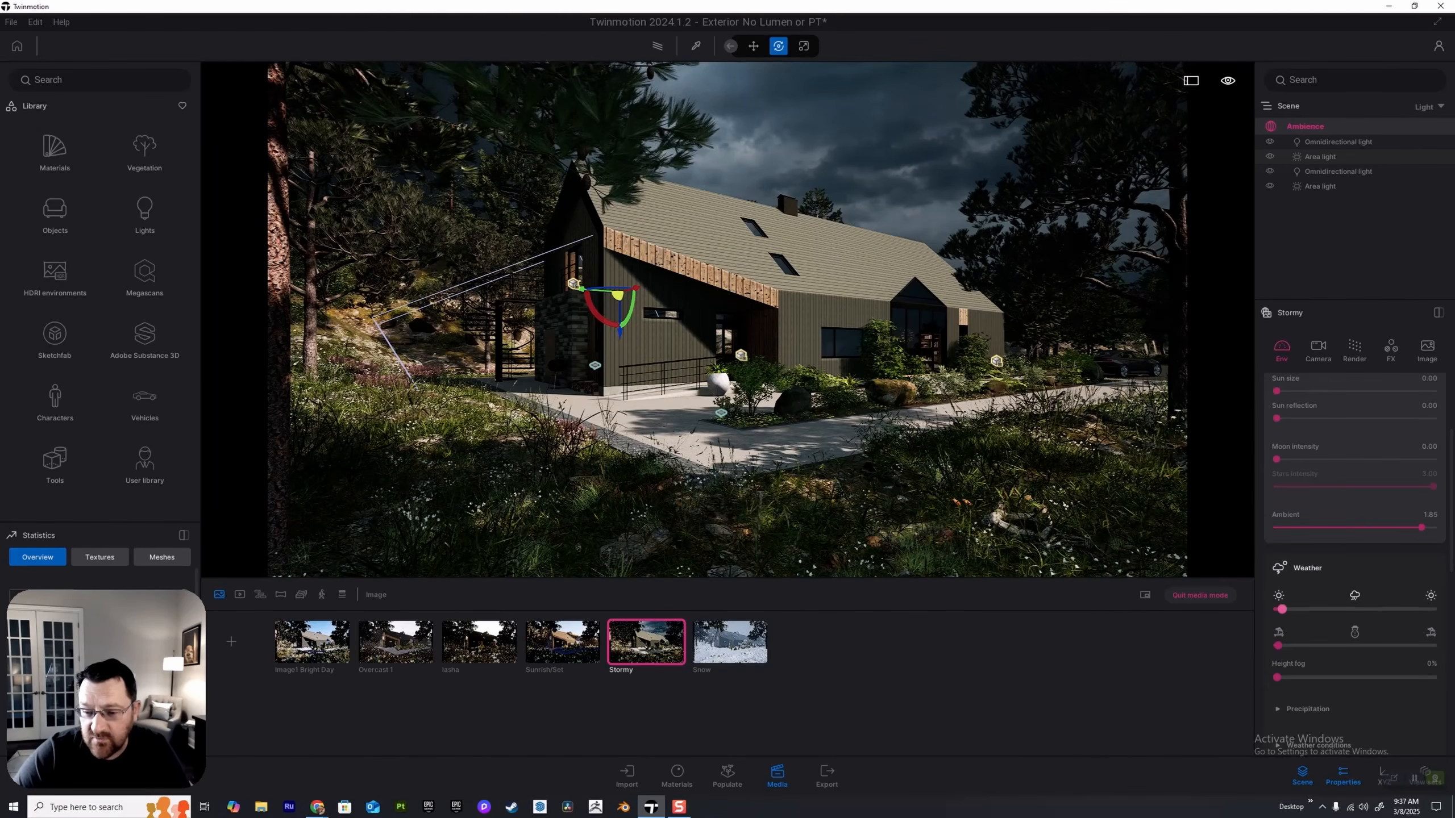
mouse_move(1278, 609)
mouse_down()
mouse_move(1401, 609)
mouse_move(1277, 609)
mouse_up()
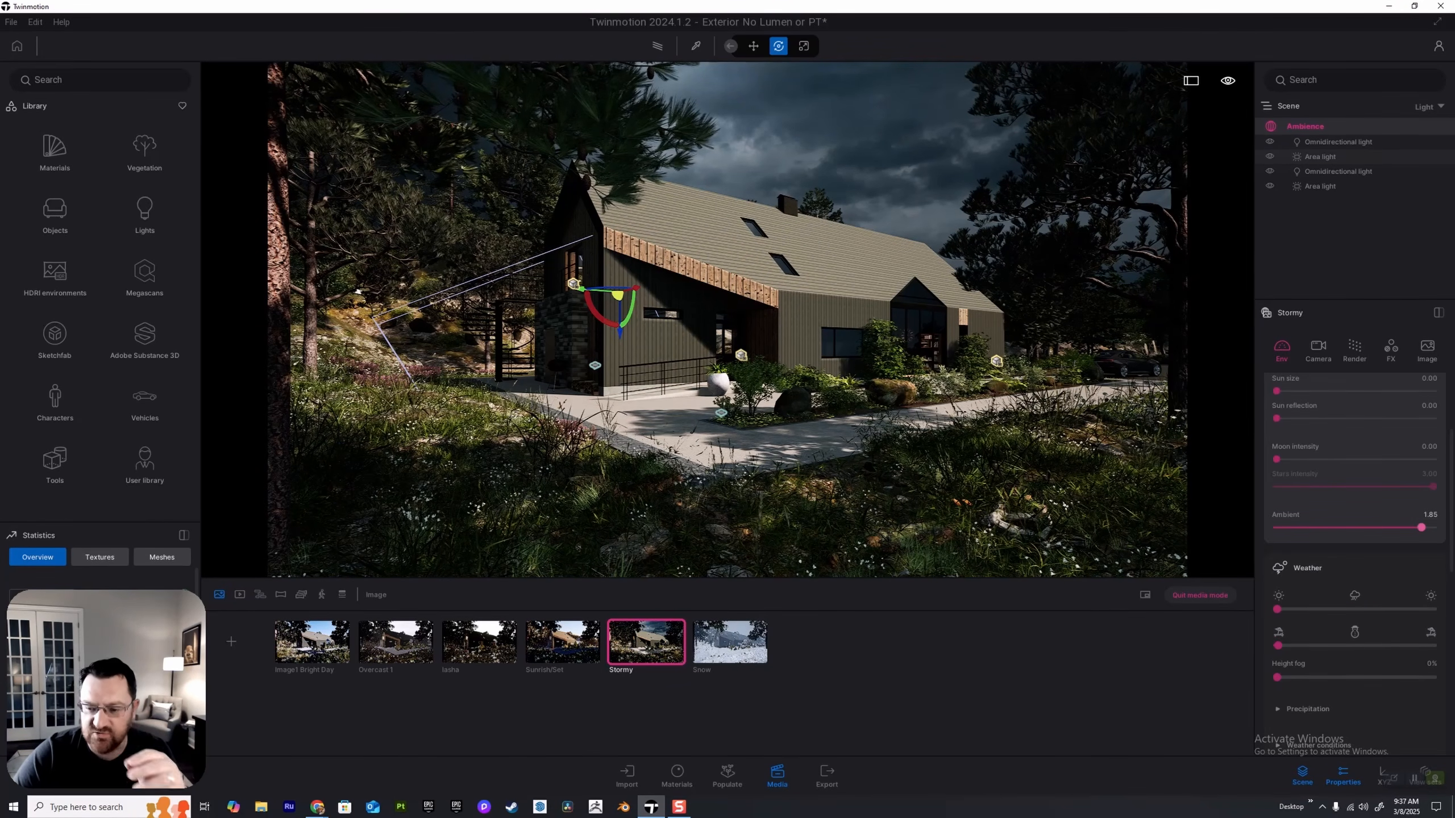
scroll(1352, 516, down, 2)
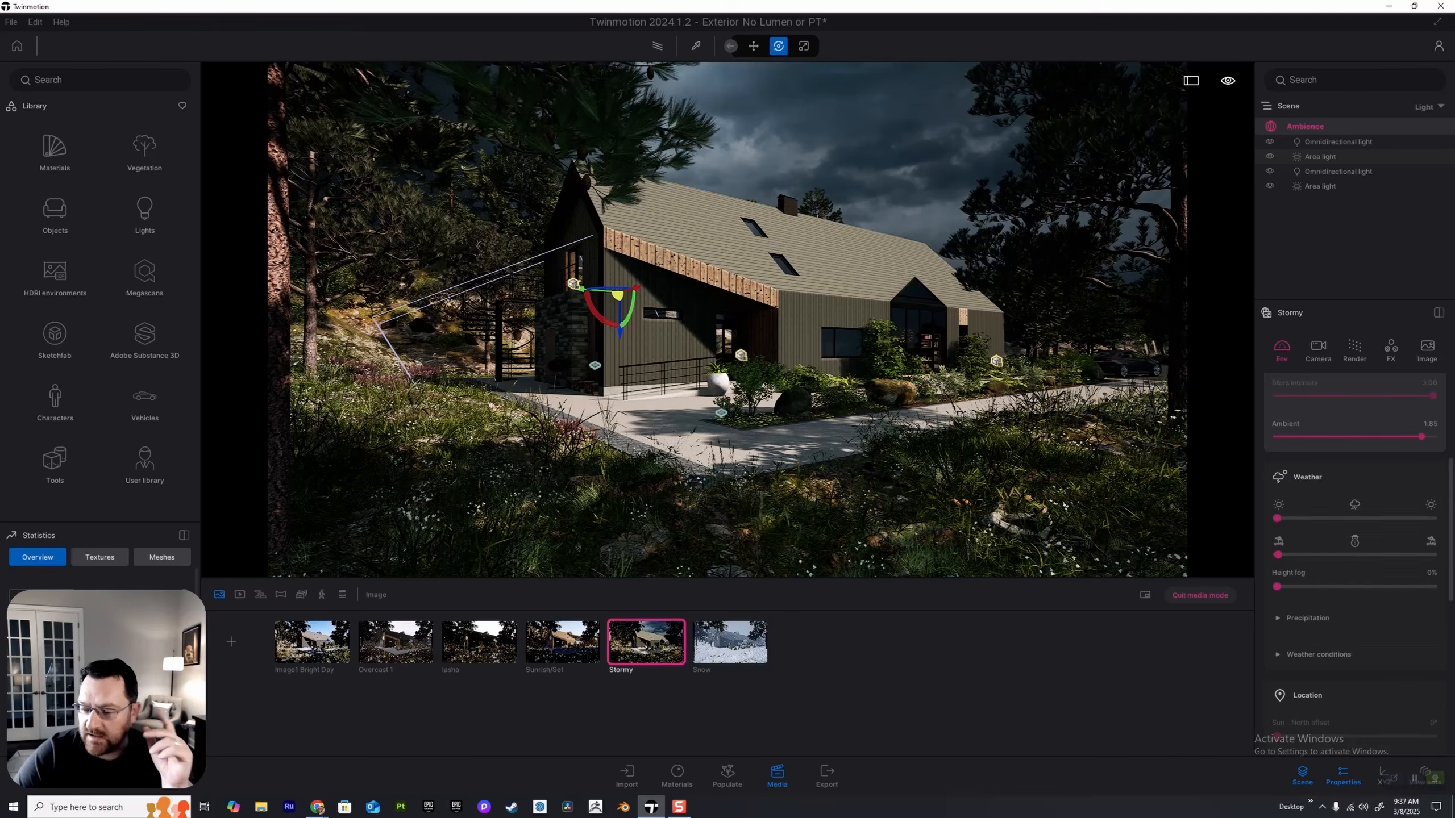
scroll(1355, 559, down, 4)
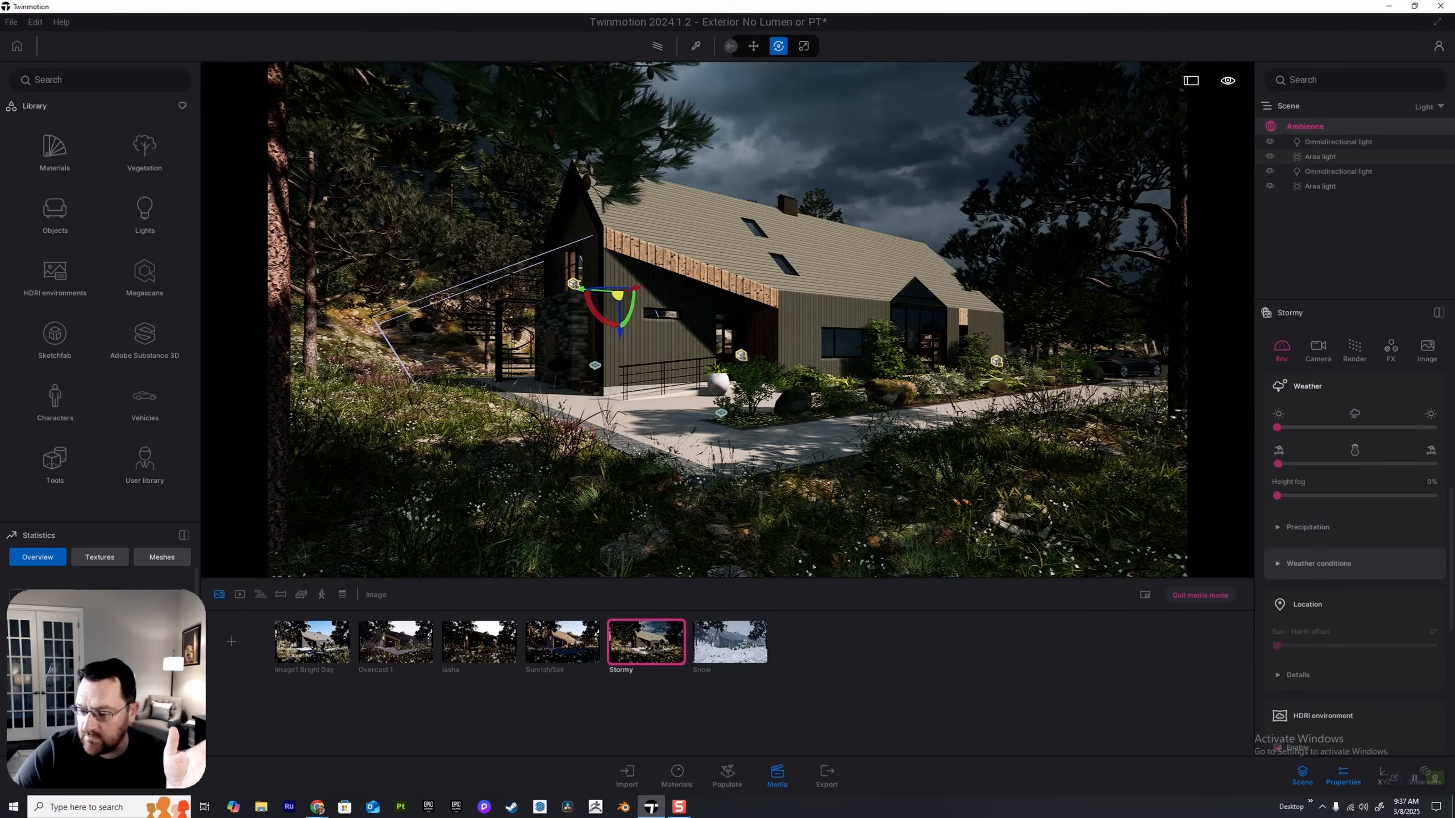
Step: Try a camera exposure of 2.19 on the Stormy image and restore it to 1.50
click(1318, 347)
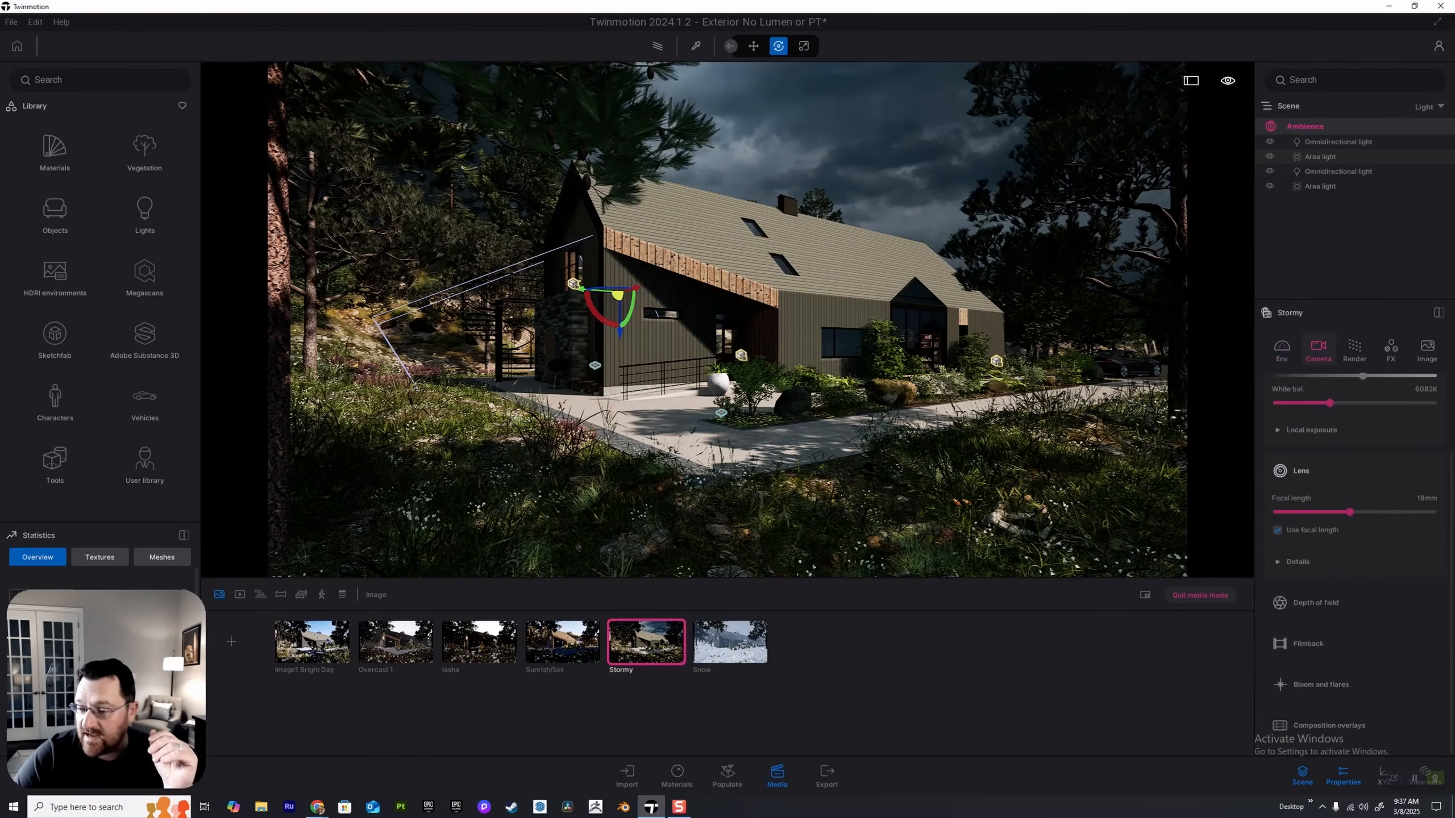
scroll(1425, 425, up, 1)
drag(1430, 417, 1423, 416)
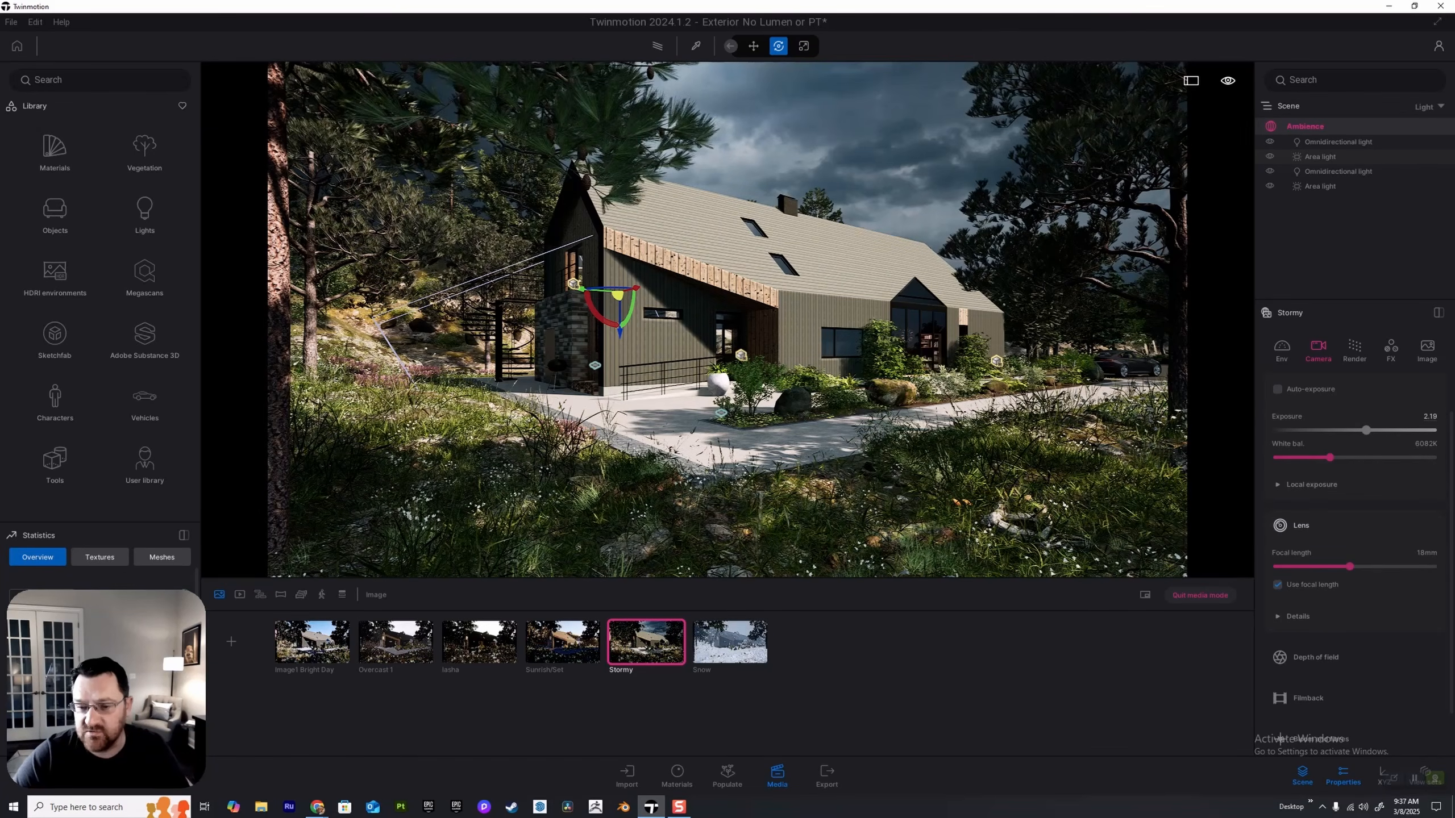
mouse_move(1366, 431)
mouse_down()
mouse_move(1381, 430)
mouse_move(1363, 430)
mouse_up()
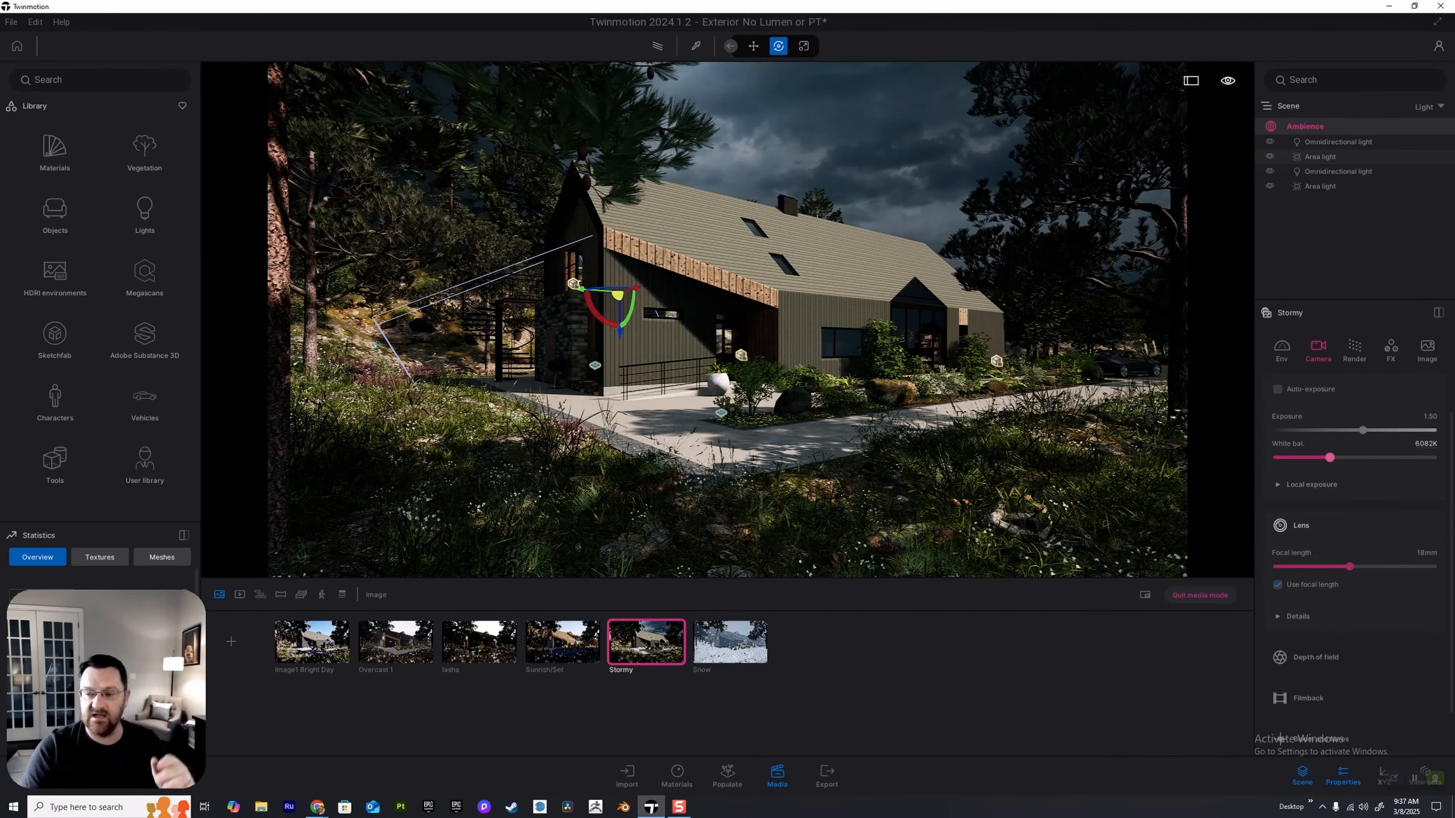
Step: Set the Stormy image's camera white balance to 6000K
click(1426, 443)
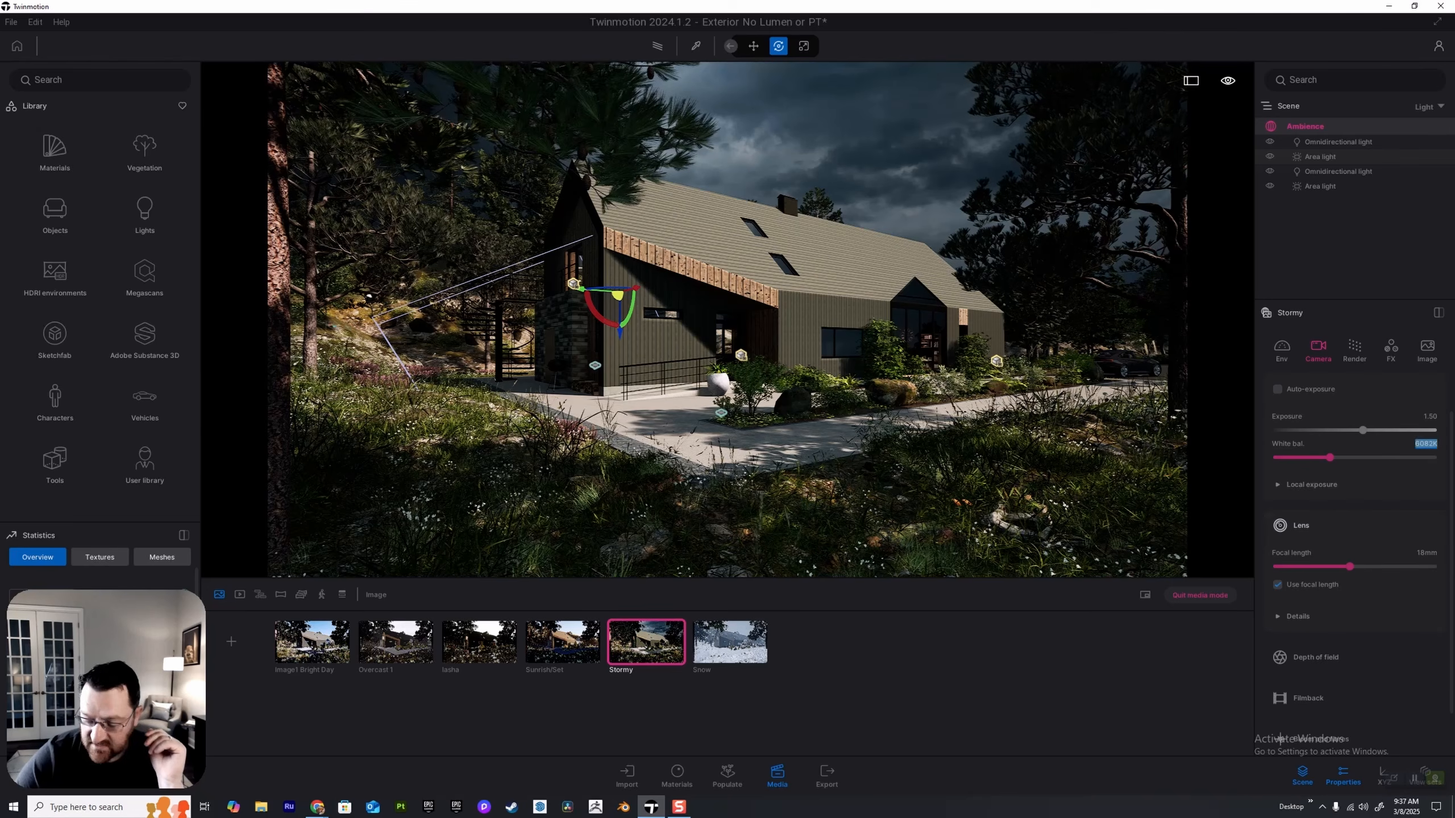
text(6000)
key(Return)
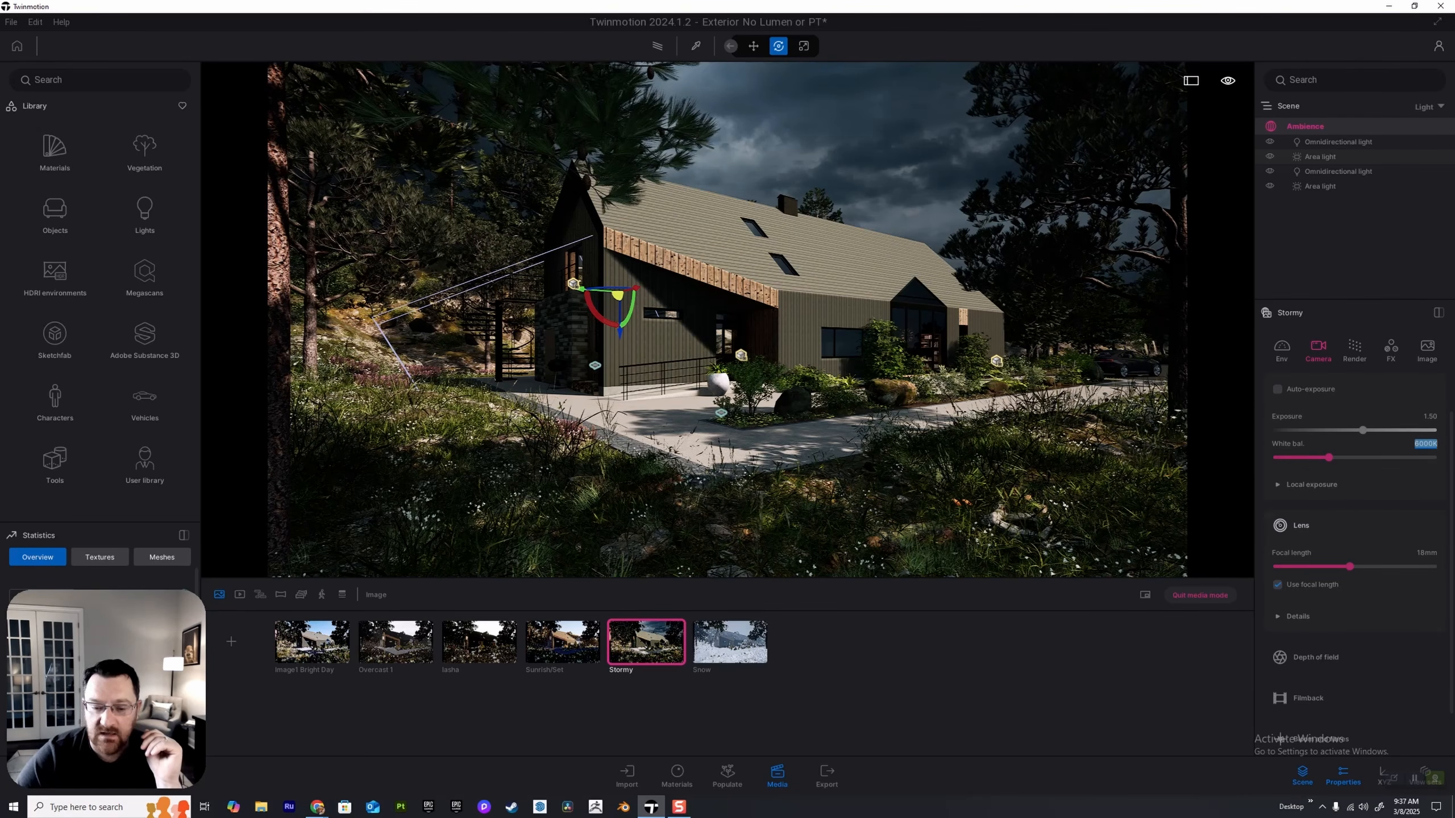
Step: Try raising the Stormy image's local exposure highlights, restore them to 0.00, and toggle local exposure off and on again
click(1311, 485)
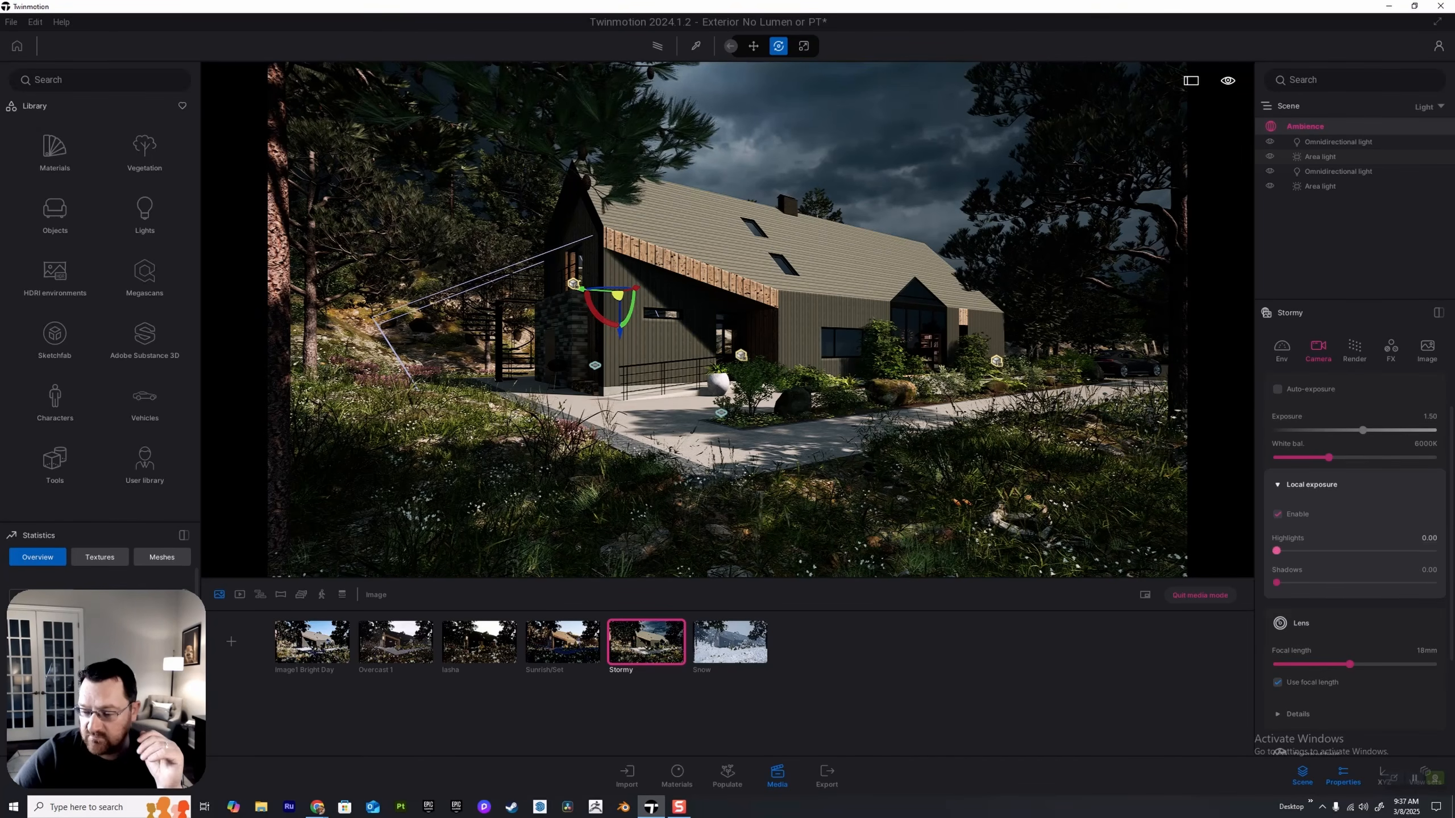
drag(1277, 551, 1433, 551)
mouse_move(1280, 583)
mouse_down()
mouse_move(1433, 583)
mouse_move(1276, 583)
mouse_up()
drag(1433, 550, 1276, 551)
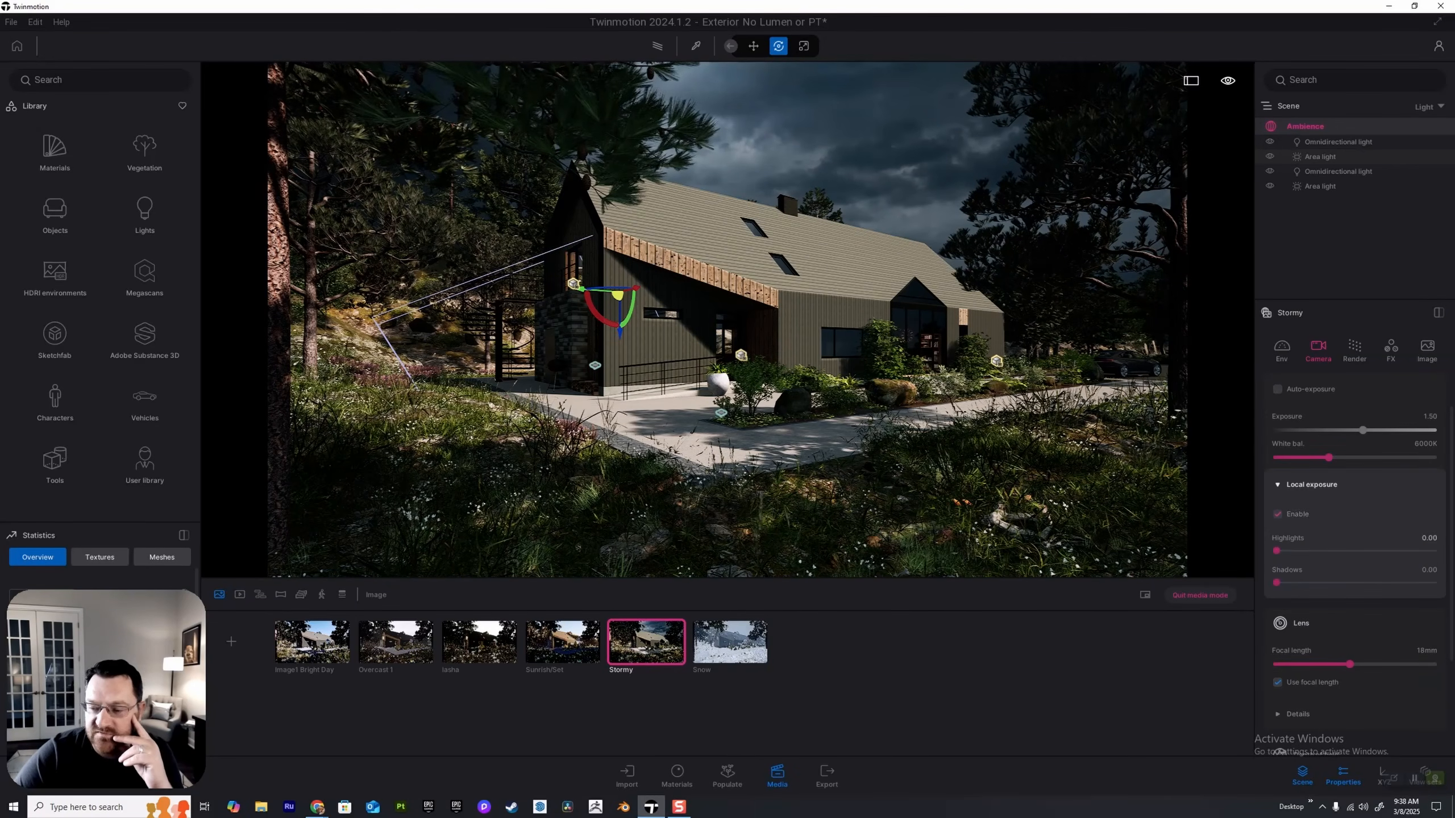
click(1277, 514)
click(1277, 514)
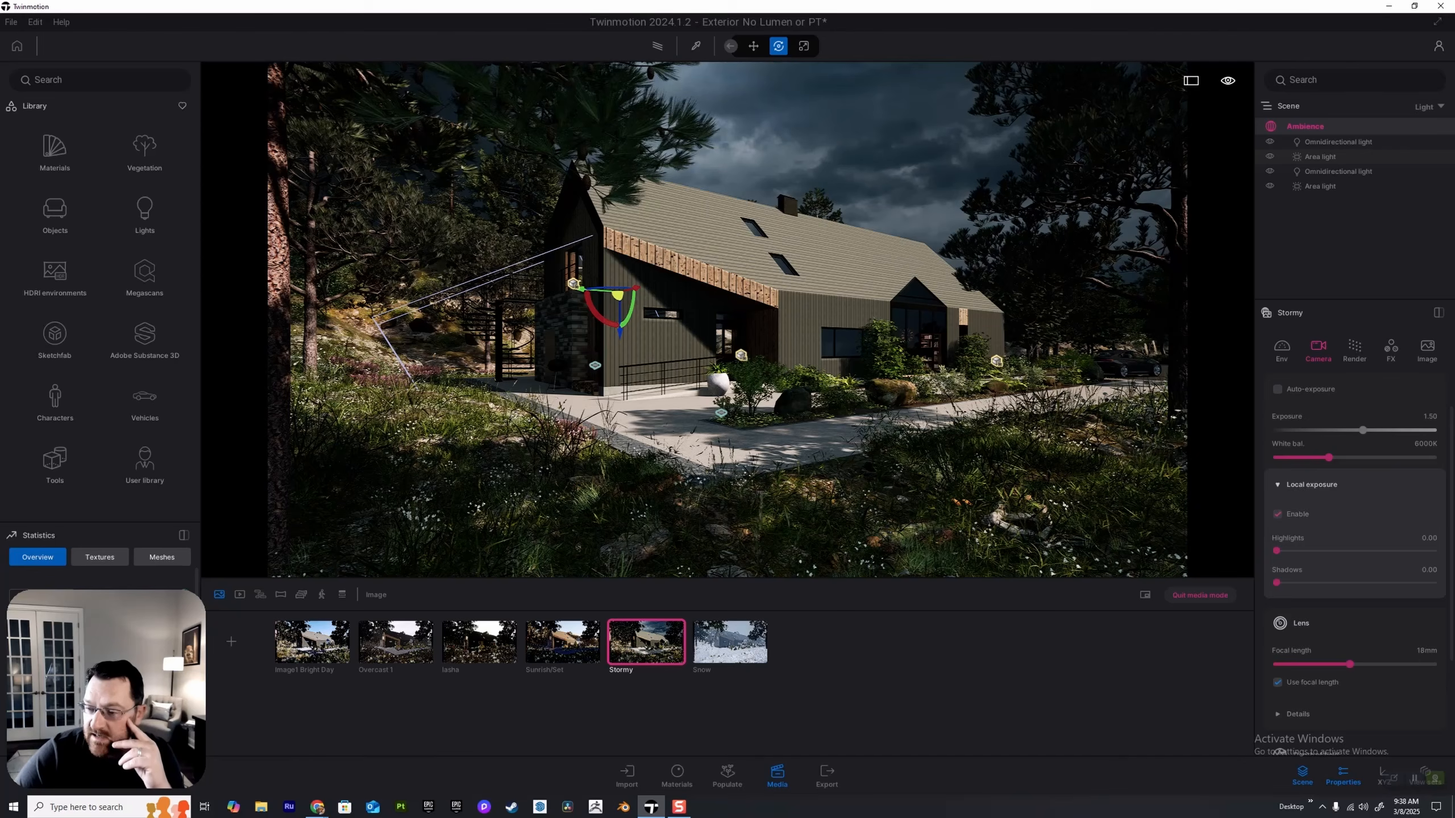
Step: Try a GI intensity of 1.00 on the Stormy image, restore it to 0.00, and check the GI distance and shadow settings
click(1355, 348)
drag(1277, 517, 1433, 517)
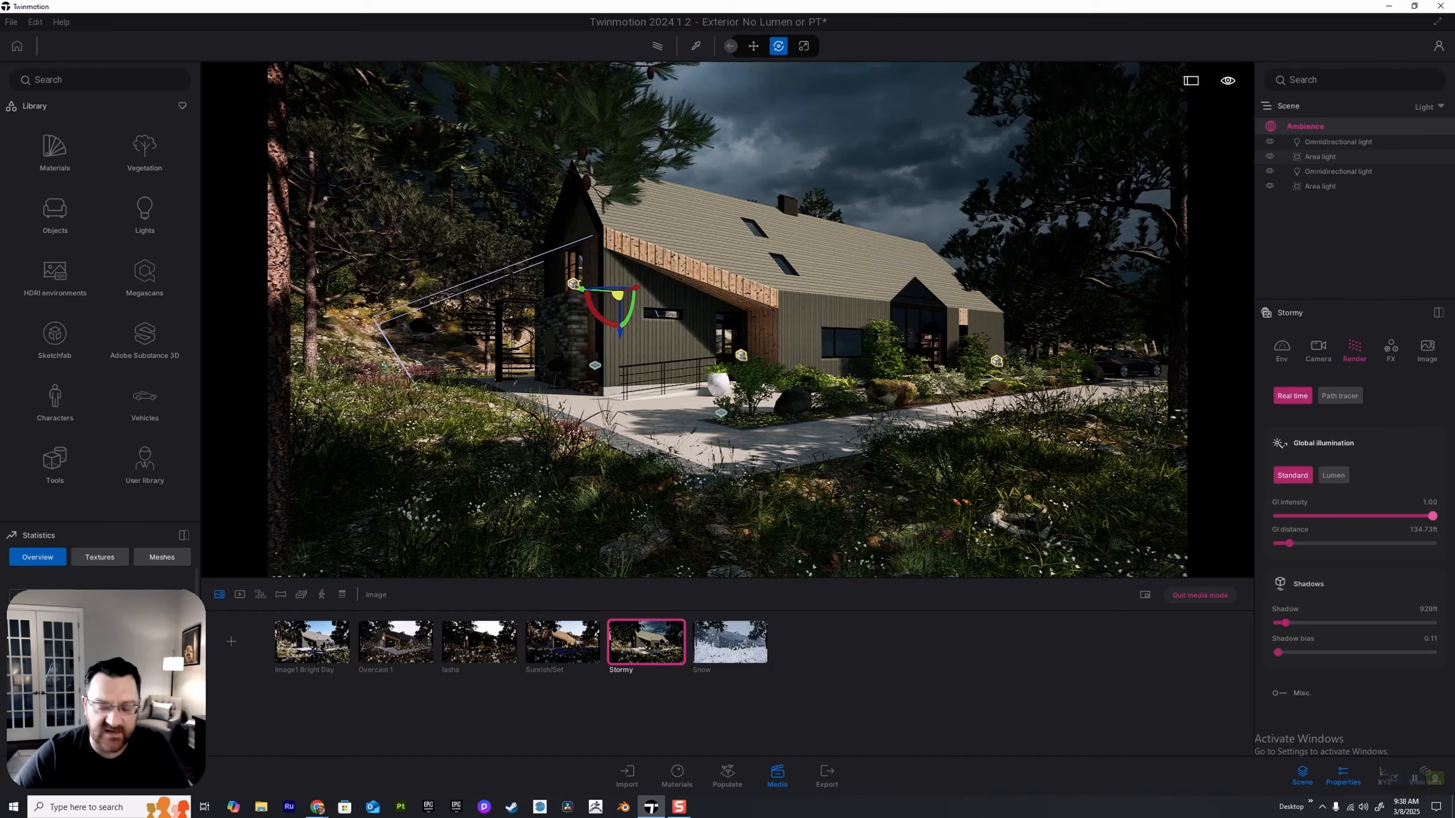
drag(1432, 517, 1277, 516)
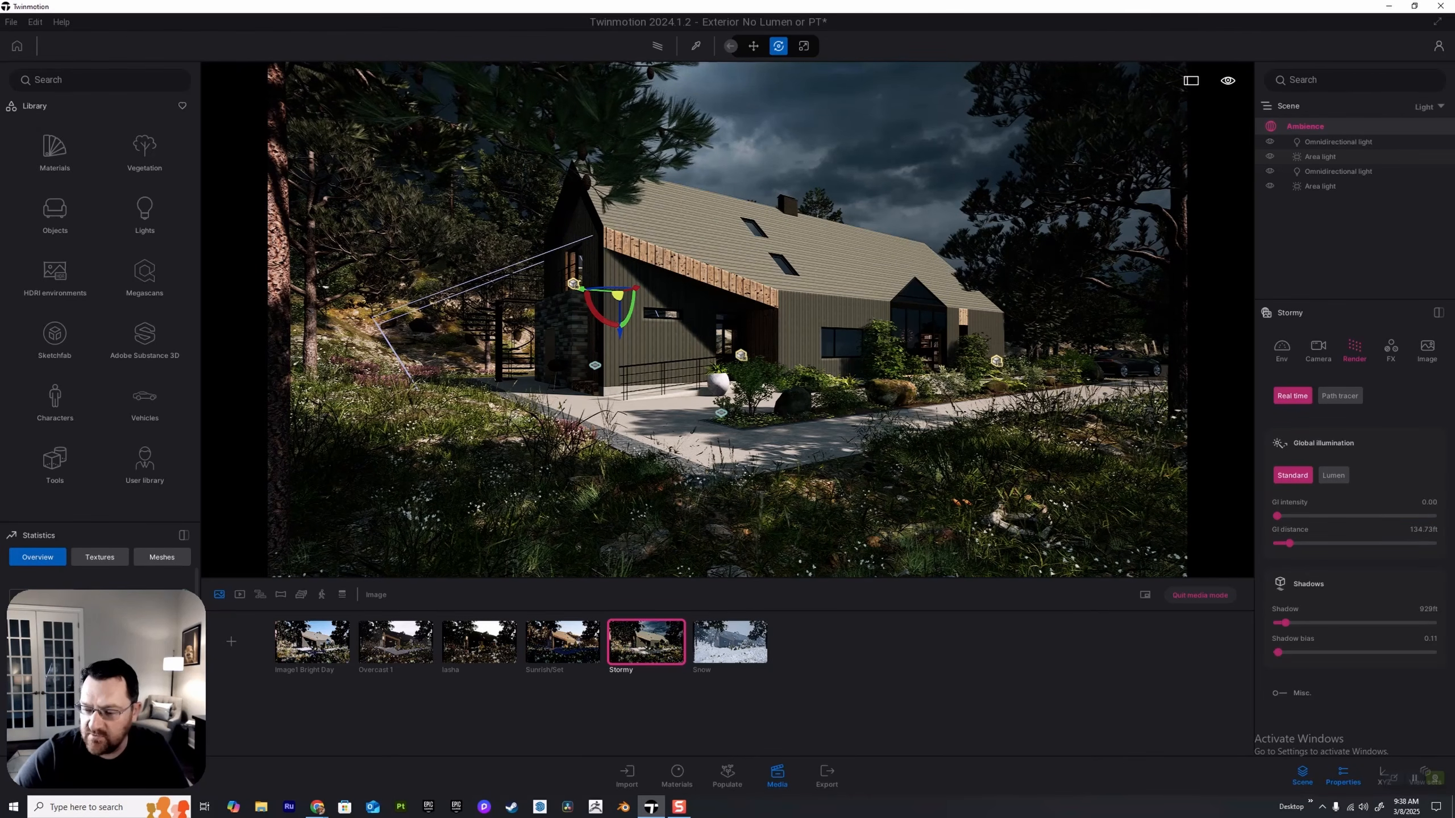
mouse_move(1290, 543)
mouse_down()
mouse_move(1432, 543)
mouse_move(1277, 544)
mouse_move(1433, 543)
mouse_move(1277, 543)
mouse_move(1289, 543)
mouse_up()
mouse_move(1285, 623)
mouse_down()
mouse_move(1432, 623)
mouse_move(1286, 623)
mouse_up()
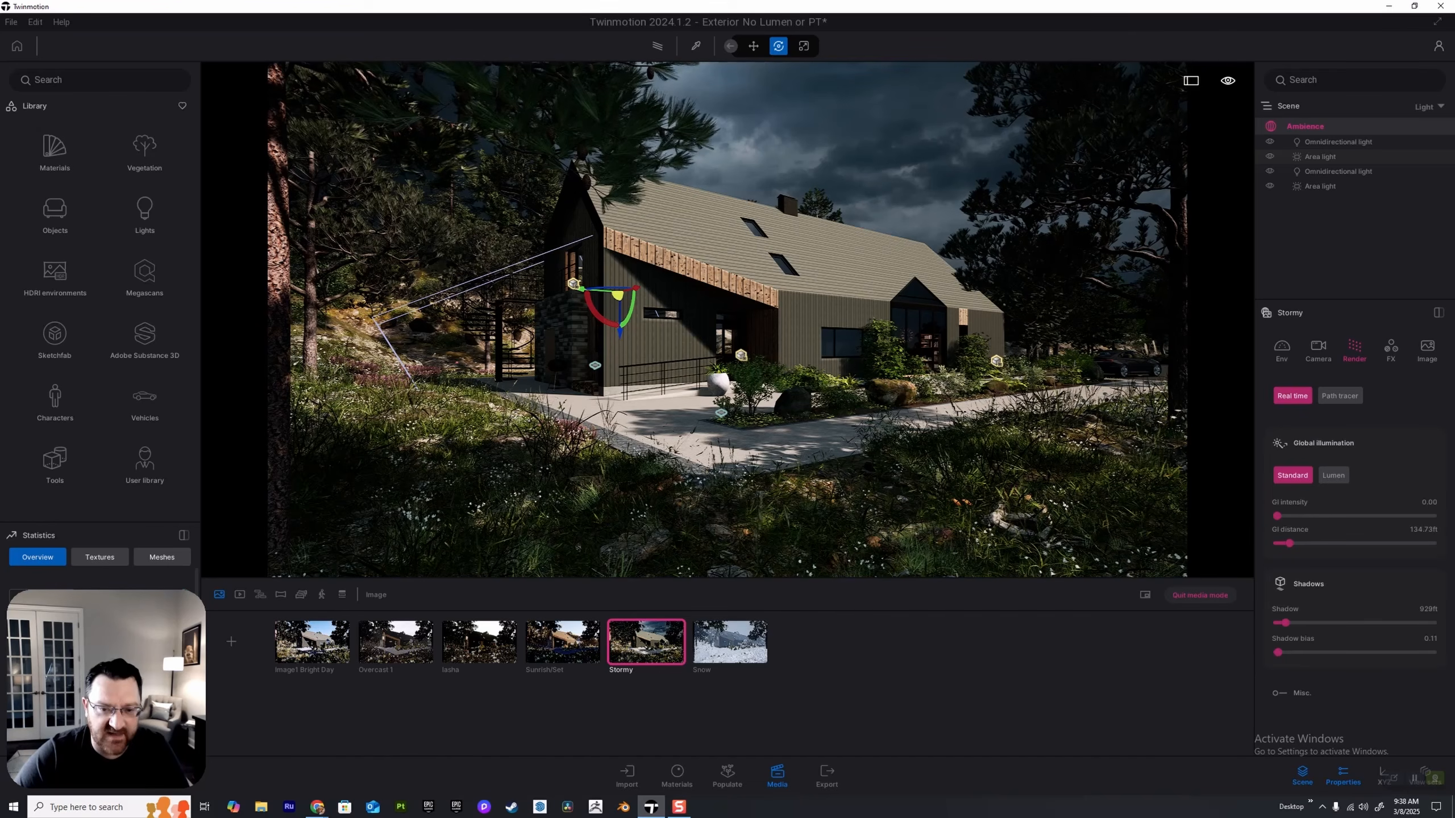
mouse_move(1278, 652)
mouse_down()
mouse_move(1433, 652)
mouse_move(1278, 652)
mouse_up()
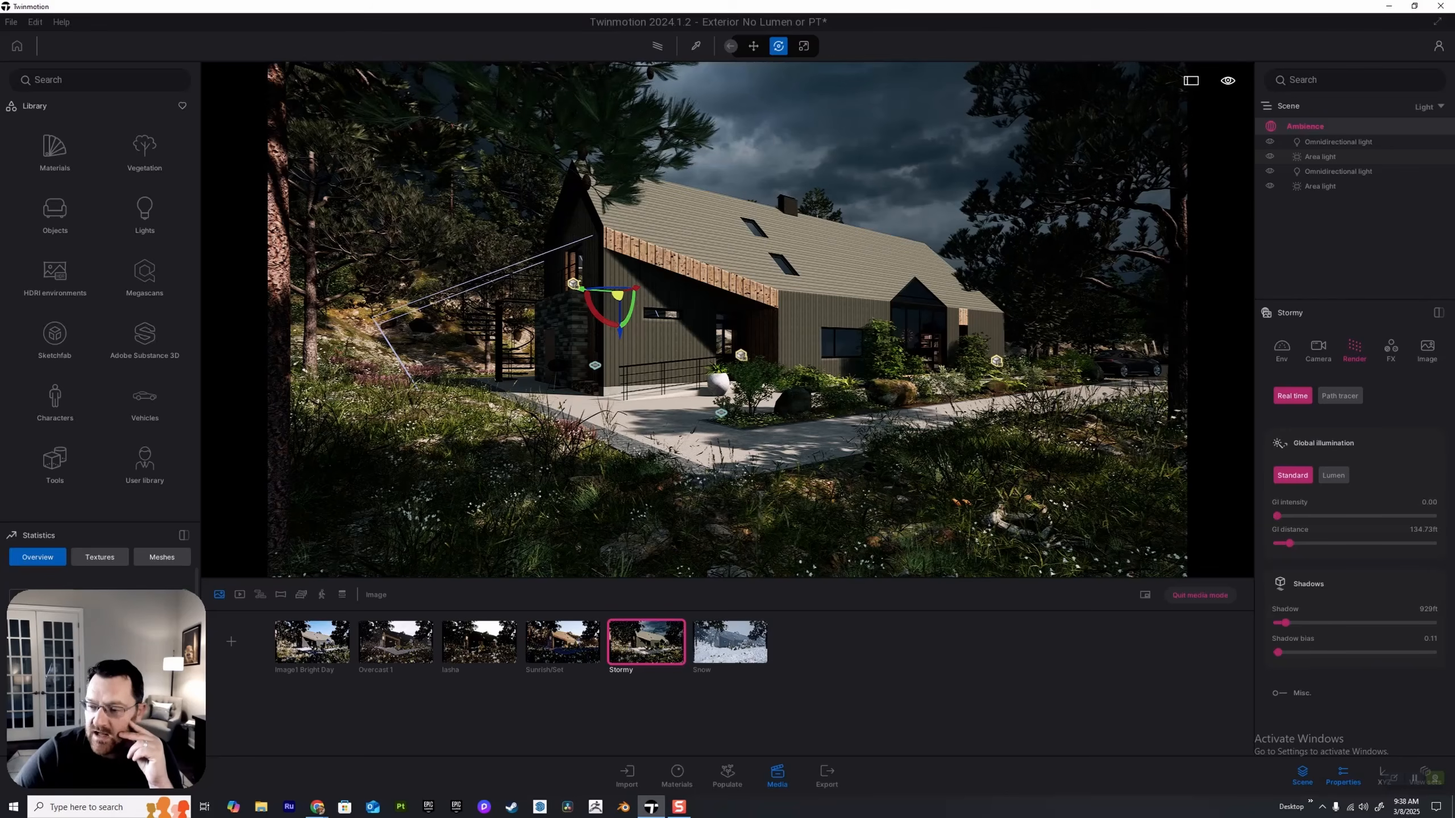
Step: Try color gradients including AUT, Copper, DT6 and DT7 on the Stormy image, and set the color gradient back to None
click(1391, 348)
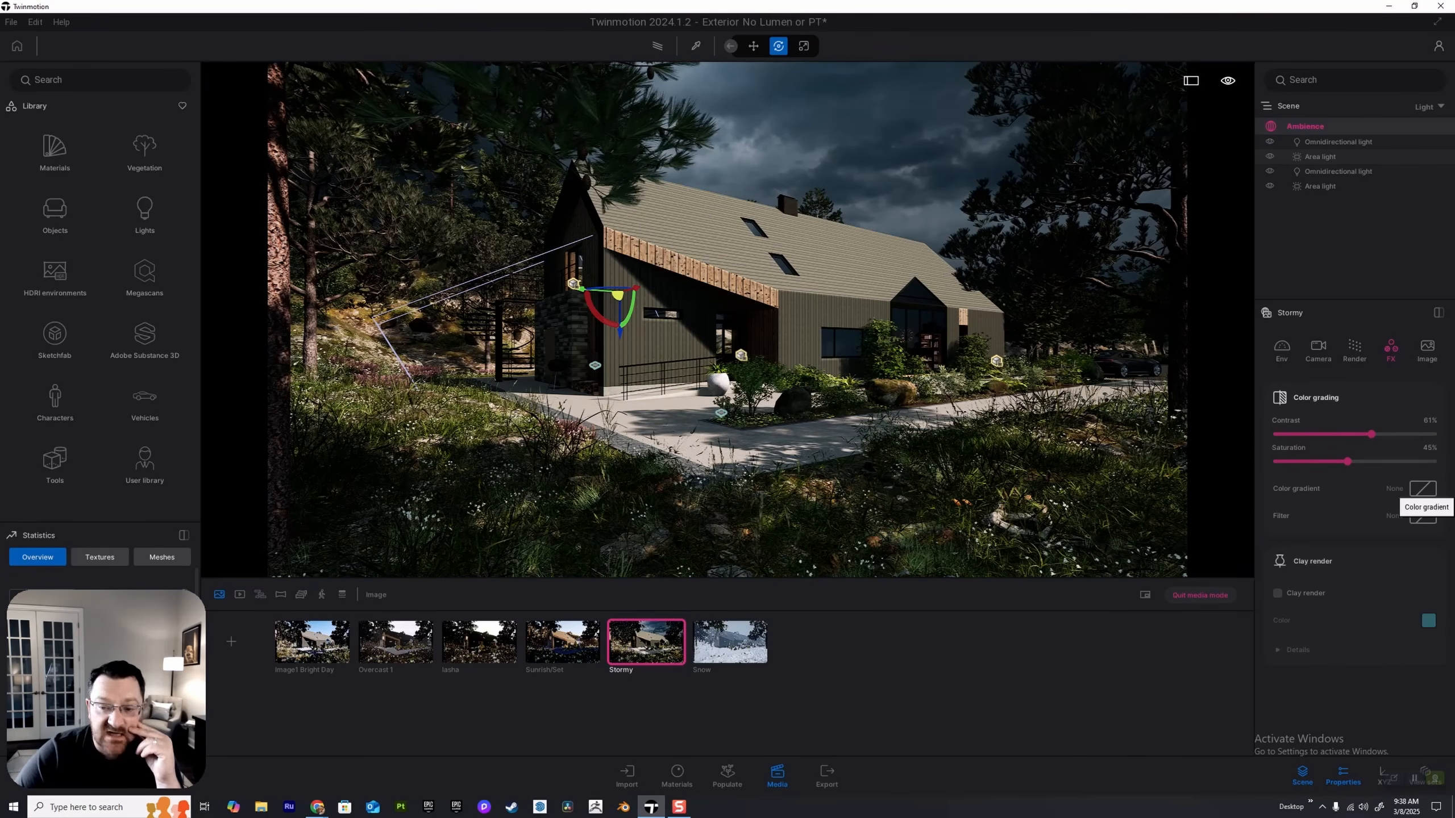
click(1423, 488)
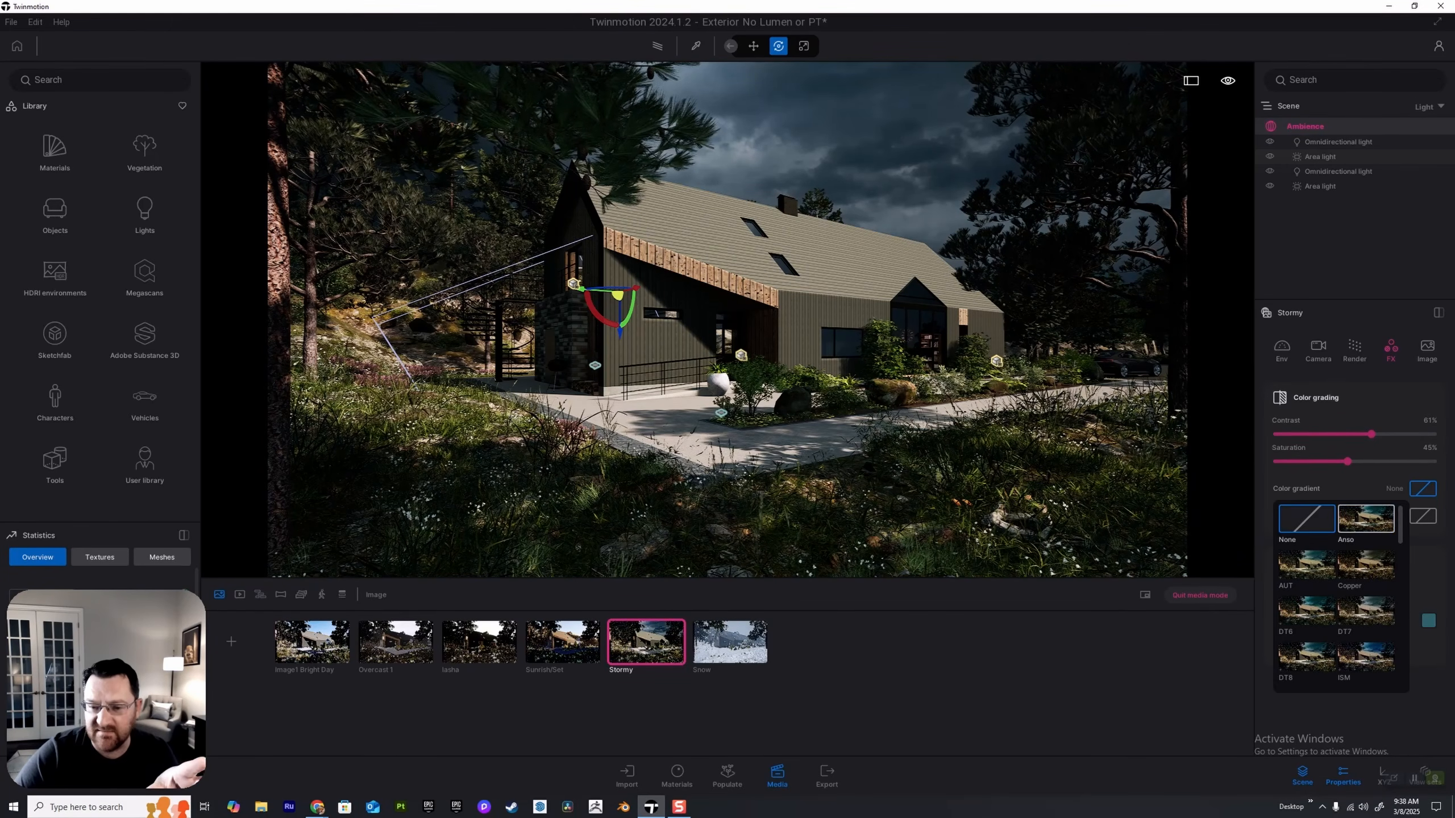
click(1366, 519)
click(1311, 566)
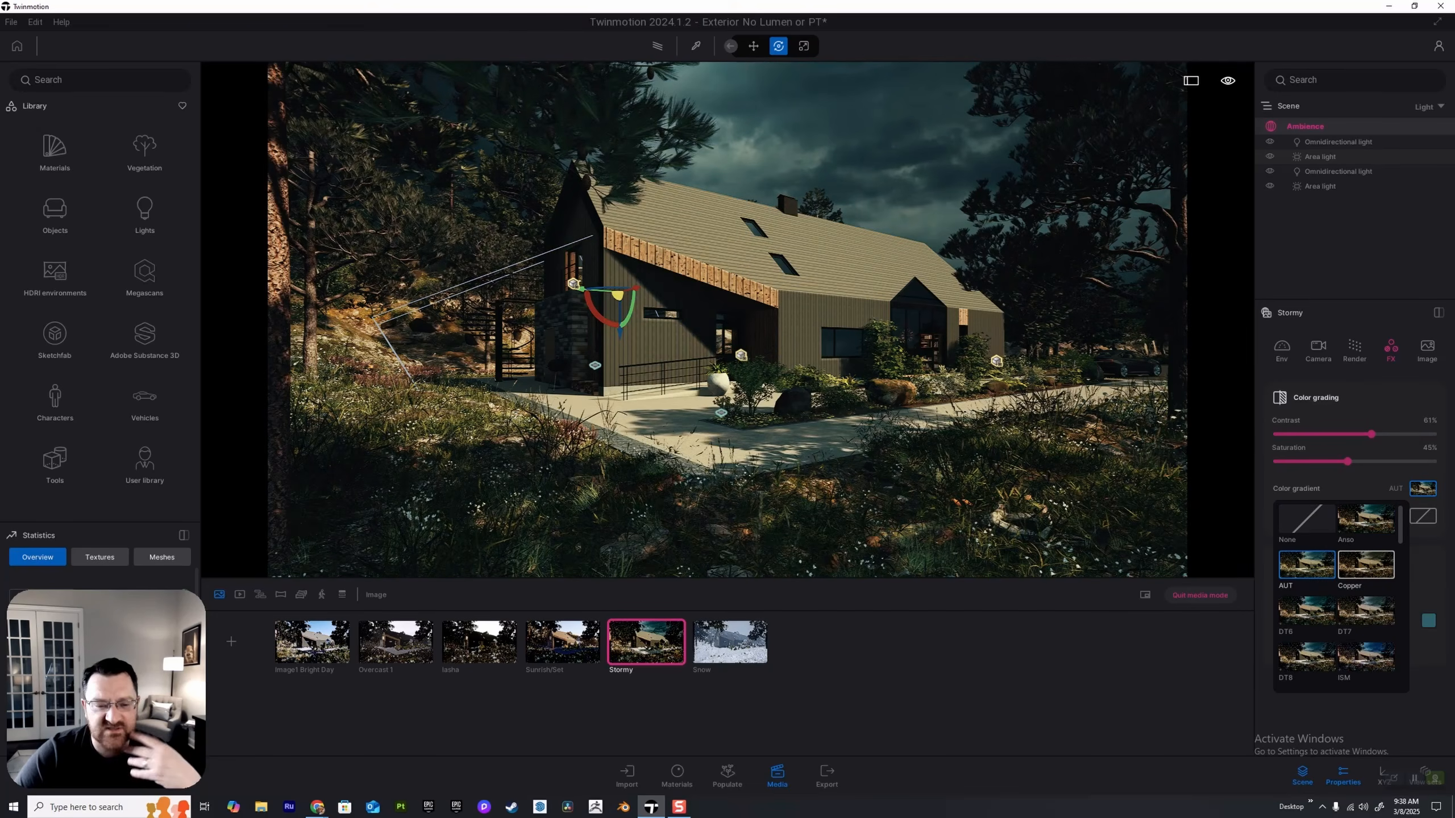
click(1365, 565)
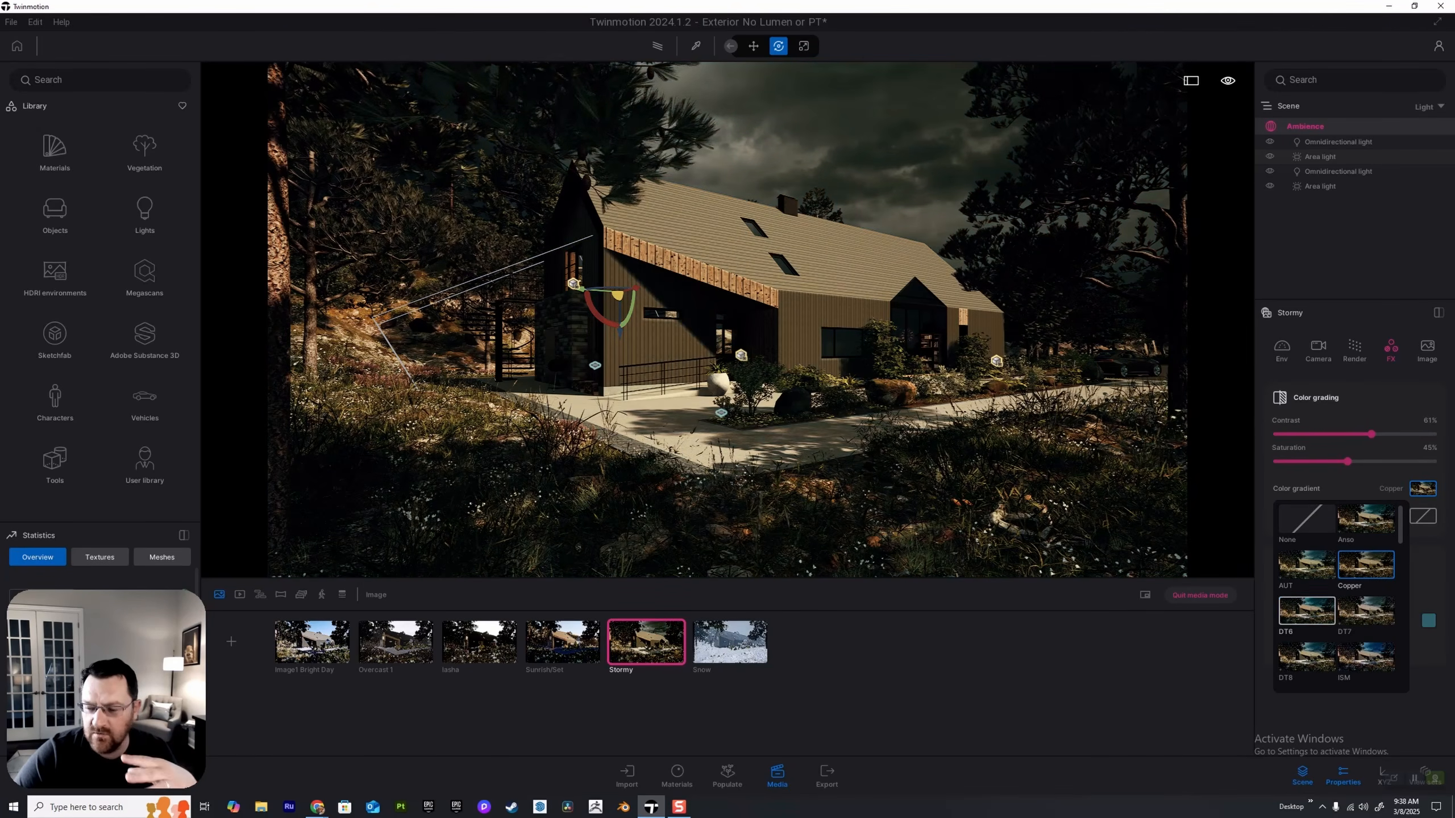
click(1306, 610)
click(1365, 611)
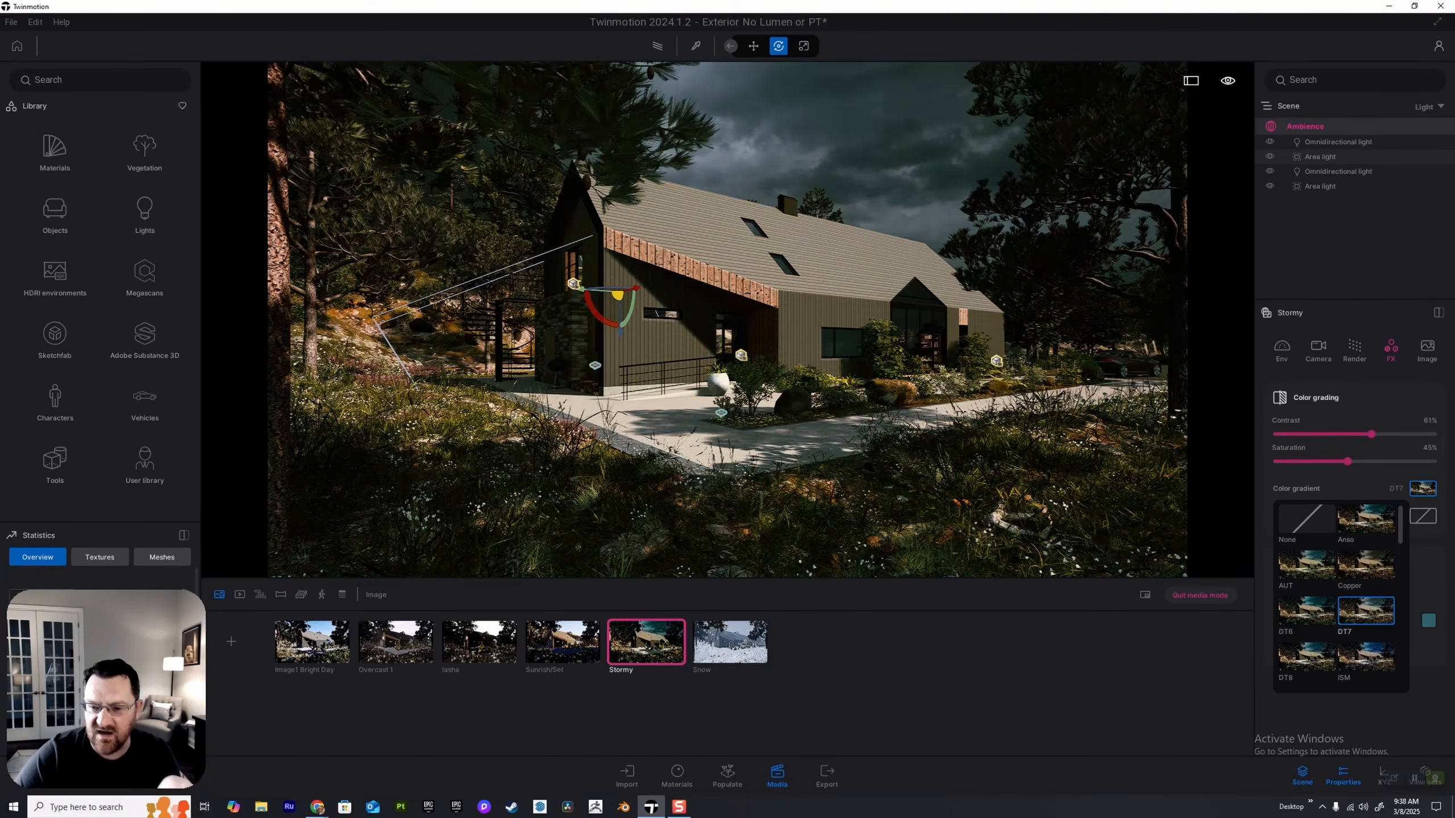
click(1366, 519)
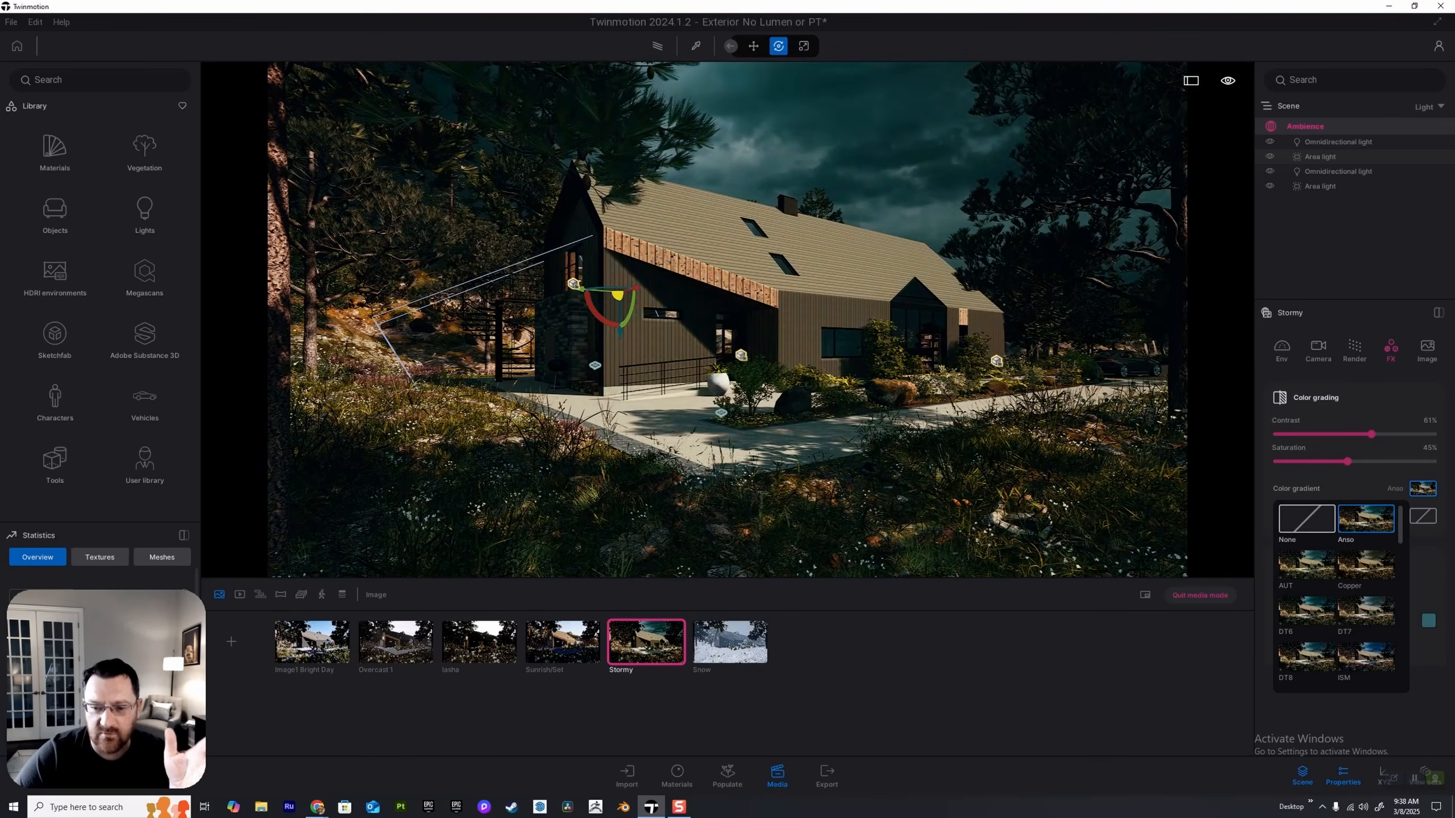
click(1306, 519)
click(1423, 489)
Step: Inspect the stormy scene from farther back and closer to the house, and return to the saved Stormy view
key(s)
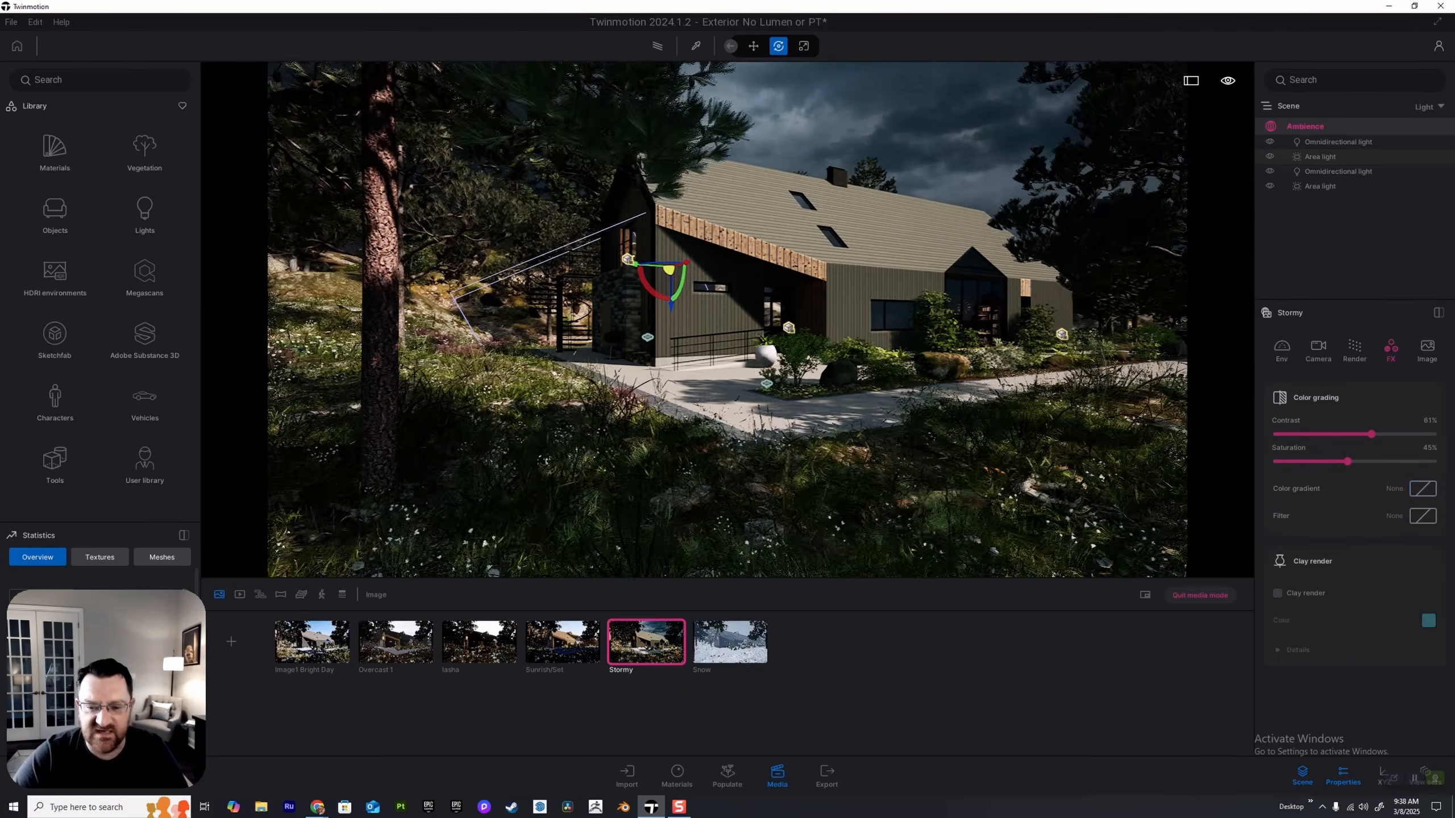
key(s)
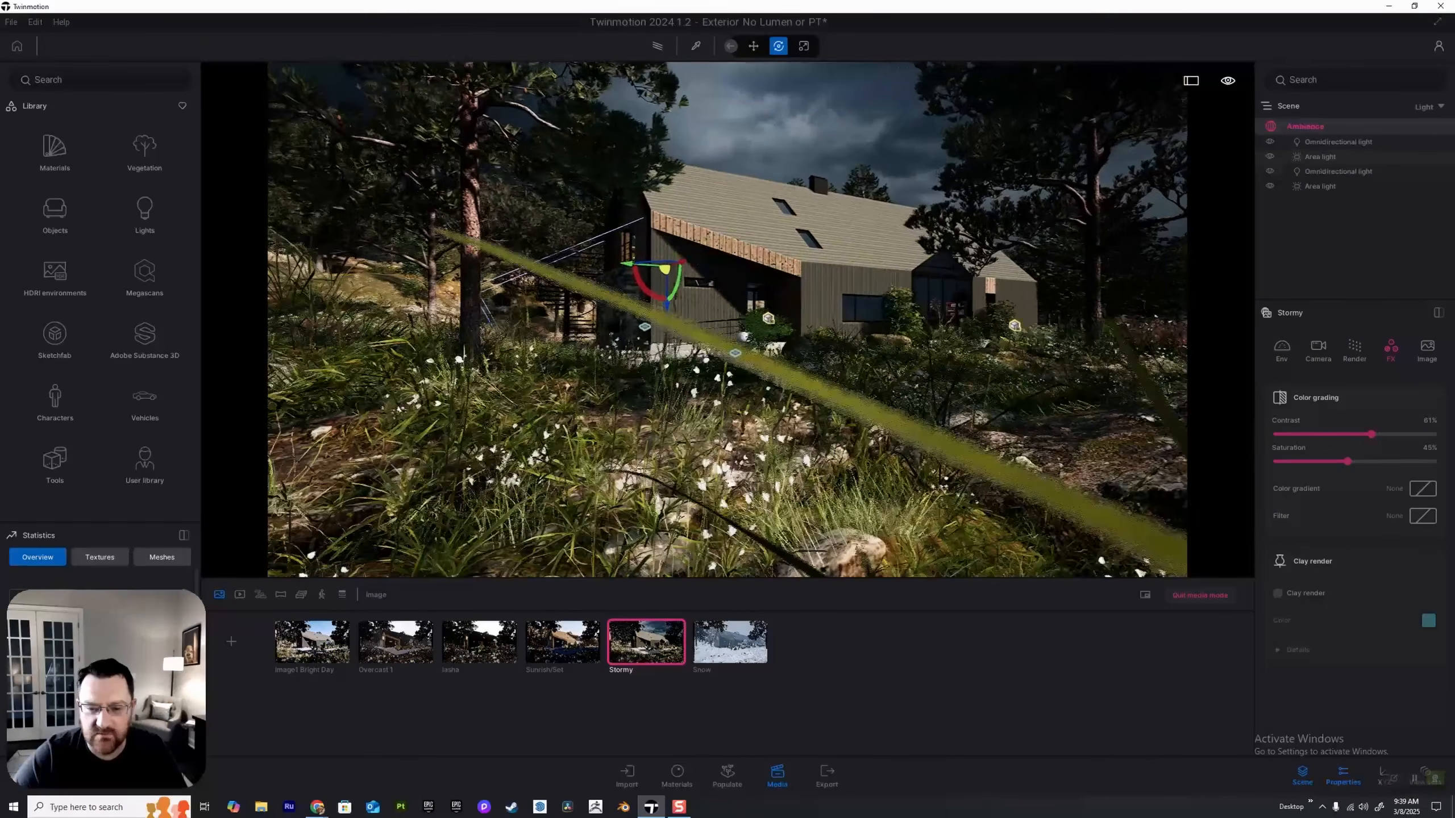
key(w)
key(w)
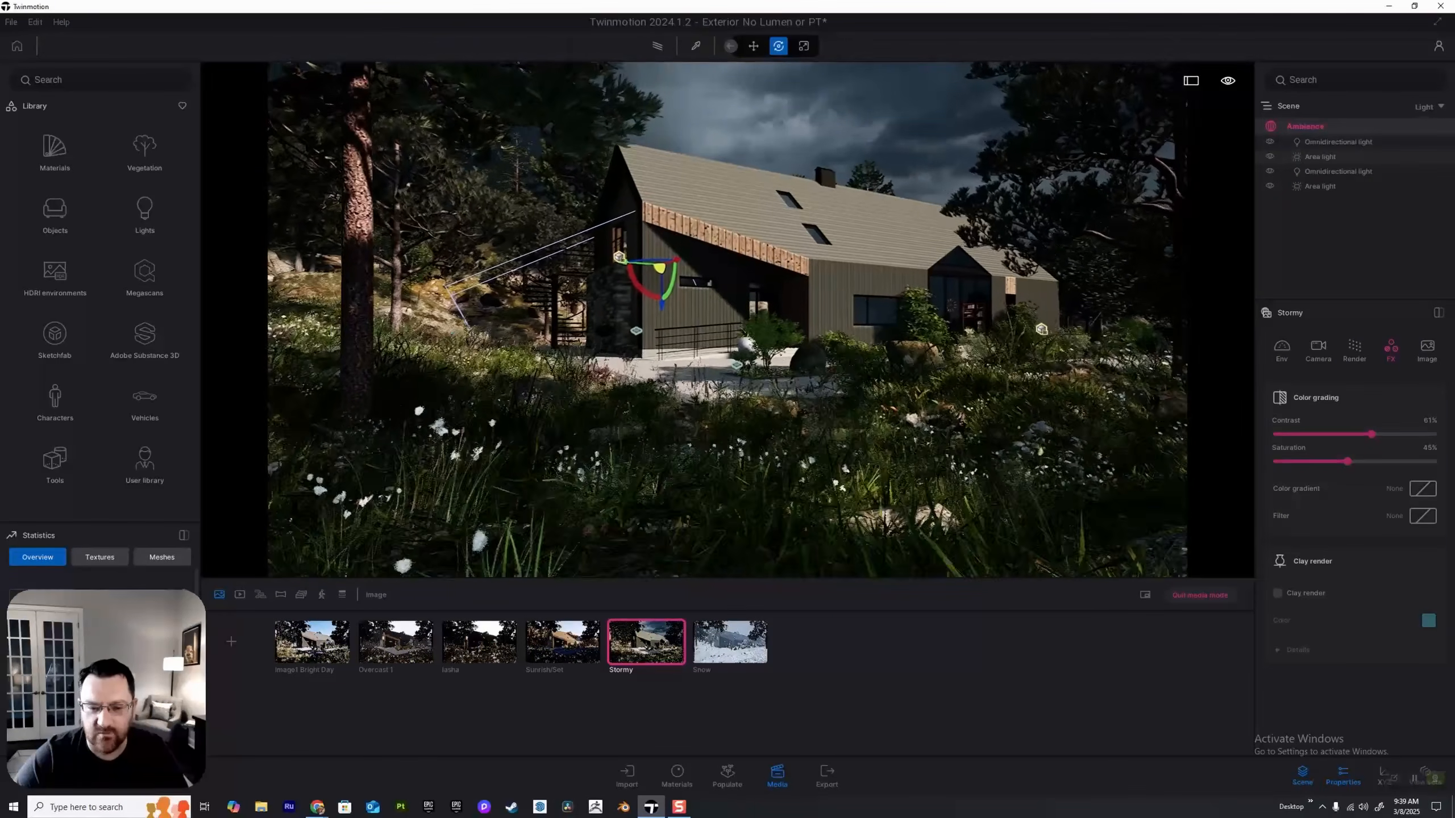
key(w)
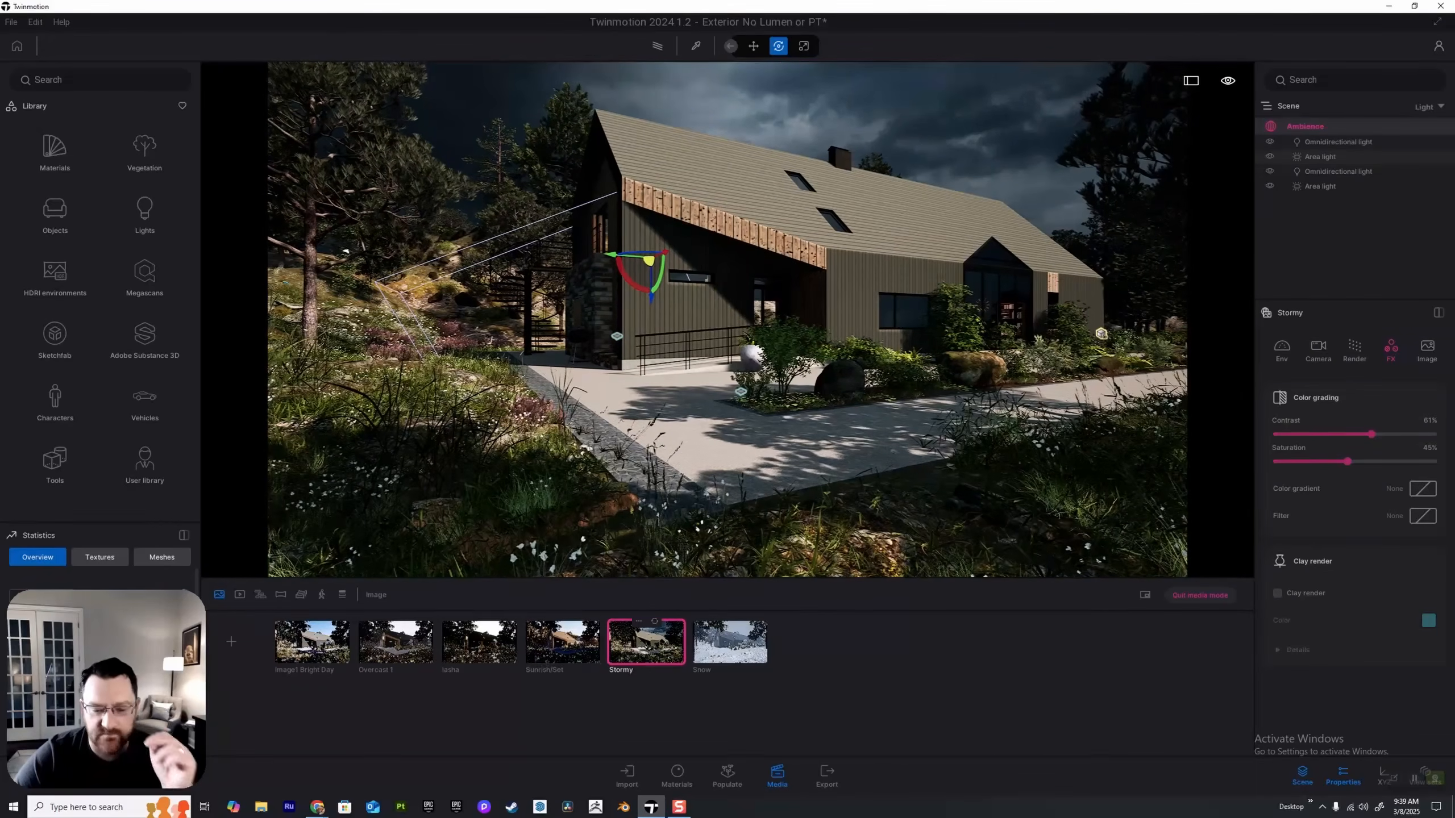
click(646, 643)
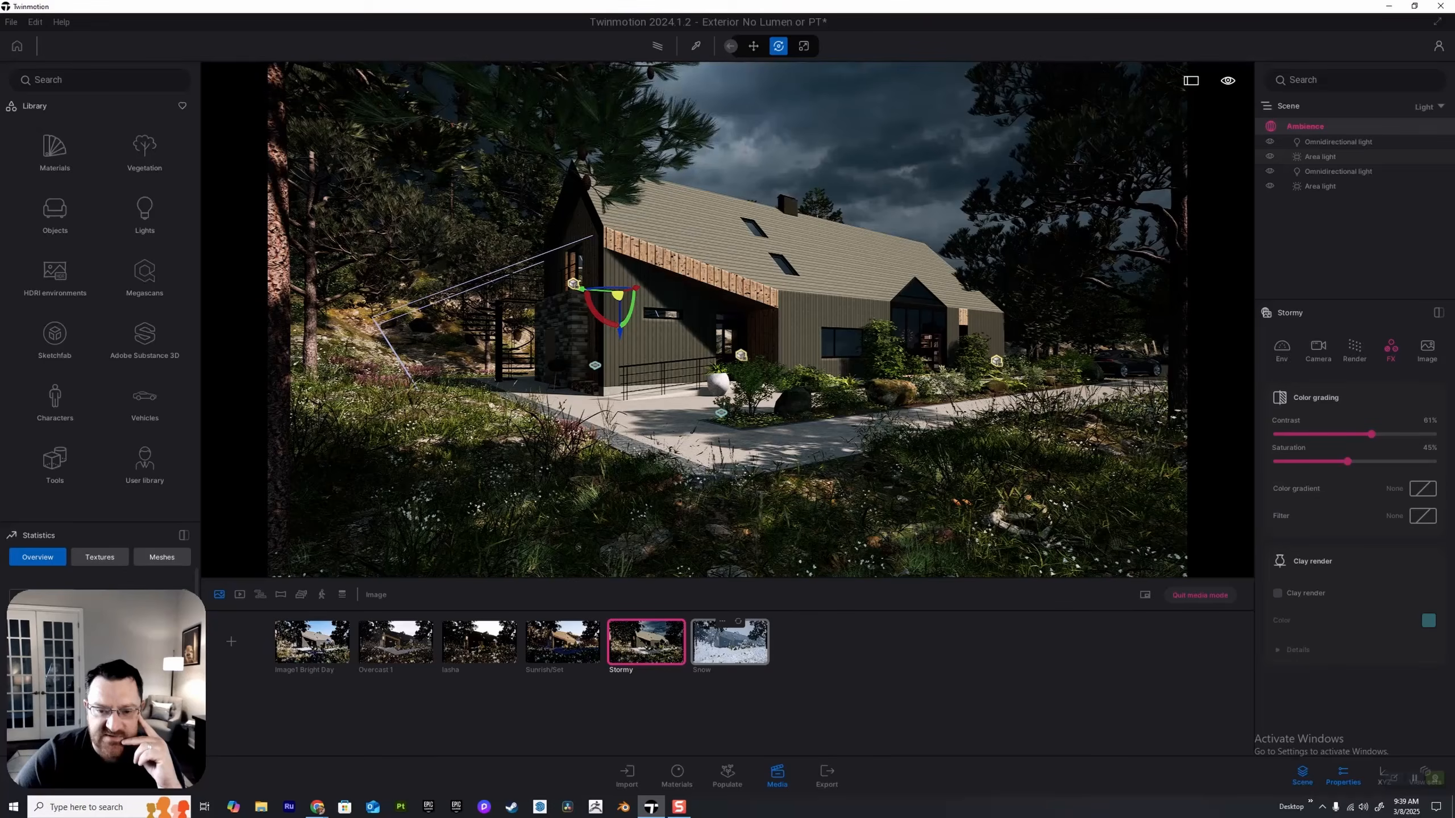
Step: Open the Snow image and set its HDRI skydome intensity to 87.23, also testing and undoing an intensity of 55.11
click(730, 640)
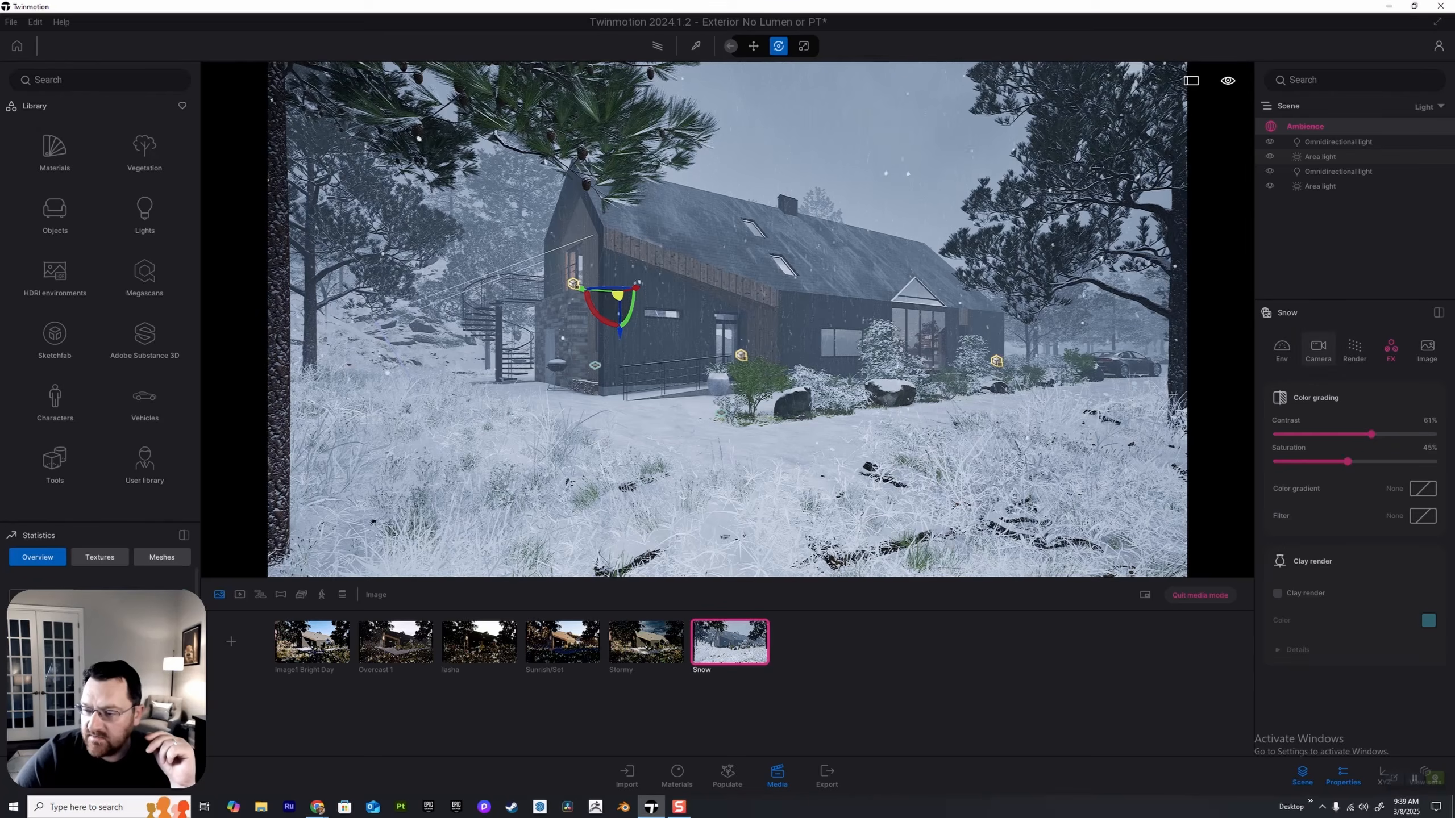
scroll(1354, 561, down, 20)
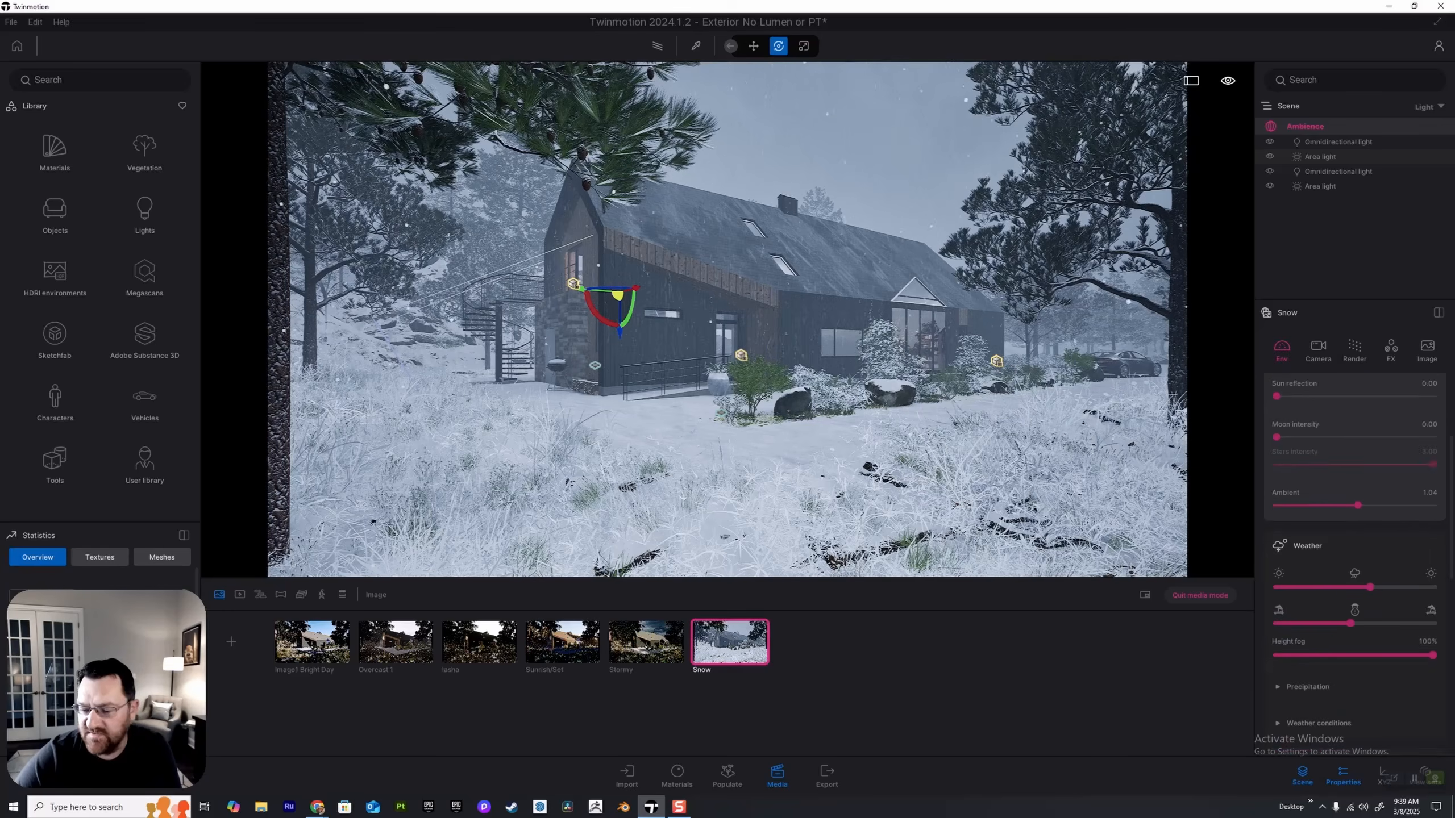
scroll(1358, 567, down, 3)
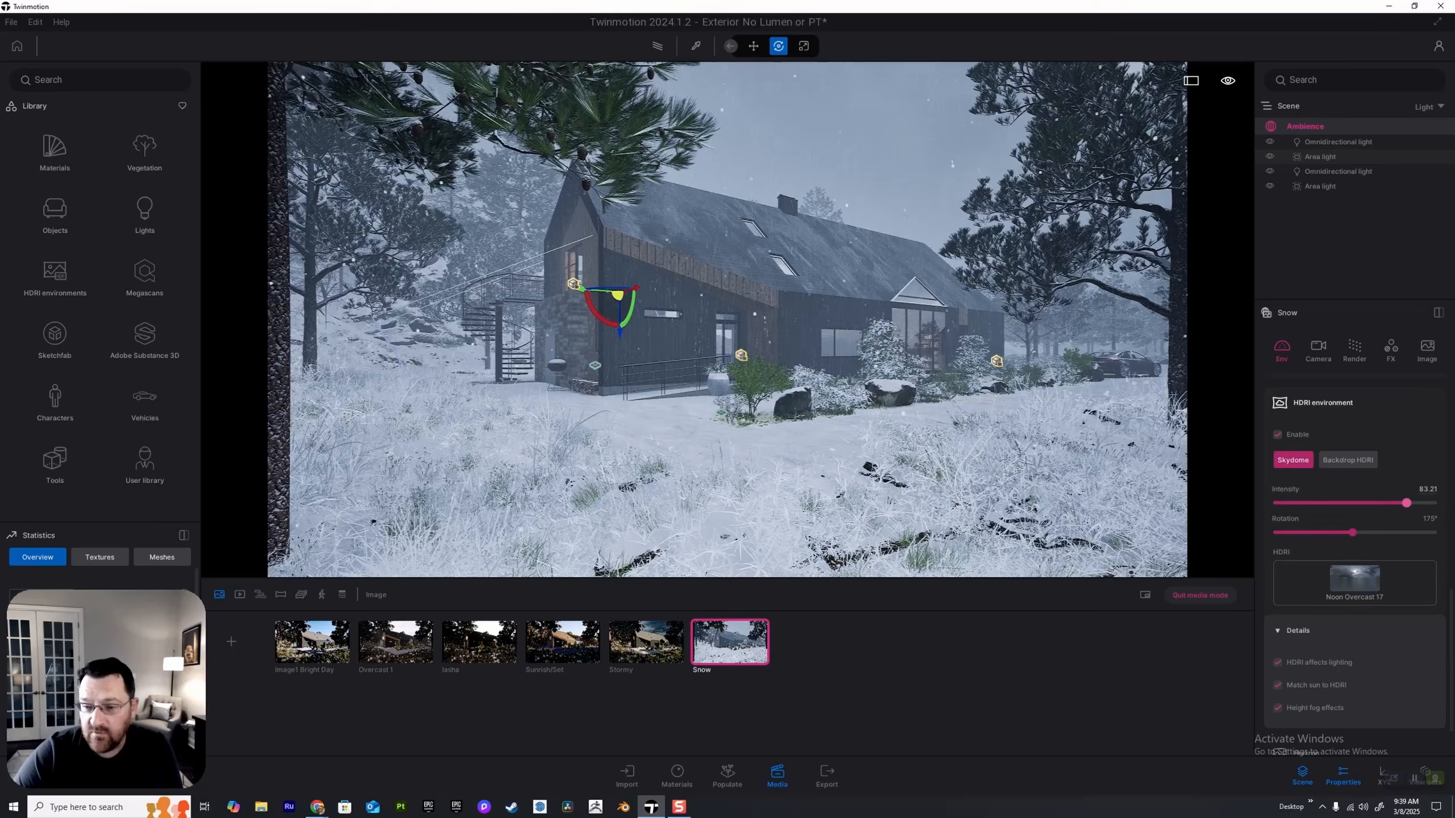
mouse_move(1406, 502)
mouse_down()
mouse_move(1275, 502)
mouse_move(1428, 502)
mouse_up()
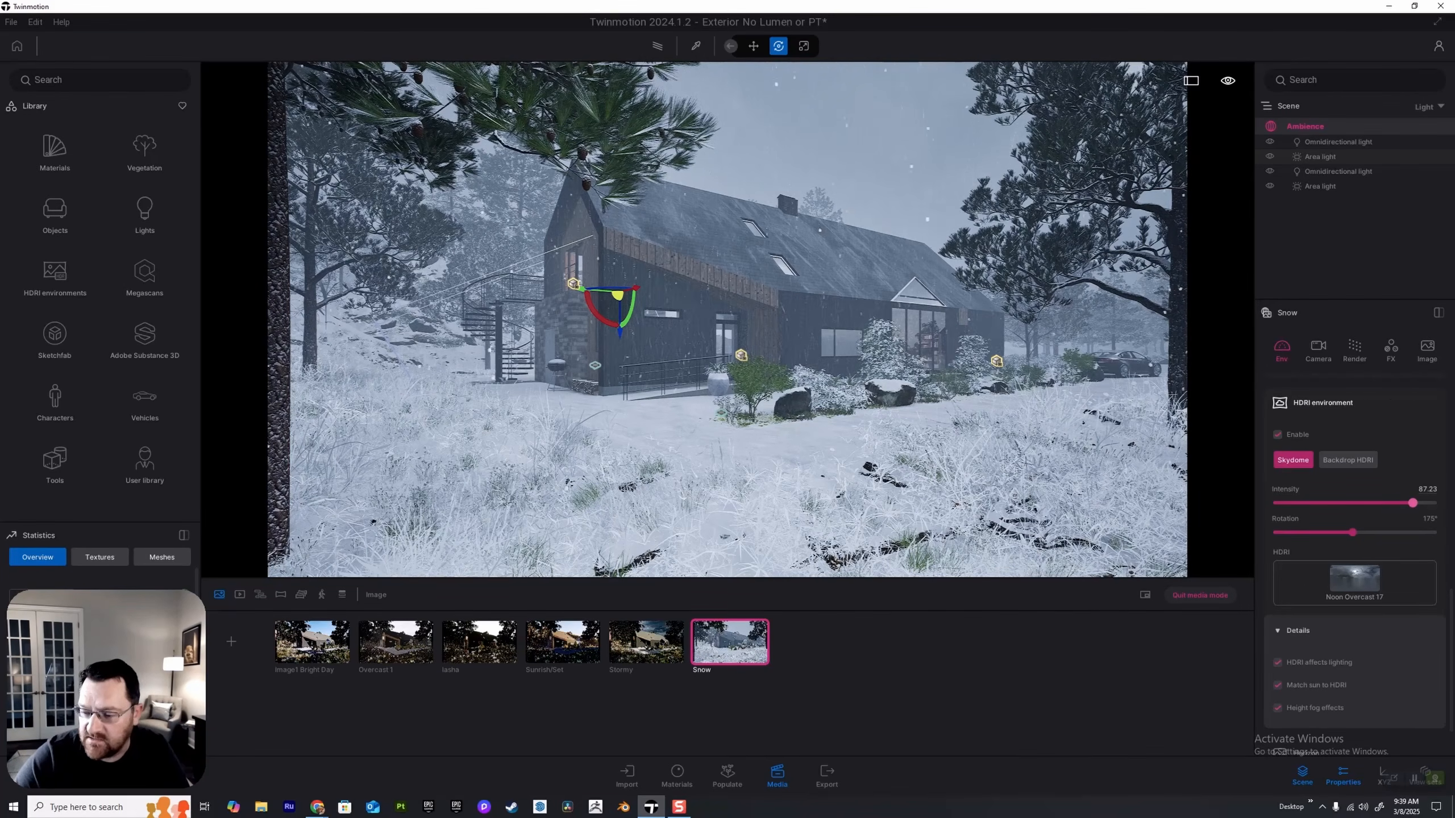
drag(1412, 502, 1433, 502)
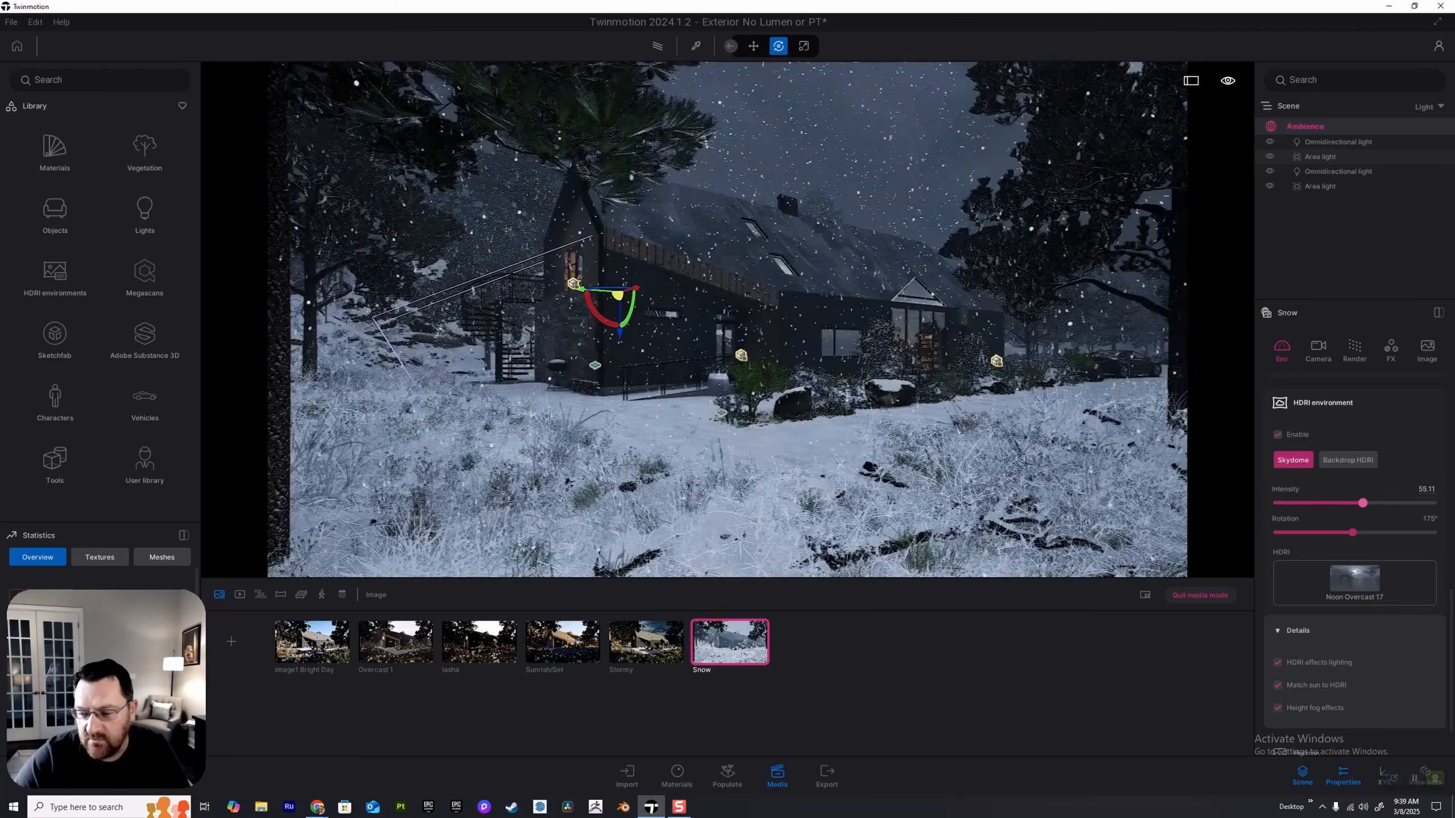
key(ctrl+z)
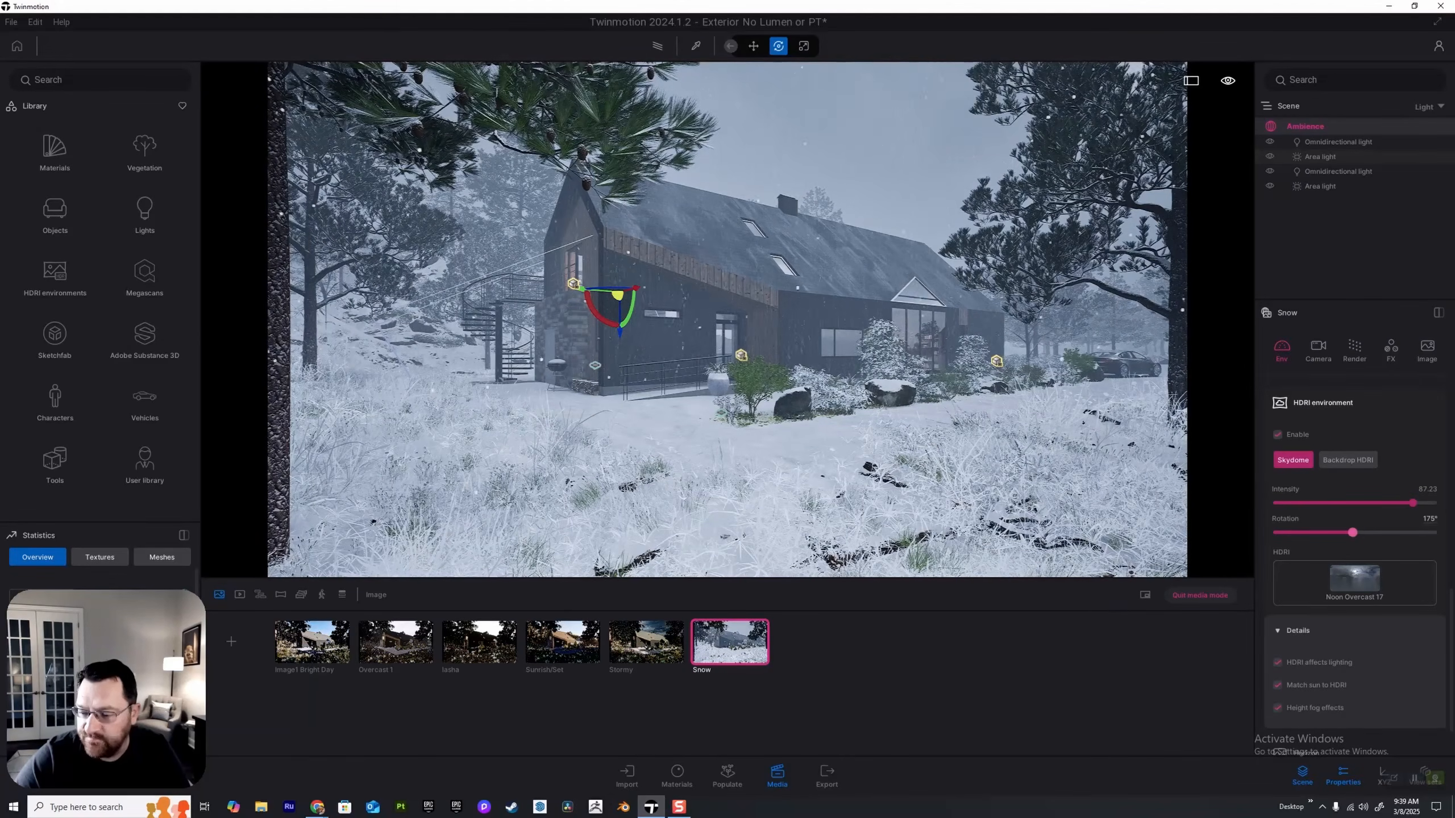
Step: Inspect the snowy house up close, rotate the Snow image's HDRI skydome to 206°, and return to the saved Snow view
mouse_move(1352, 533)
mouse_down()
mouse_move(1433, 533)
mouse_move(1353, 533)
mouse_up()
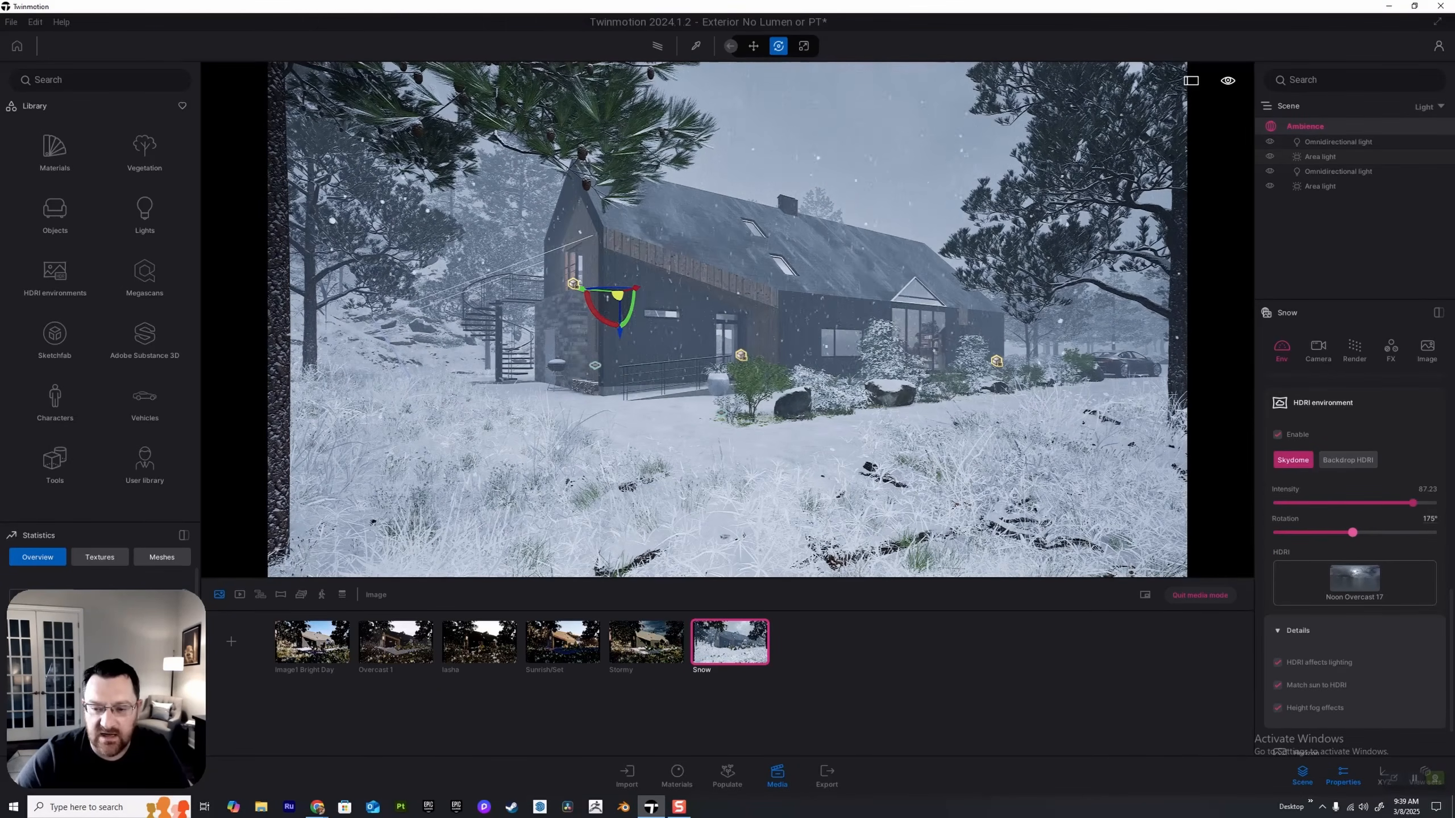
key(w)
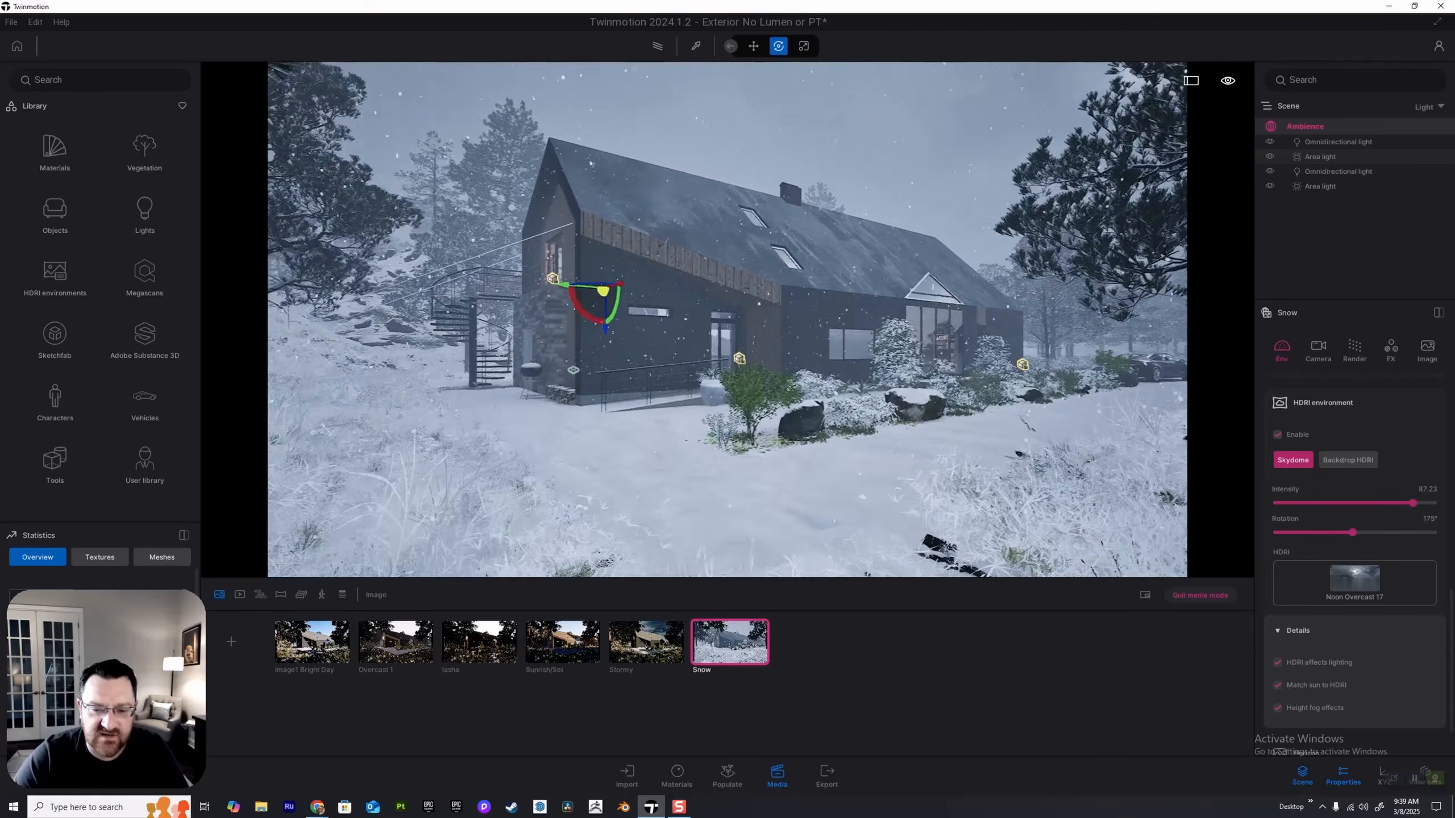
key(w)
key(d)
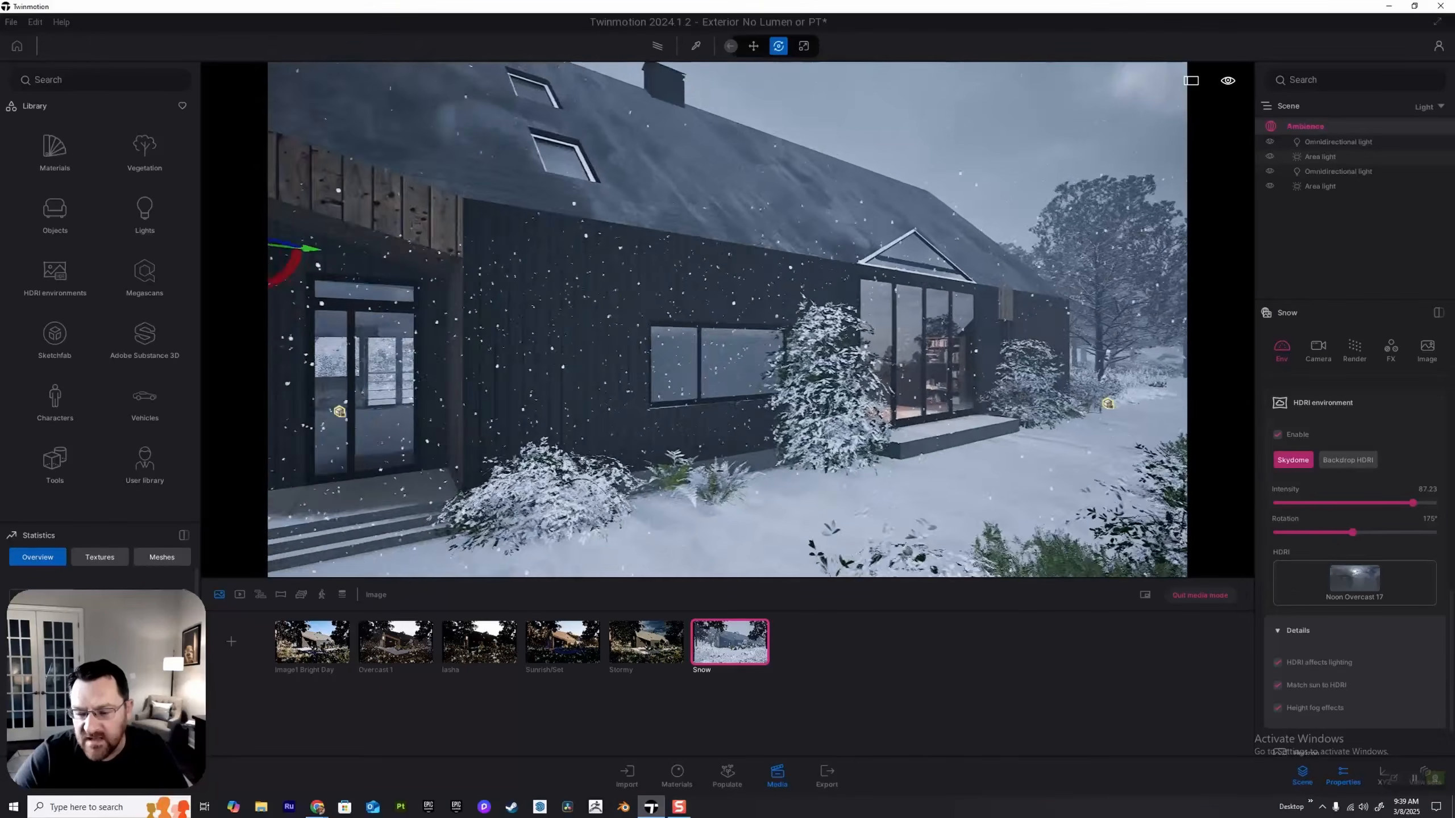
mouse_move(1352, 533)
mouse_down()
mouse_move(1279, 533)
mouse_move(1366, 533)
mouse_up()
click(730, 643)
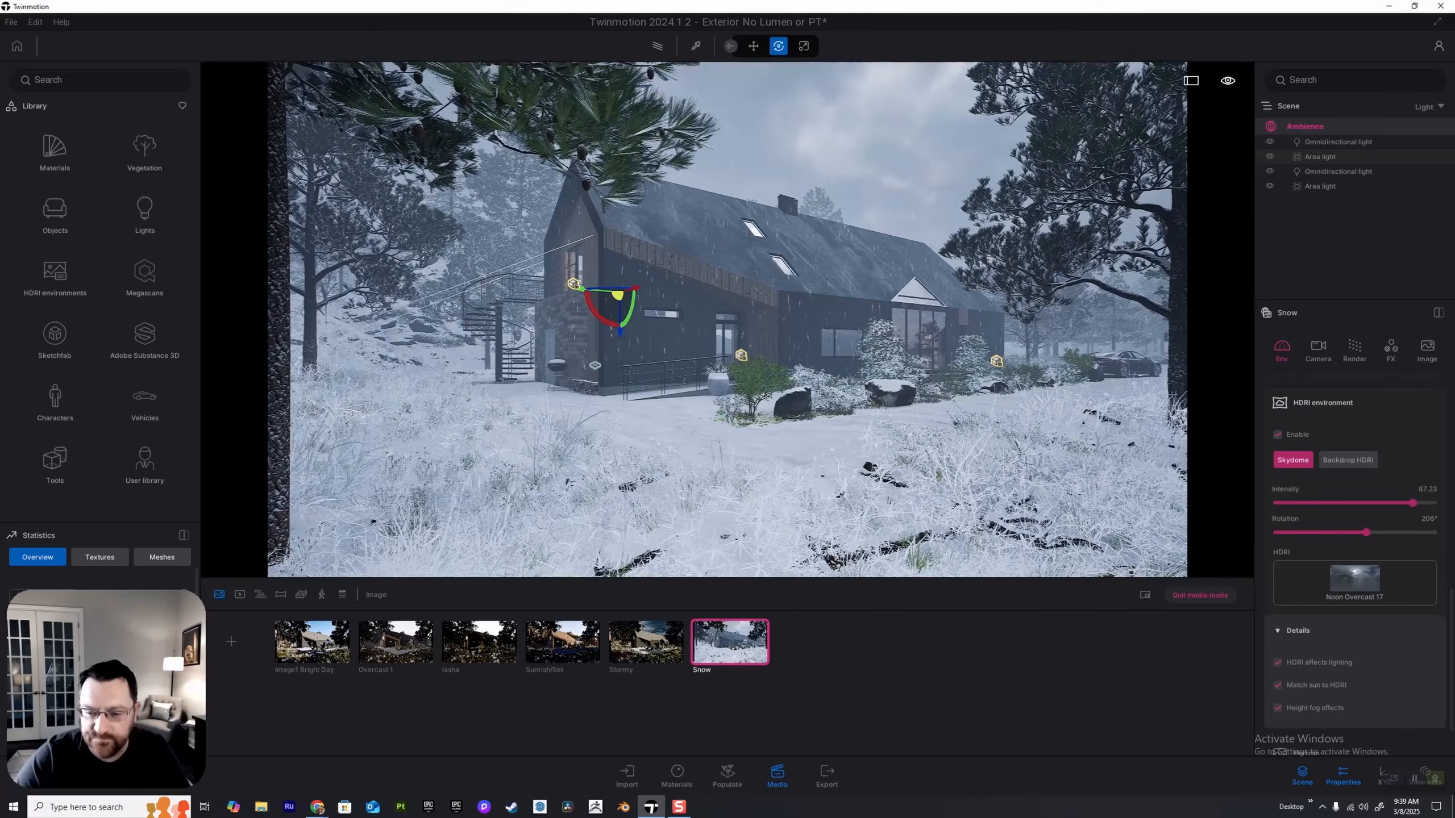
Step: Try a sun intensity of 10 on the Snow image, return it to 0, and set the ambient light to 1.00
scroll(1354, 516, up, 1)
scroll(1355, 571, up, 3)
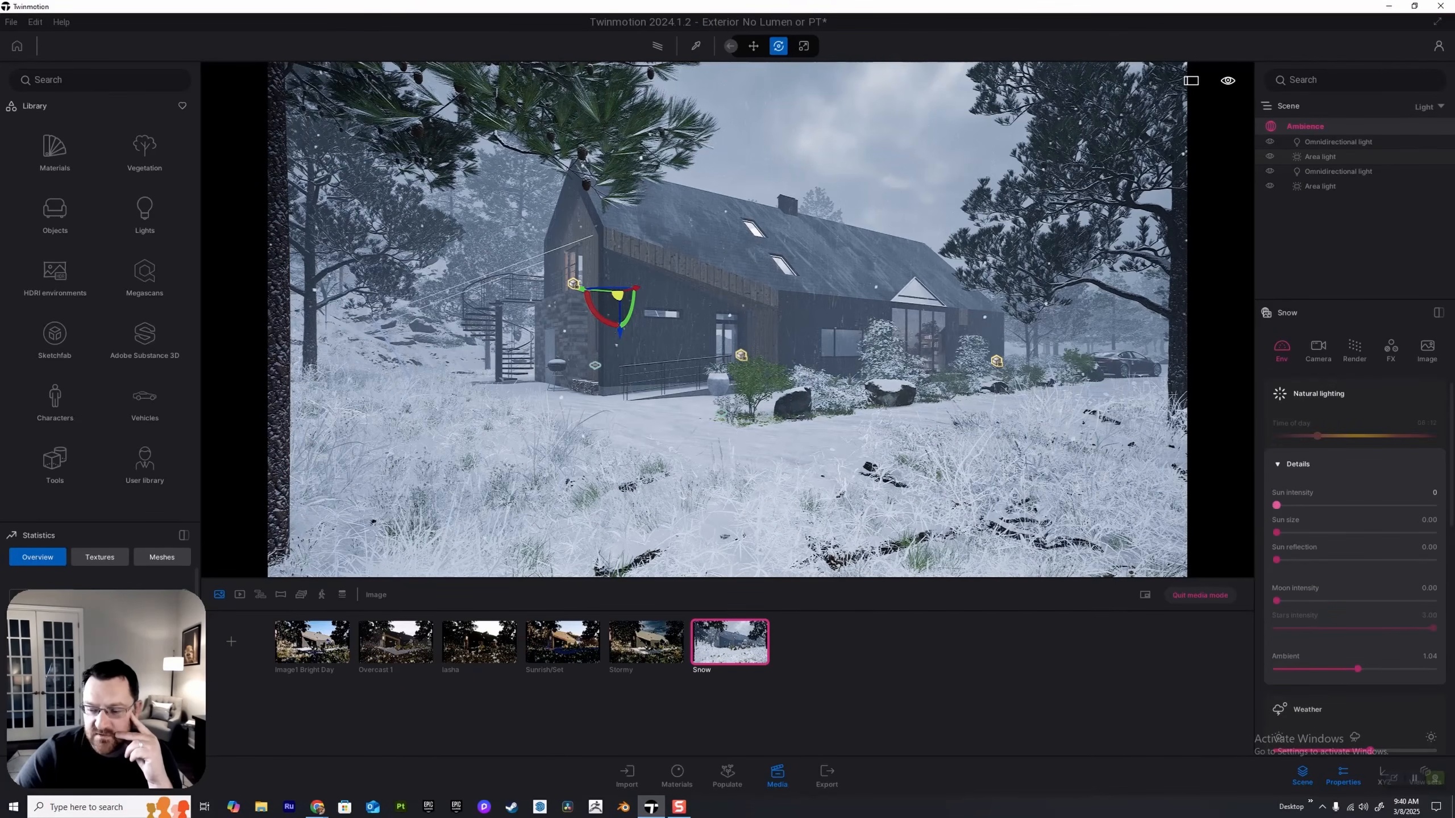
drag(1277, 505, 1433, 505)
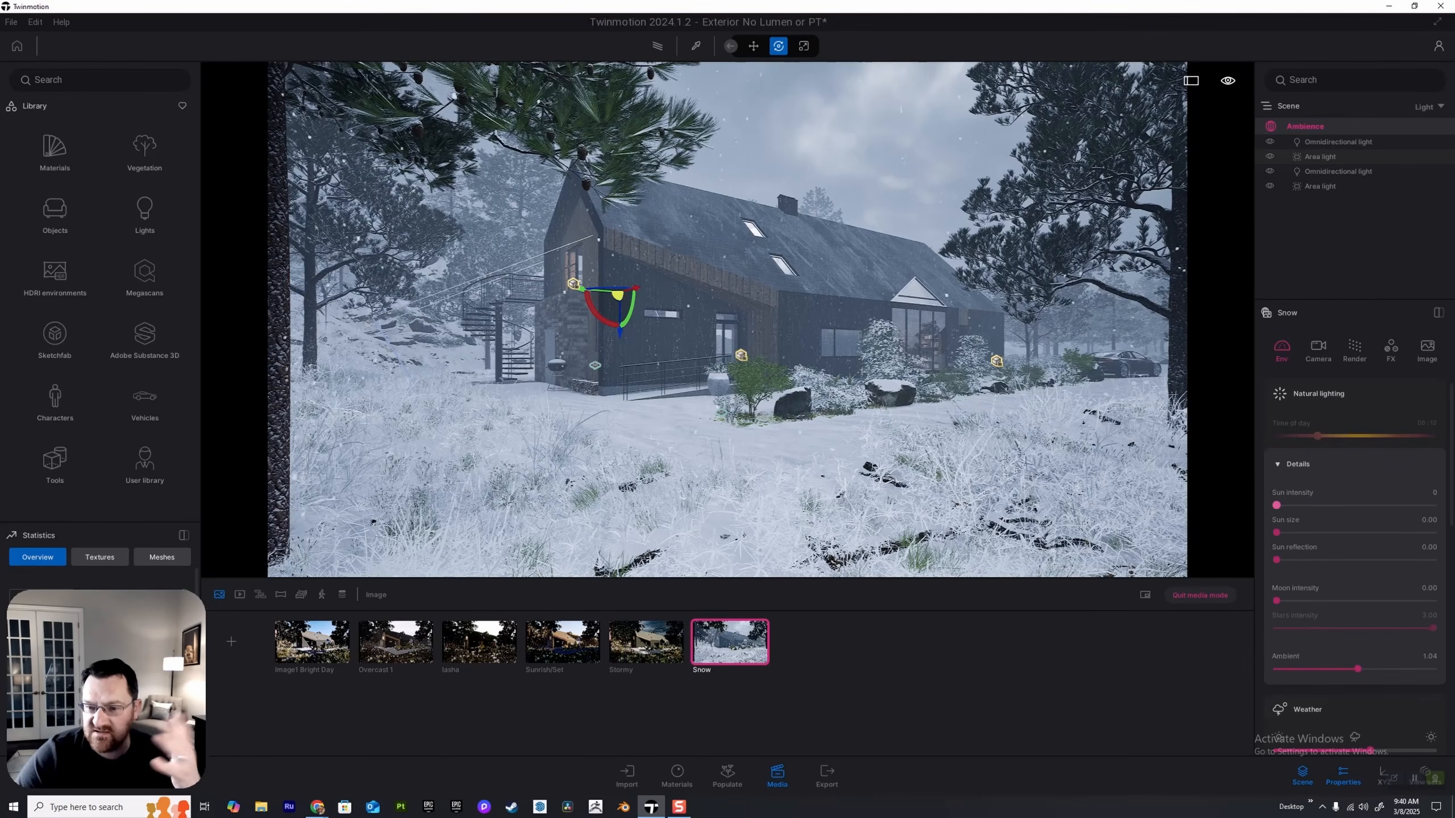
drag(1276, 505, 1433, 505)
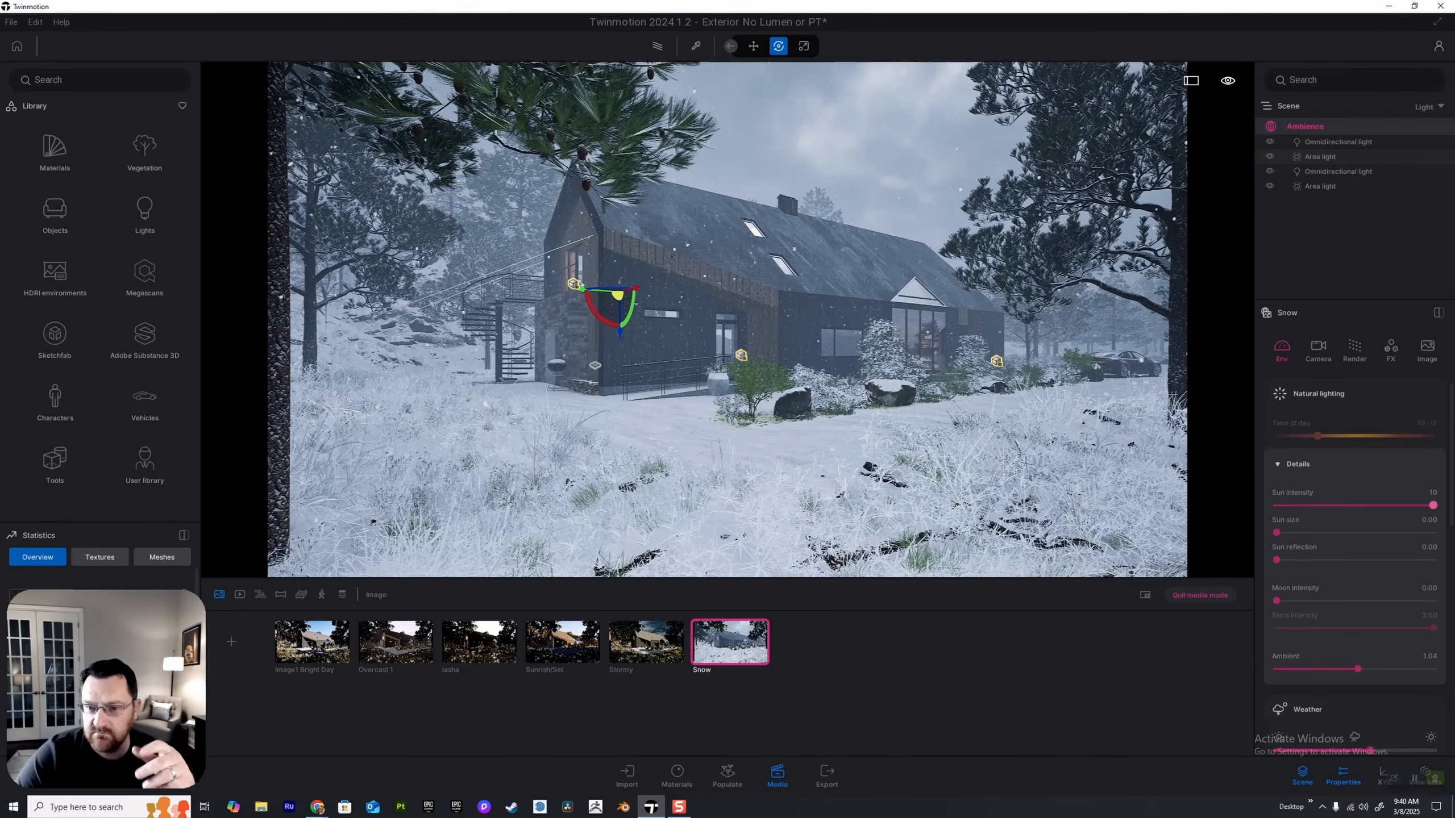
drag(1433, 505, 1277, 504)
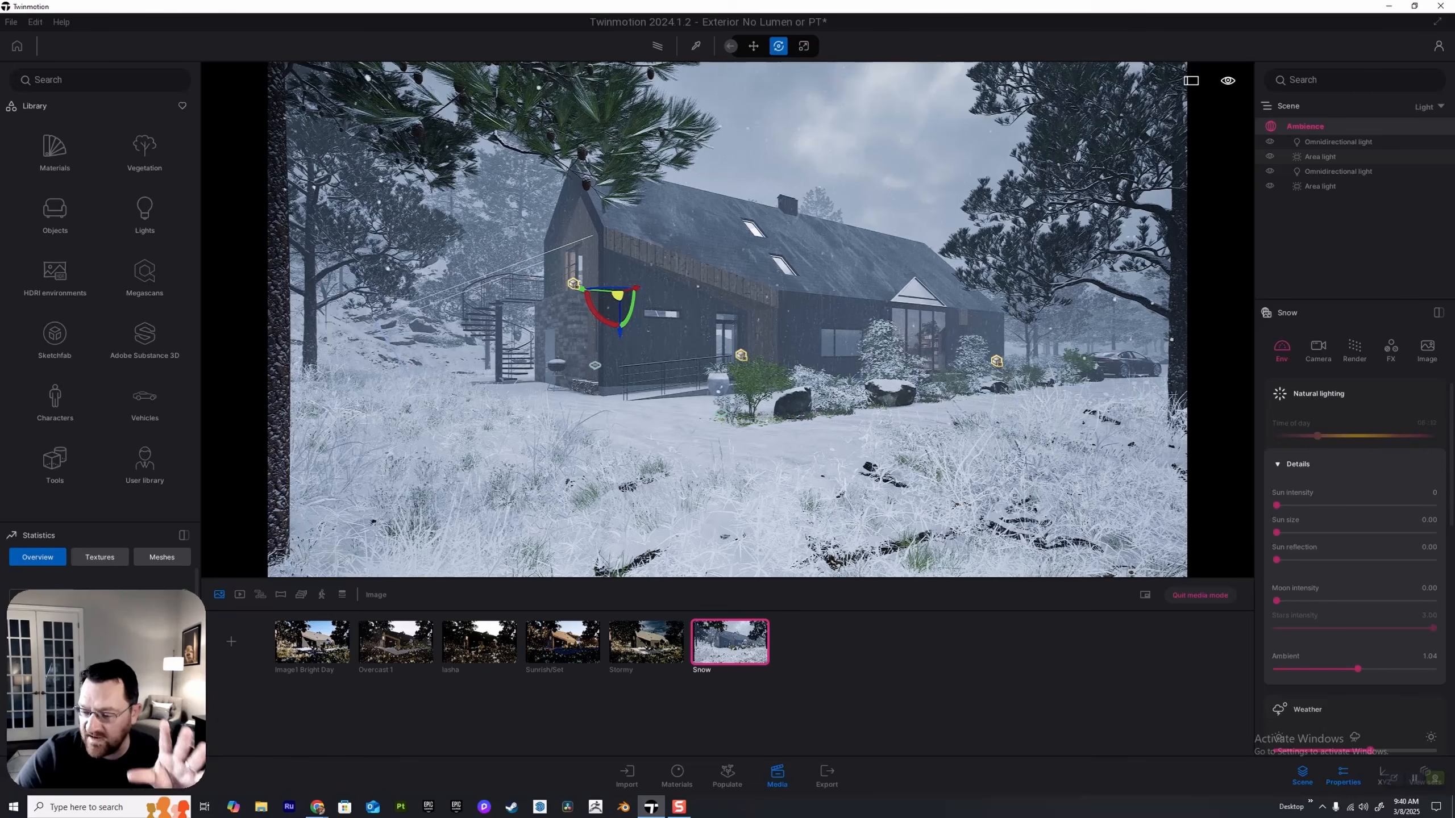
mouse_move(1359, 669)
mouse_down()
mouse_move(1290, 669)
mouse_move(1433, 669)
mouse_move(1357, 669)
mouse_up()
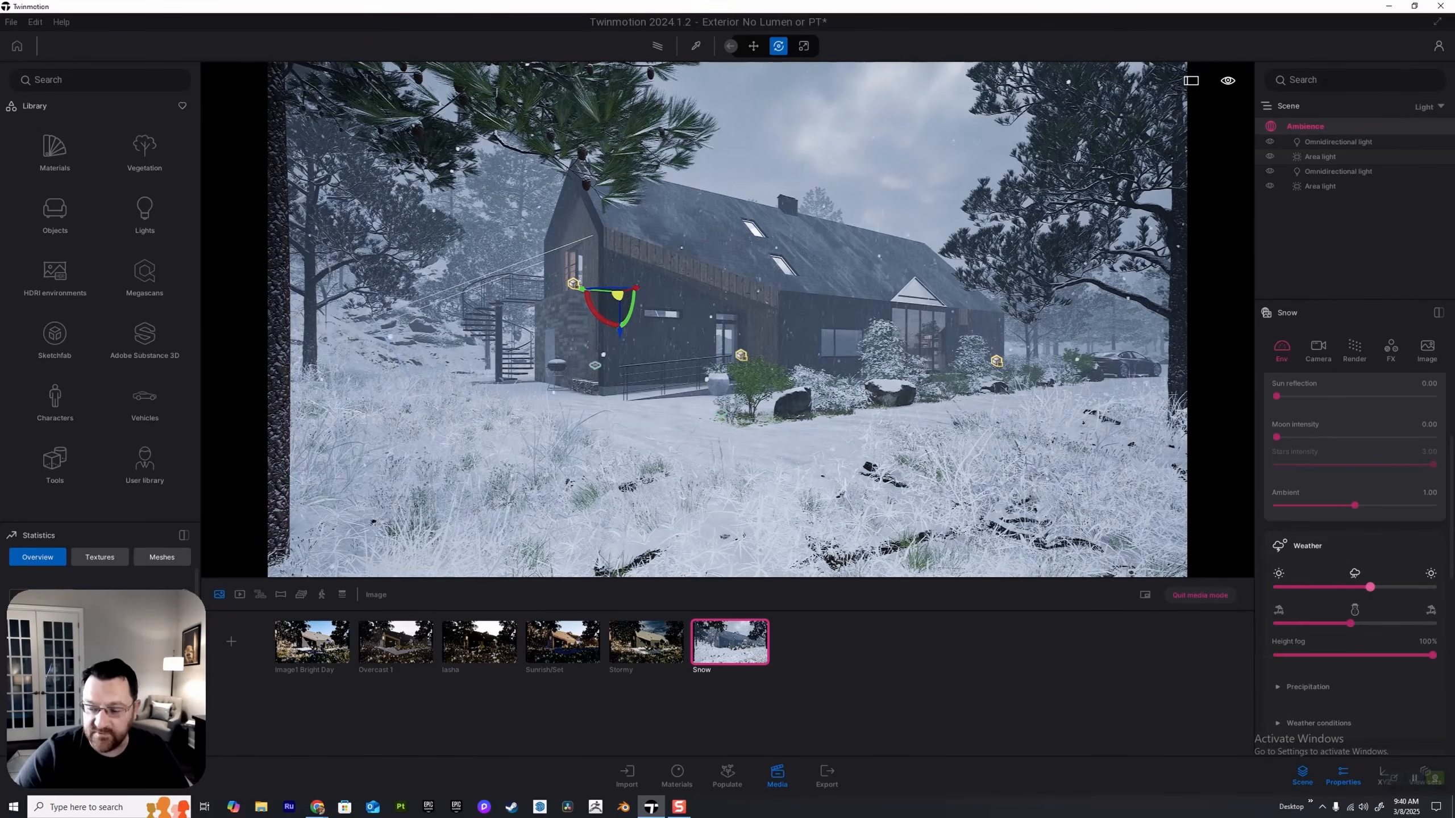
Step: Shift the Snow image's season slightly past midwinter, and test a height fog of 67% before returning it to 100%
drag(1370, 587, 1363, 624)
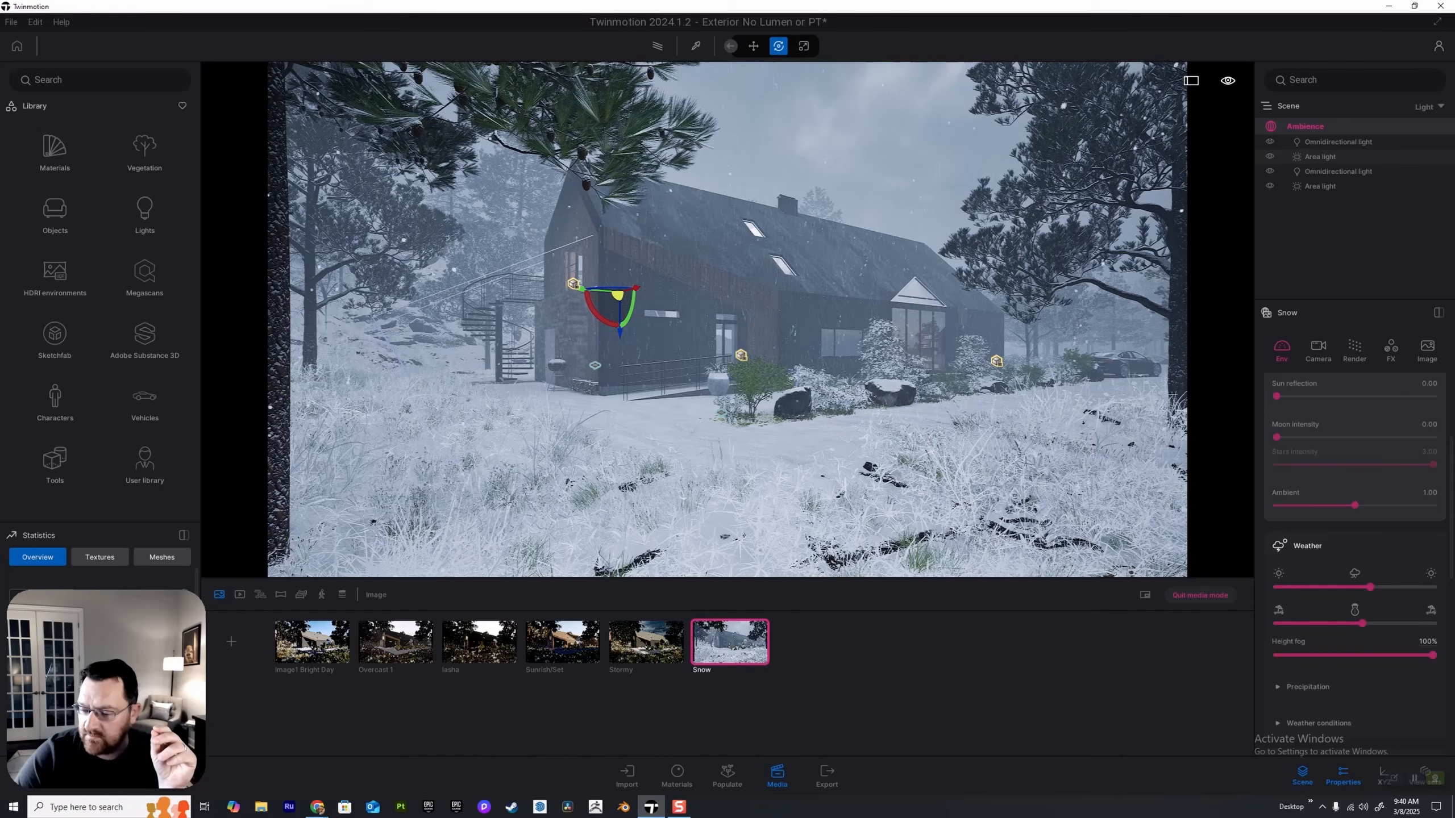
mouse_move(1433, 655)
mouse_down()
mouse_move(1276, 656)
mouse_move(1433, 656)
mouse_up()
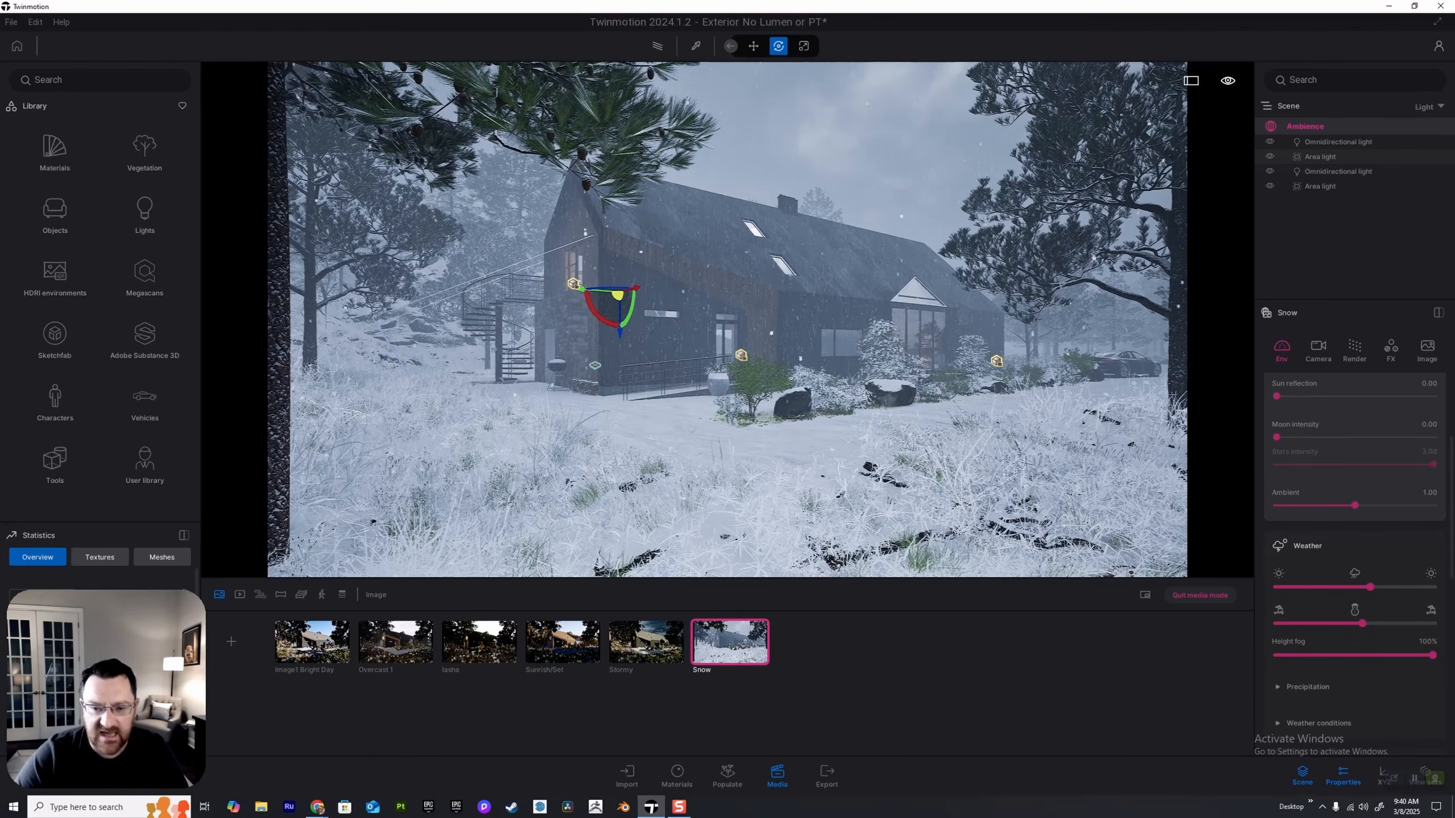
drag(1432, 655, 1381, 655)
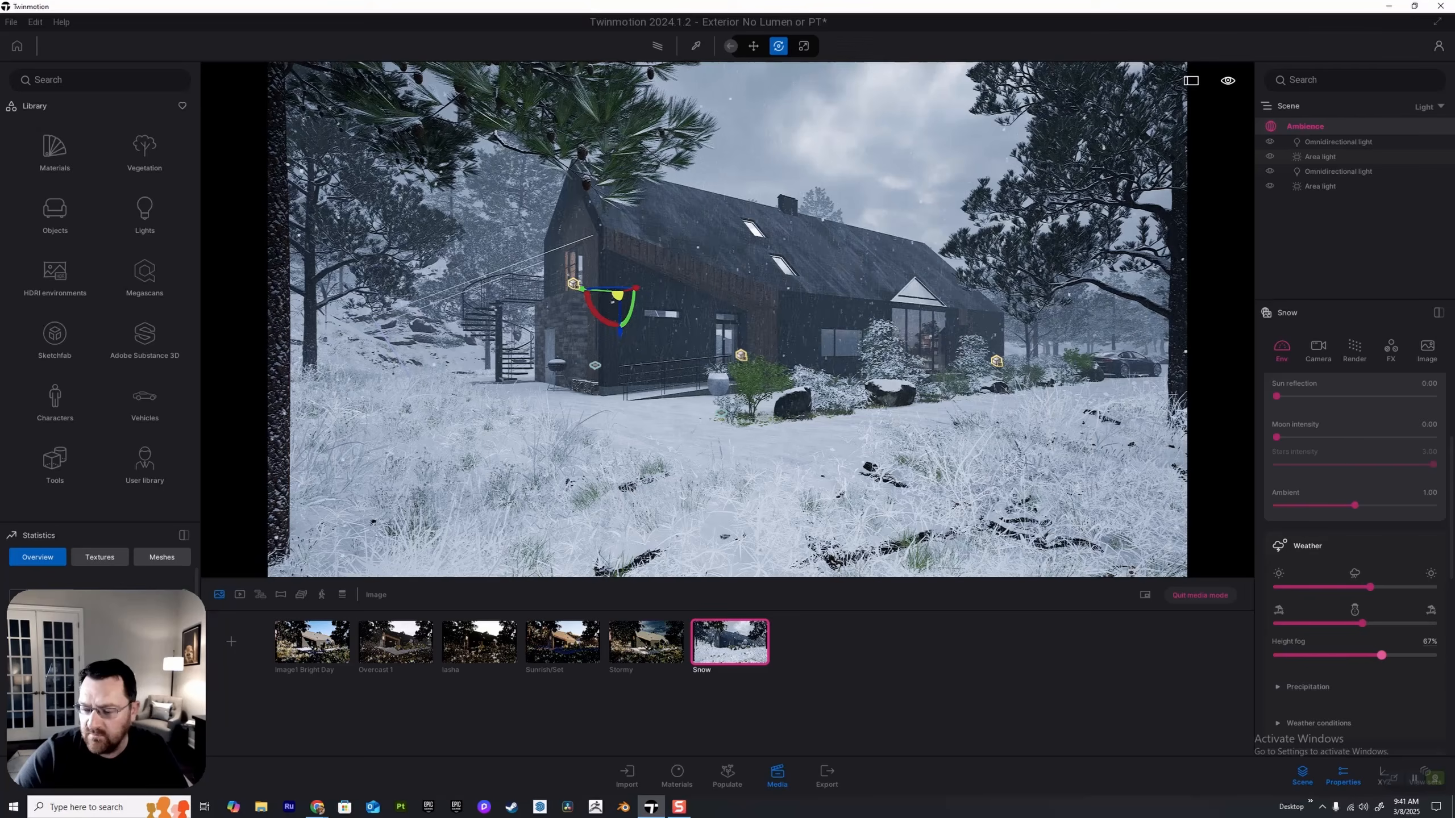
drag(1381, 655, 1434, 656)
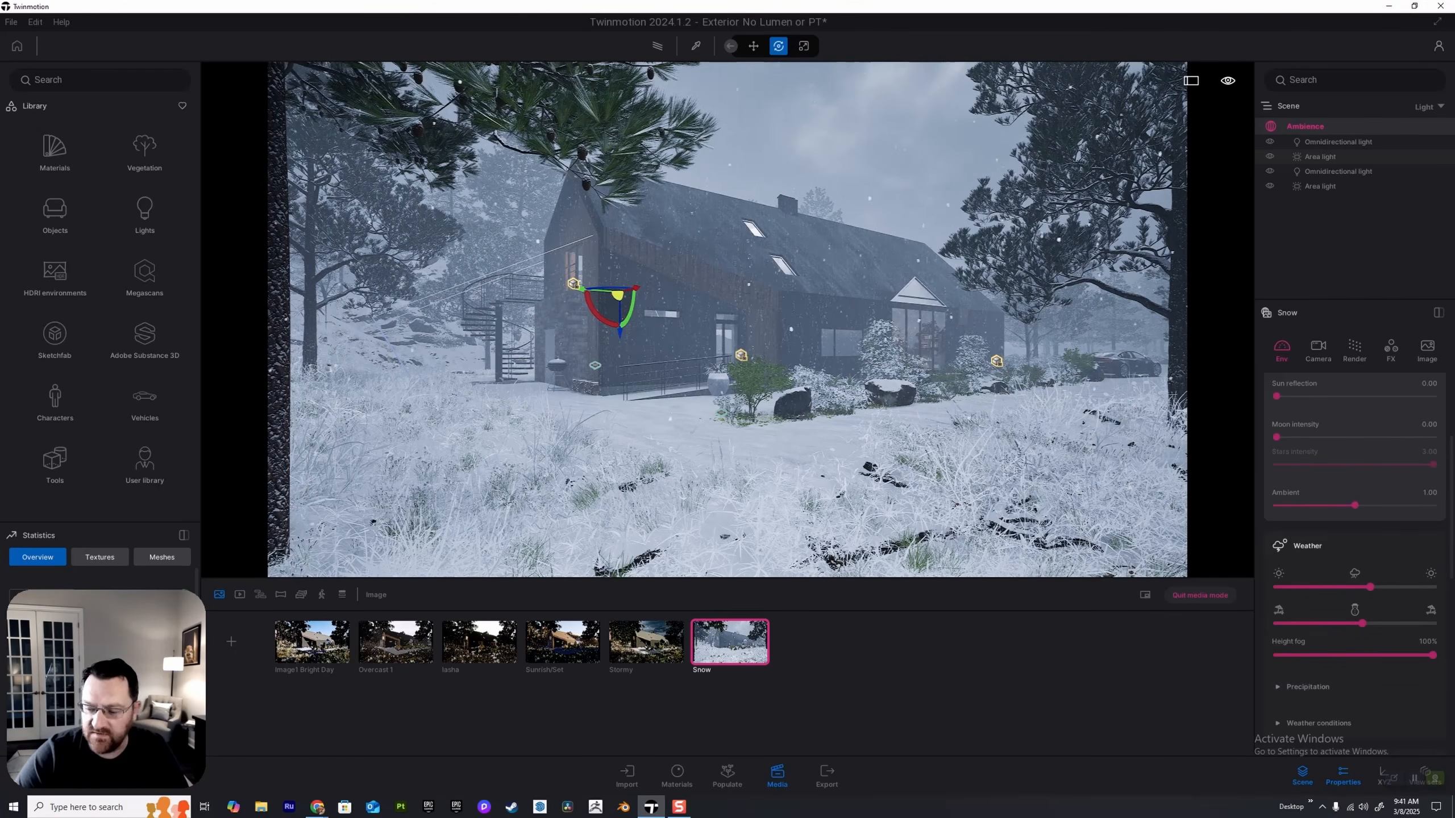
Step: Expand the Snow image's precipitation settings and compare the scene with surface effects disabled and enabled
scroll(1318, 687, down, 2)
click(1307, 596)
mouse_move(1433, 658)
mouse_down()
mouse_move(1274, 658)
mouse_move(1434, 658)
mouse_up()
scroll(1355, 544, down, 2)
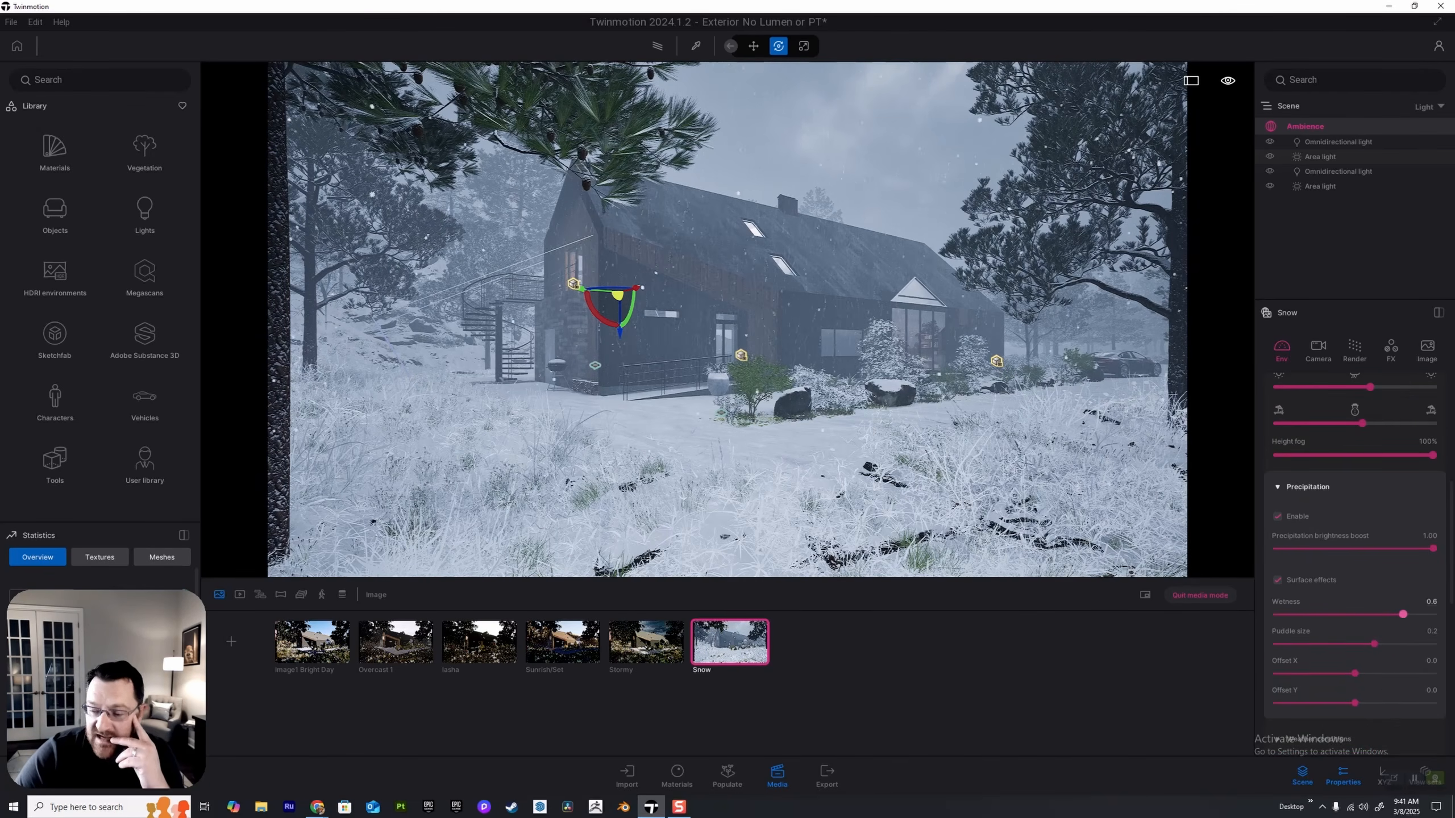
click(1278, 580)
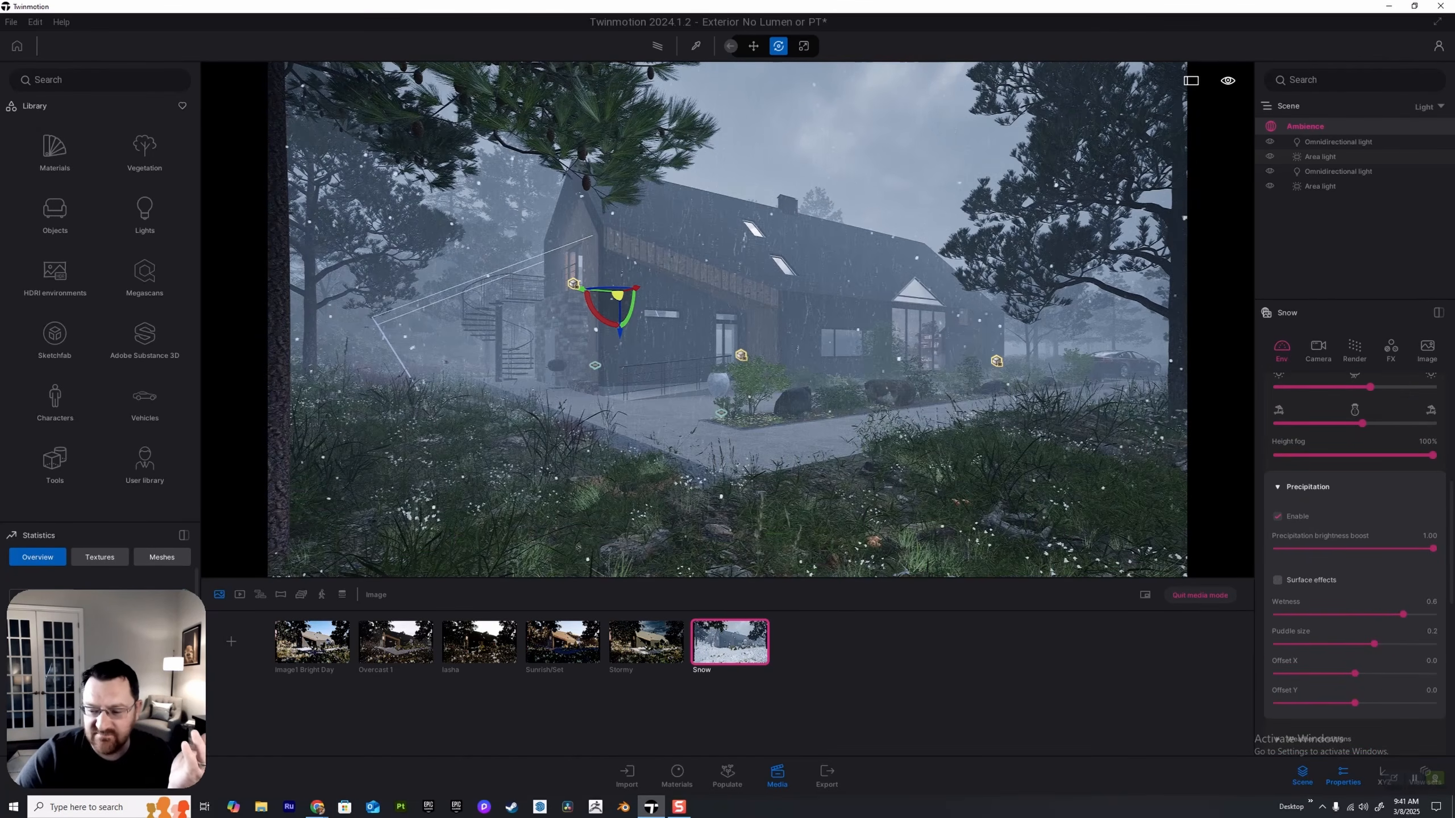
click(1278, 581)
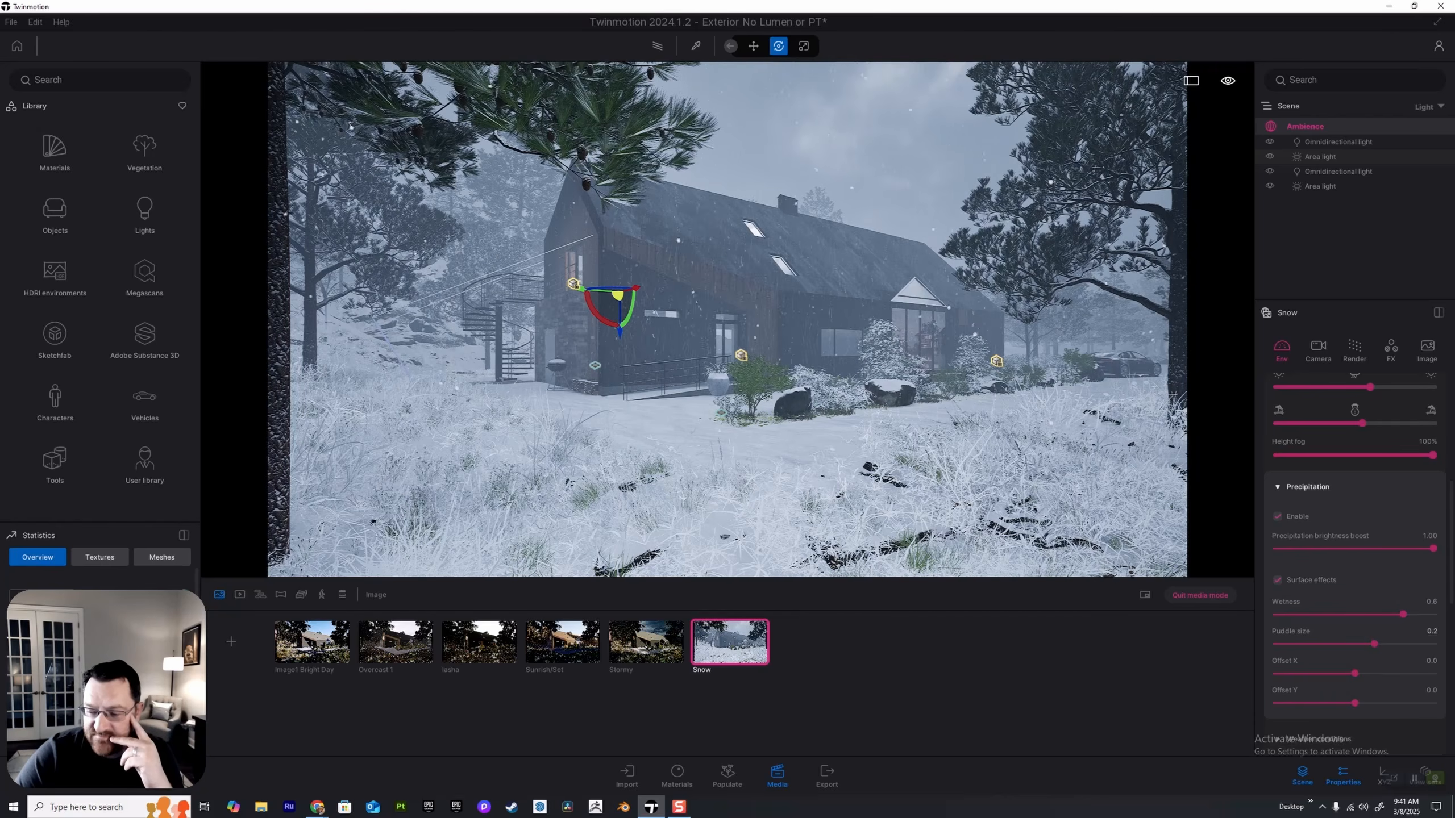
Step: Set the precipitation wetness to 0.9 and puddle size to 1.0, comparing the result by toggling surface effects off and on
drag(1402, 614, 1433, 643)
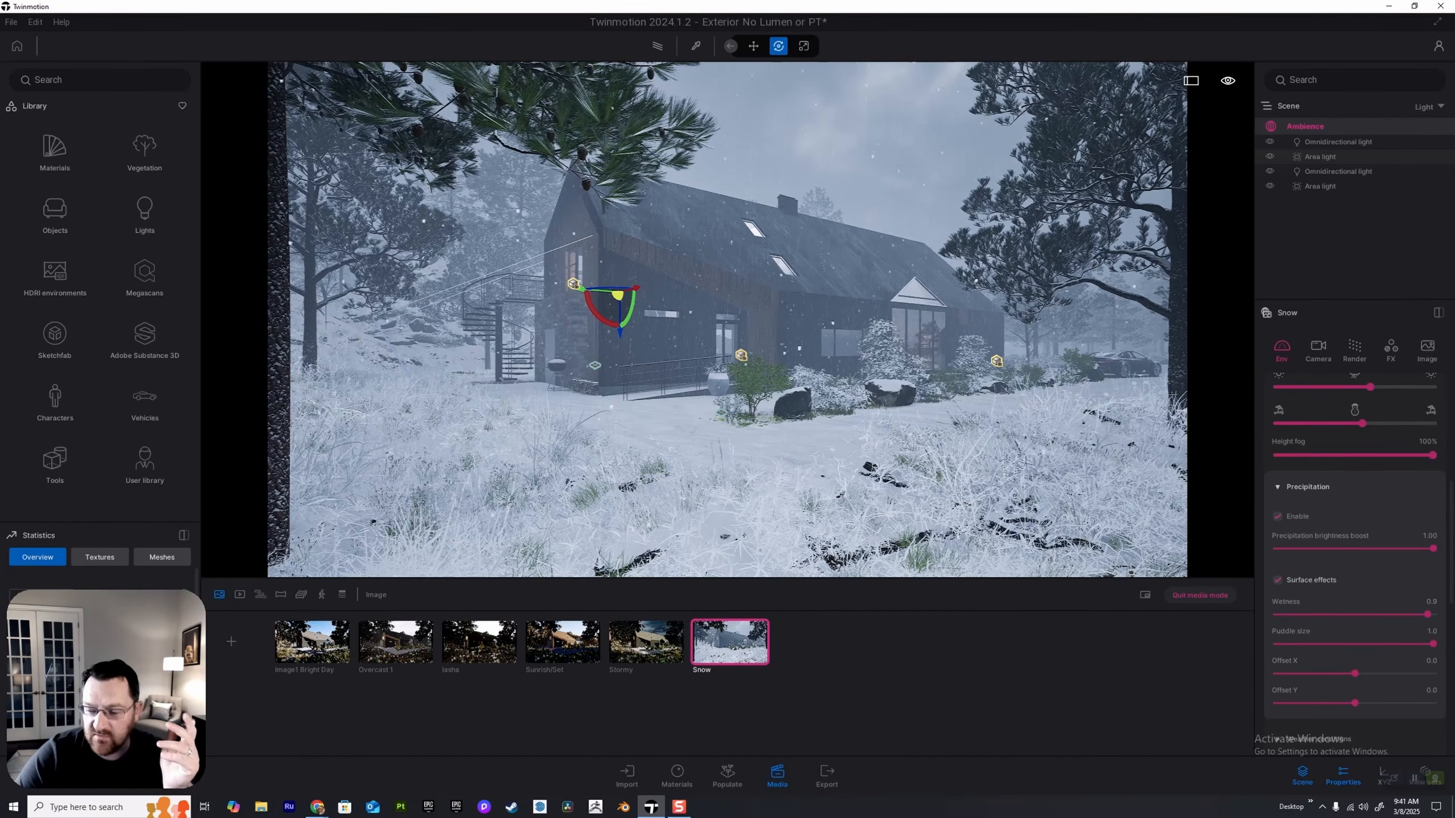
click(1277, 580)
click(1277, 580)
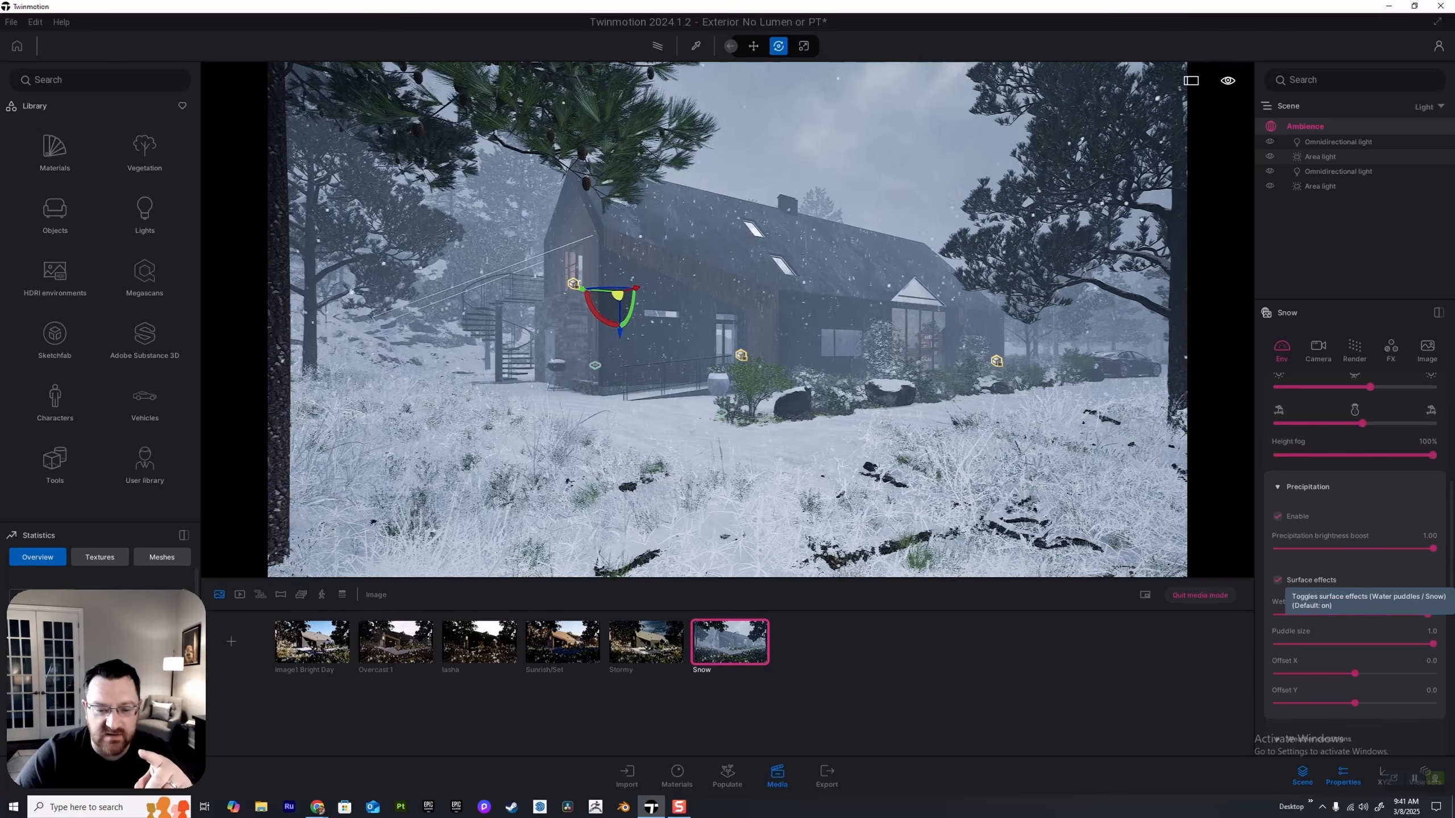
click(1278, 580)
click(1277, 580)
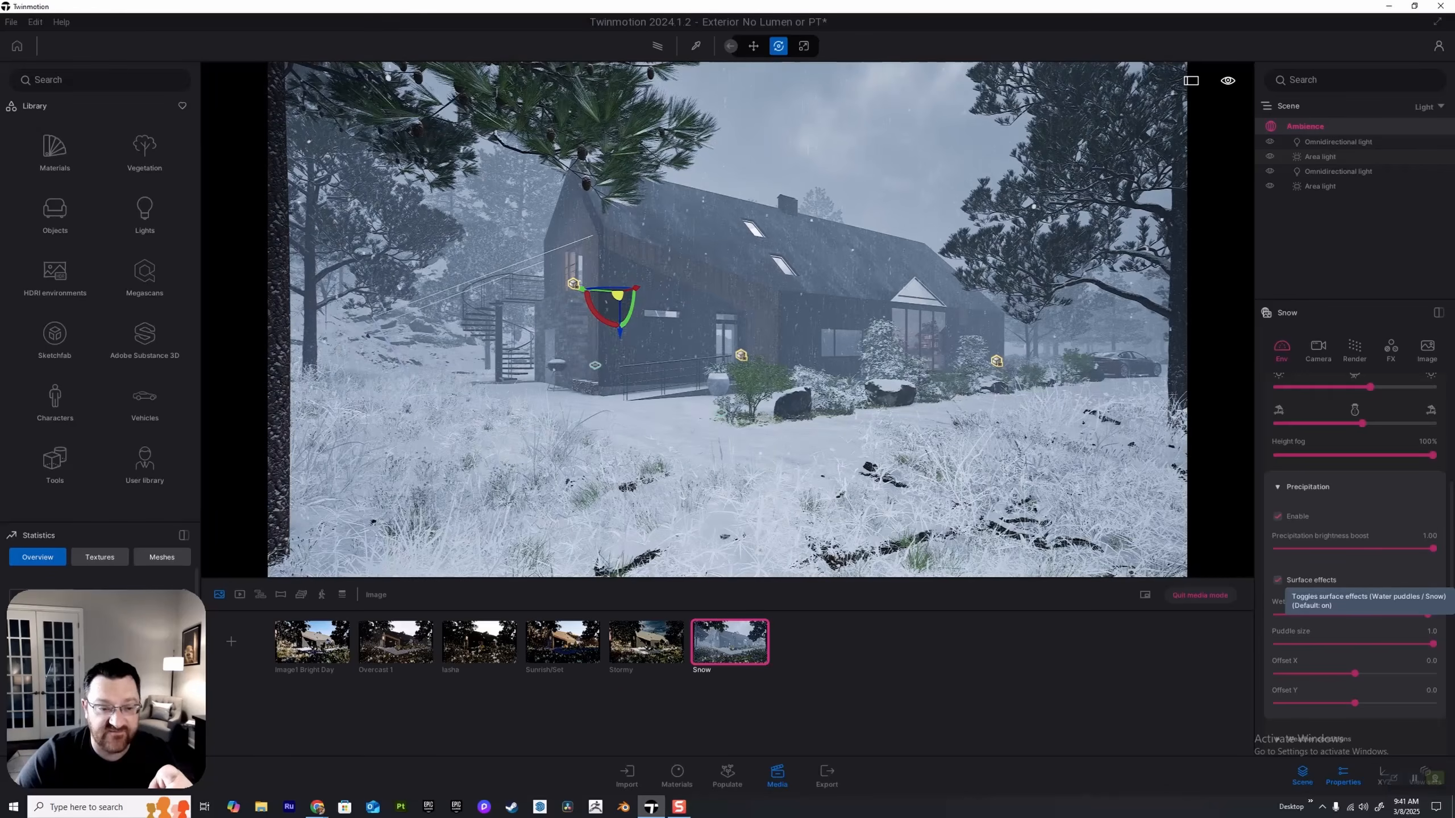
click(1278, 580)
click(1278, 580)
Step: Inspect the green bush in front of the snowy house up close and return to the saved Snow view
right_drag(727, 321, 779, 372)
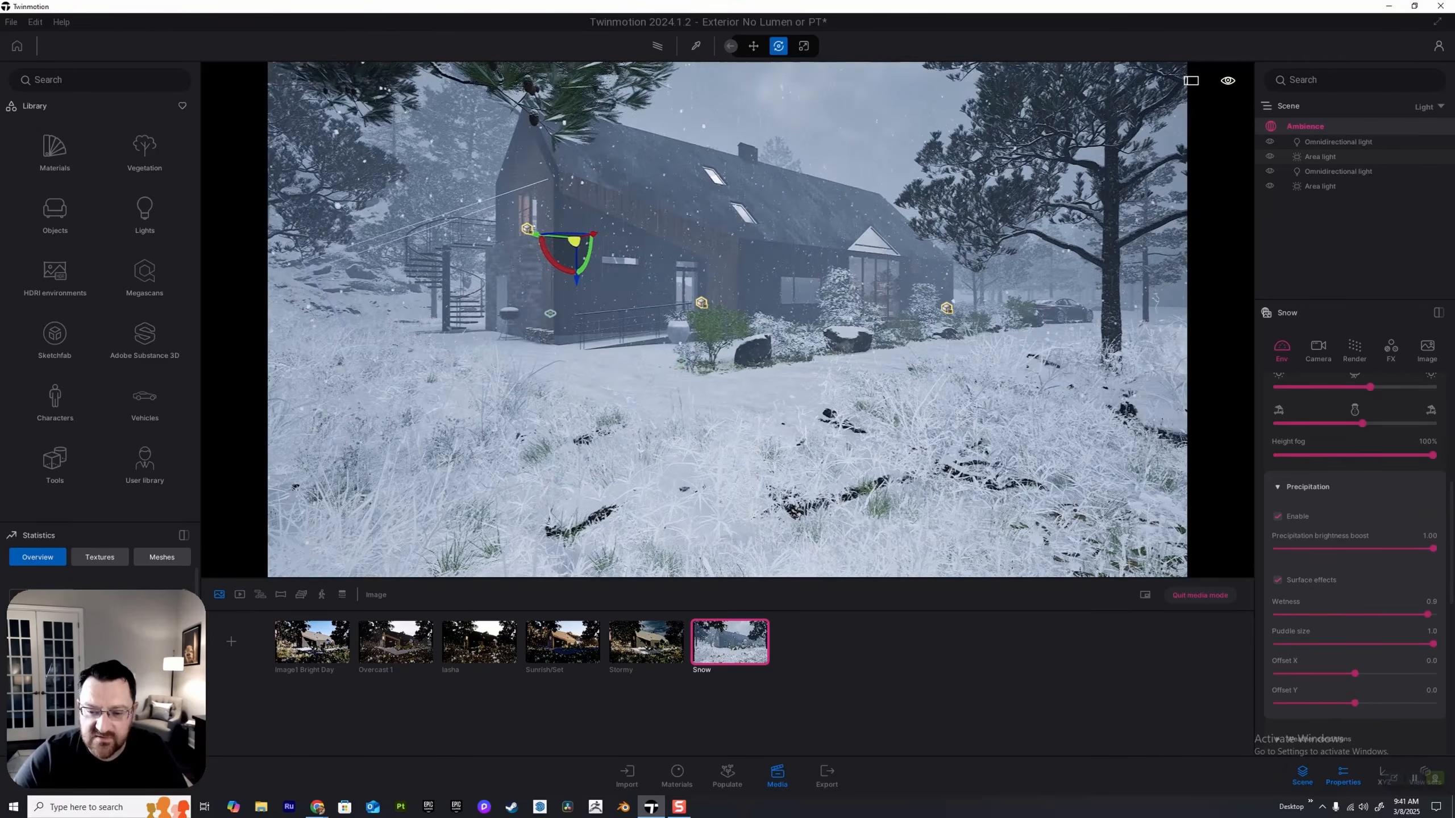
key(w)
key(w)
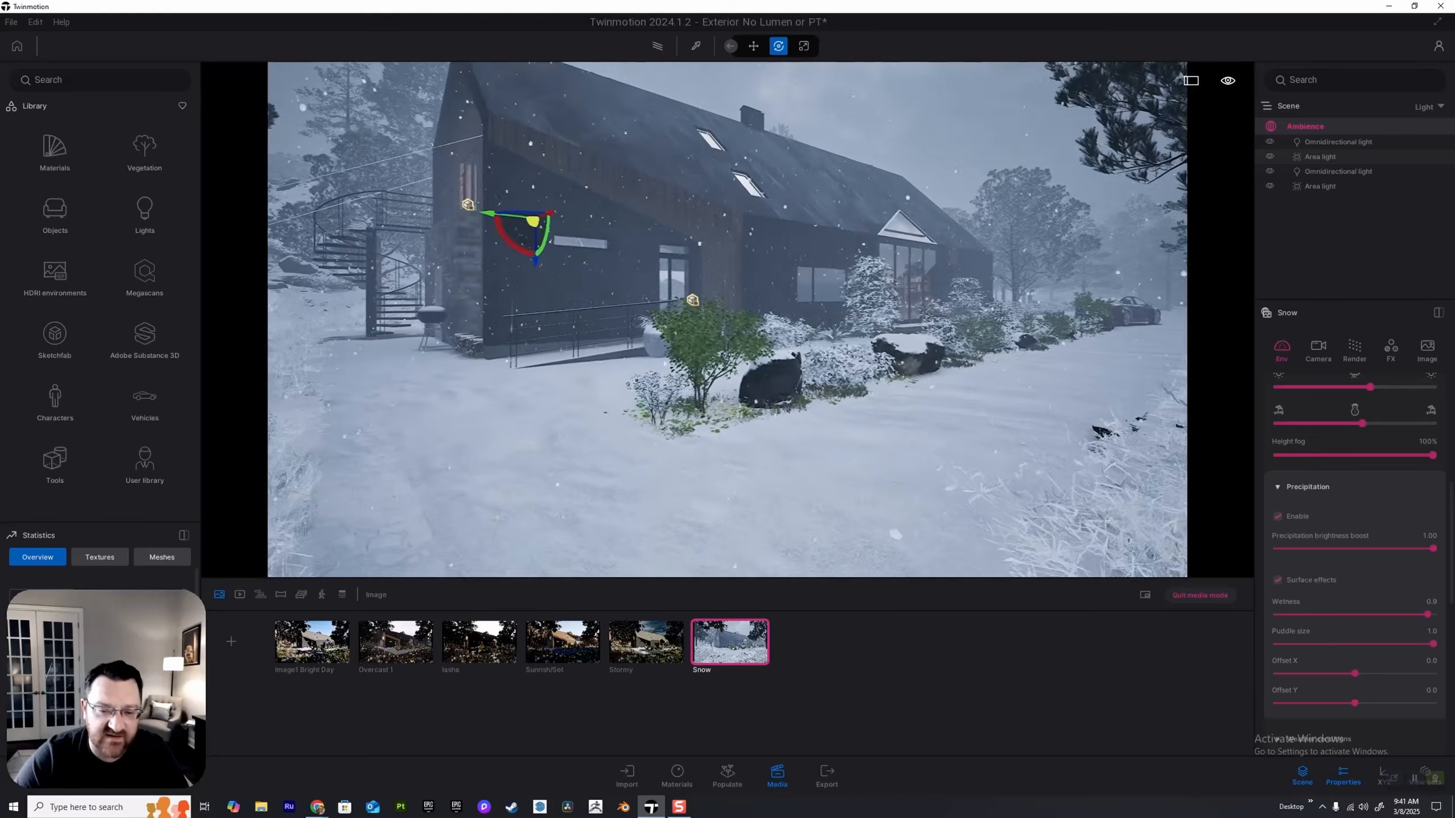
key(w)
click(670, 372)
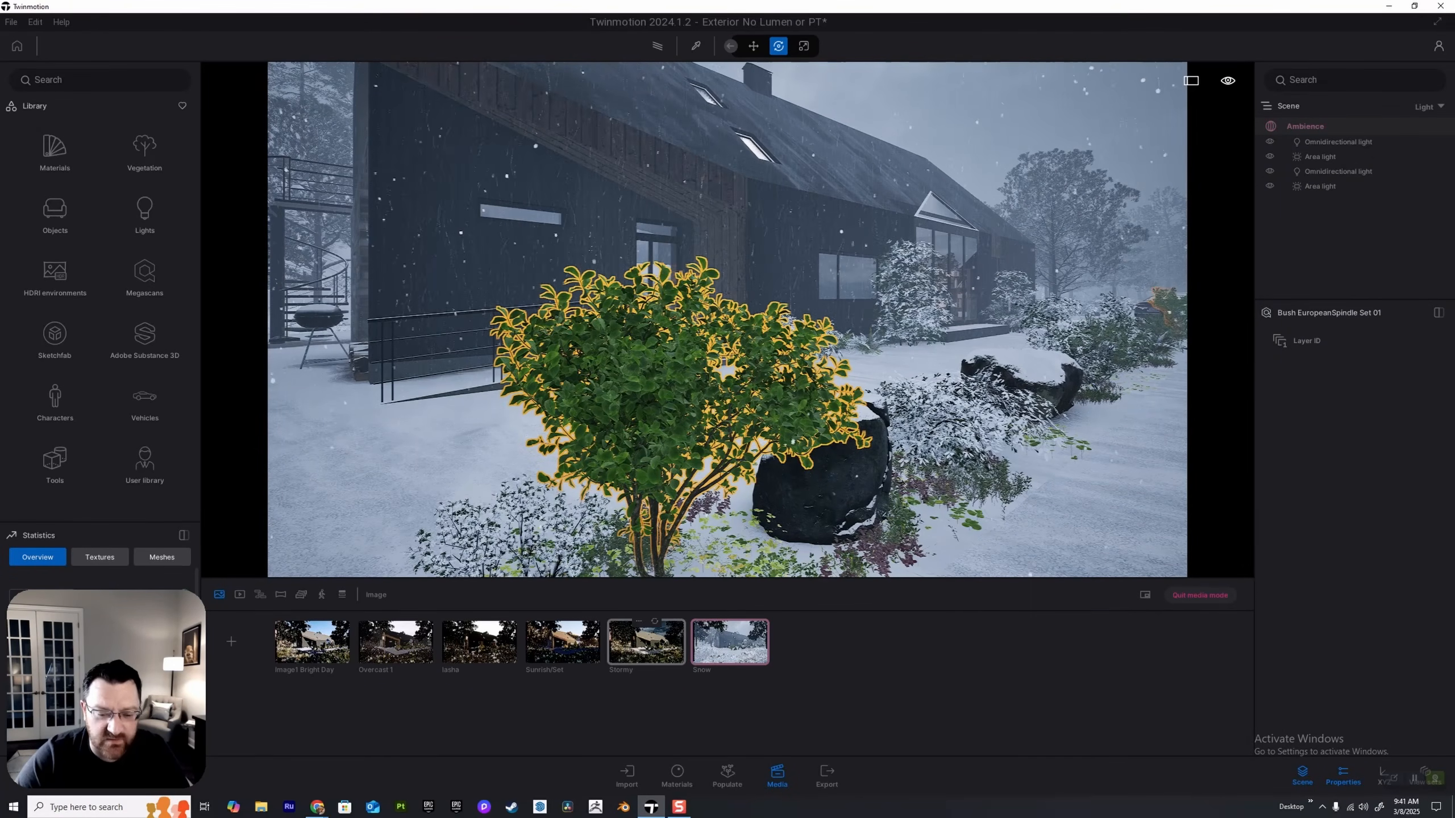
click(729, 641)
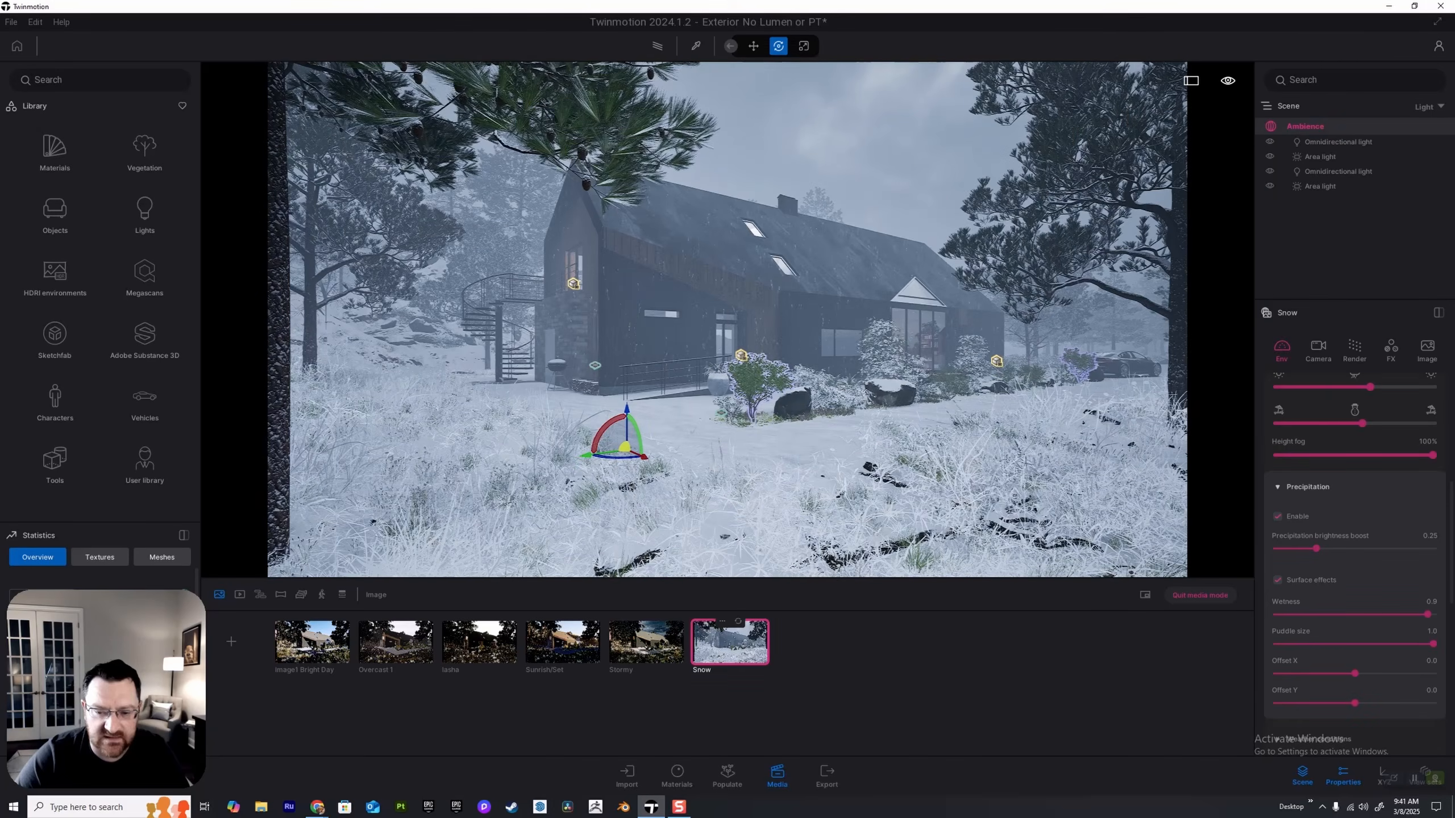
Step: Try a much warmer white balance and lower local exposure highlights on the Snow image, and undo both changes
scroll(1355, 567, down, 5)
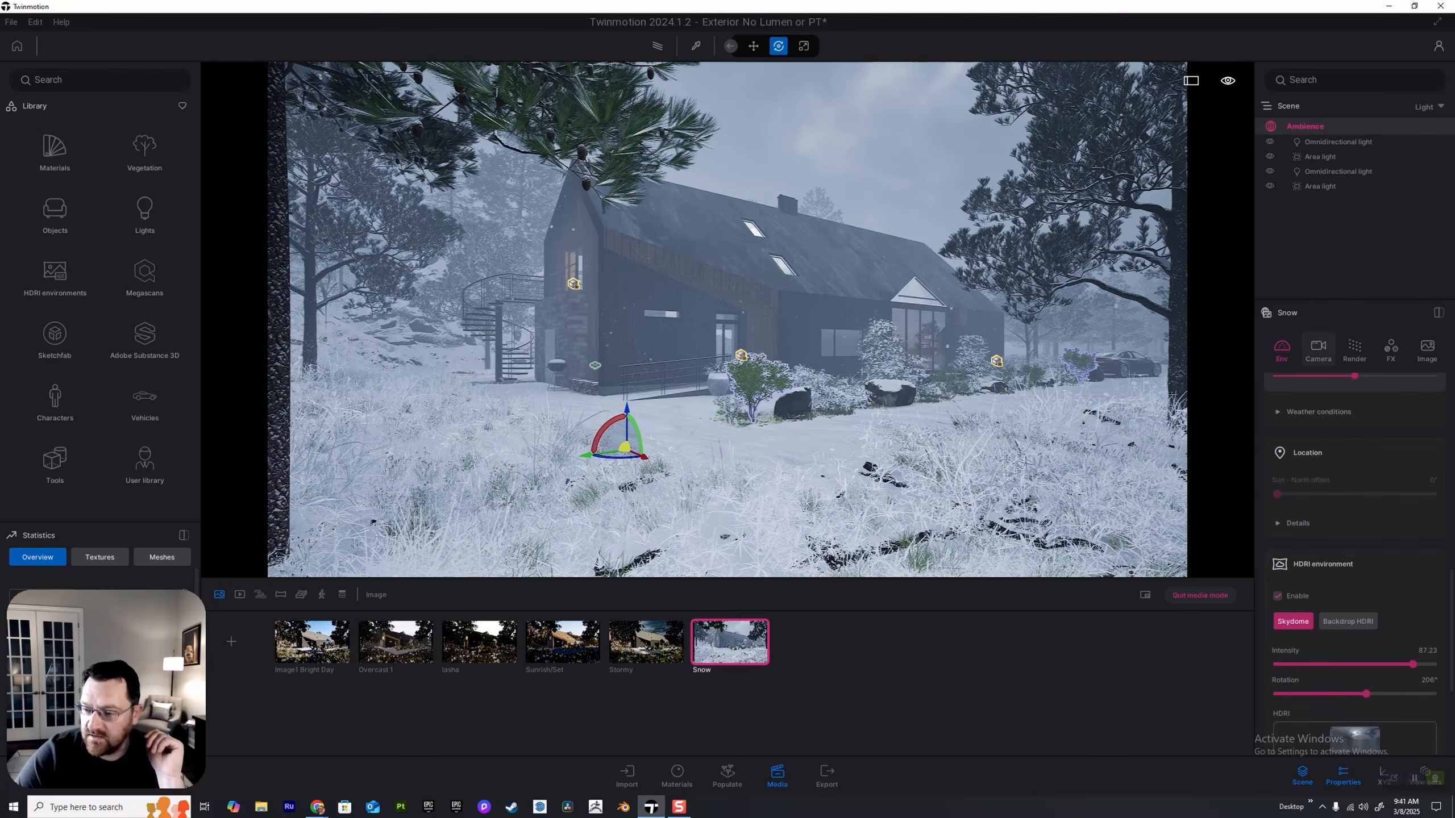
click(1318, 347)
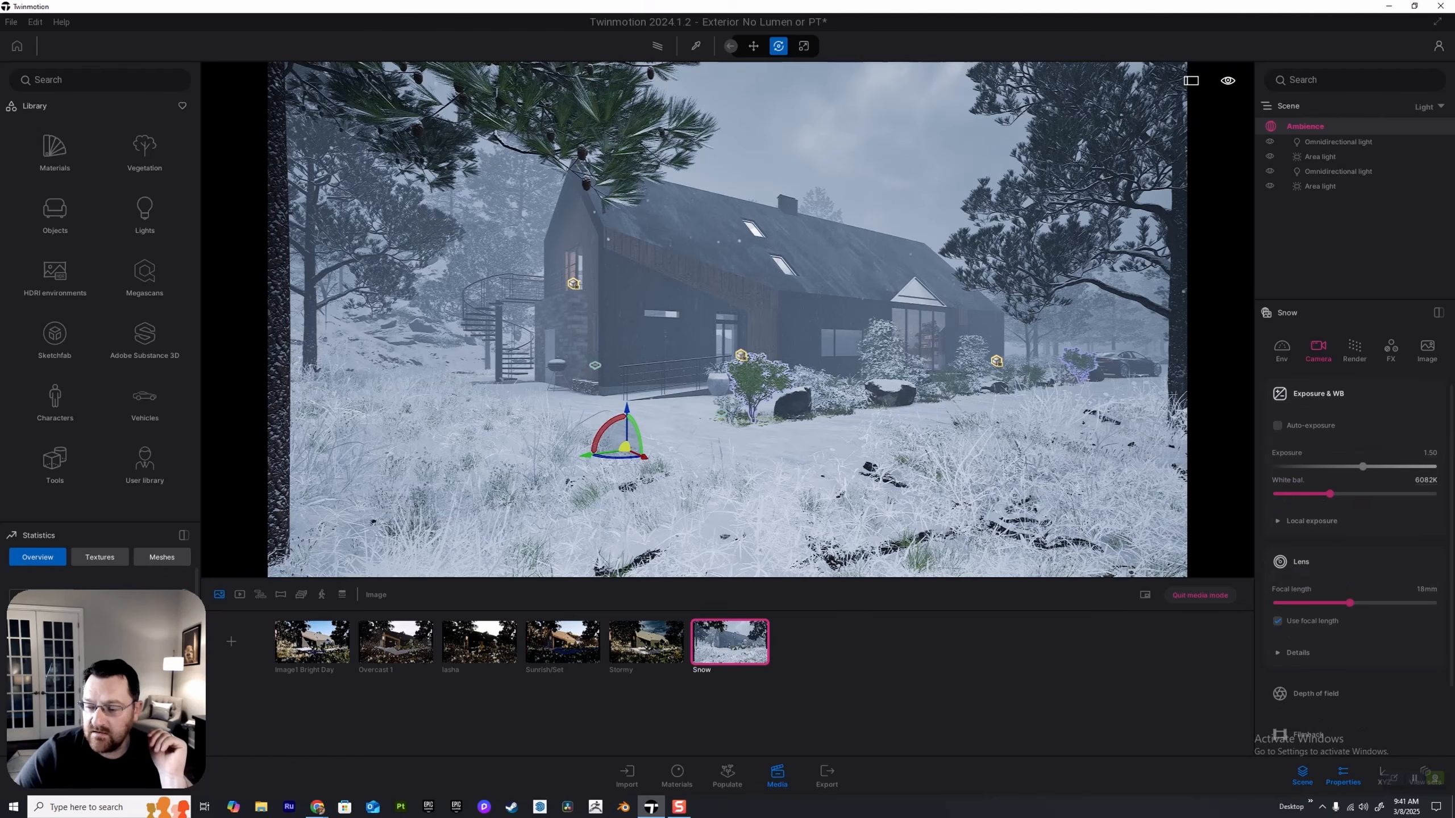
click(1426, 480)
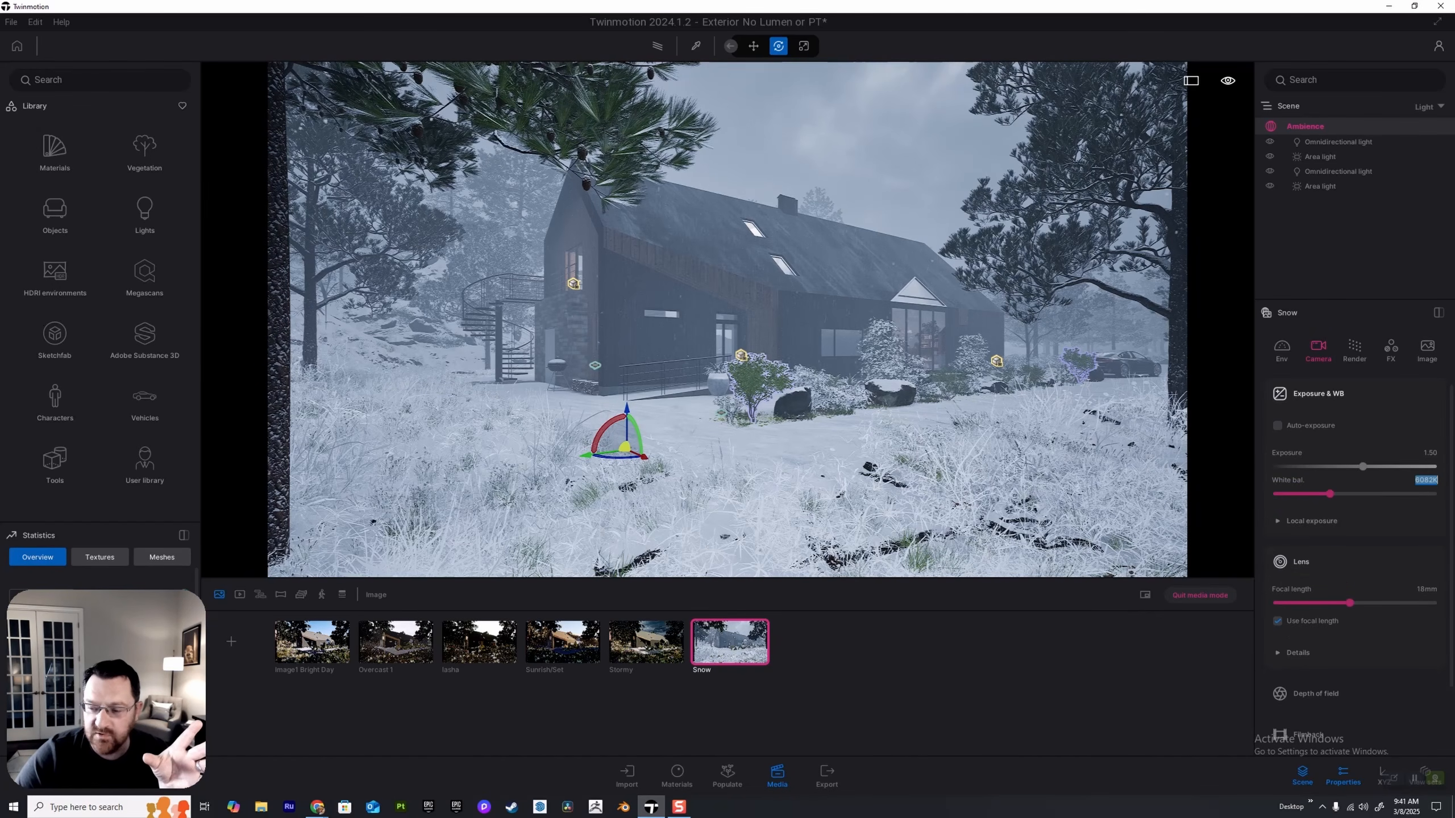
drag(1330, 494, 1379, 493)
click(1311, 521)
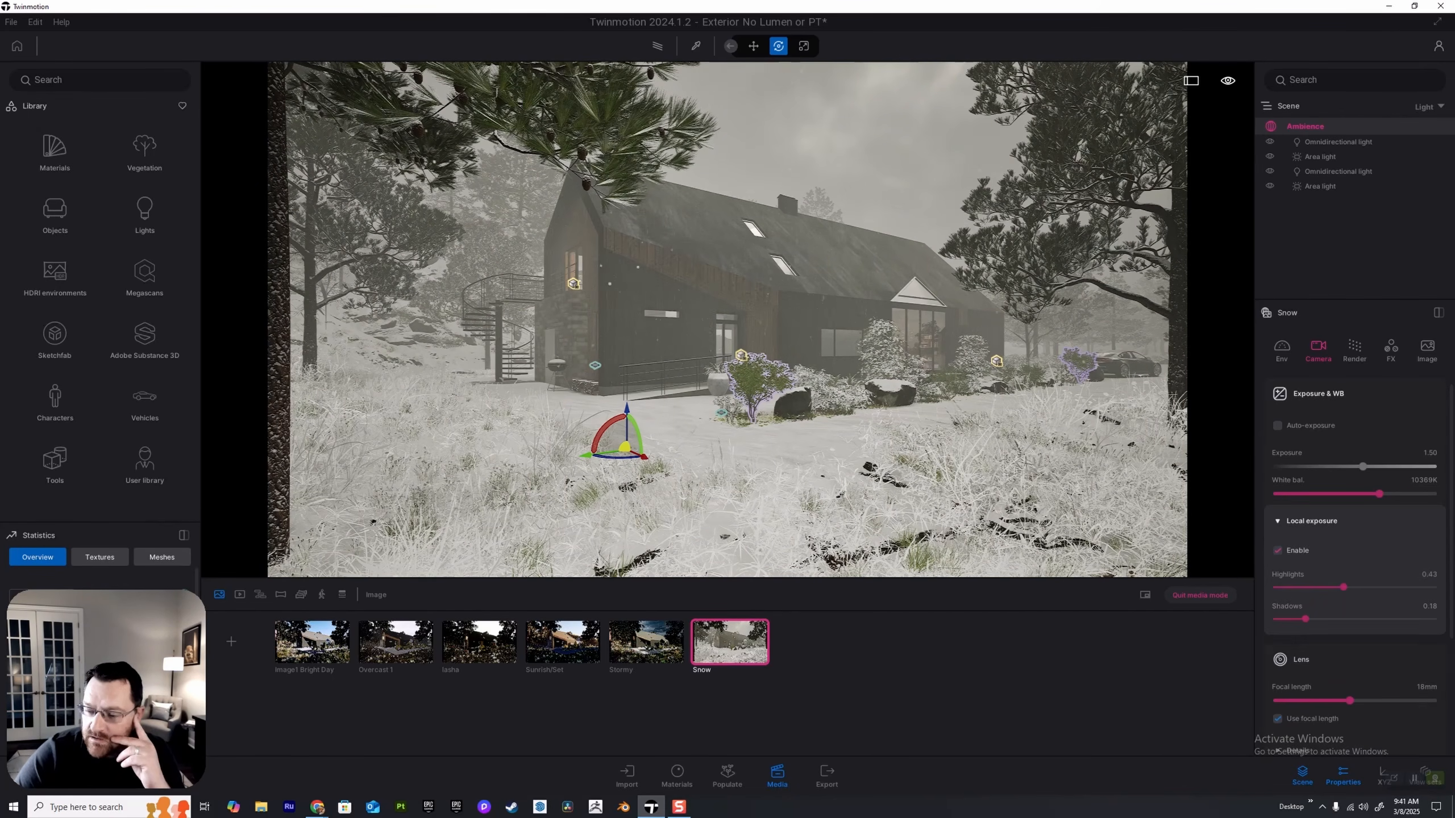
drag(1343, 587, 1333, 587)
key(ctrl+z)
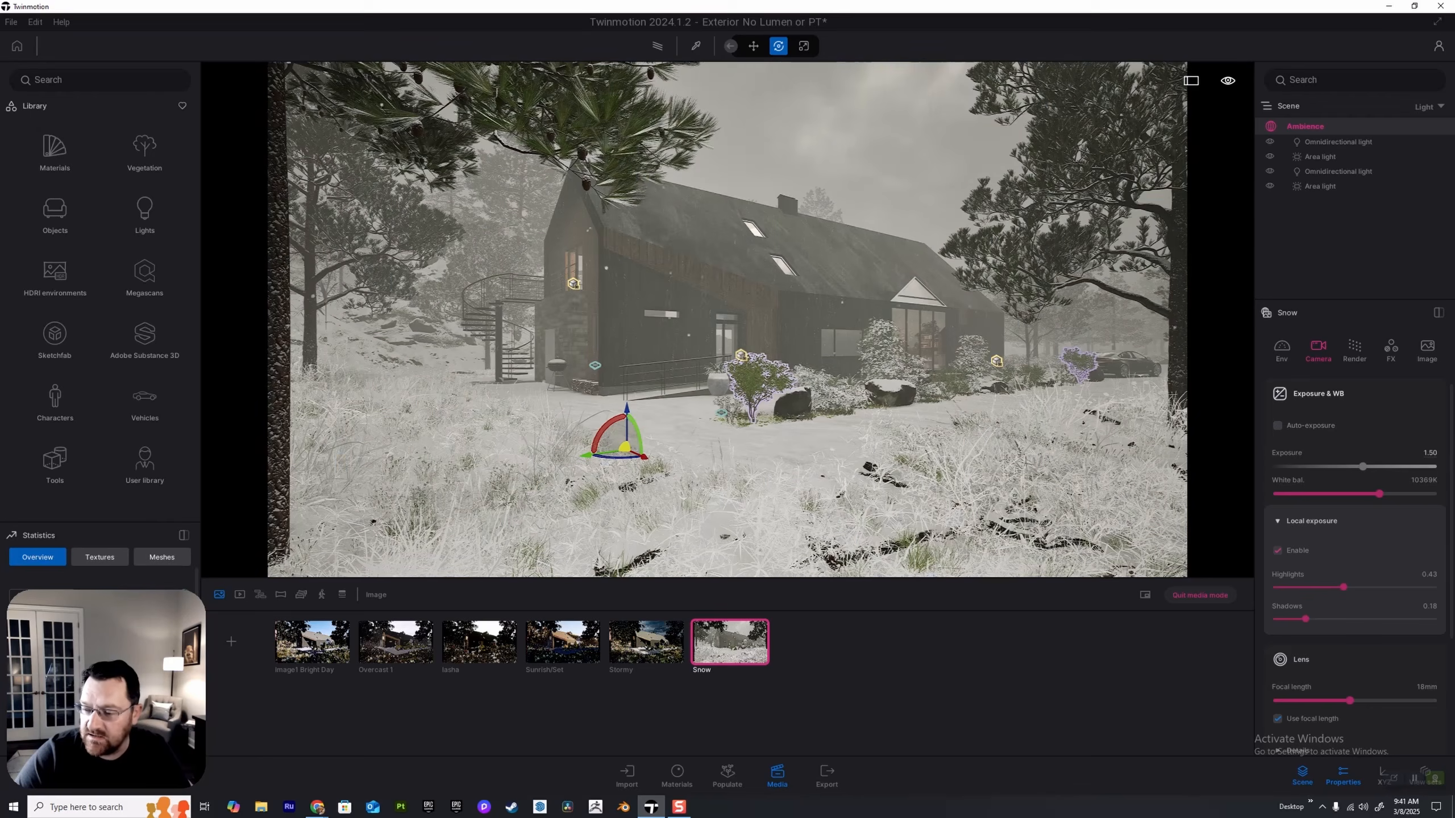
key(ctrl+z)
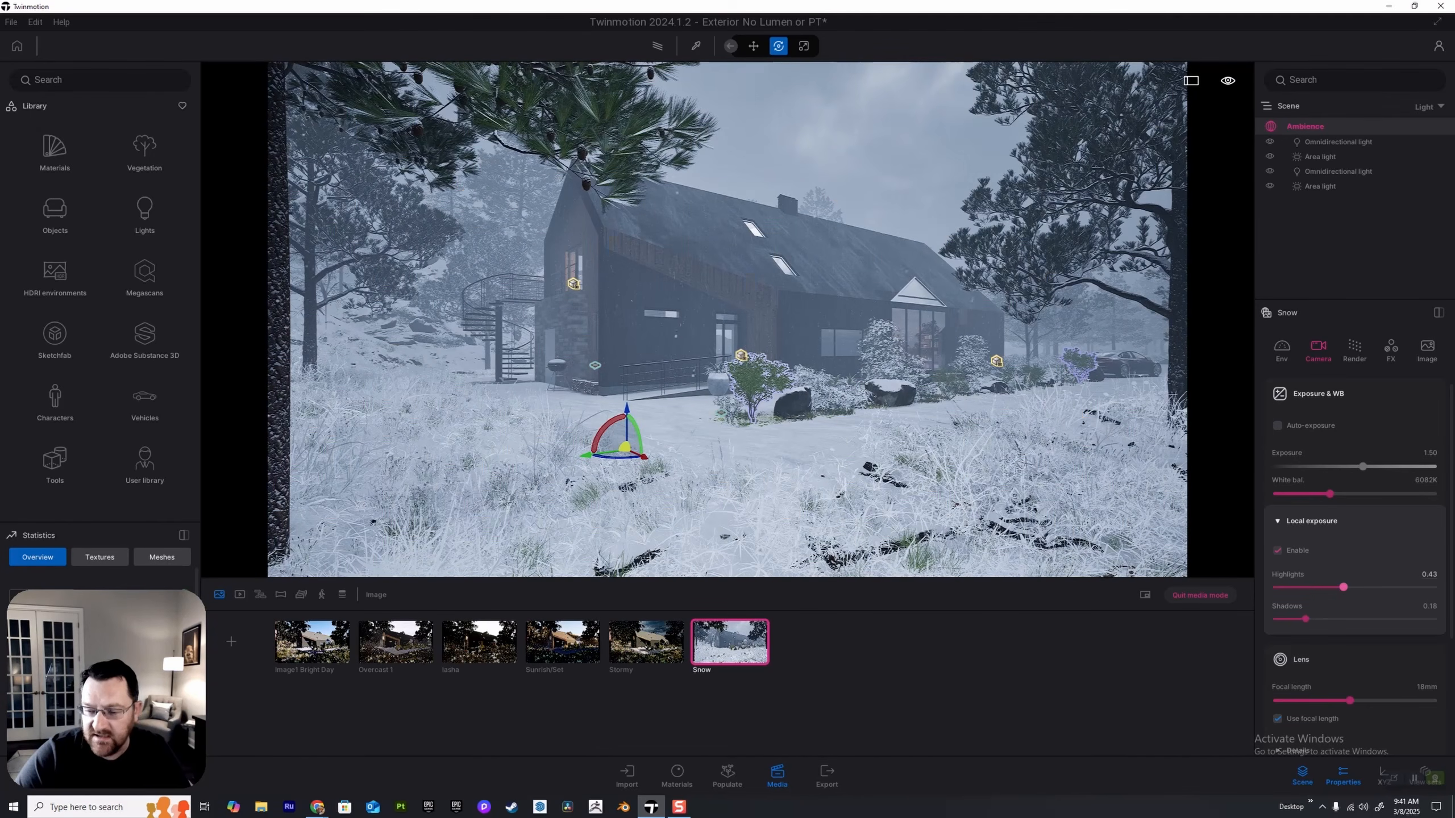
Step: Try local exposure highlights of 0.00 on the Snow image and undo the change
drag(1343, 587, 1276, 587)
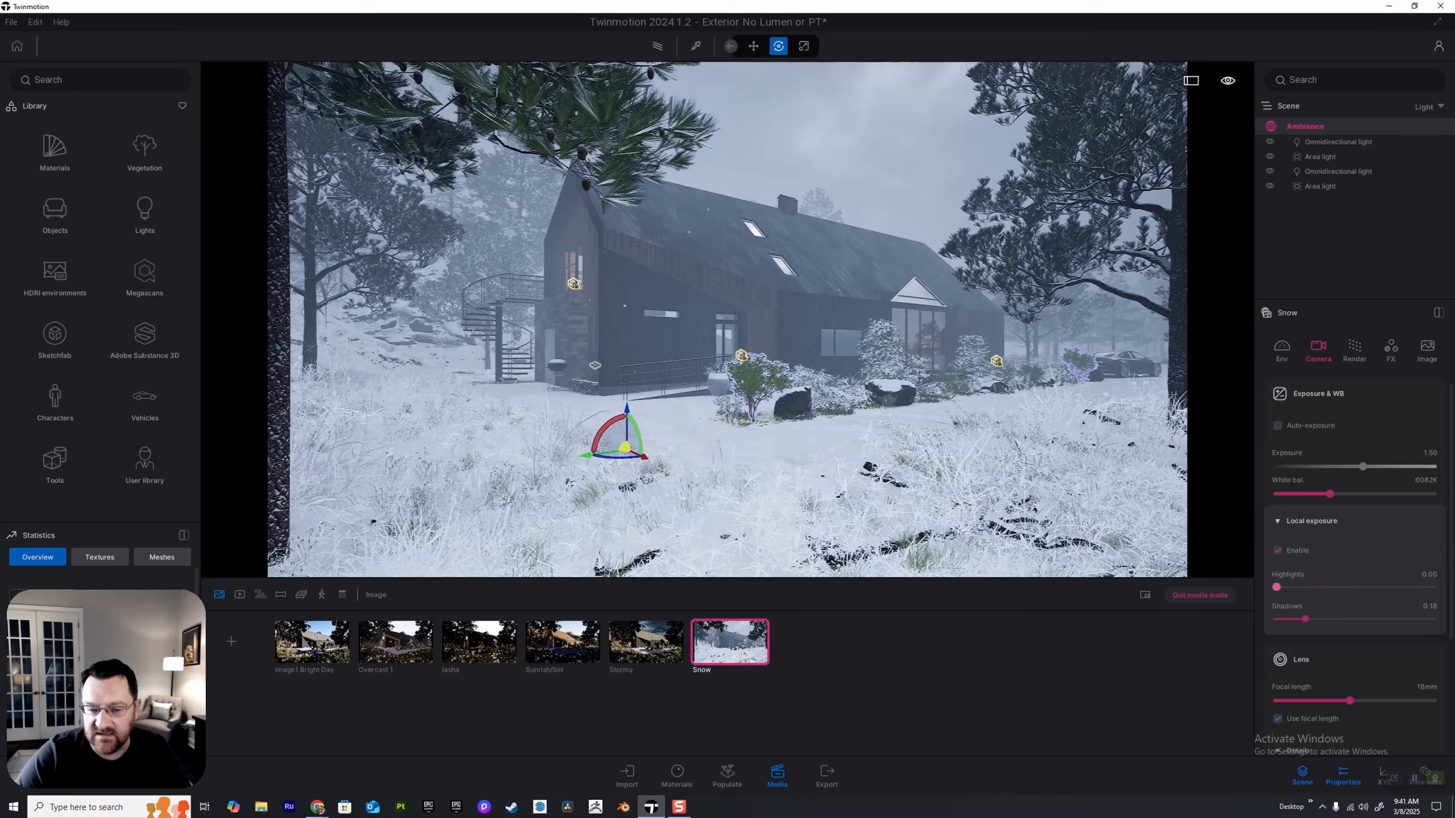
key(ctrl+z)
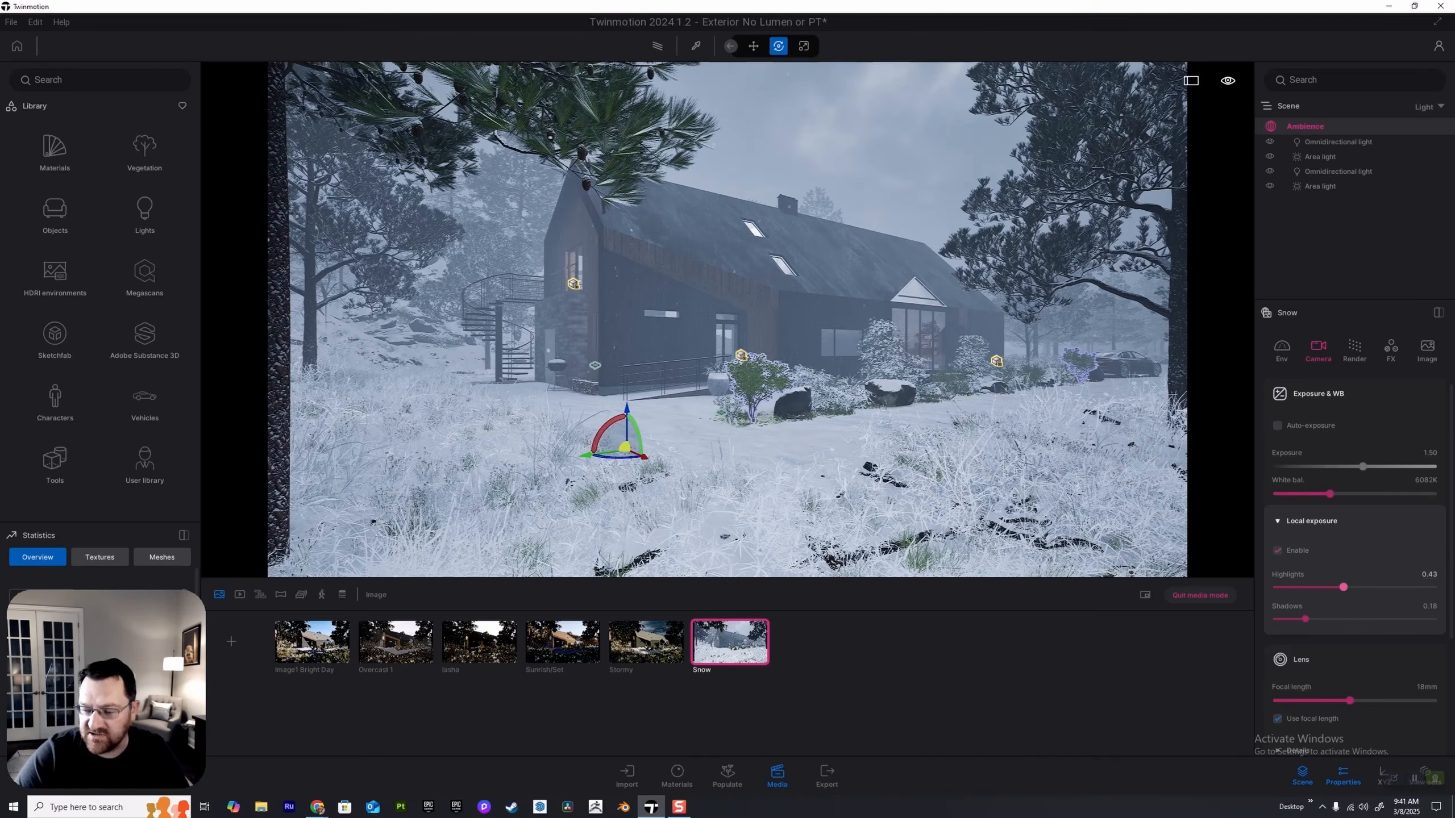
mouse_move(1343, 587)
mouse_down()
mouse_move(1277, 587)
mouse_move(1378, 587)
mouse_move(1322, 587)
mouse_move(1351, 587)
mouse_move(1278, 619)
mouse_move(1323, 619)
mouse_move(1292, 619)
mouse_move(1305, 619)
mouse_up()
Step: Replace the bush selection with the Ambience entry and set the scene list filter to All
click(756, 390)
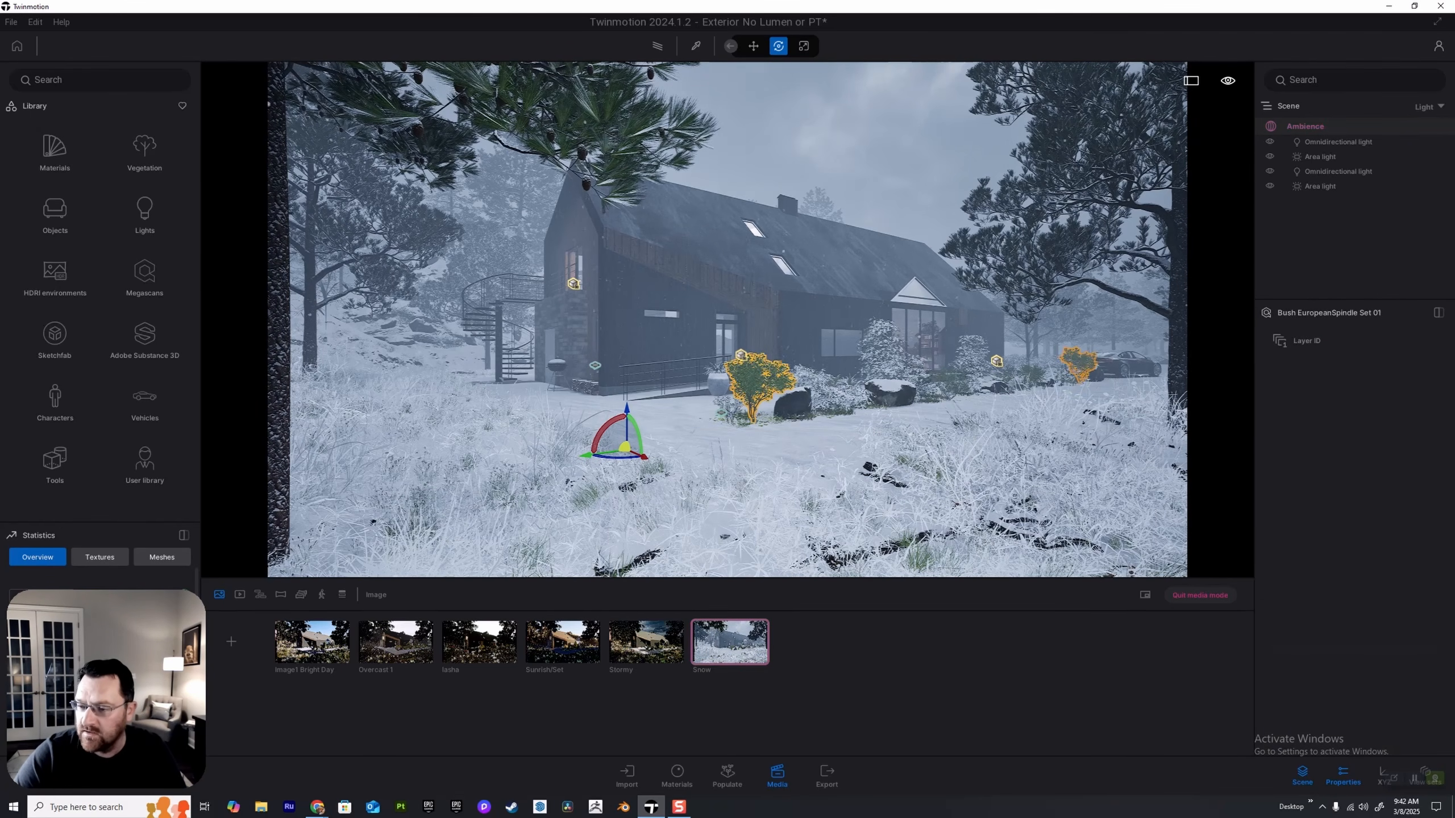
click(1320, 157)
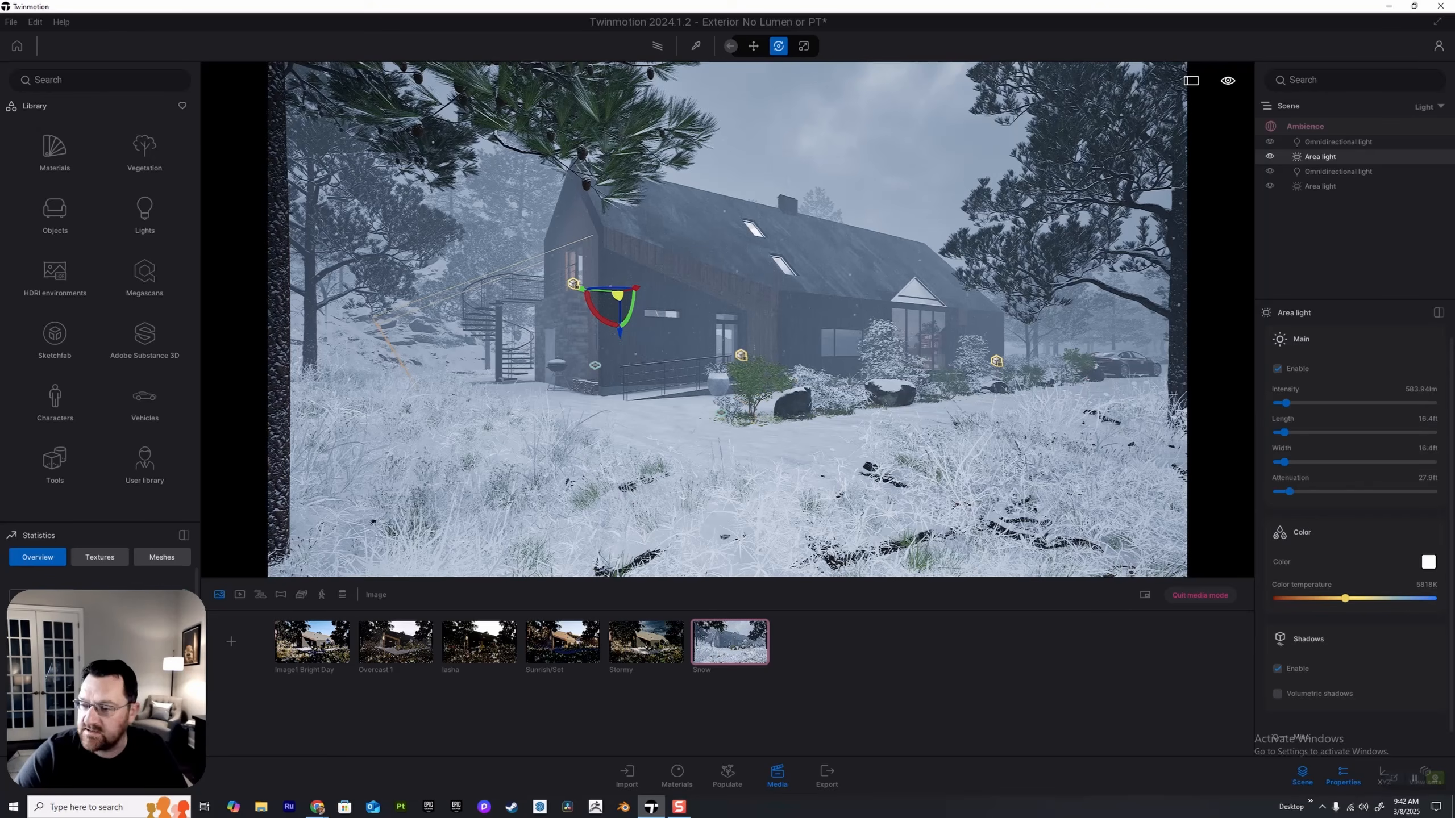
click(1306, 127)
click(1430, 108)
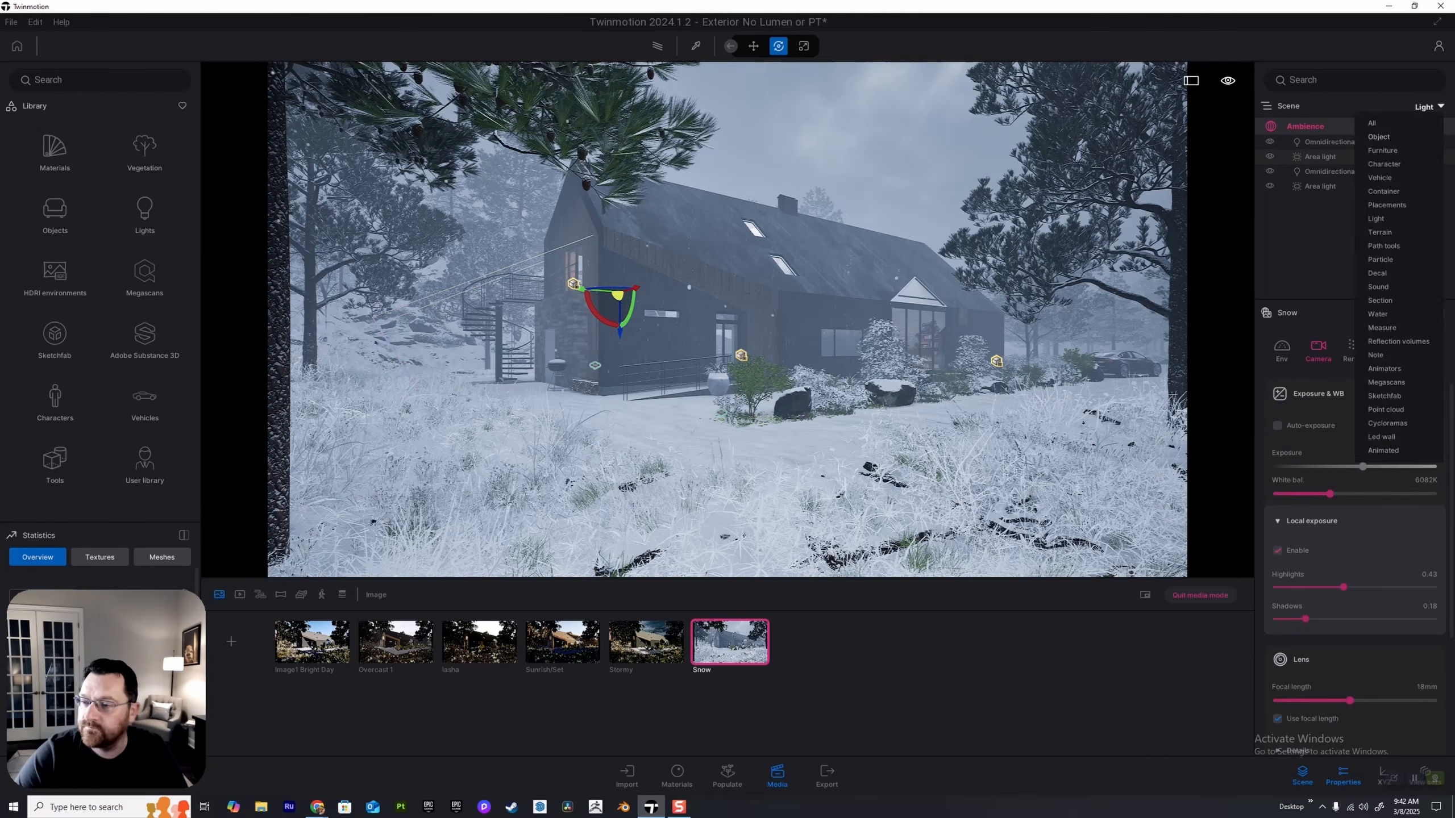
click(1381, 122)
Step: Review the Snow image's local exposure settings and set its standard GI intensity to 0.12
click(1311, 520)
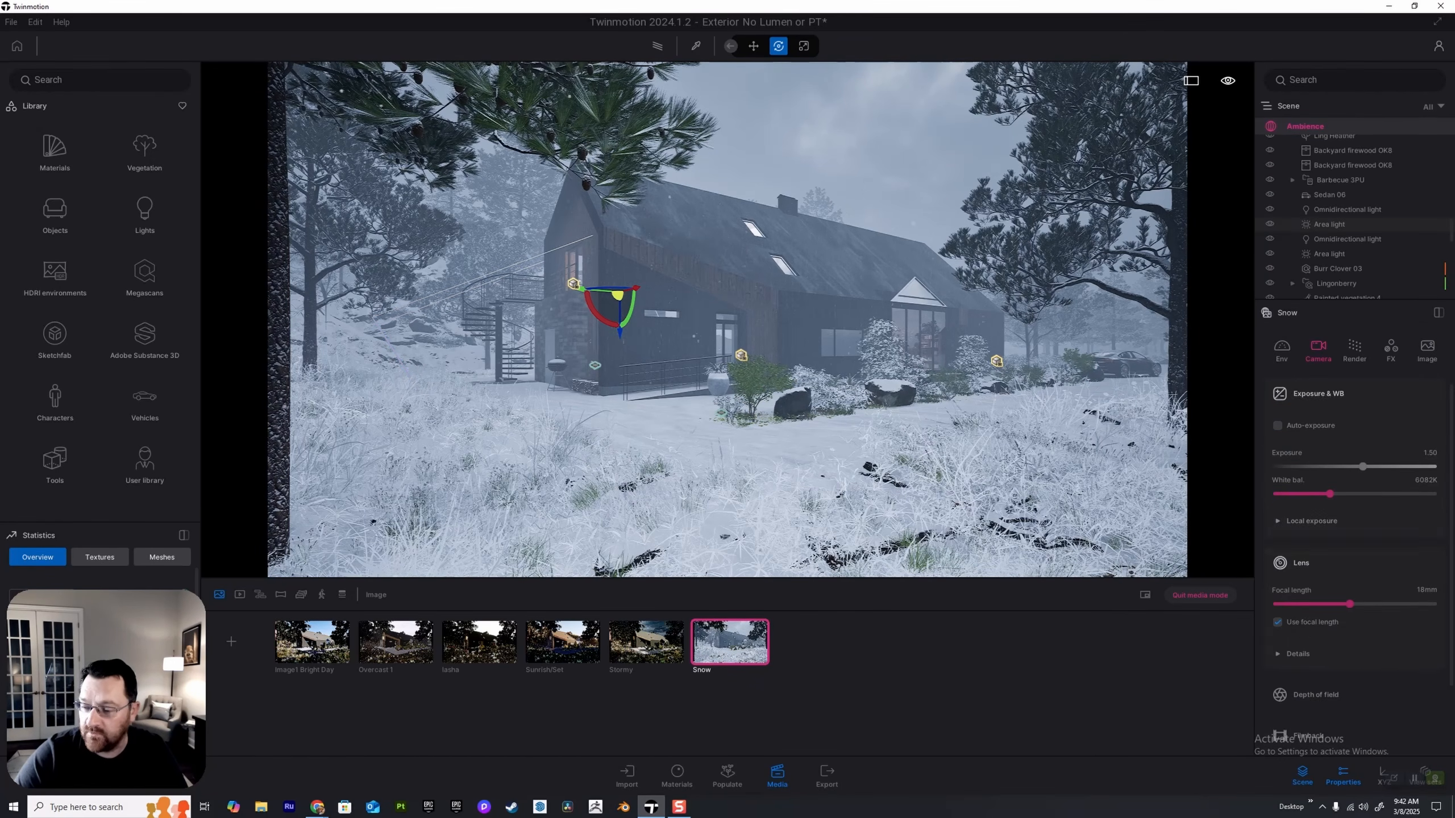
click(1311, 520)
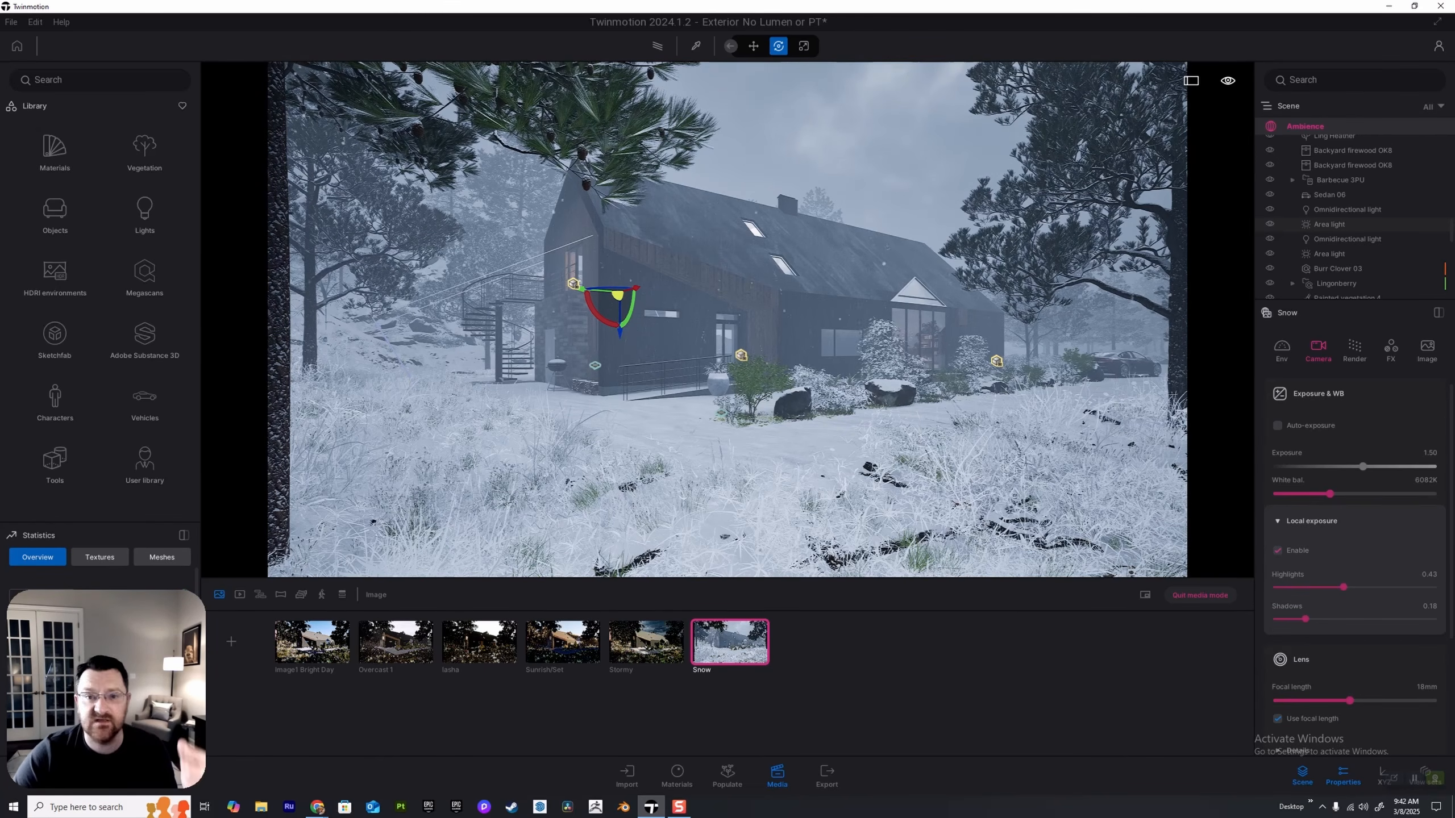
scroll(1354, 565, down, 3)
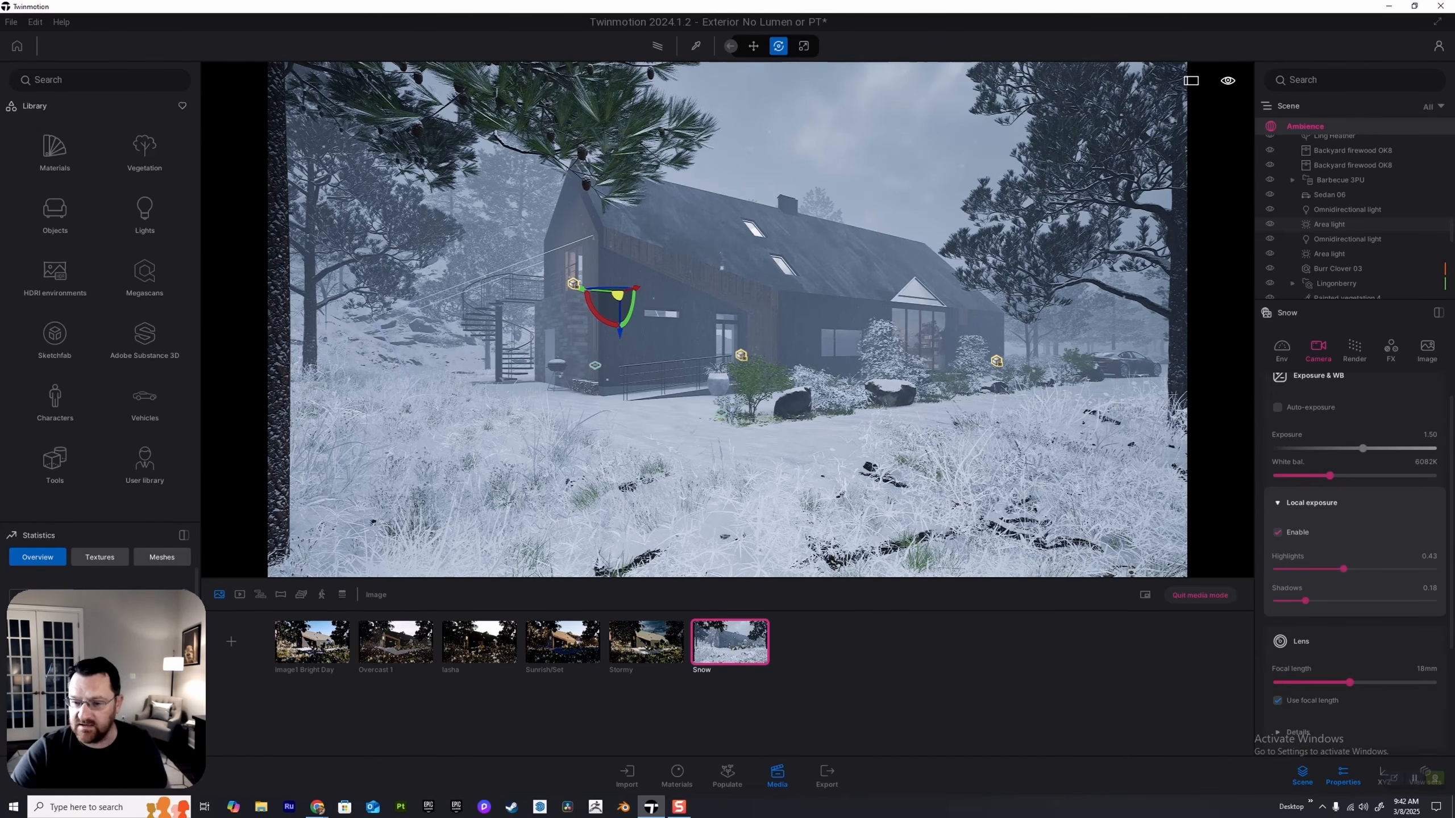
click(1354, 348)
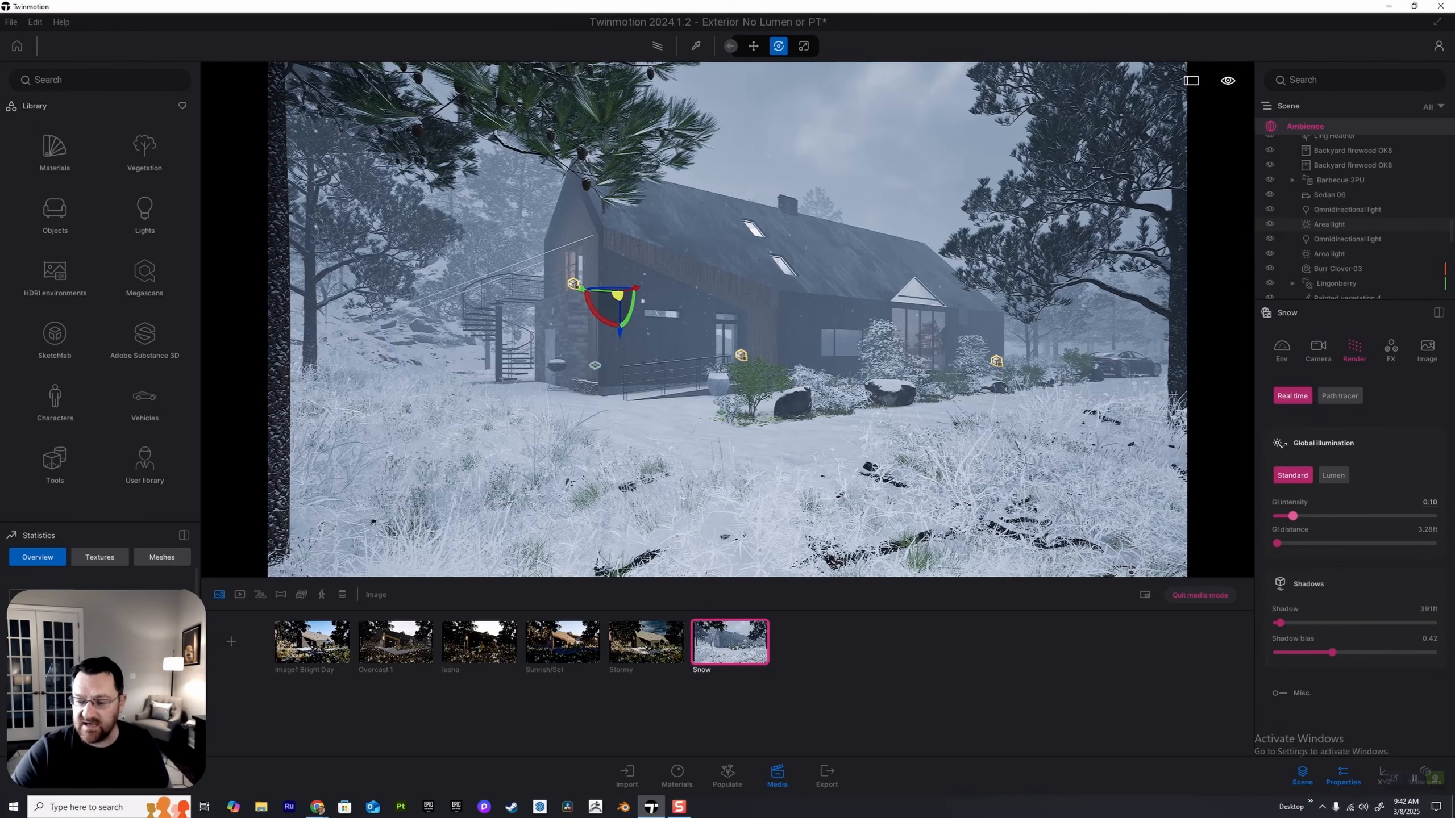
mouse_move(1293, 516)
mouse_down()
mouse_move(1277, 516)
mouse_move(1295, 516)
mouse_up()
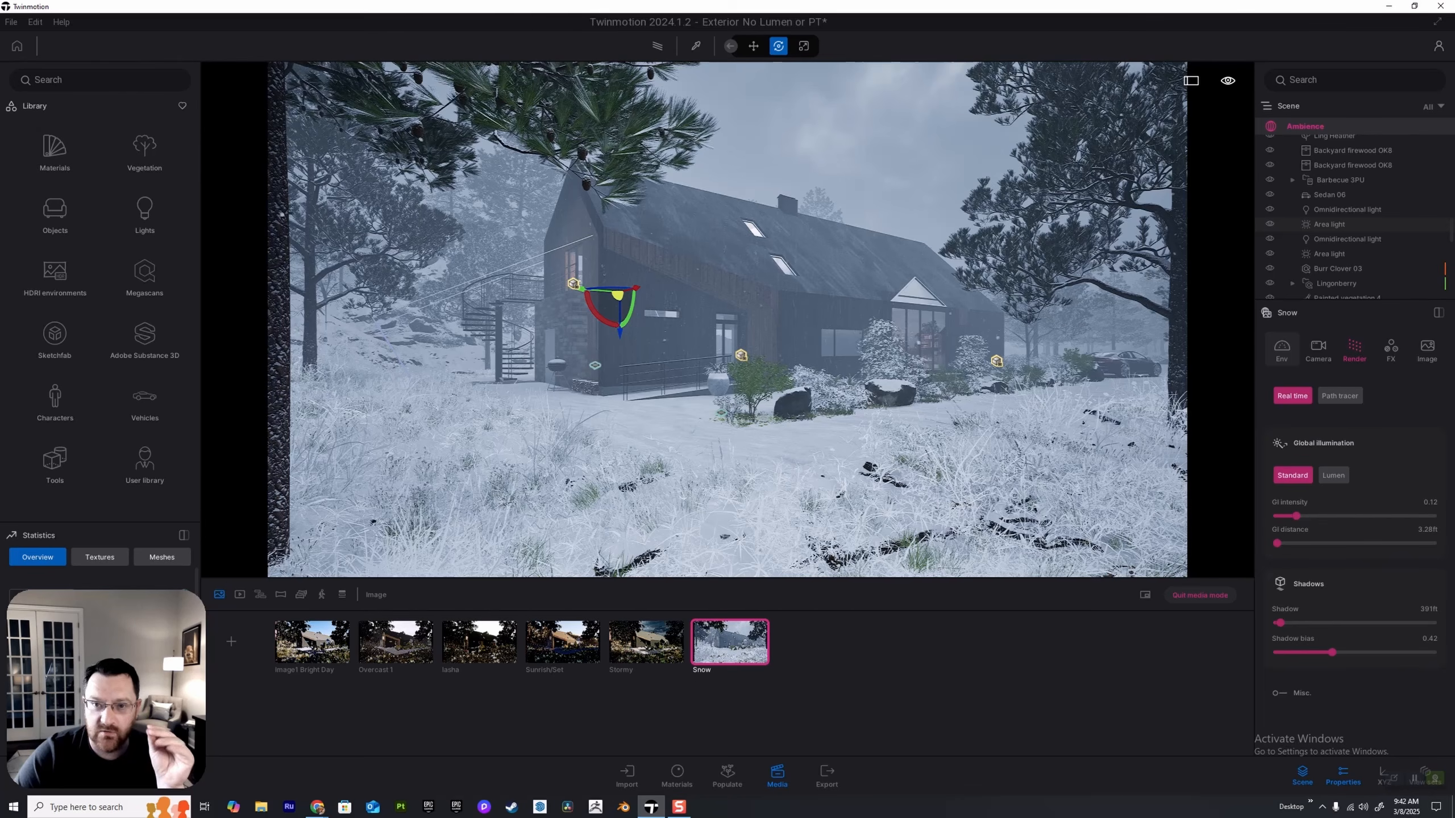
Step: Review the Snow image's environment settings, including sun, weather and precipitation
click(1282, 347)
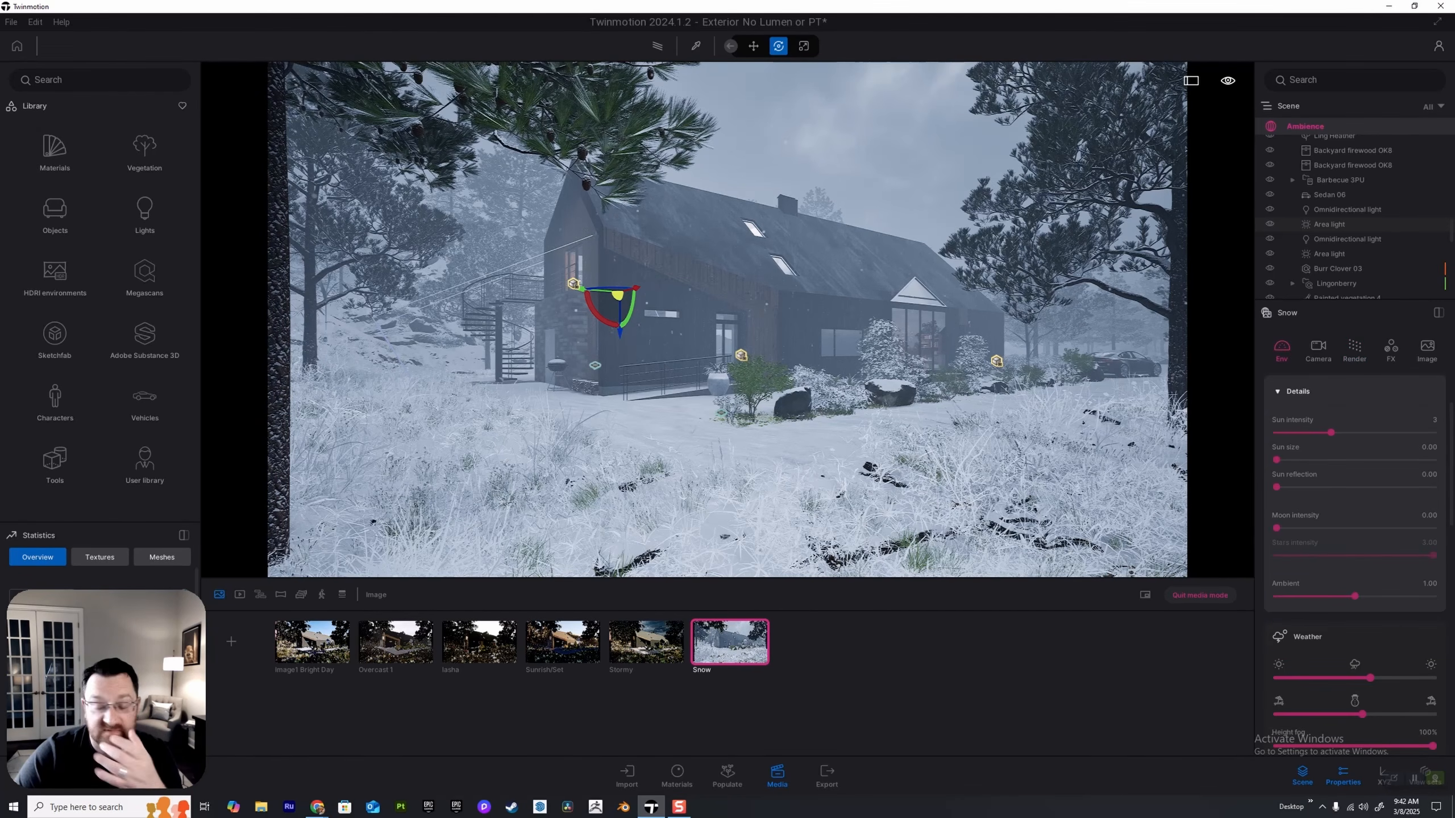
scroll(1355, 565, down, 10)
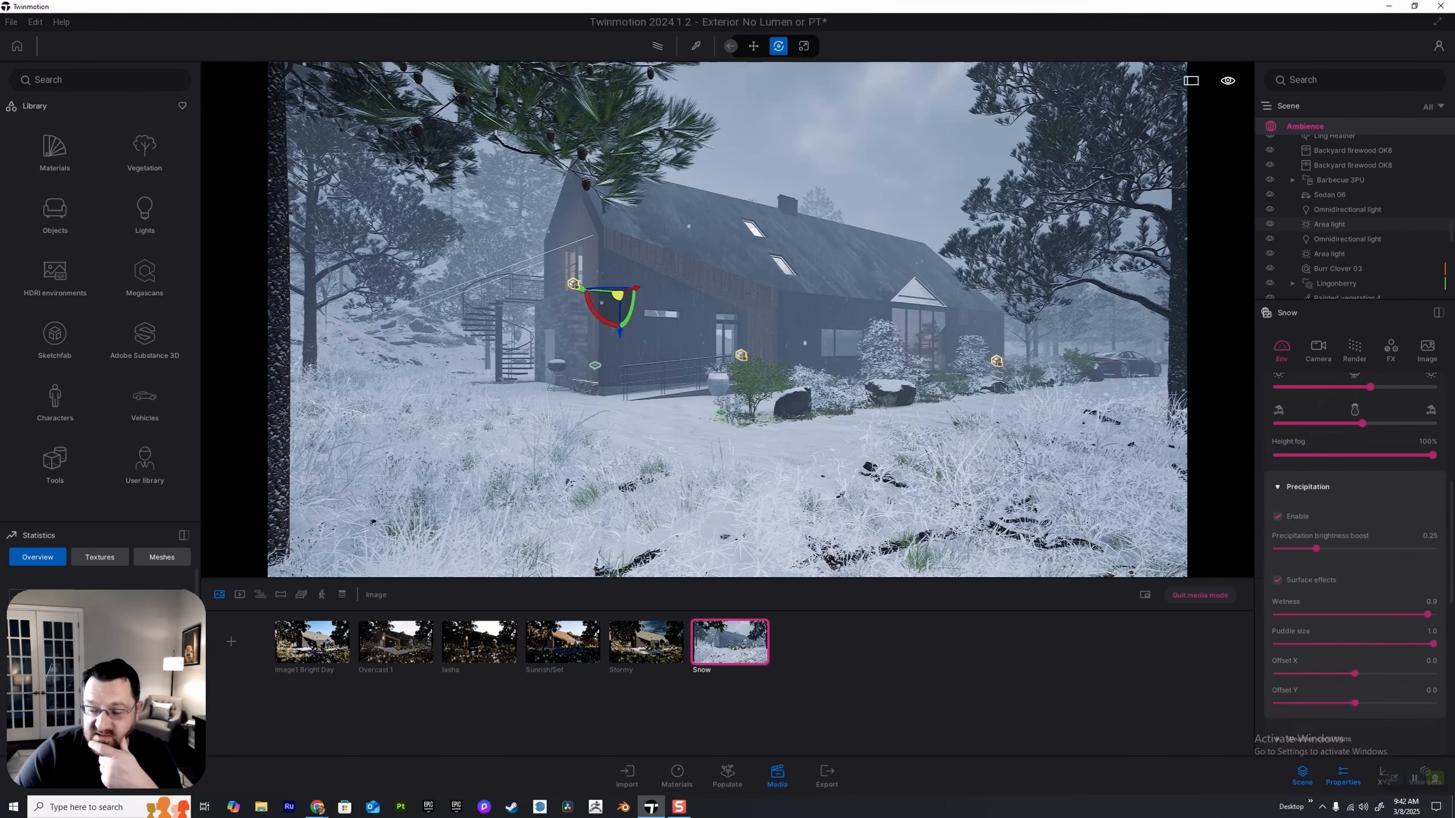
scroll(1354, 565, down, 3)
scroll(1355, 564, up, 10)
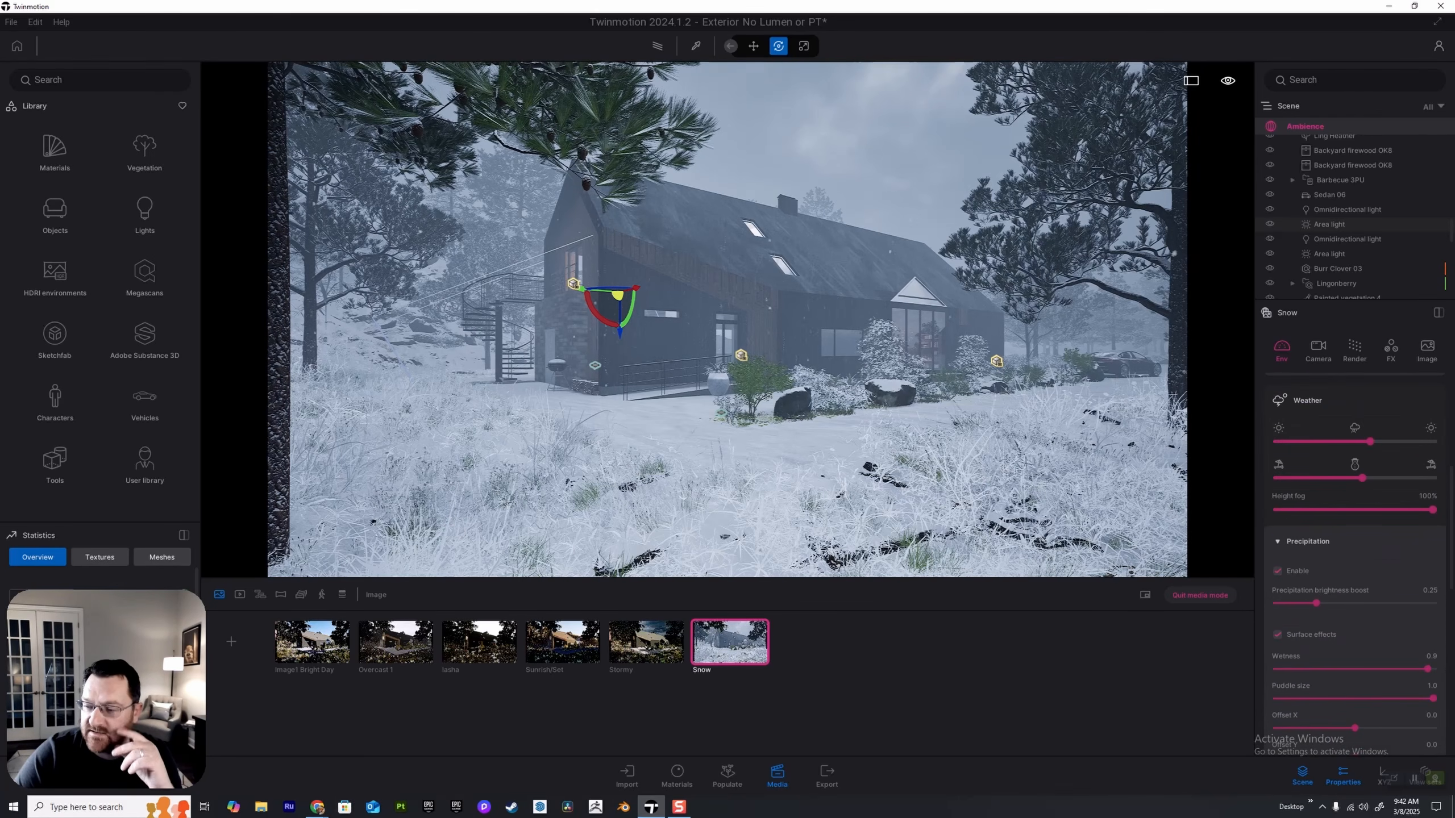
Step: Review the Snow image's color grading, color gradient choices and format settings, and open the third saved image
click(1391, 347)
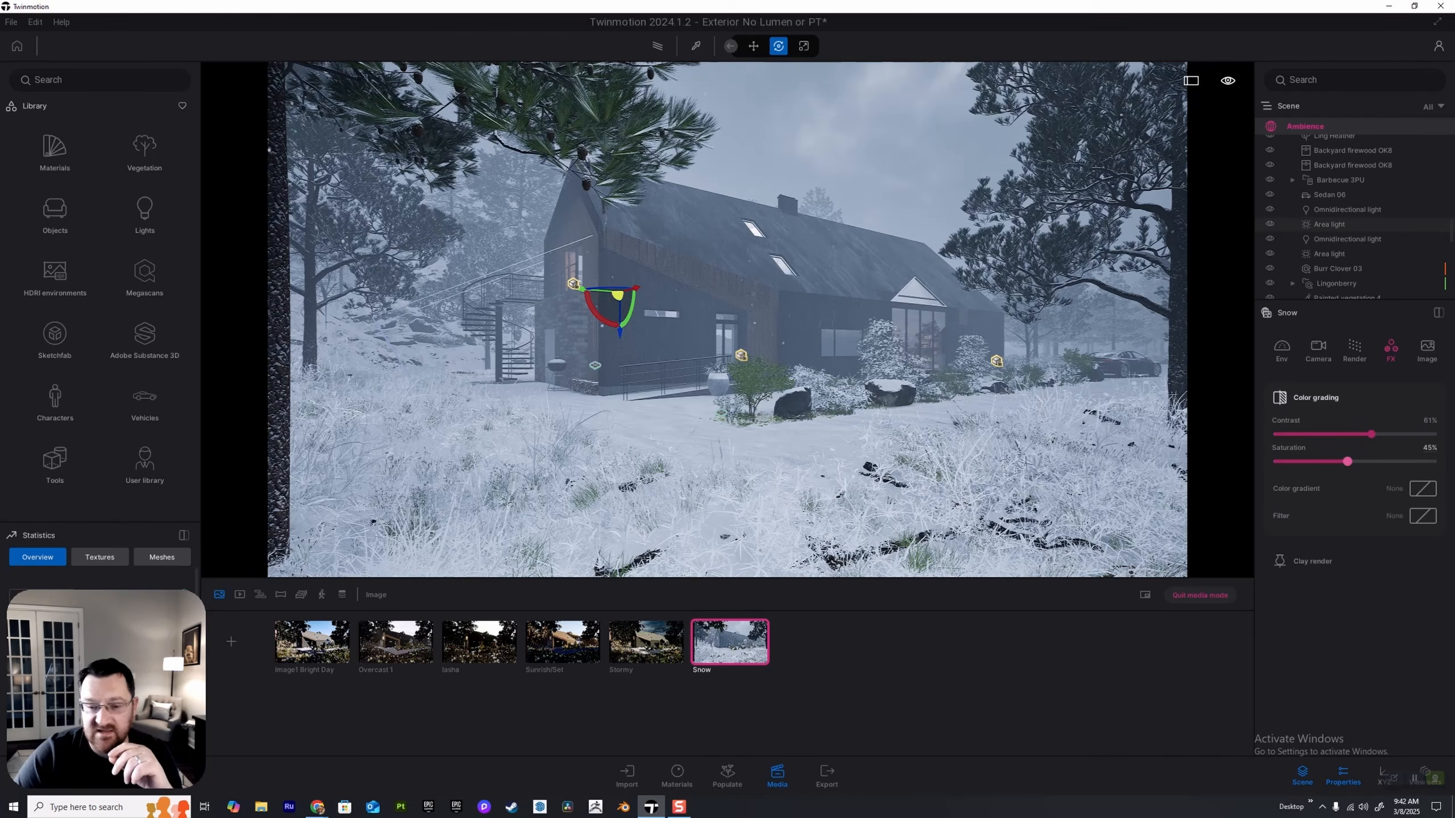
click(1423, 488)
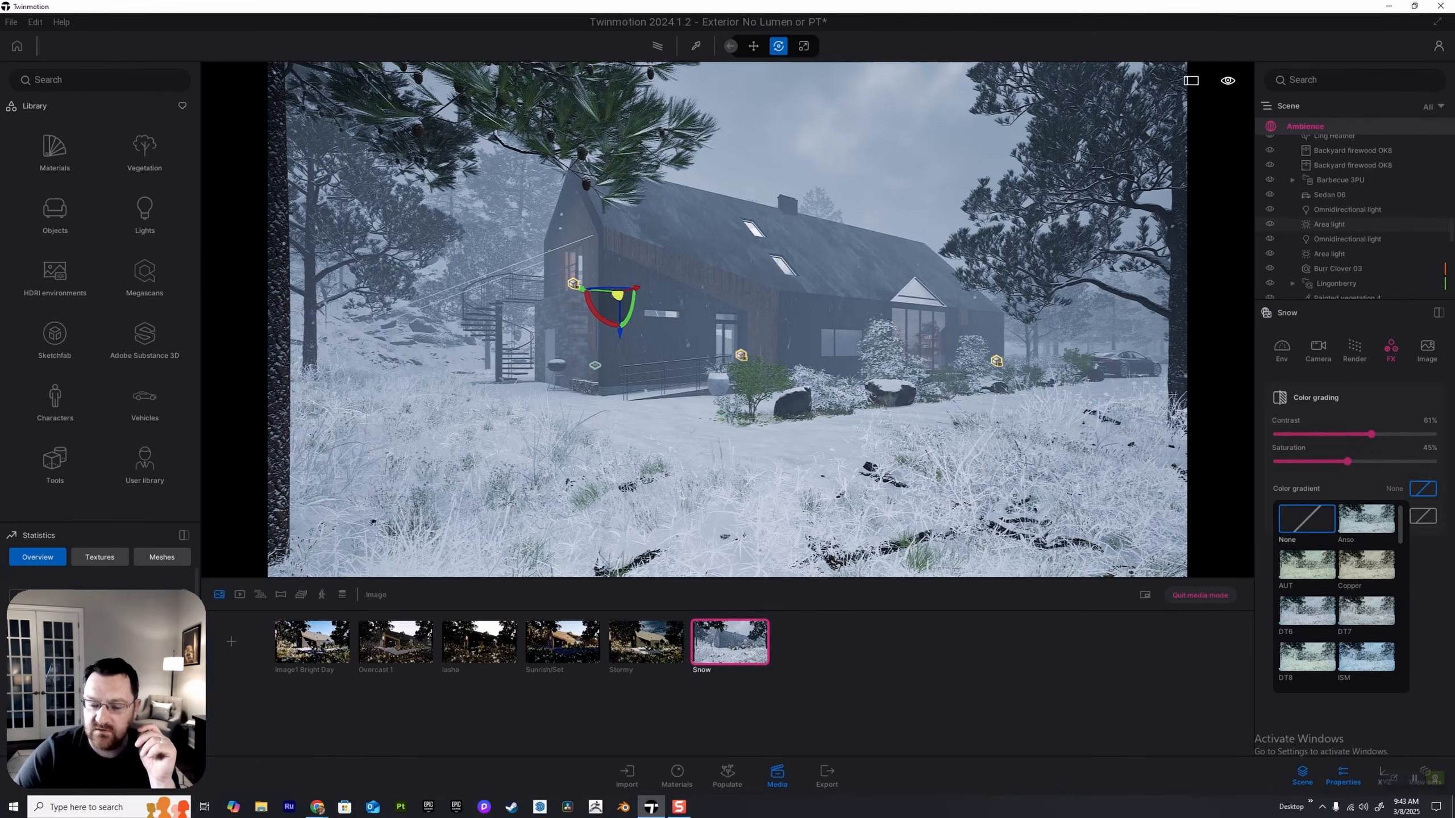
click(1423, 488)
click(1426, 350)
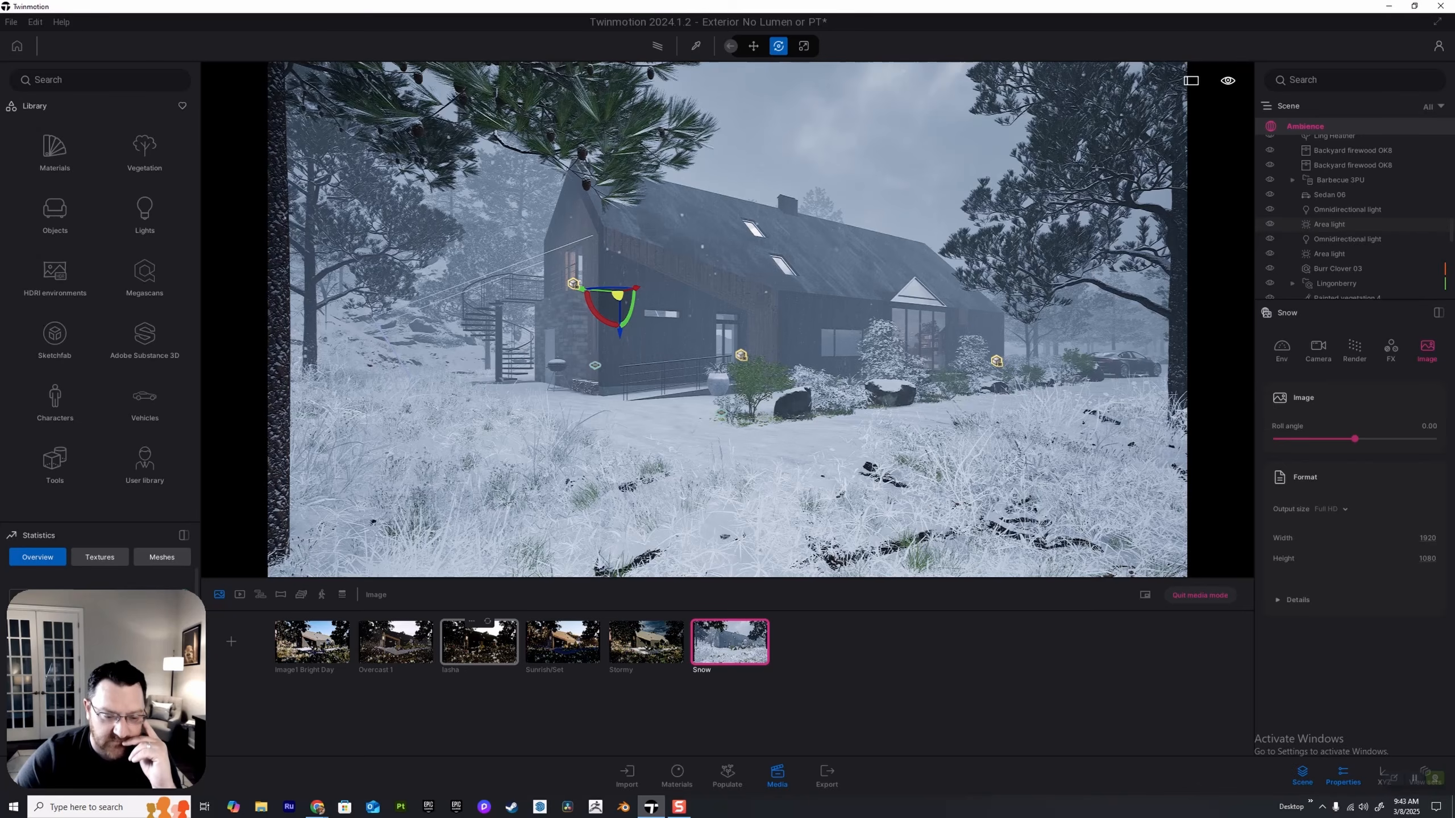
click(479, 642)
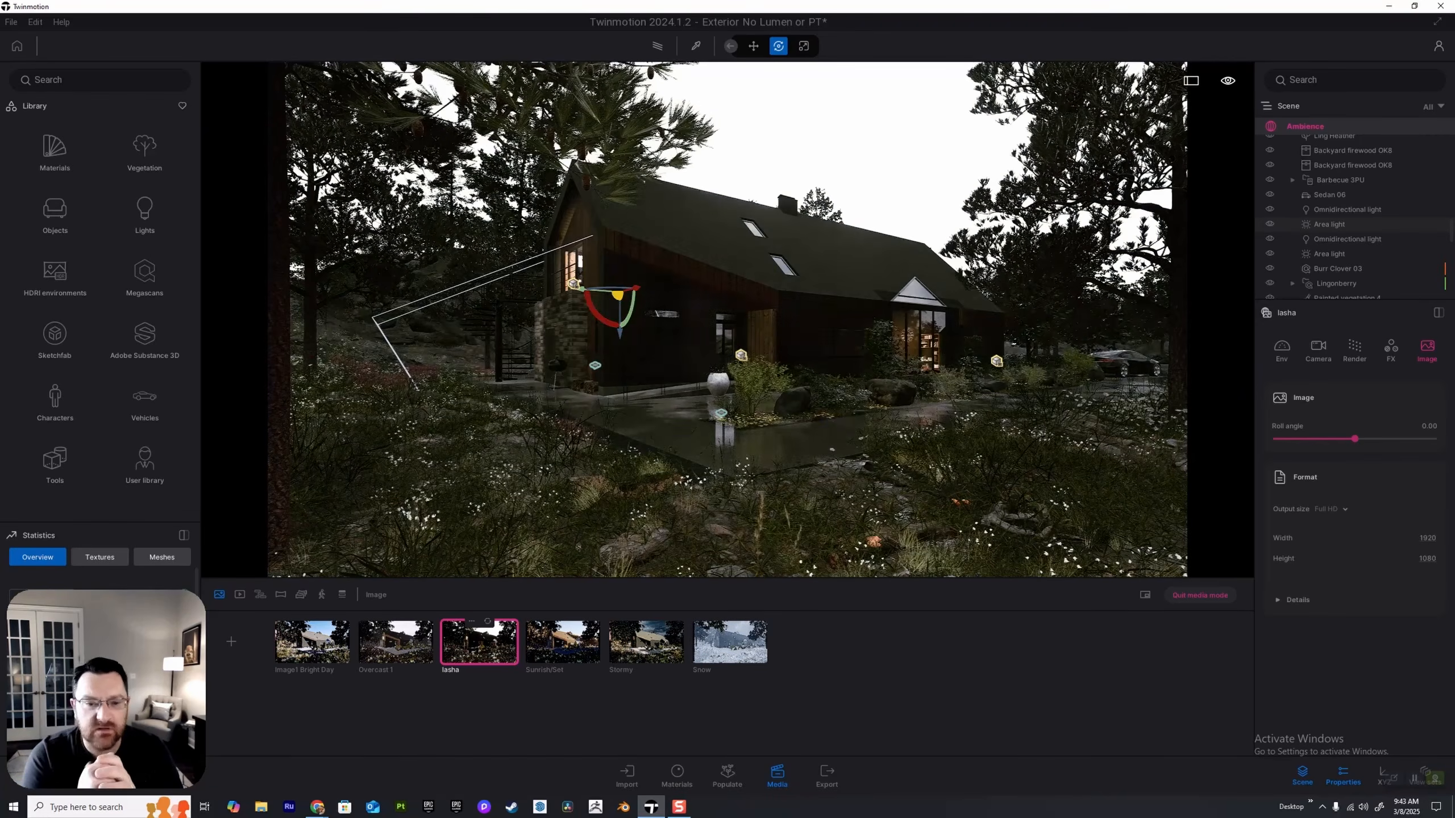